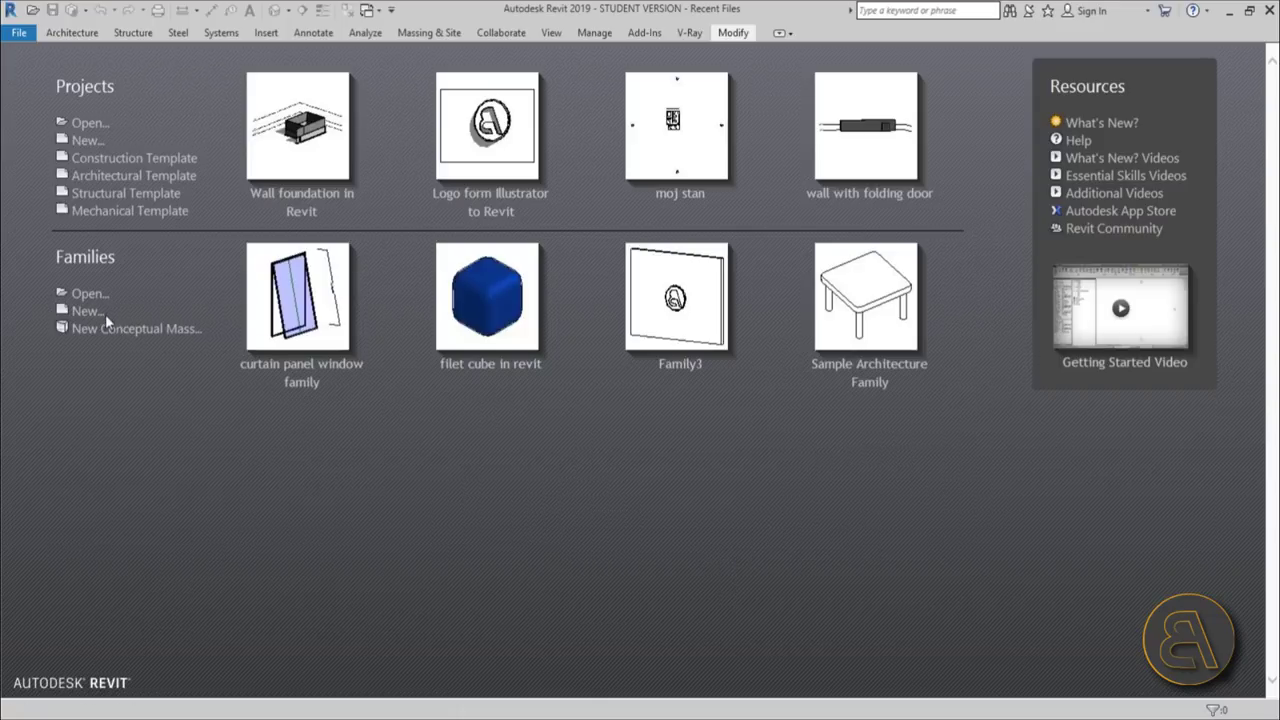
Step: Create a new family from the Metric Curtain Wall Panel template in the English family templates folder
left_click(89, 313)
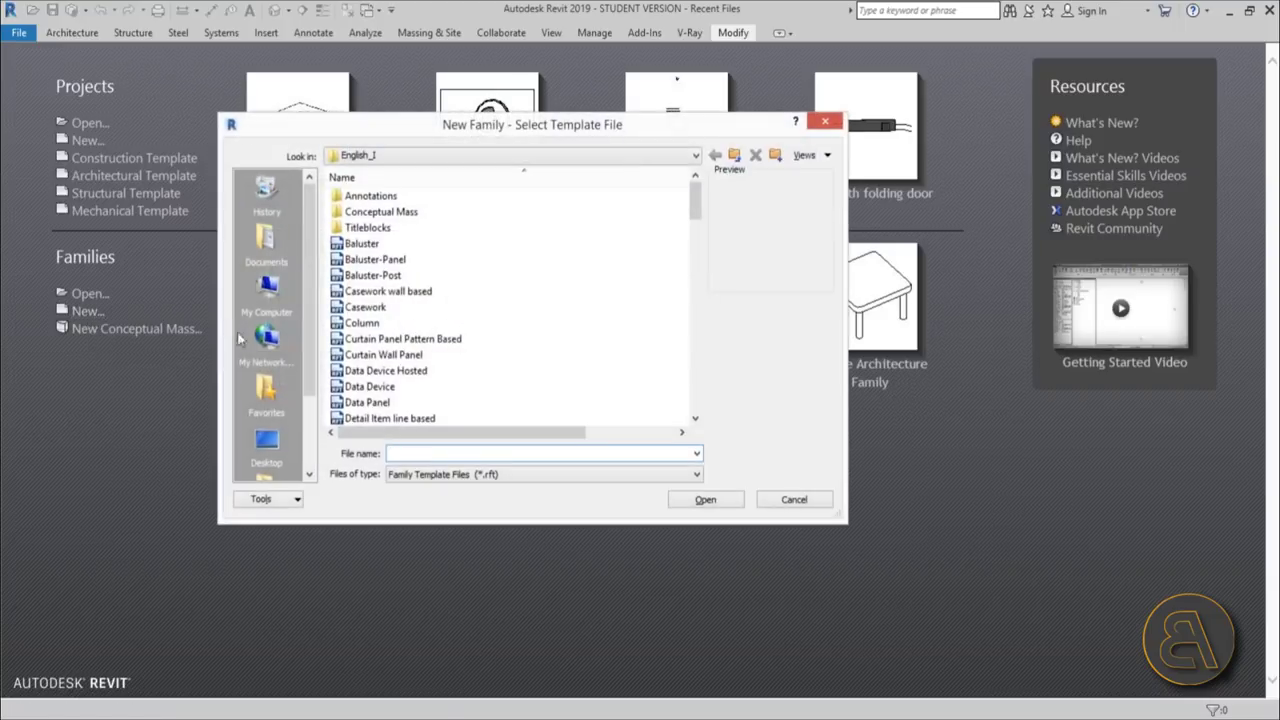
left_click(735, 156)
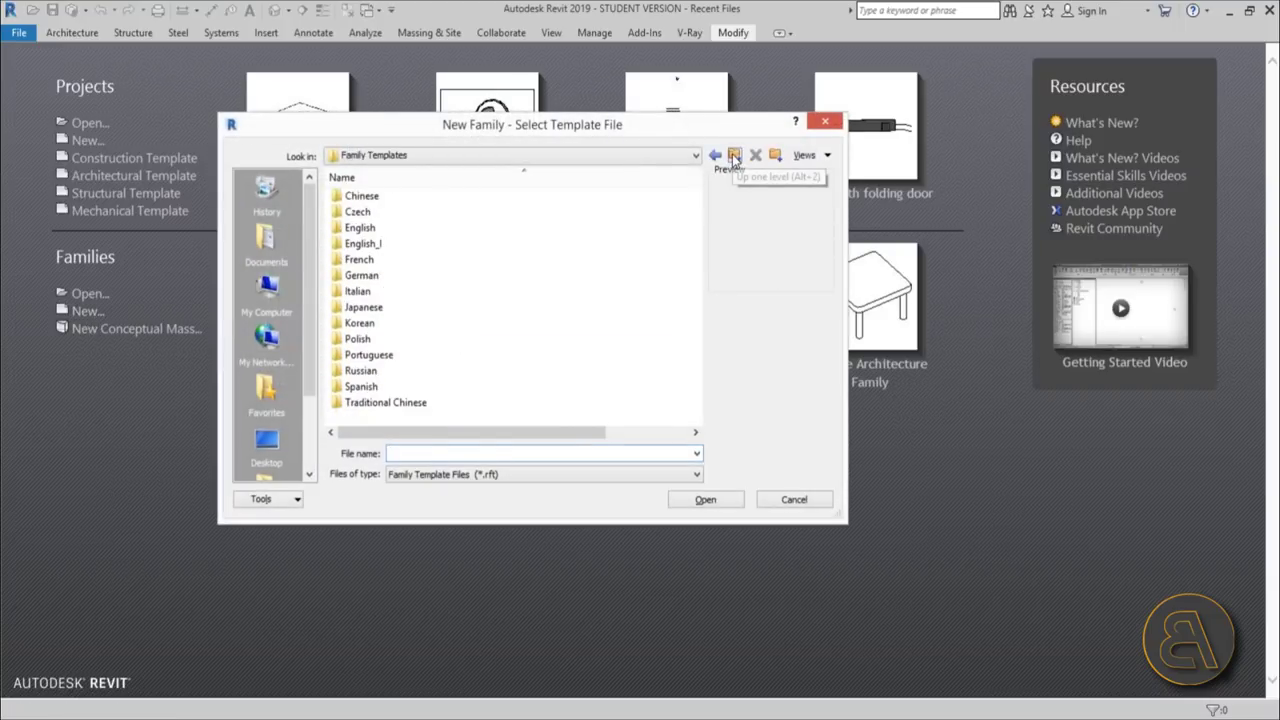
double_click(440, 235)
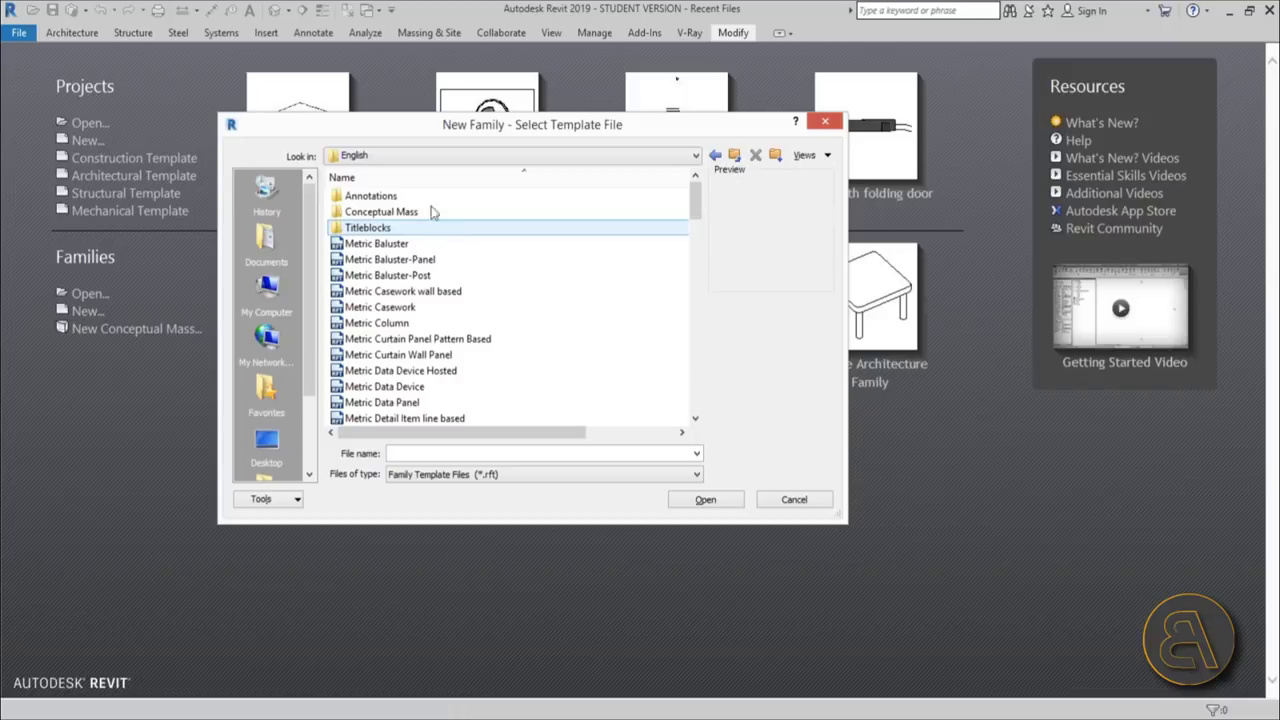
scroll(698, 225, "down", 1)
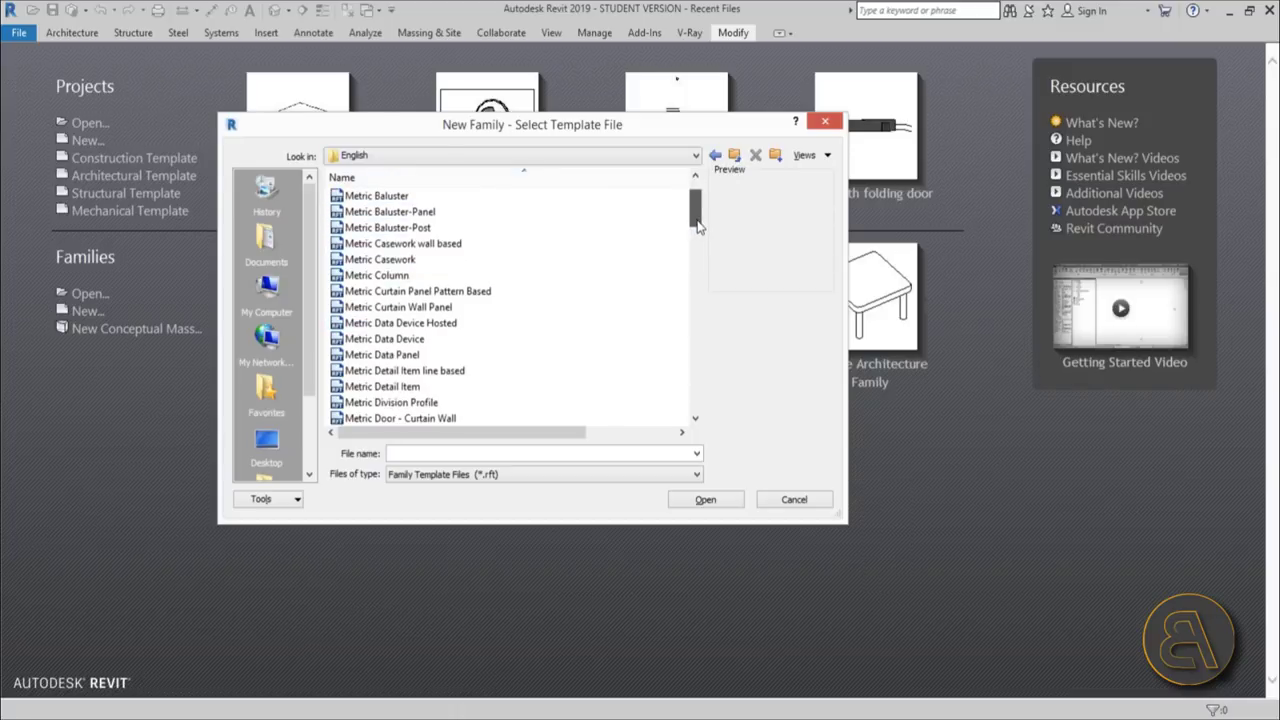
left_click_drag(698, 225, 702, 240)
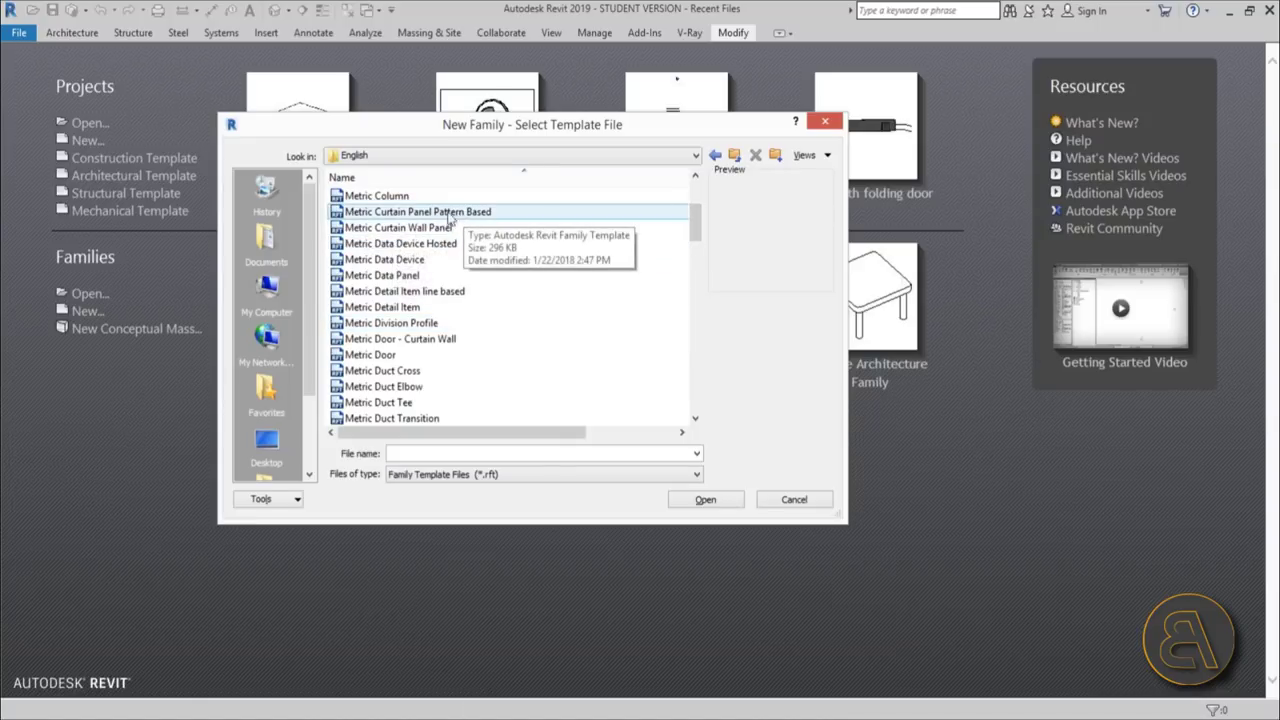
left_click(392, 228)
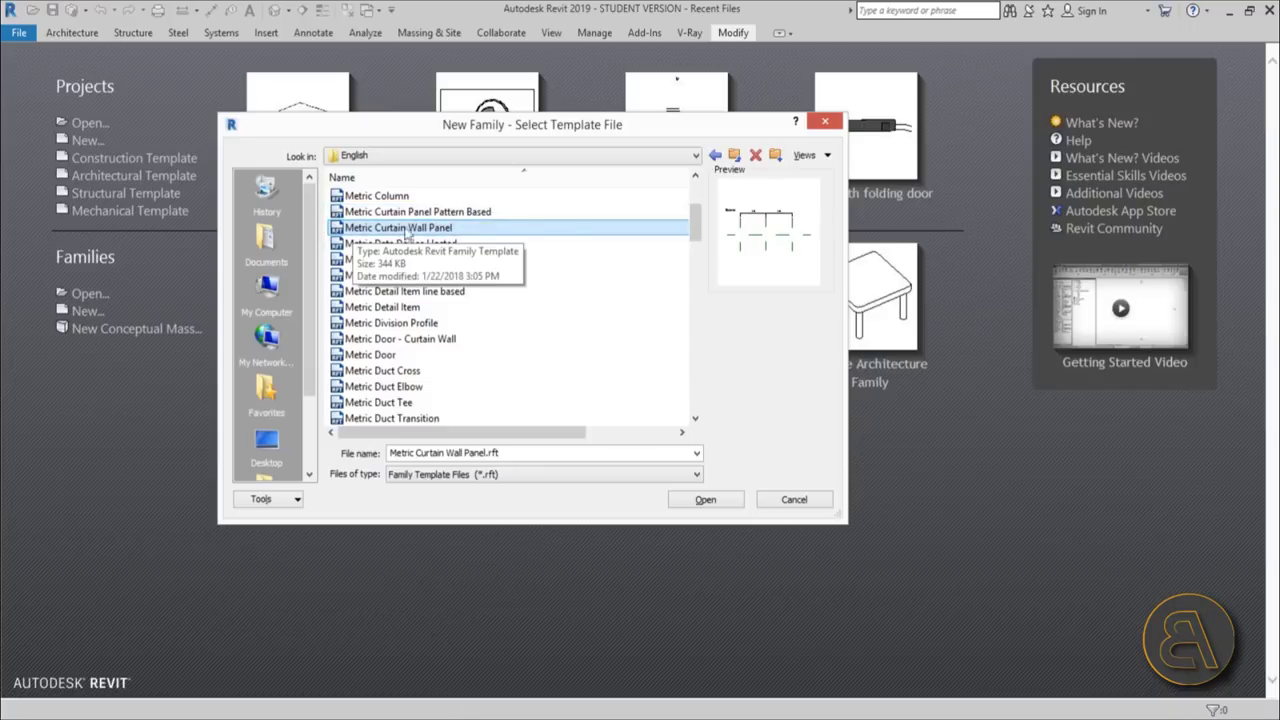
left_click(705, 500)
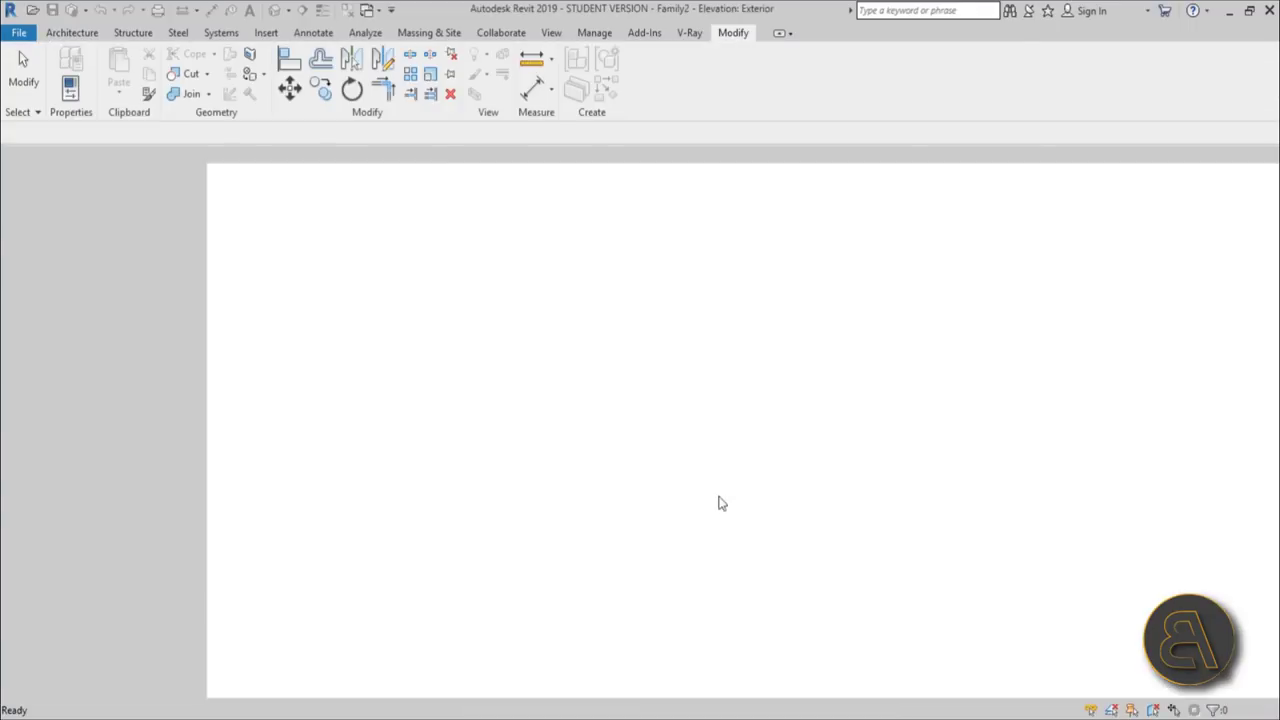
Step: In the Ref. Level plan, move the left reference plane inward so the outer planes are about 2520 mm apart
scroll(578, 370, "down", 2)
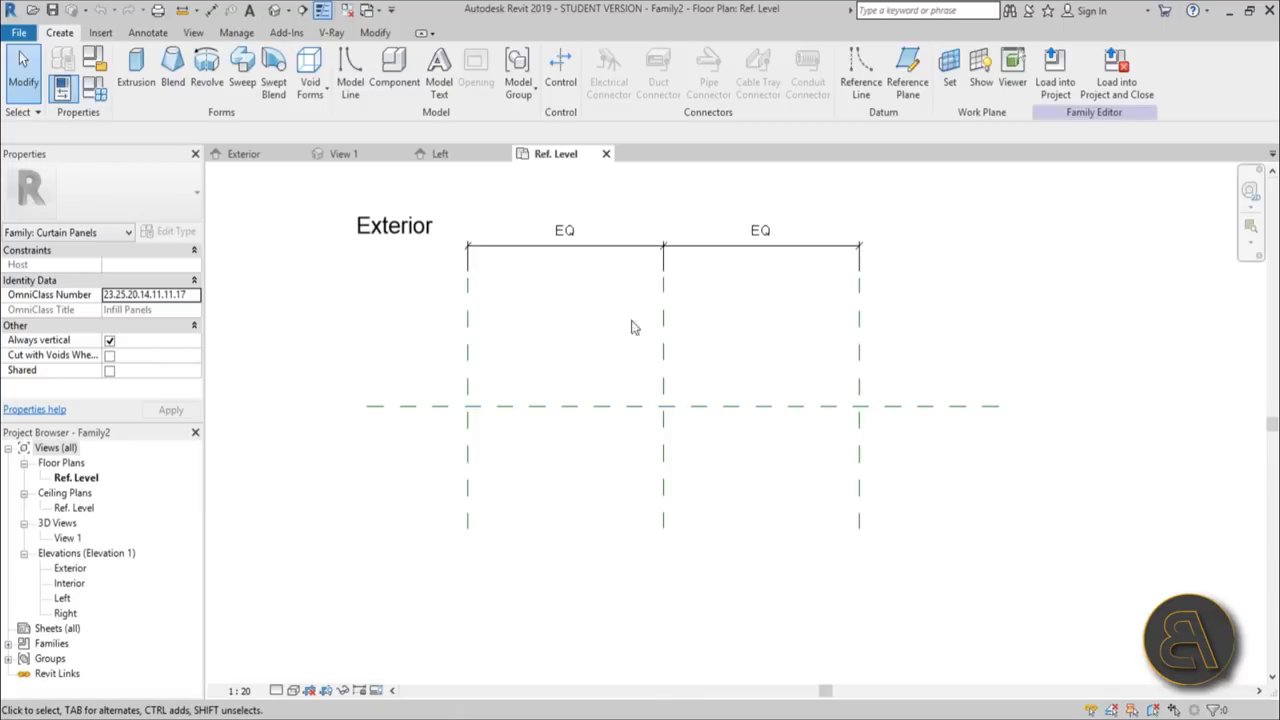
scroll(631, 323, "down", 1)
middle_click_drag(646, 414, 641, 453)
left_click(484, 545)
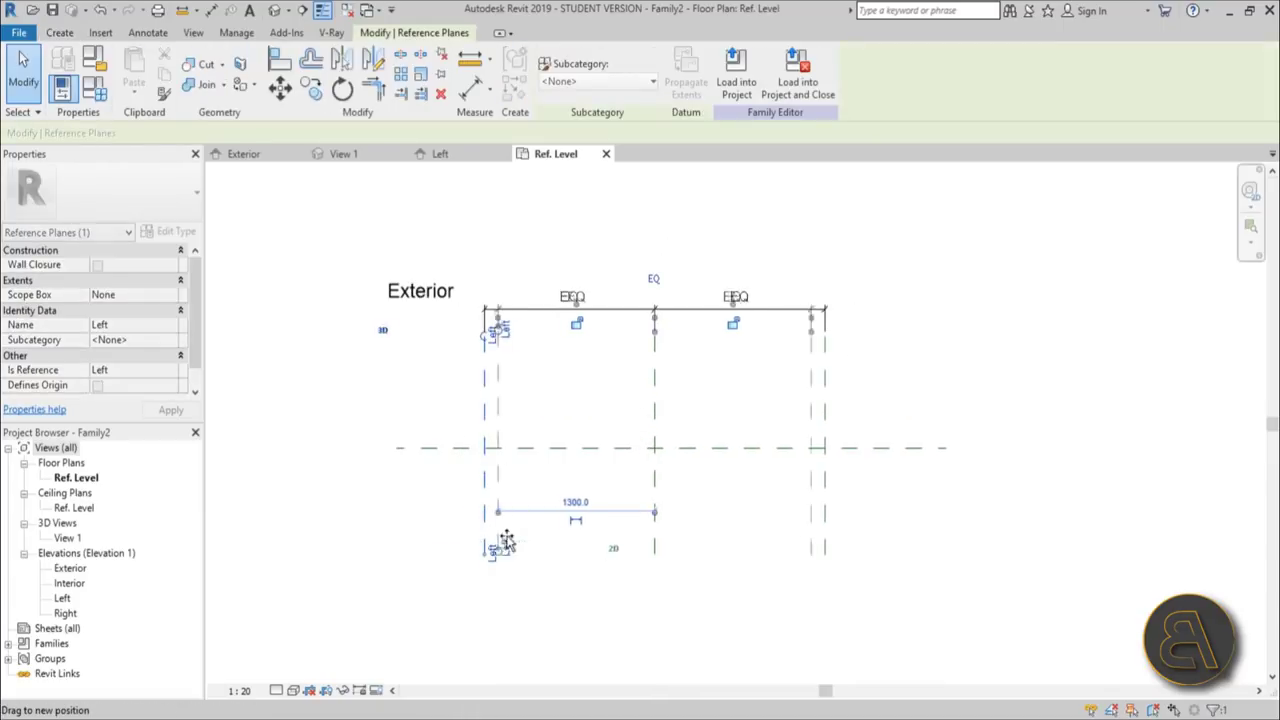
left_click_drag(494, 543, 512, 548)
key("Escape")
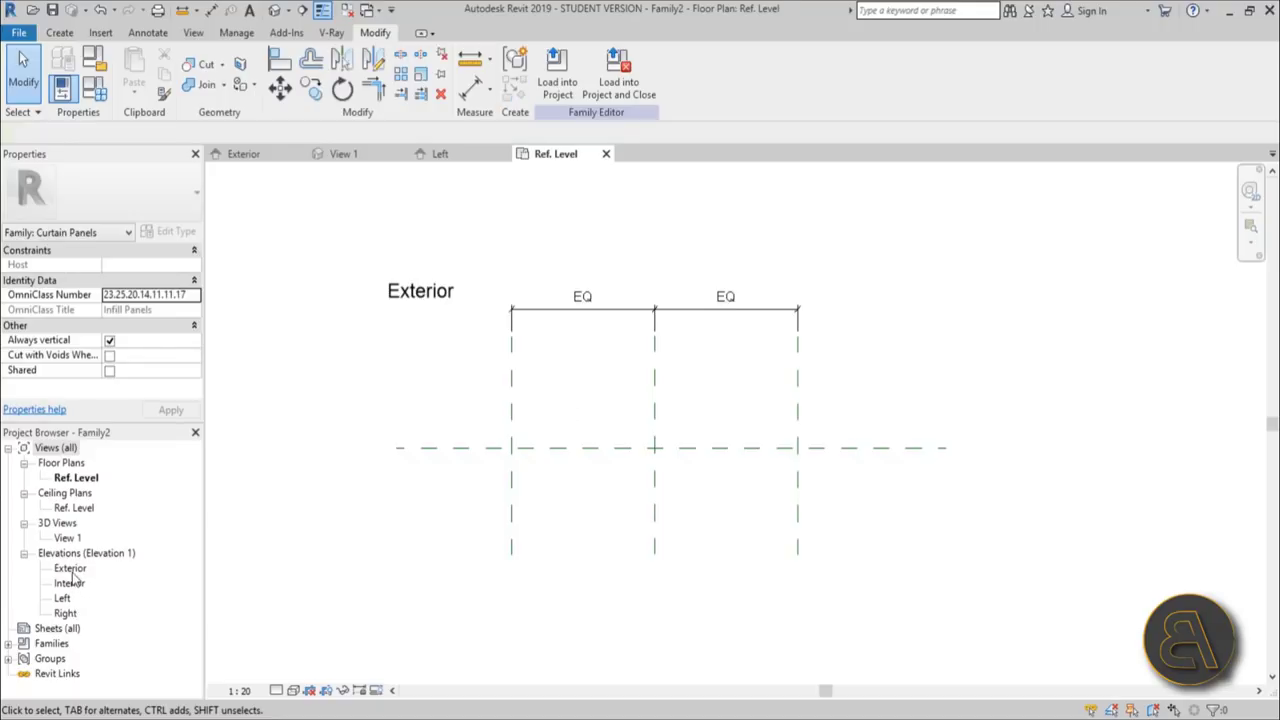
Step: In the Exterior elevation, start an extrusion and sketch a rectangle between the left, right, top and bottom reference planes
double_click(70, 568)
scroll(771, 389, "down", 2)
middle_click_drag(634, 389, 573, 395)
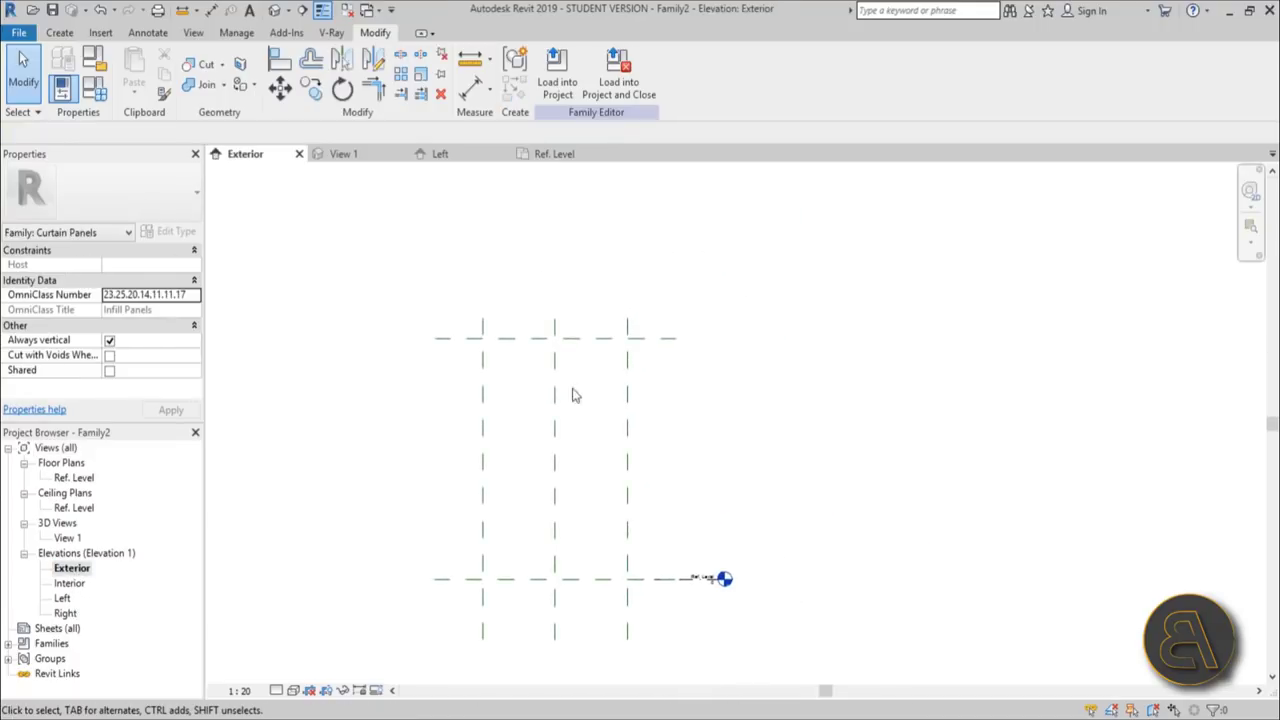
left_click(579, 337)
left_click(883, 484)
left_click(68, 34)
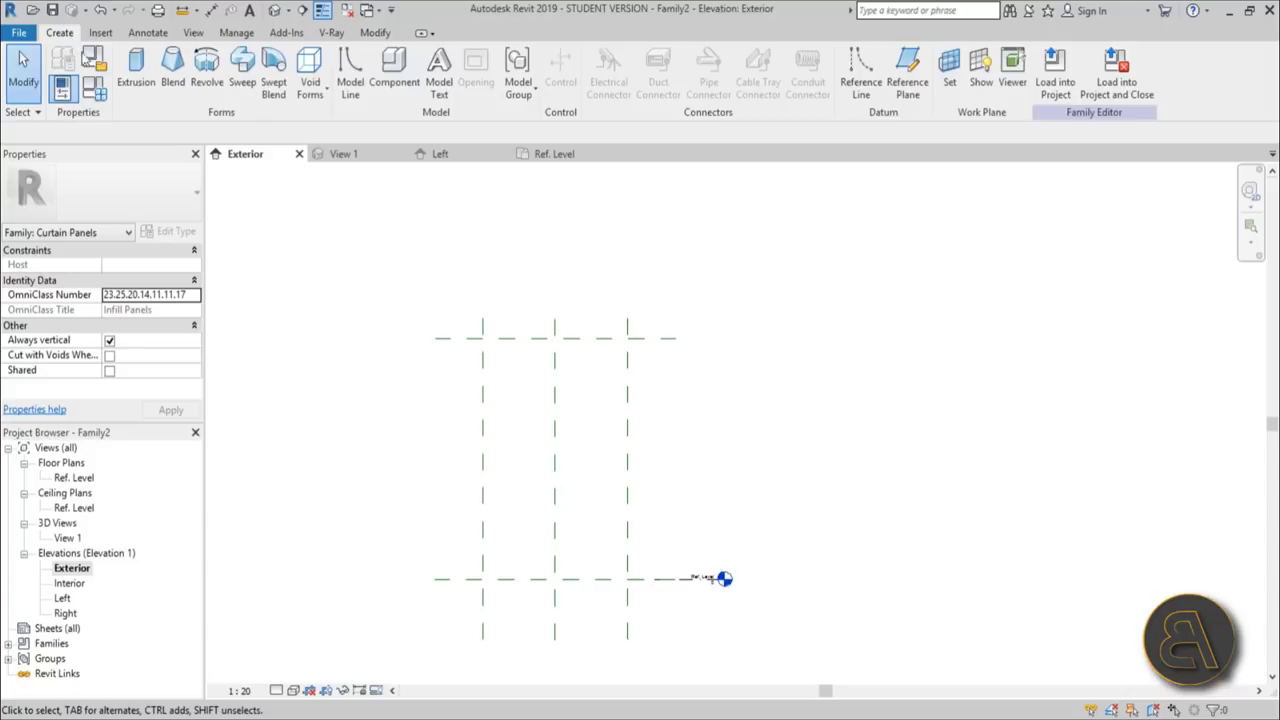
left_click(136, 70)
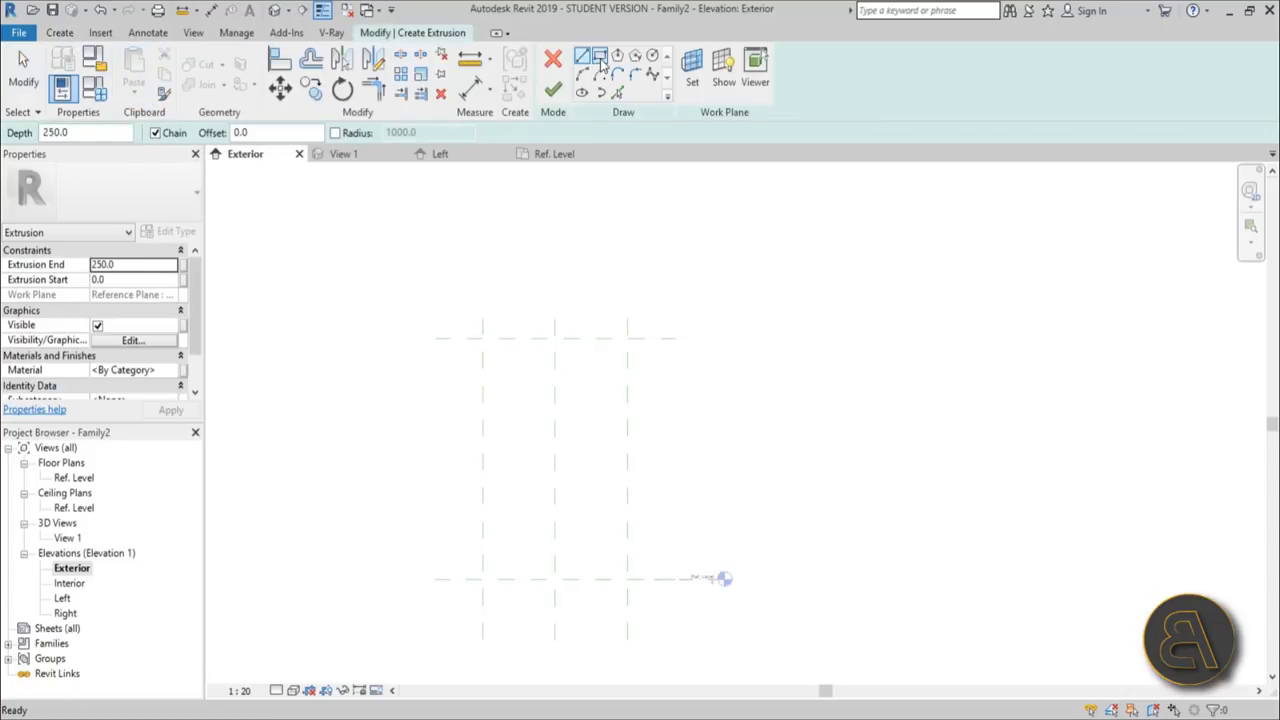
left_click(600, 58)
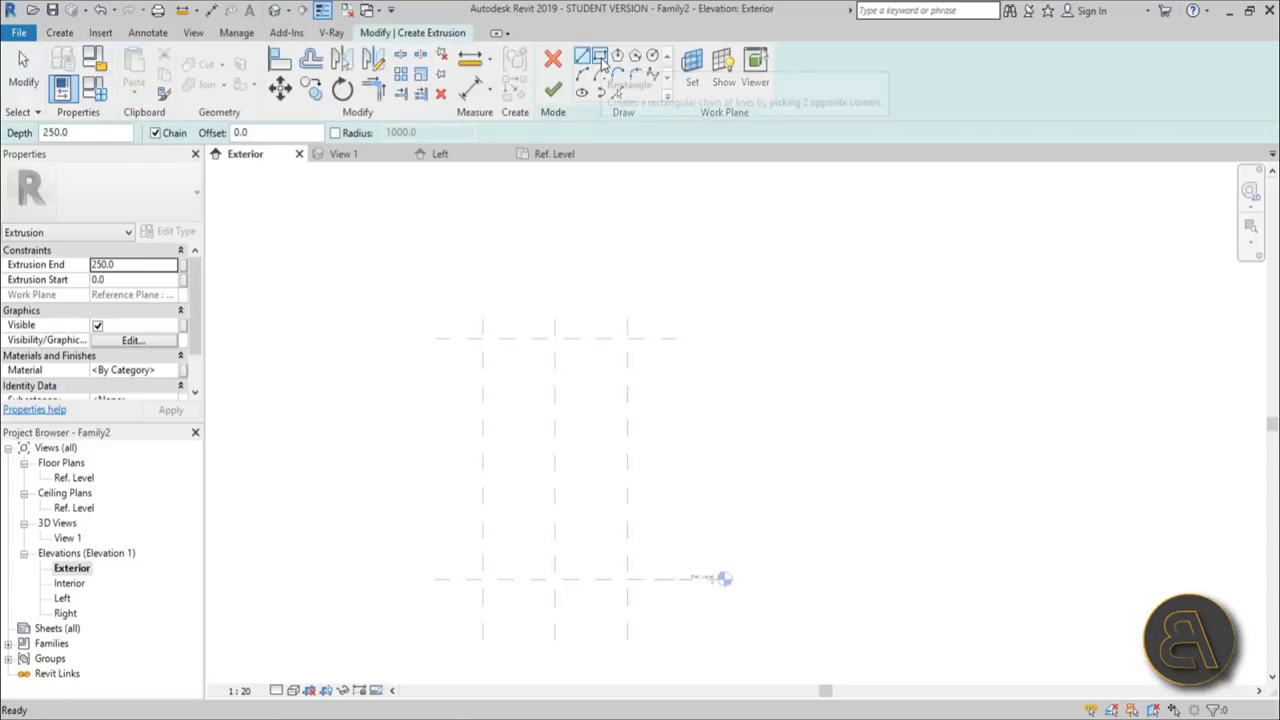
left_click(483, 338)
left_click(627, 578)
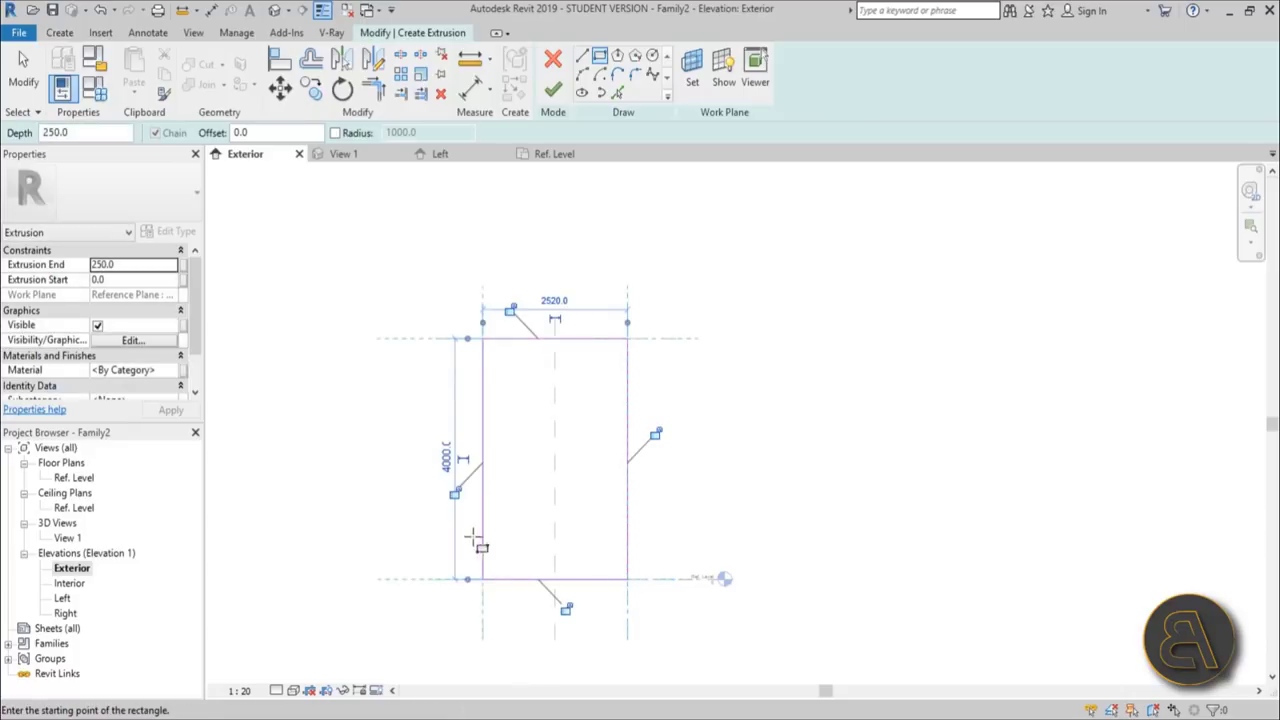
Step: Lock all four sides of the sketched rectangle to their reference planes
left_click(454, 492)
left_click(509, 309)
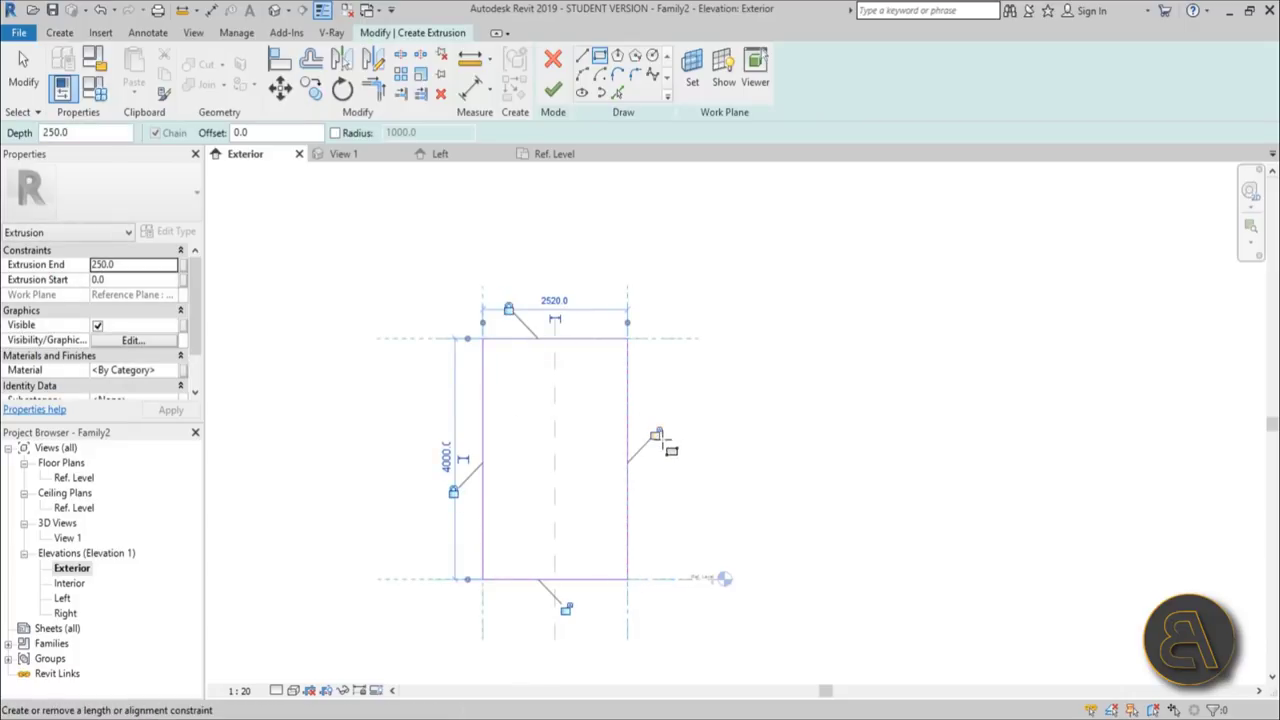
left_click(657, 436)
left_click(566, 608)
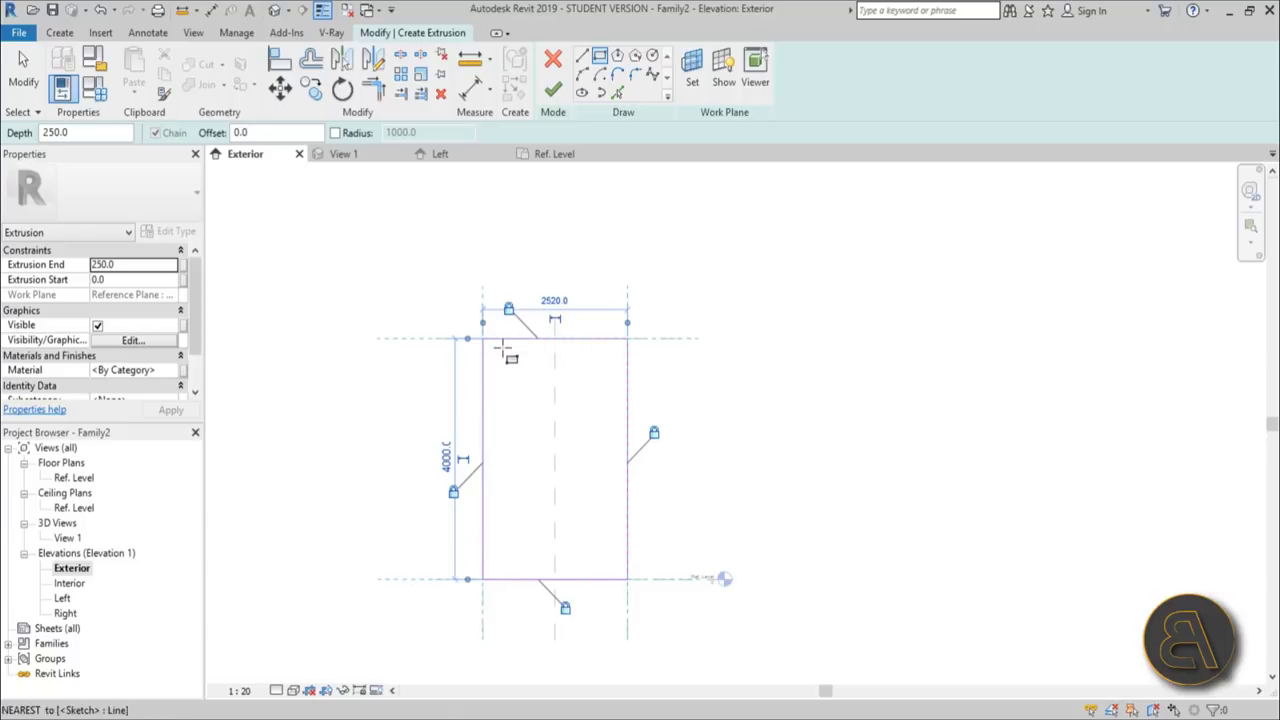
Step: Sketch a second rectangle offset 50 mm inward from the first one to form the frame profile
scroll(543, 457, "up", 3)
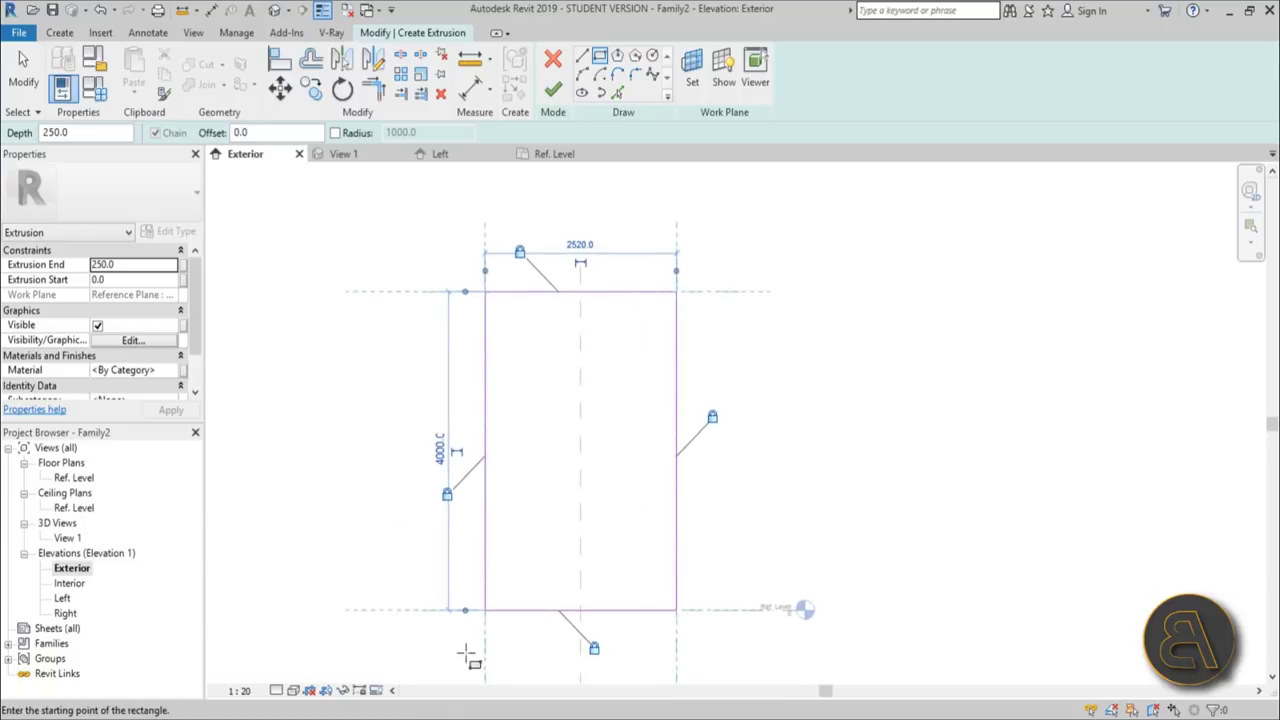
left_click(266, 131)
type("5")
left_click(497, 298)
scroll(655, 608, "up", 5)
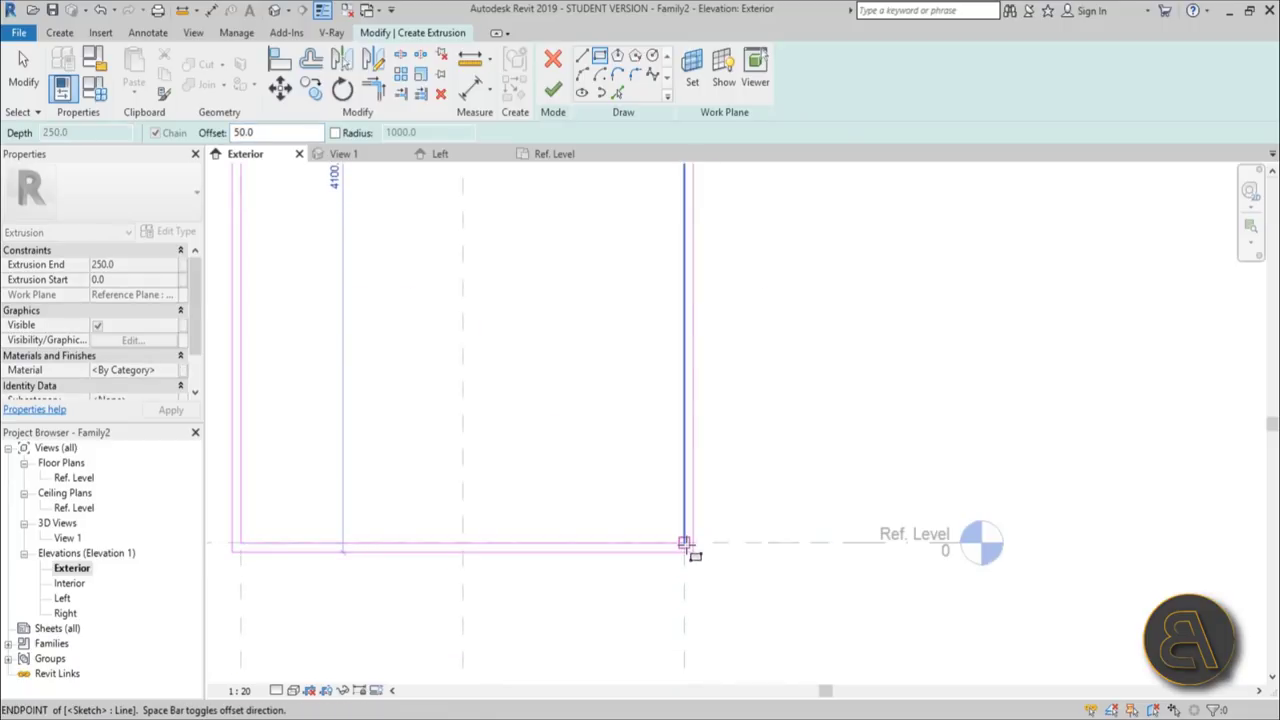
key("space")
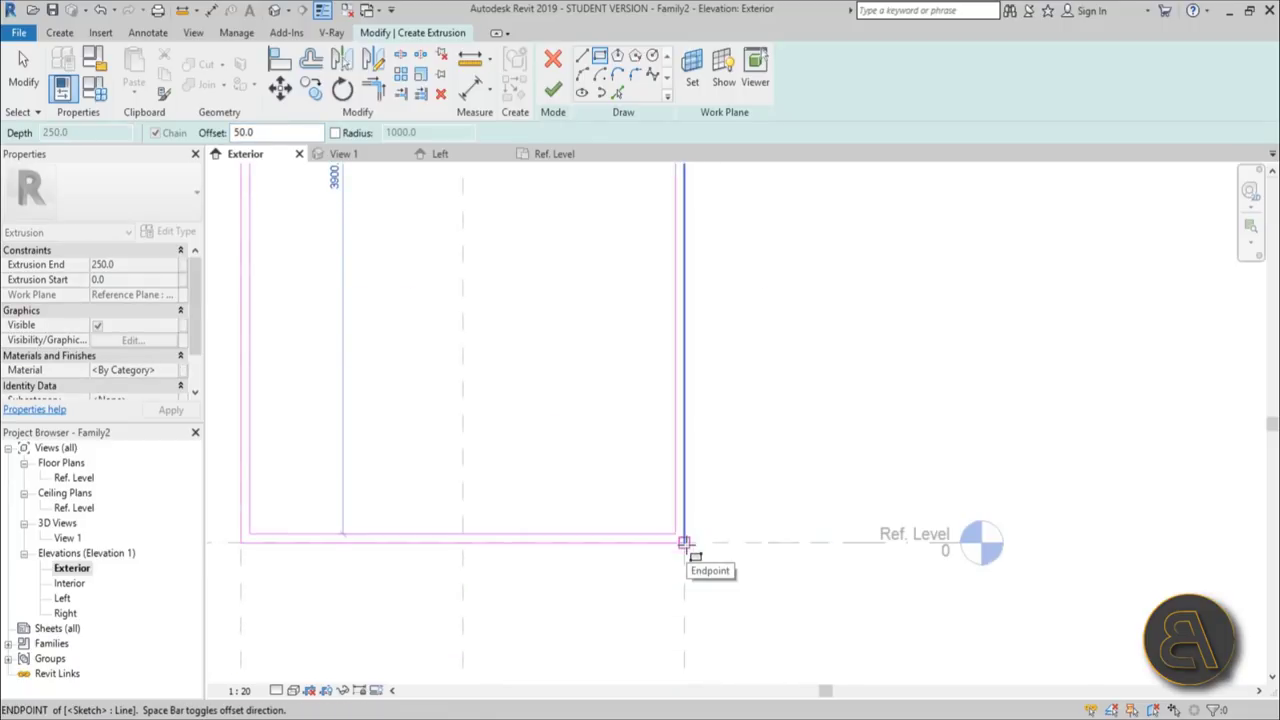
left_click(684, 542)
scroll(680, 540, "down", 4)
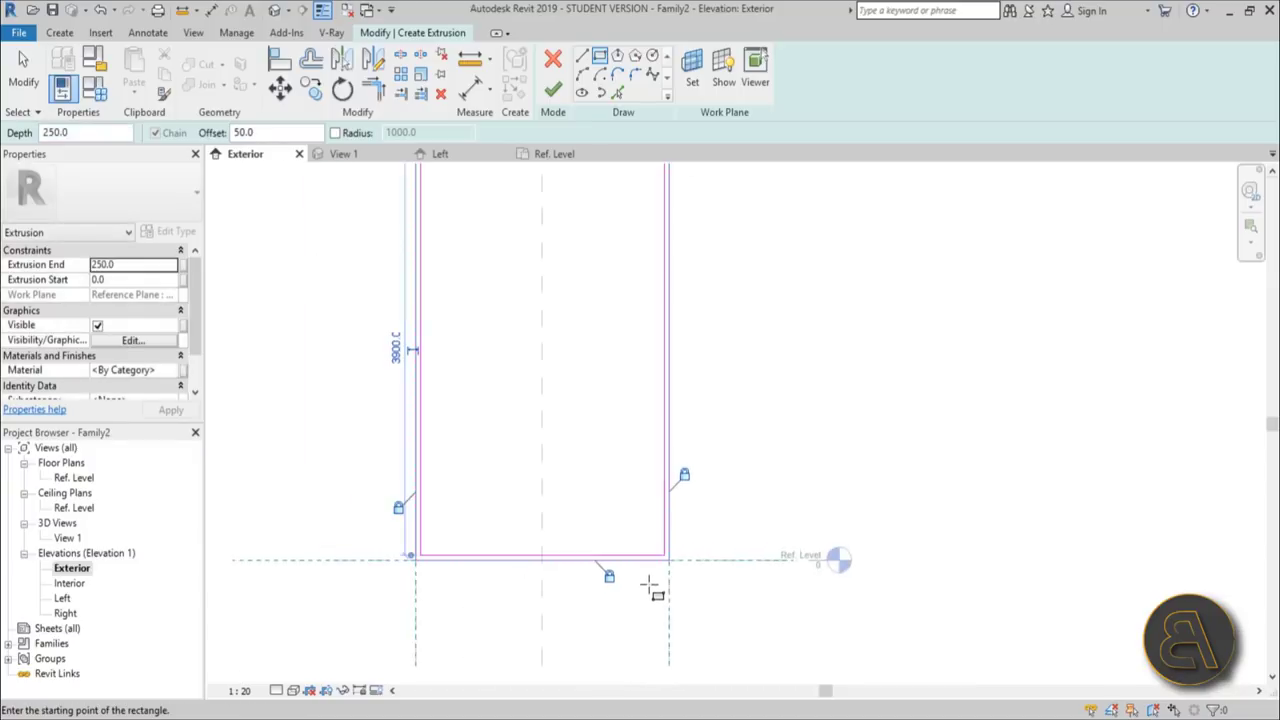
key("Escape")
Step: Add an aligned dimension between the top reference plane and the top edge of the inner rectangle
scroll(500, 315, "up", 2)
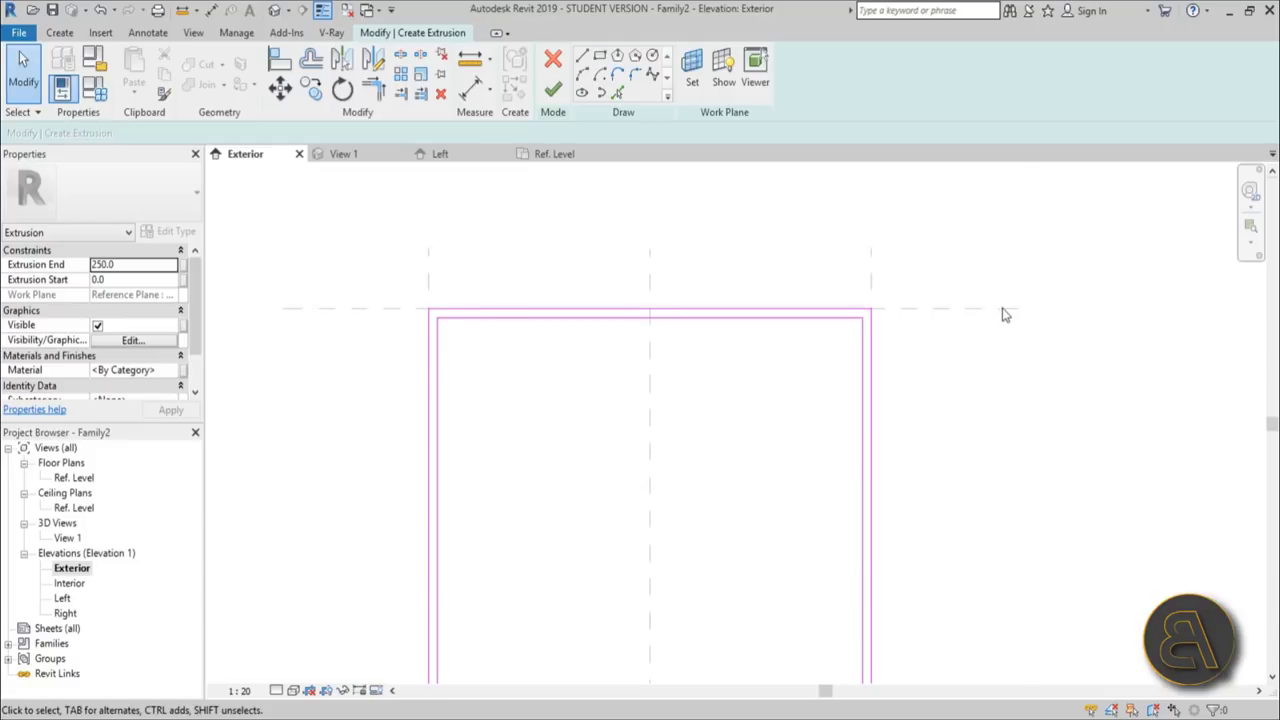
left_click(537, 322)
left_click(533, 357)
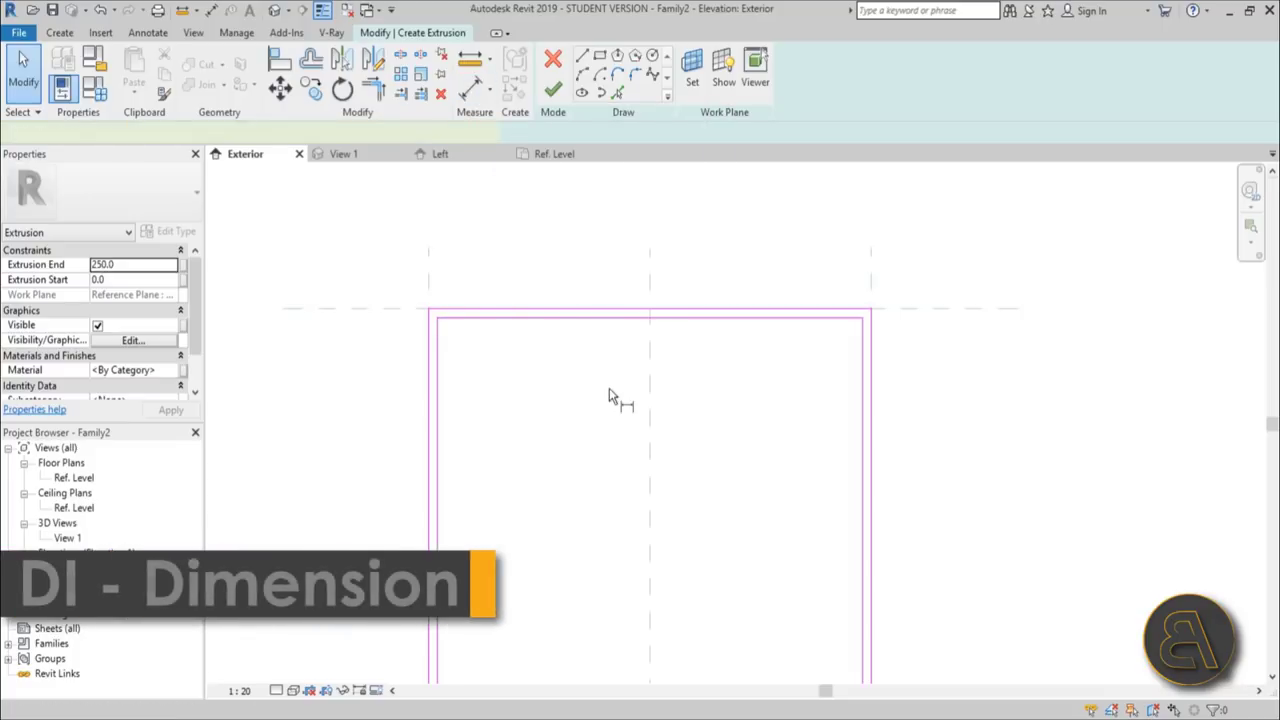
key("d")
key("i")
left_click(387, 312)
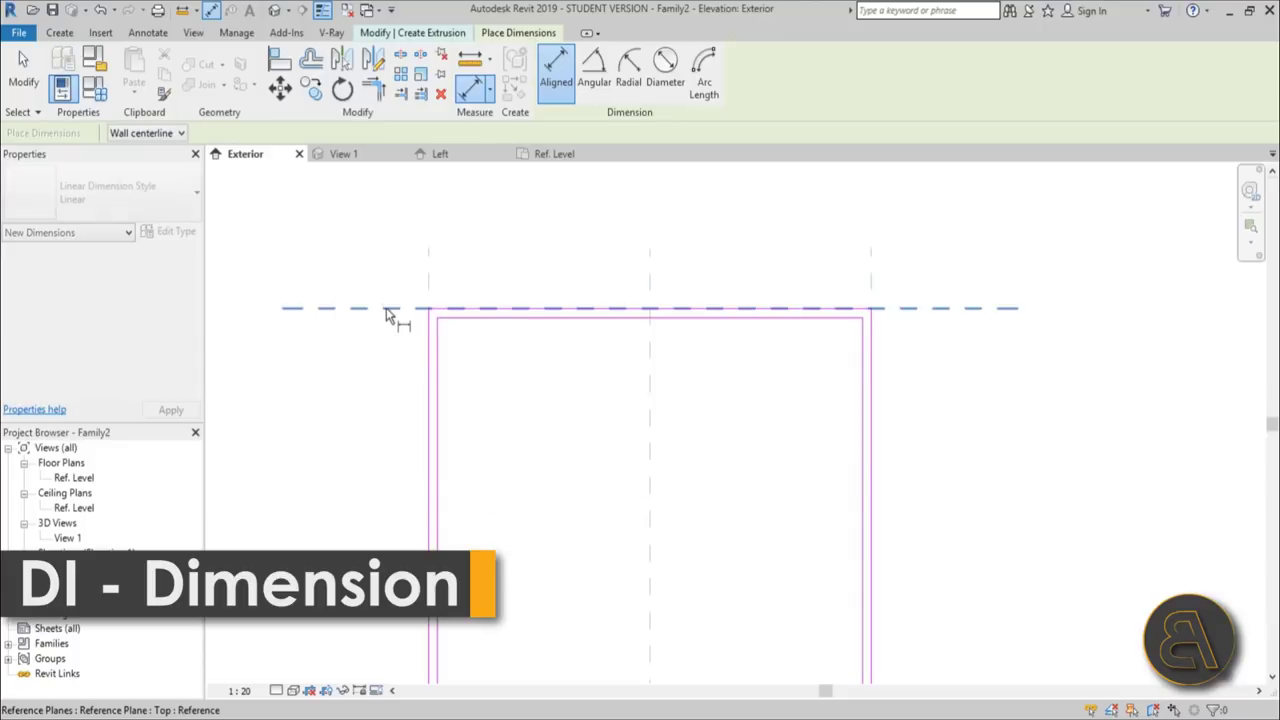
left_click(590, 360)
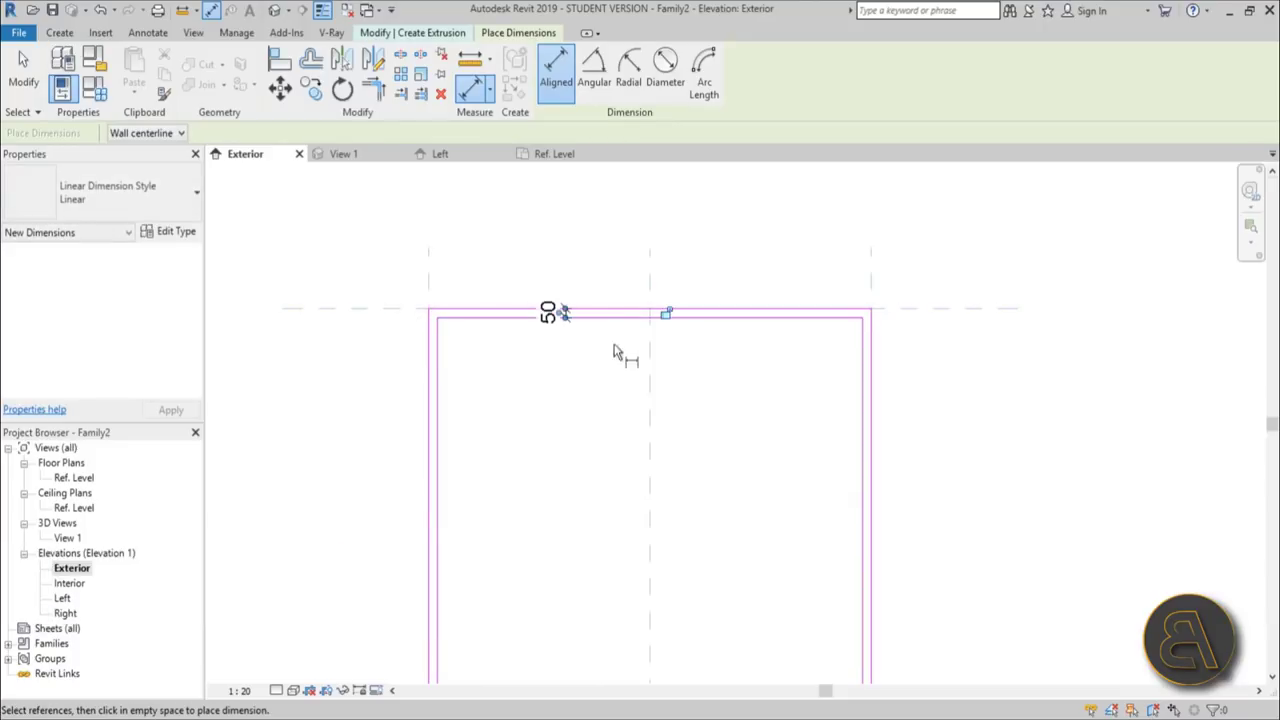
Step: Dimension the inner rectangle's right and left edges from the adjacent reference planes and lock the dimensions
left_click(872, 286)
left_click(860, 368)
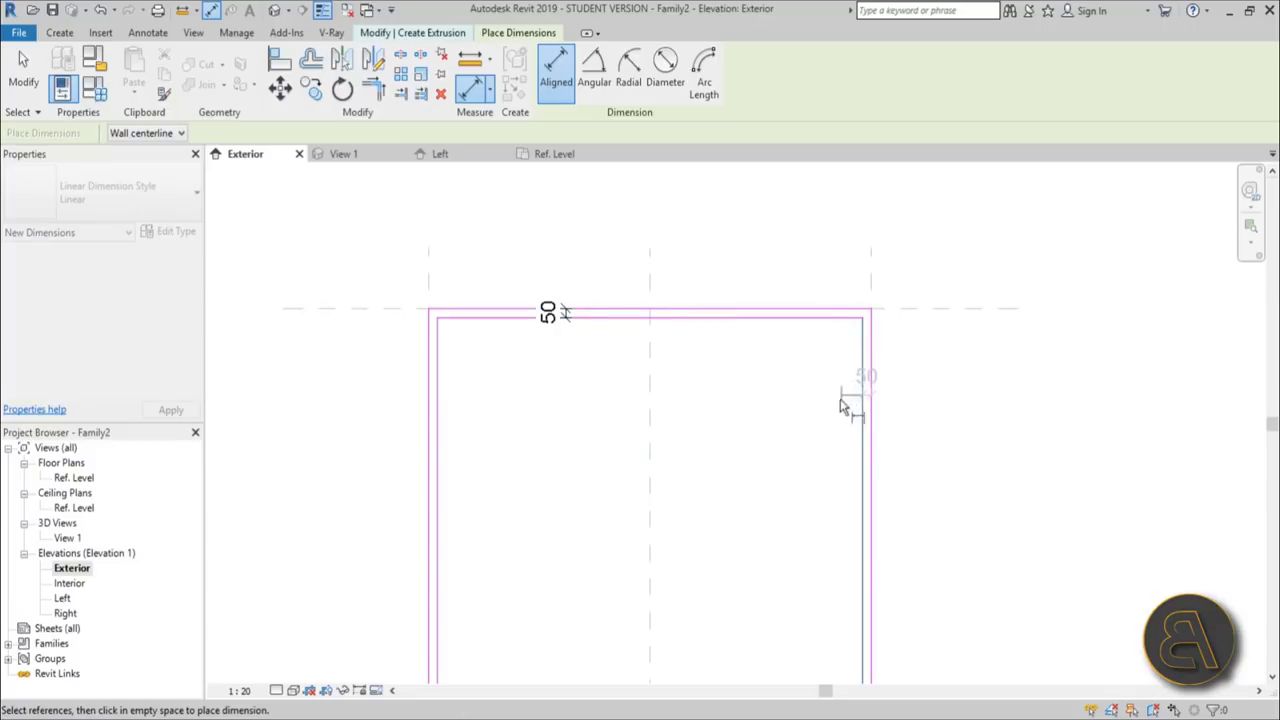
left_click(816, 436)
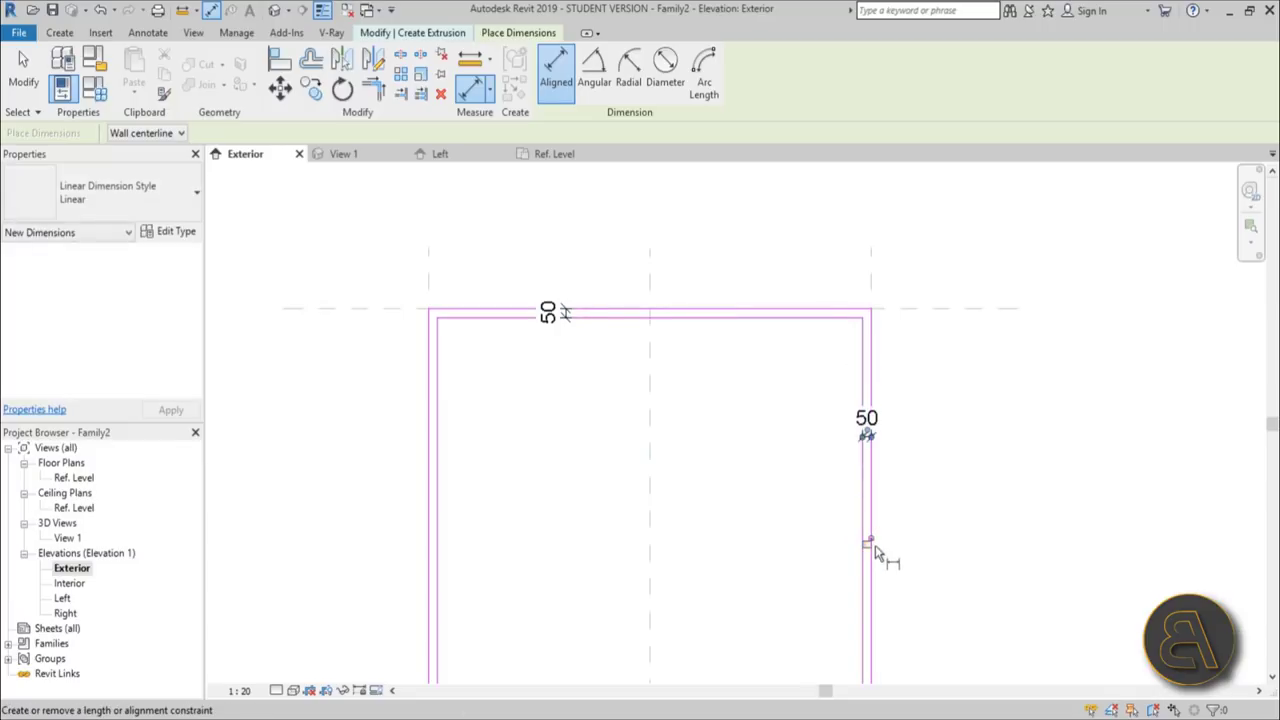
left_click(429, 278)
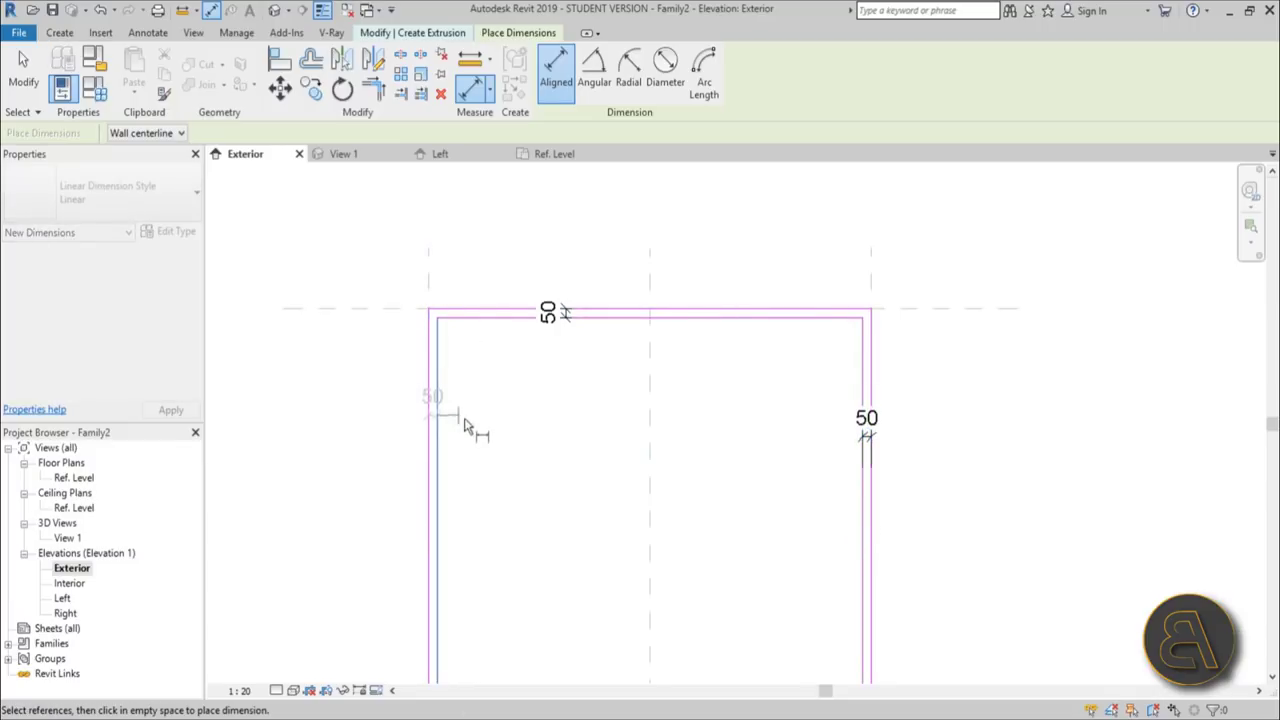
left_click(445, 414)
left_click(468, 465)
Step: Dimension the inner rectangle's bottom edge from the bottom reference plane and lock that dimension
scroll(626, 546, "down", 2)
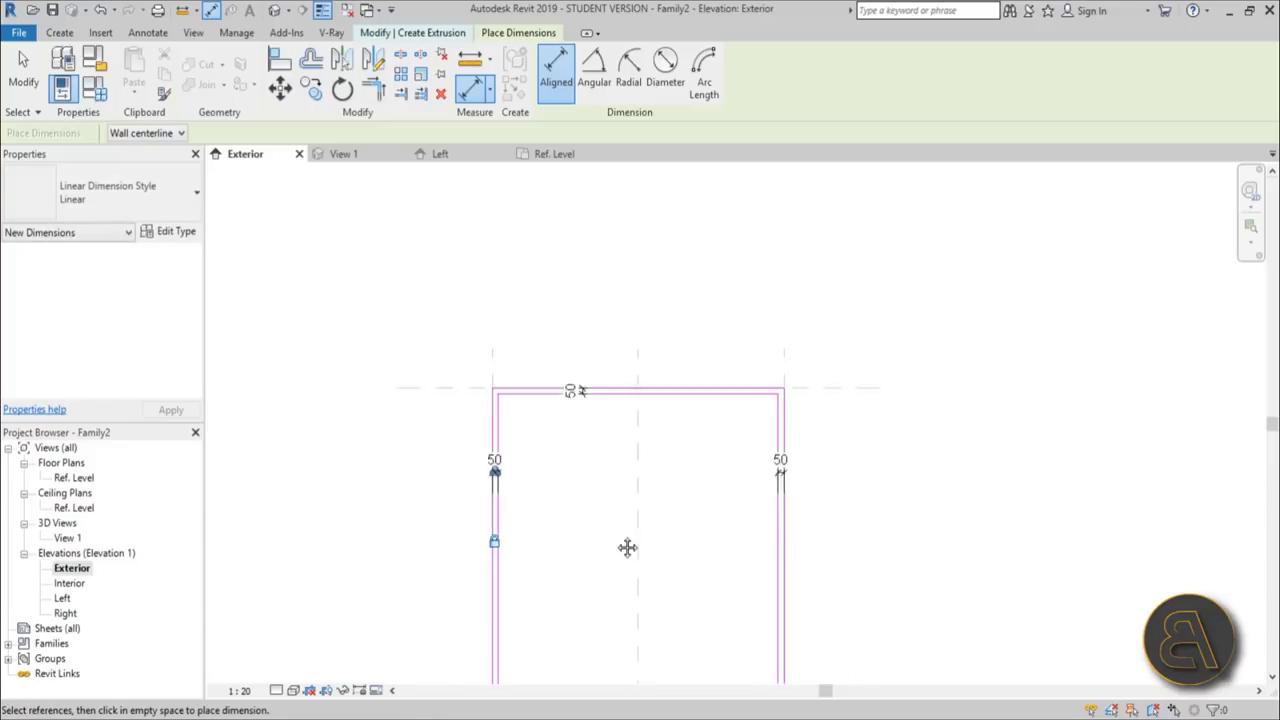
middle_click_drag(626, 546, 477, 589)
left_click(508, 567)
left_click(512, 570)
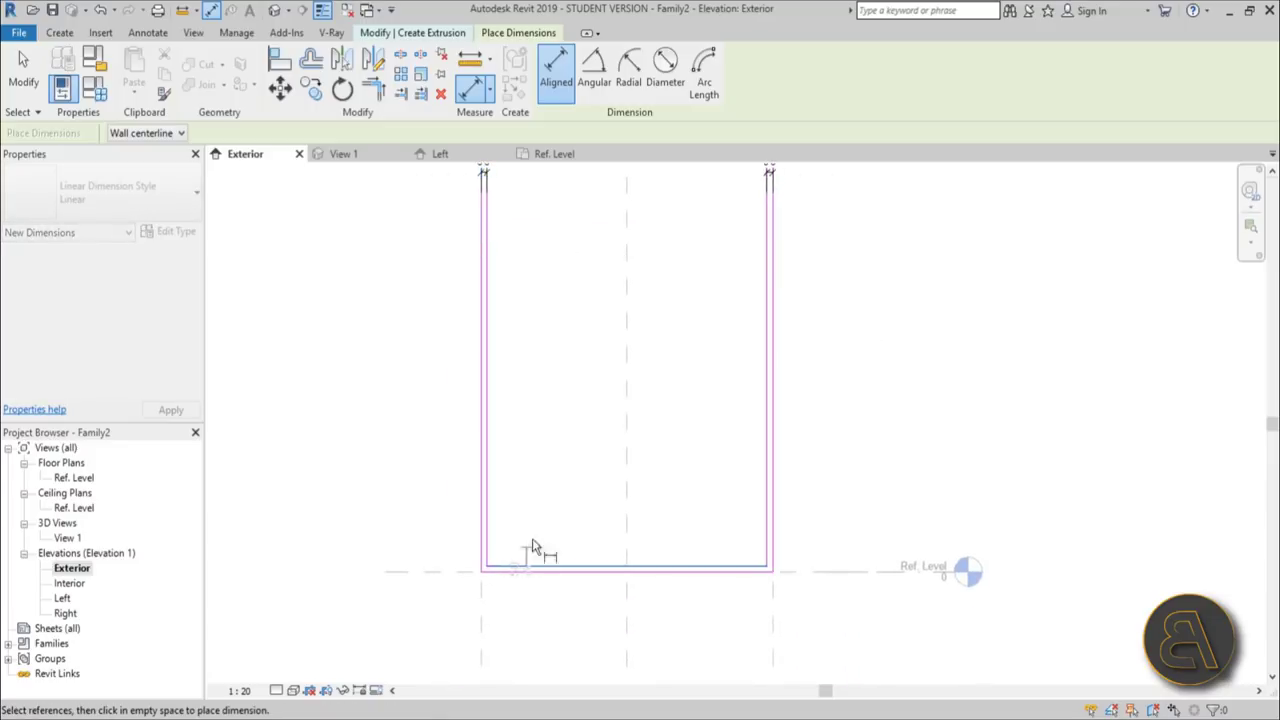
scroll(541, 522, "down", 2)
left_click(564, 509)
left_click(604, 552)
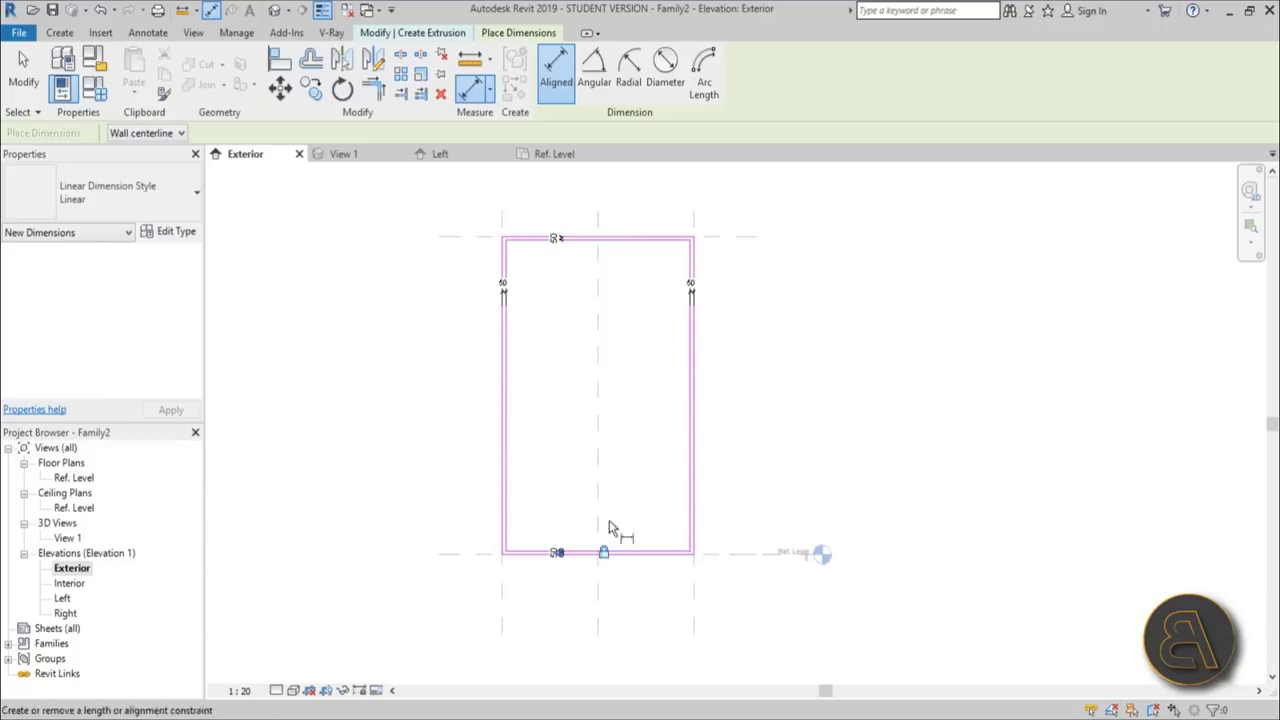
Step: Set the Extrusion End to 50 mm and finish the frame extrusion
left_click(14, 76)
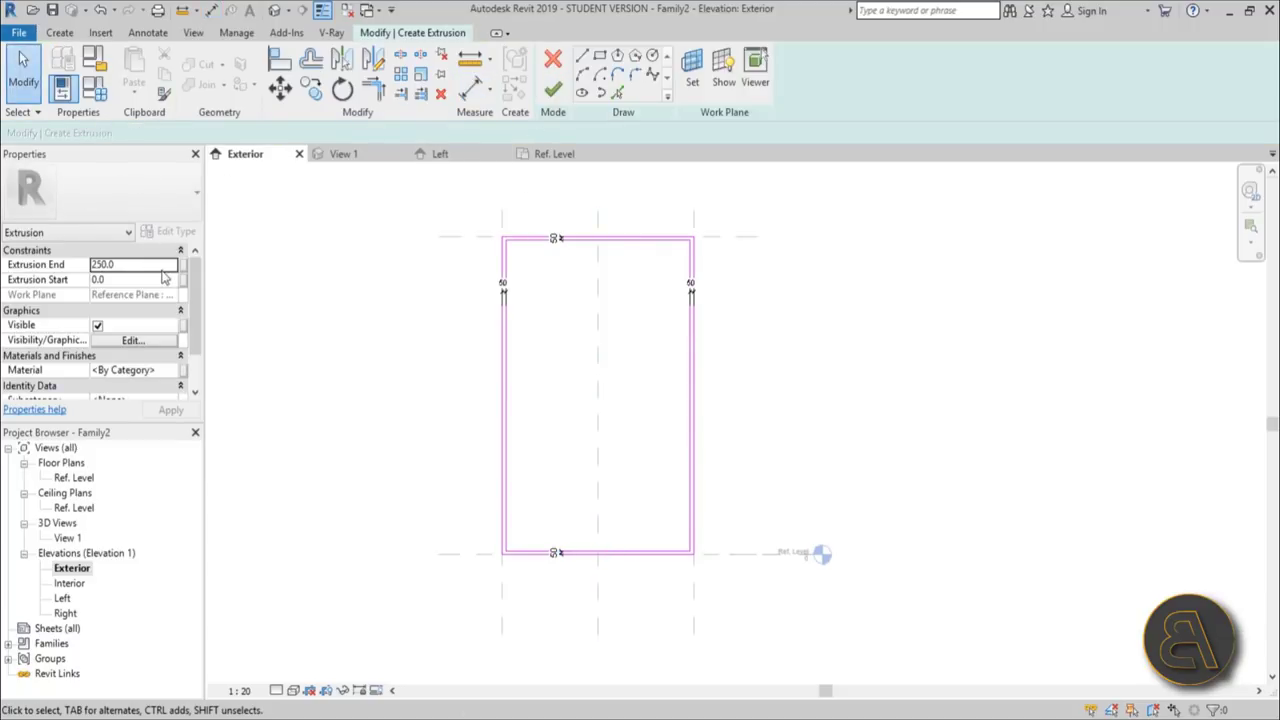
left_click(145, 266)
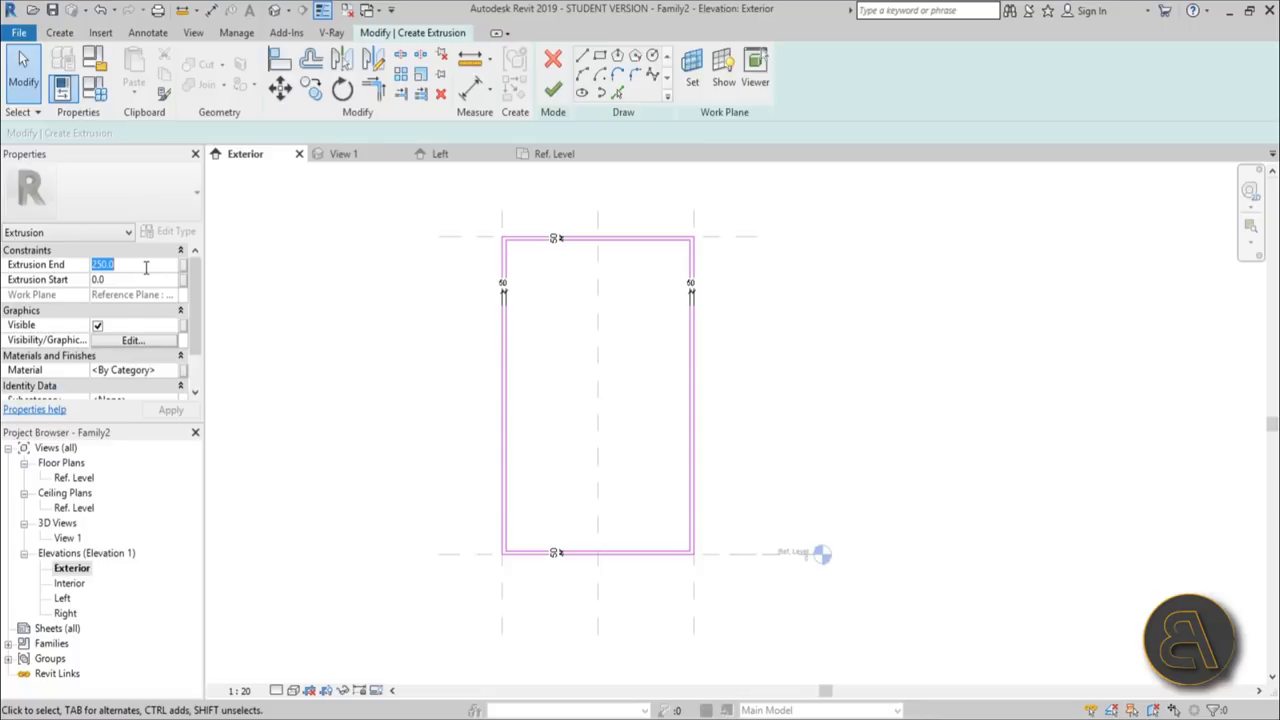
type("50.0")
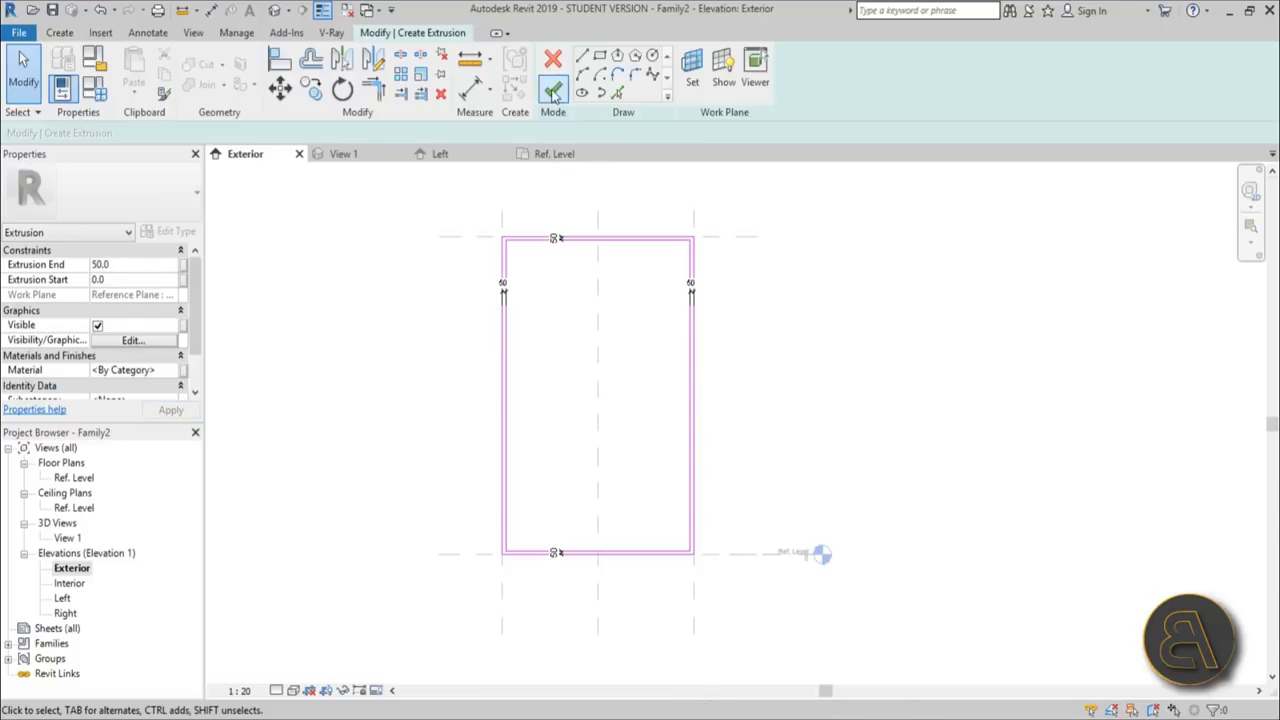
left_click(554, 93)
left_click(367, 470)
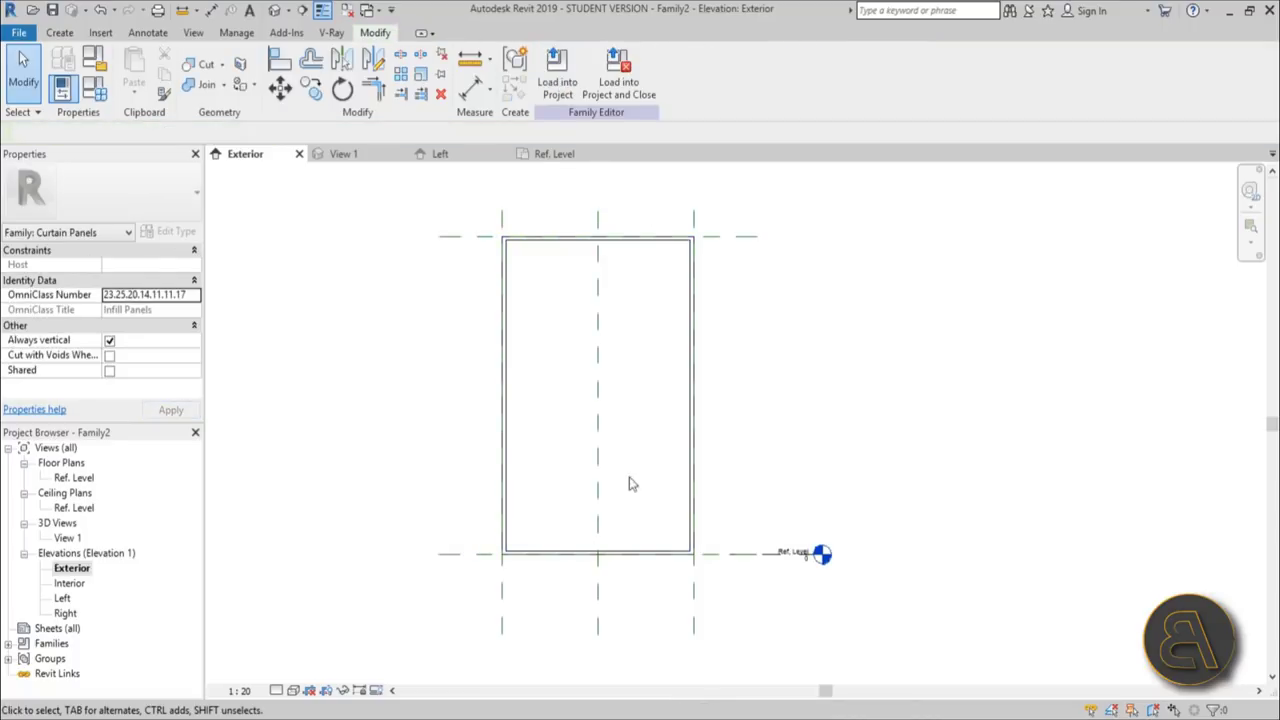
Step: After viewing the frame in 3D, set its Extrusion End to -50 mm in the Left elevation
left_click(275, 10)
middle_click_drag(903, 443, 884, 400, "shift")
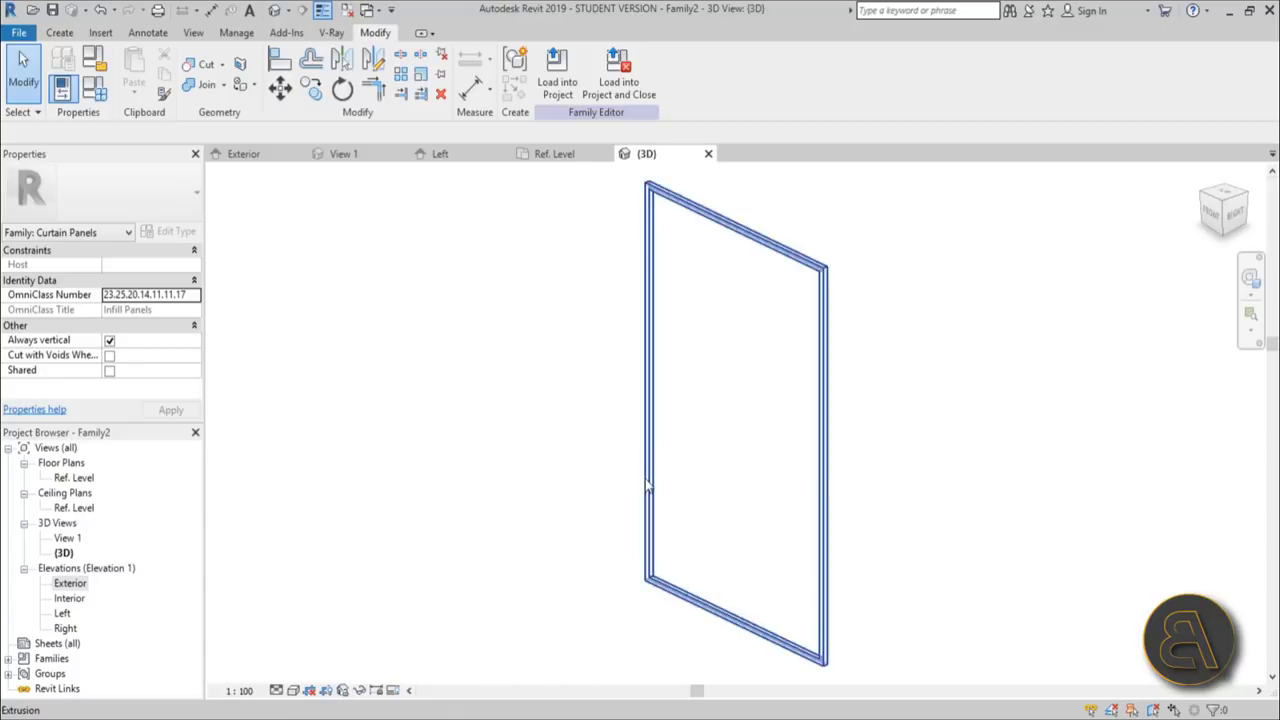
double_click(71, 585)
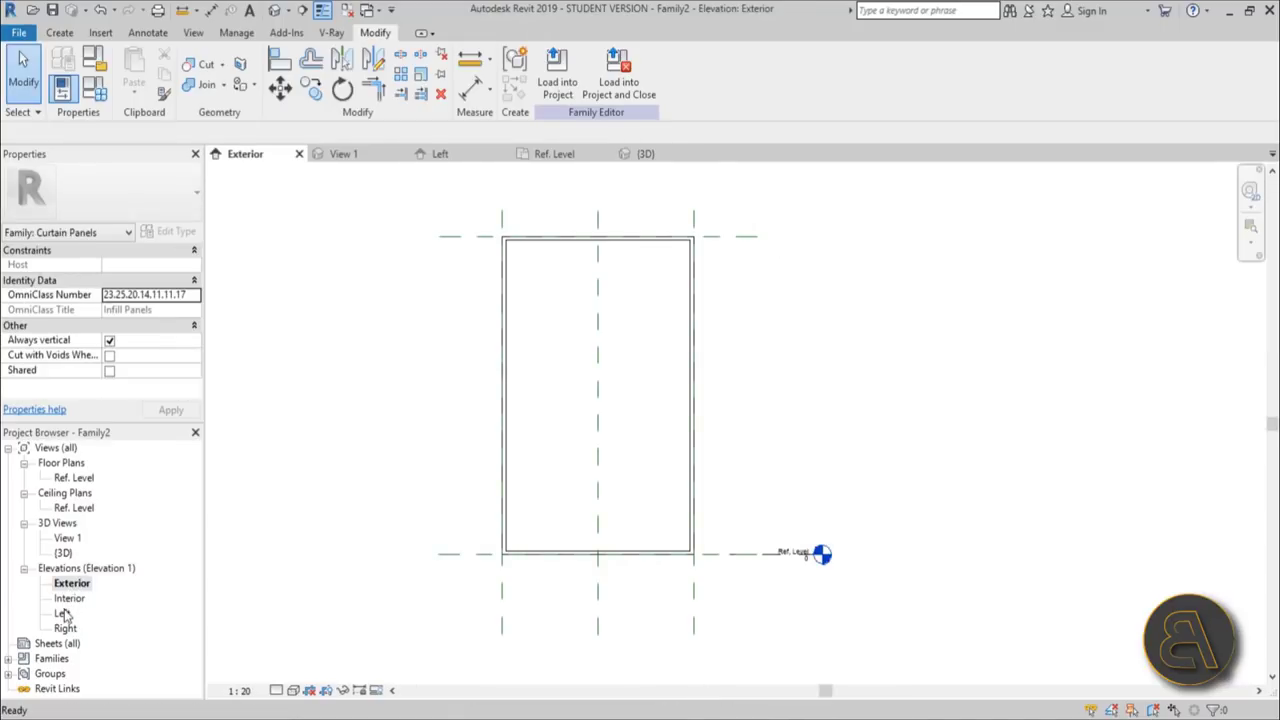
double_click(63, 613)
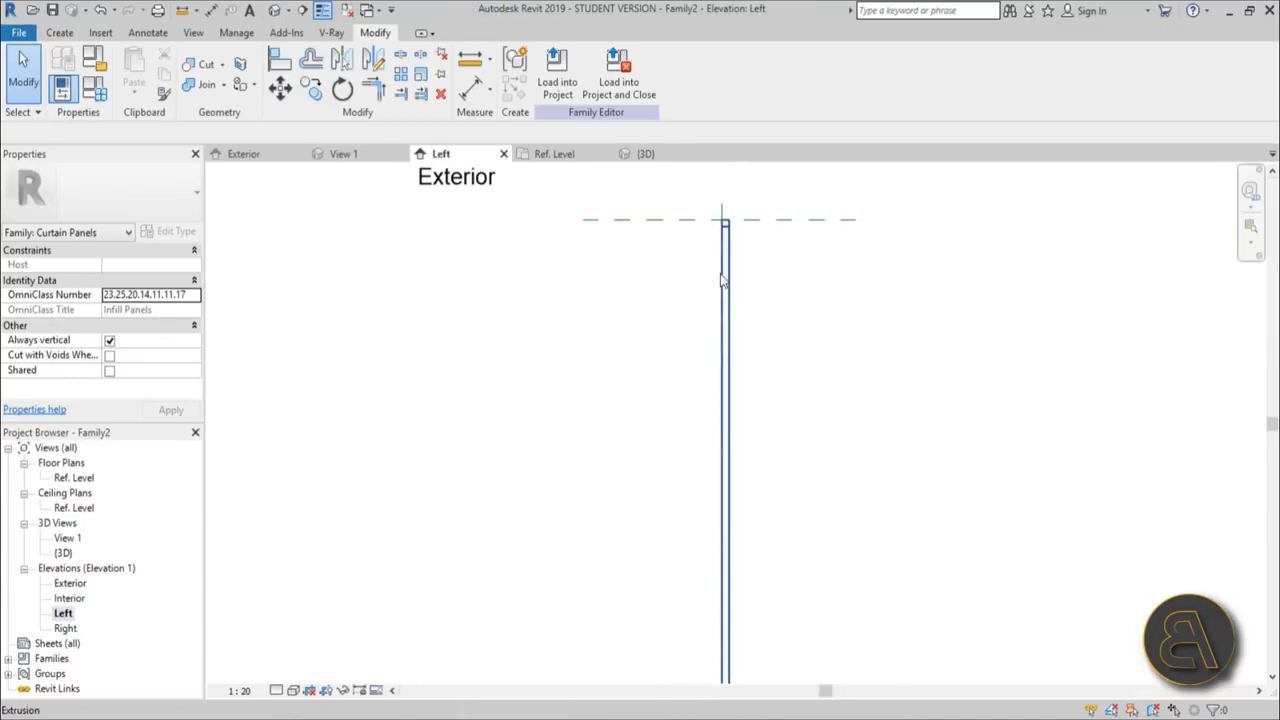
scroll(722, 281, "up", 3)
left_click(708, 305)
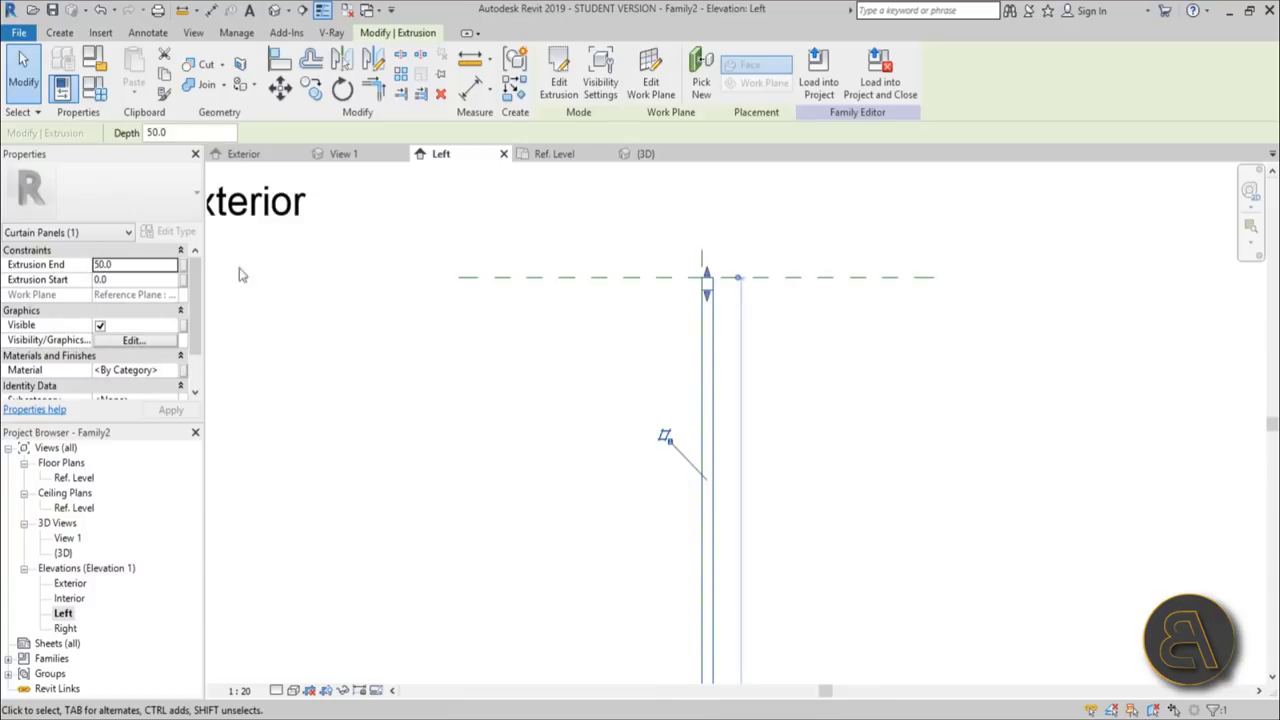
key("Return")
left_click(97, 265)
type("-")
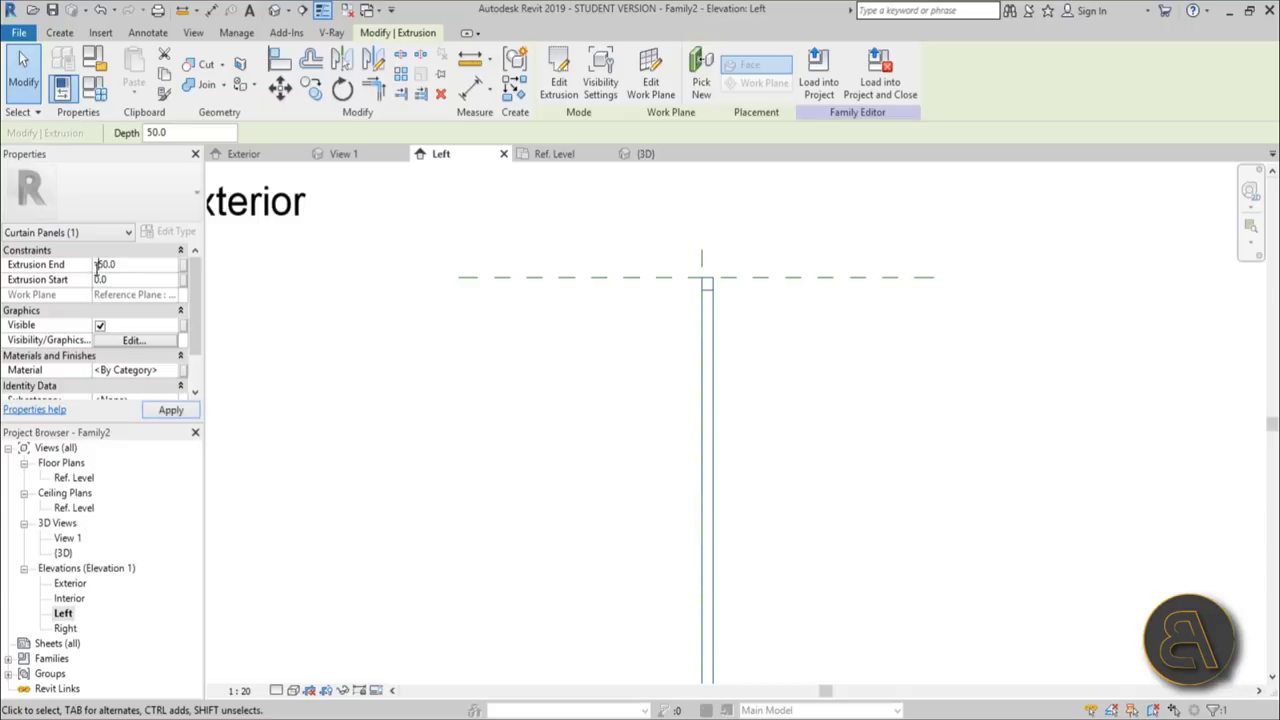
key("Return")
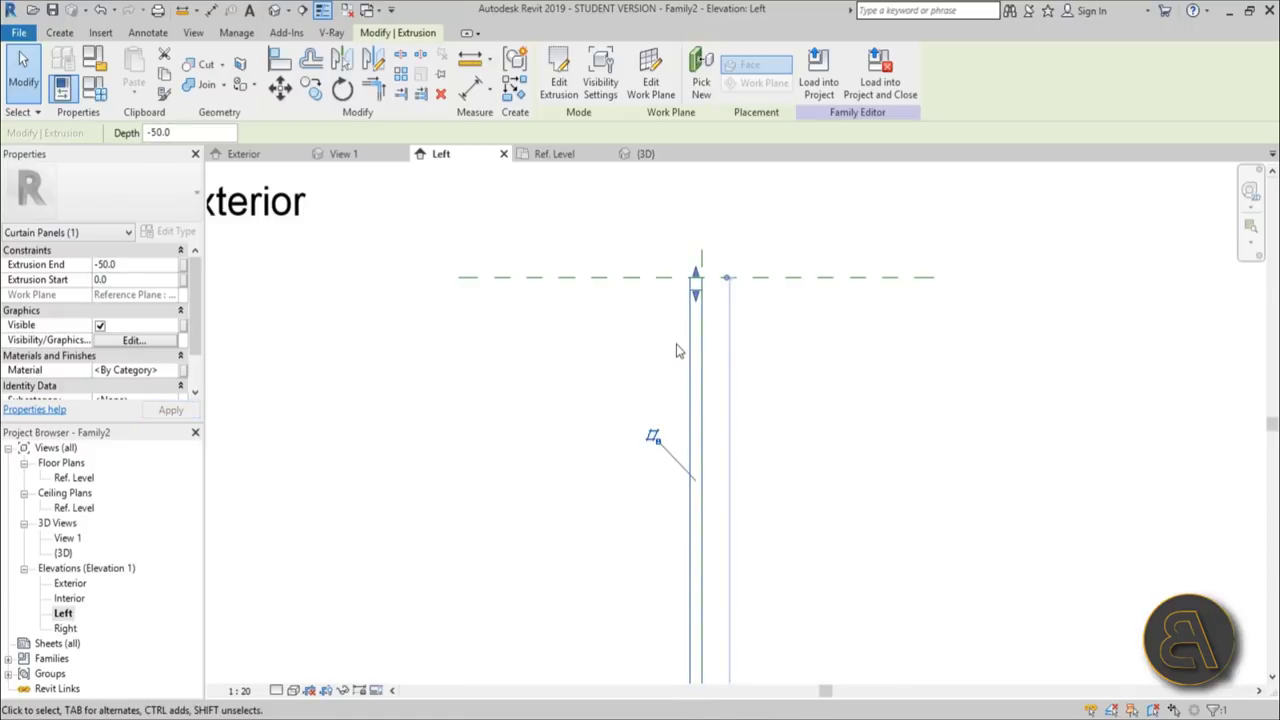
scroll(634, 186, "down", 5)
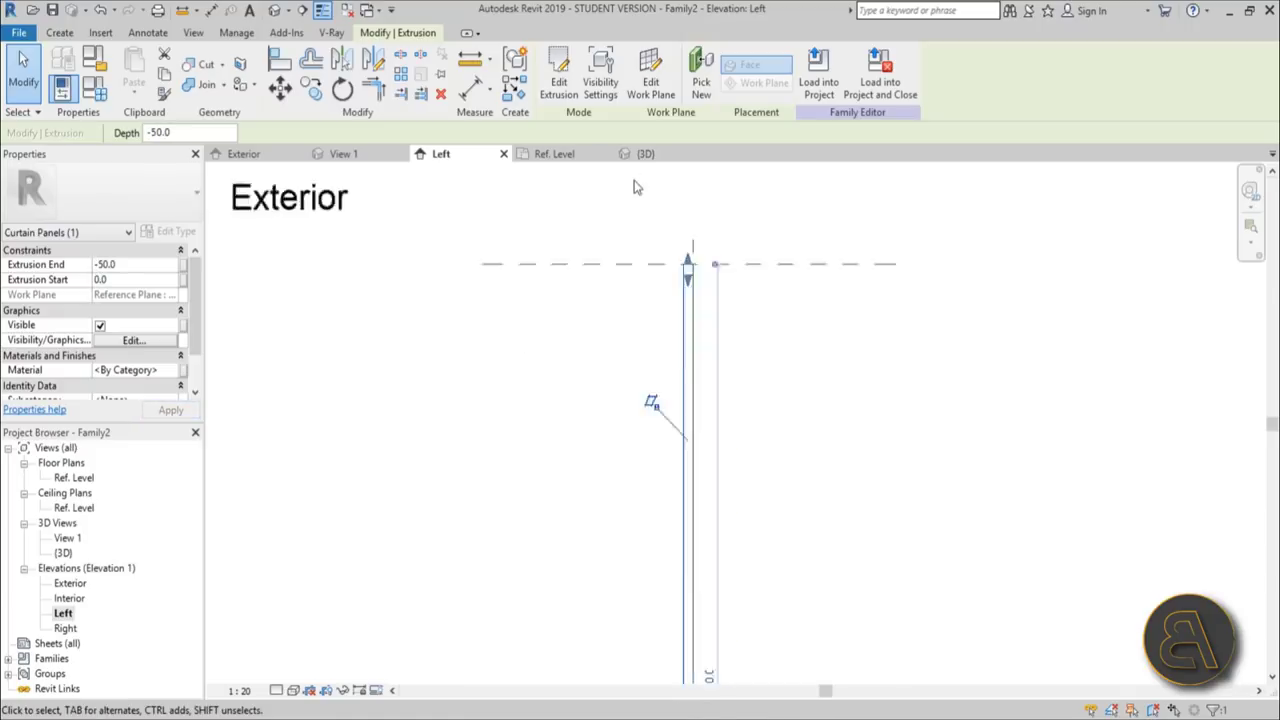
left_click(740, 425)
scroll(614, 235, "up", 3)
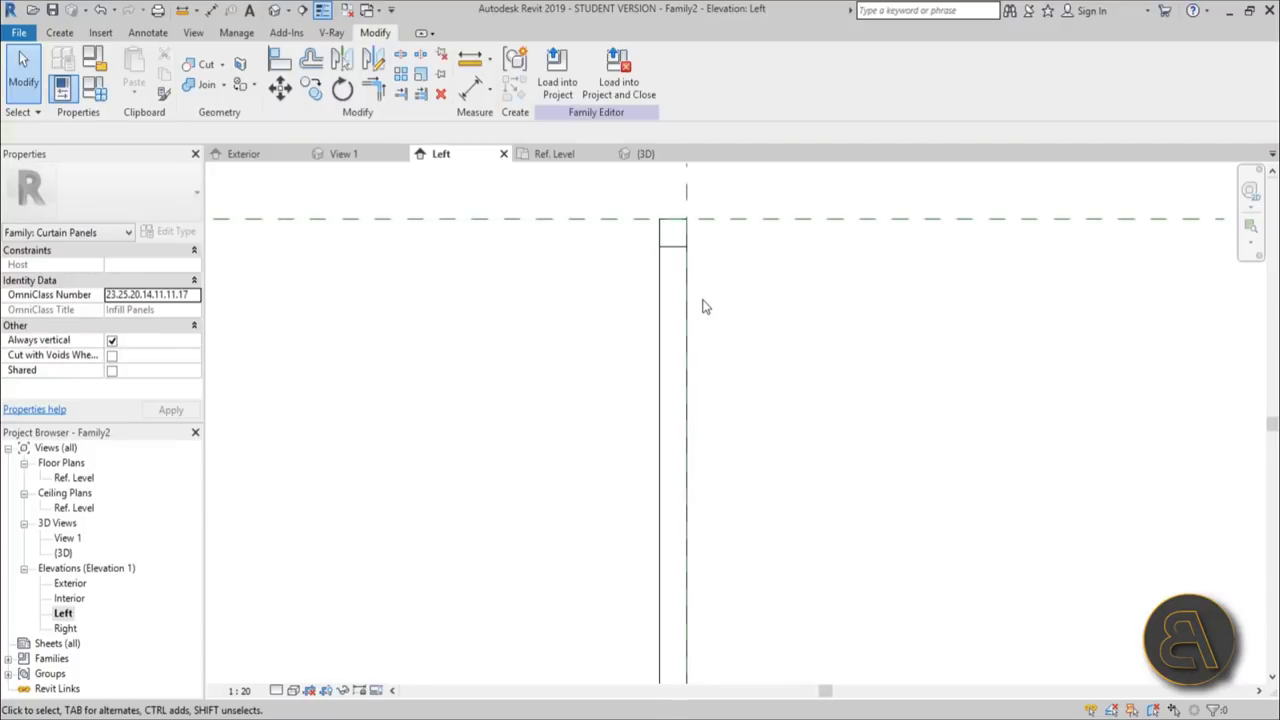
scroll(701, 309, "down", 1)
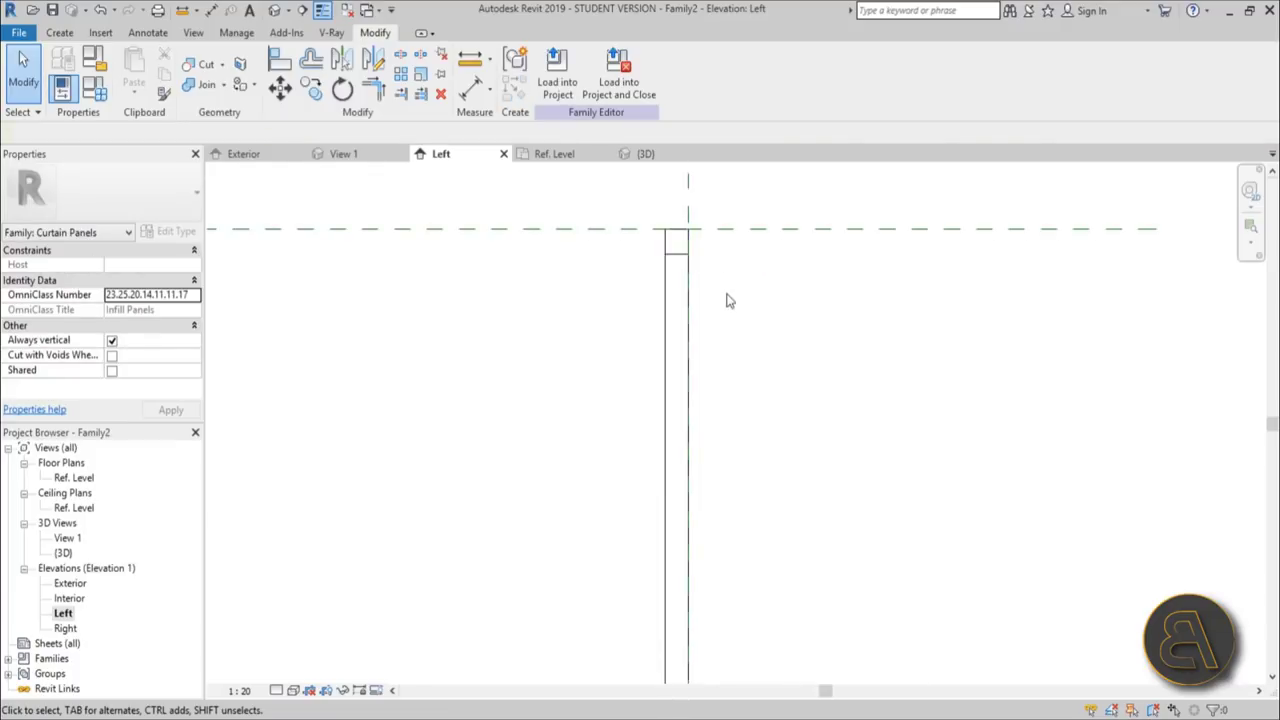
scroll(638, 331, "up", 1)
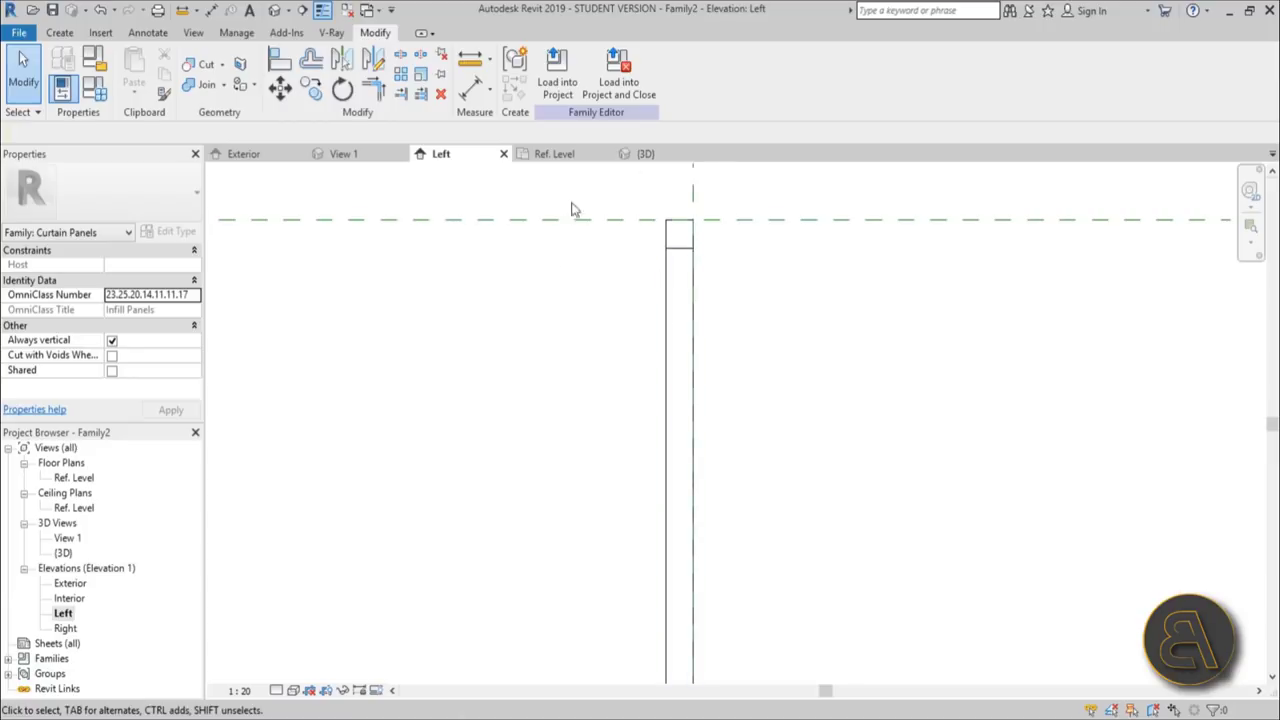
scroll(589, 320, "down", 3)
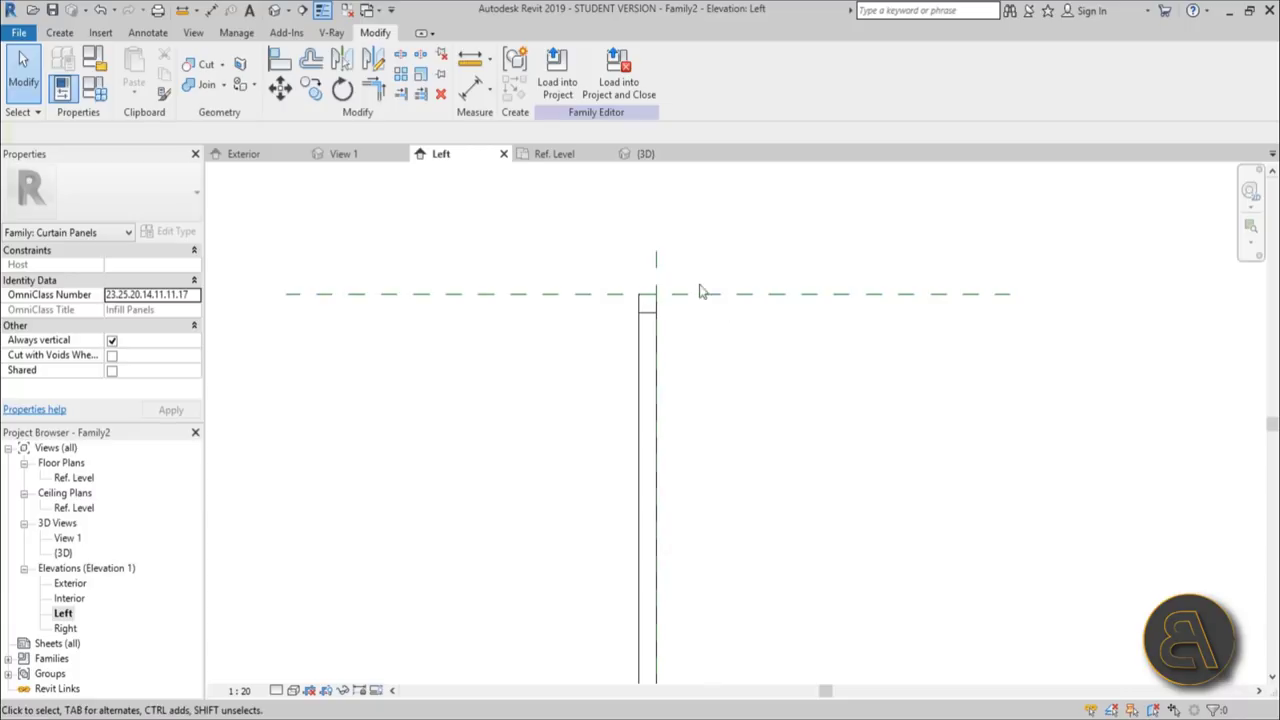
scroll(669, 308, "up", 5)
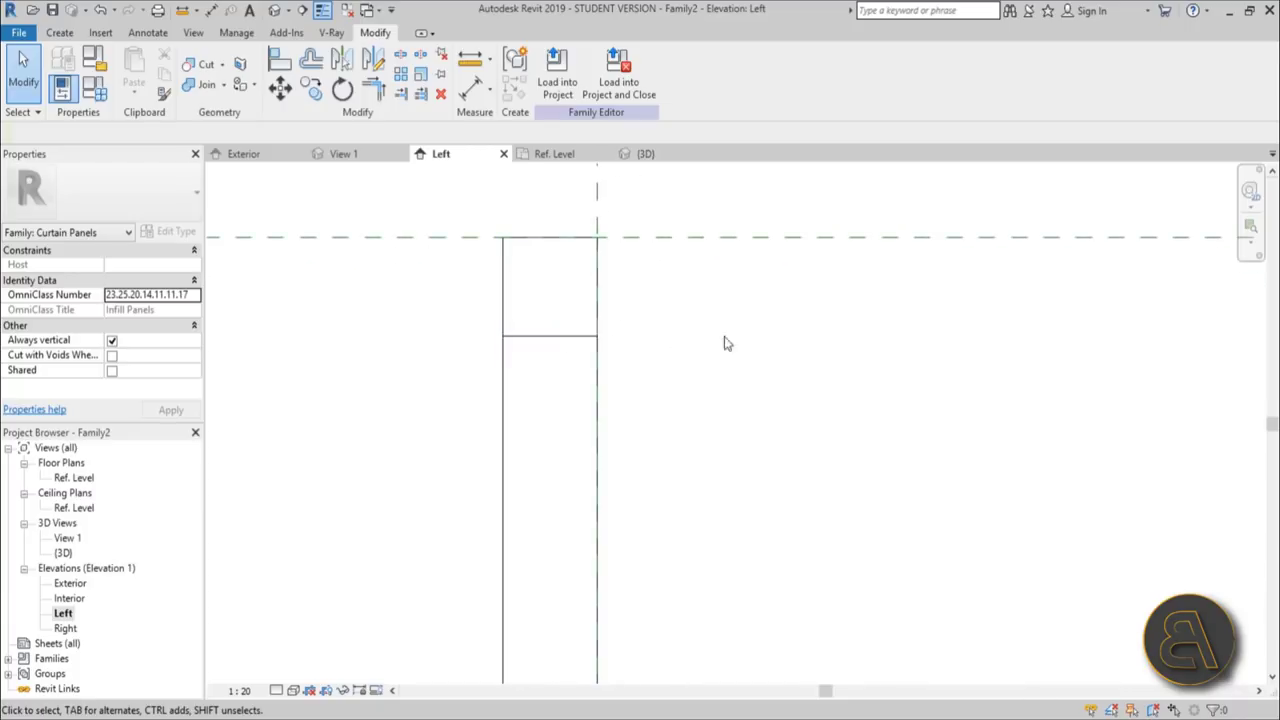
scroll(784, 354, "down", 3)
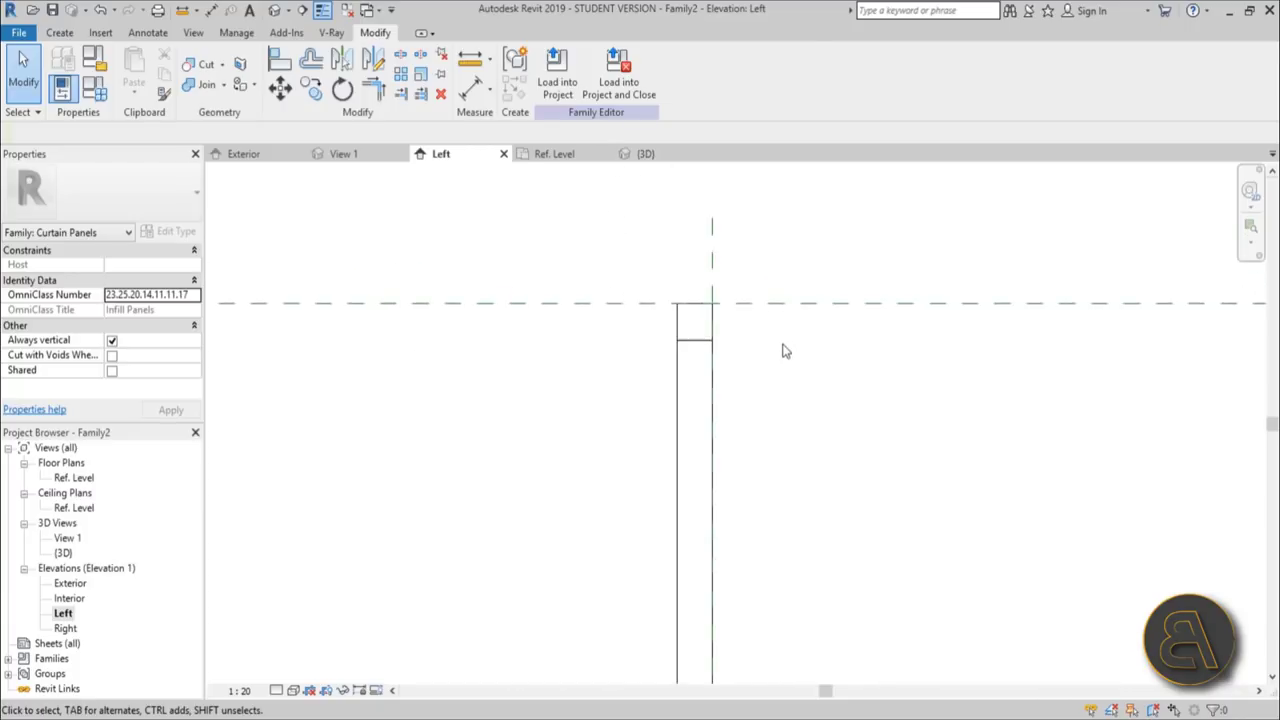
Step: Draw a horizontal reference plane from the inner corner of the frame's top member toward the exterior side
left_click(59, 34)
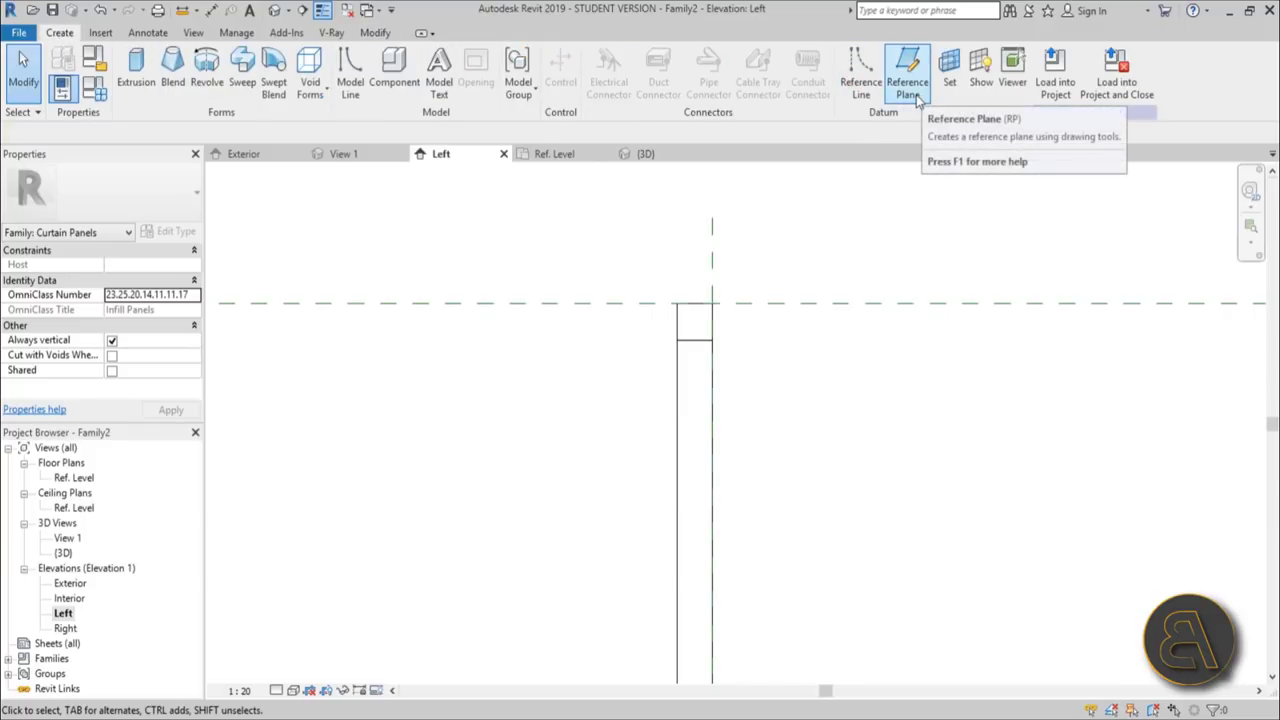
key("r")
key("p")
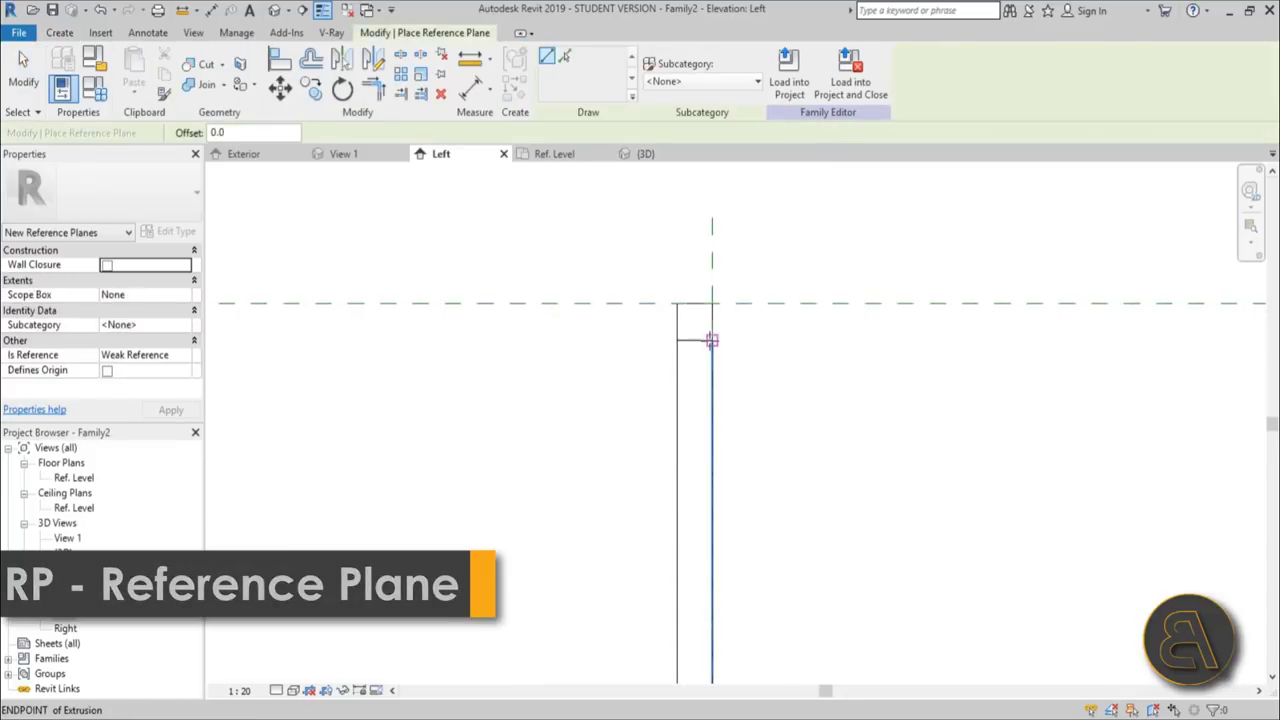
left_click(711, 340)
scroll(711, 340, "down", 2)
left_click(398, 340)
key("Escape")
key("Escape")
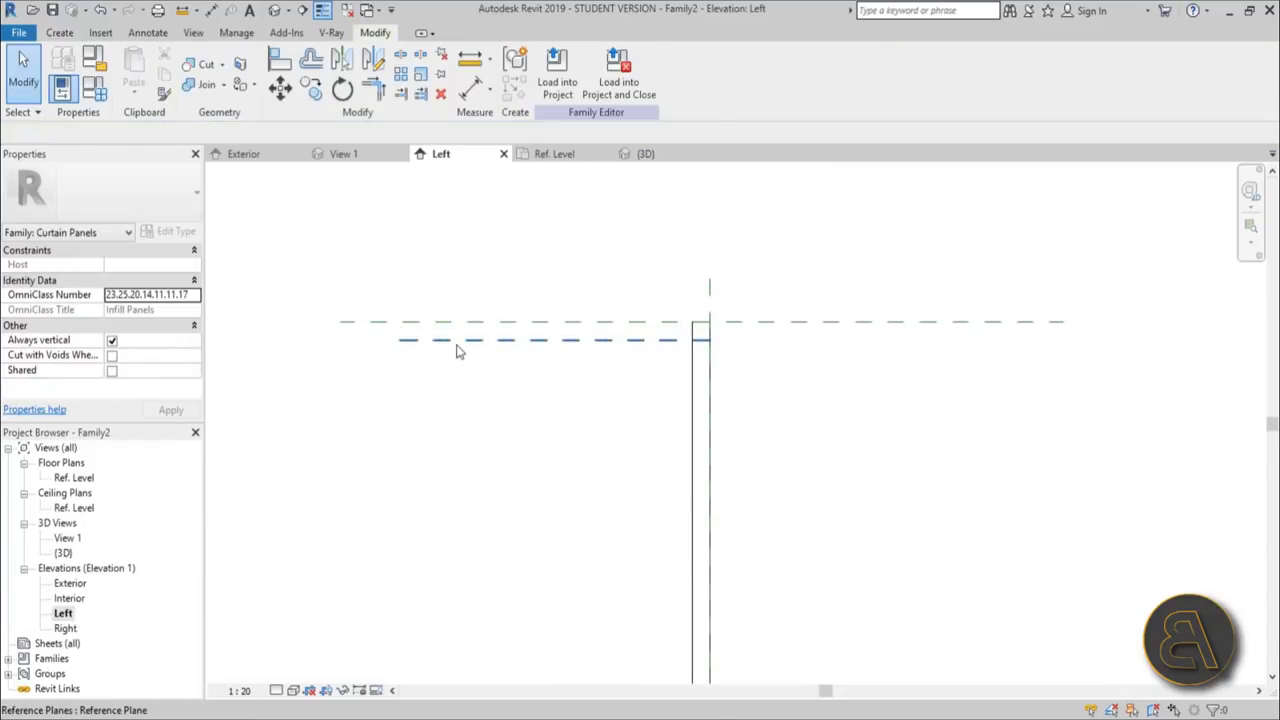
Step: Extend the new reference plane across the frame to the interior side, about as far as the top reference plane
left_click(458, 341)
left_click_drag(716, 349, 1058, 341)
key("Escape")
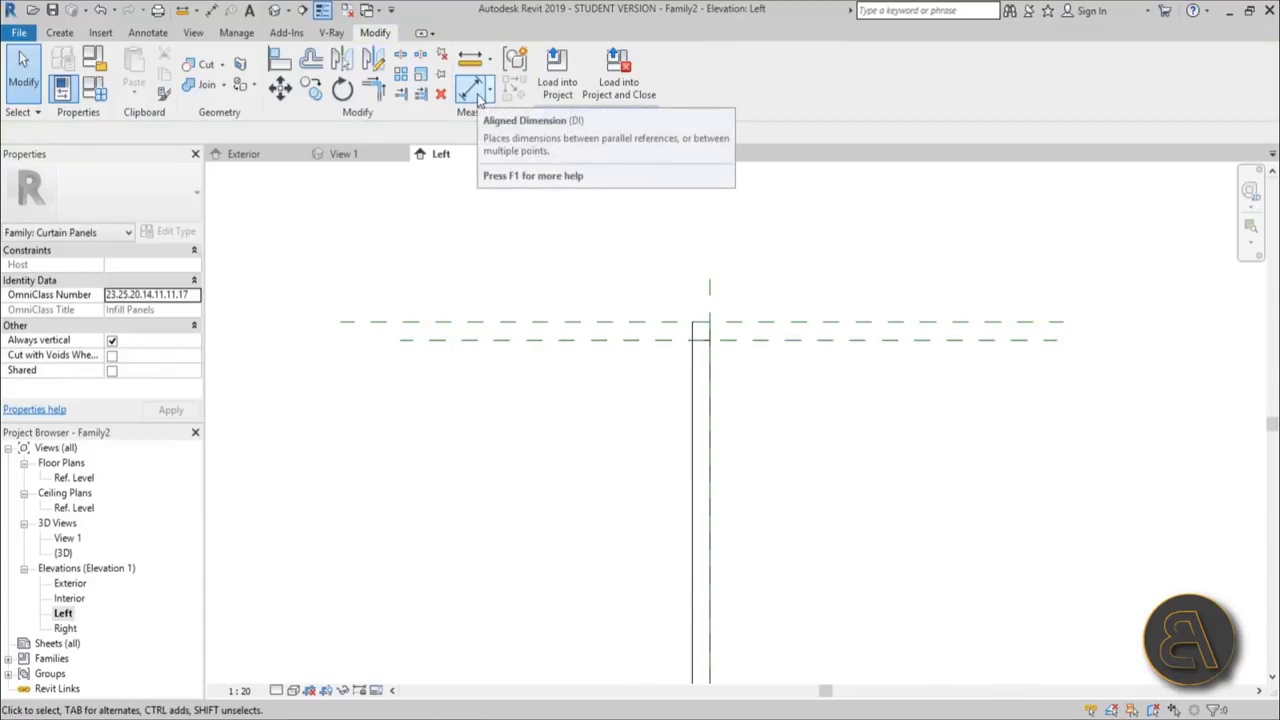
Step: Add an aligned dimension between the top reference plane and the new plane below it, and lock that dimension
key("d")
key("i")
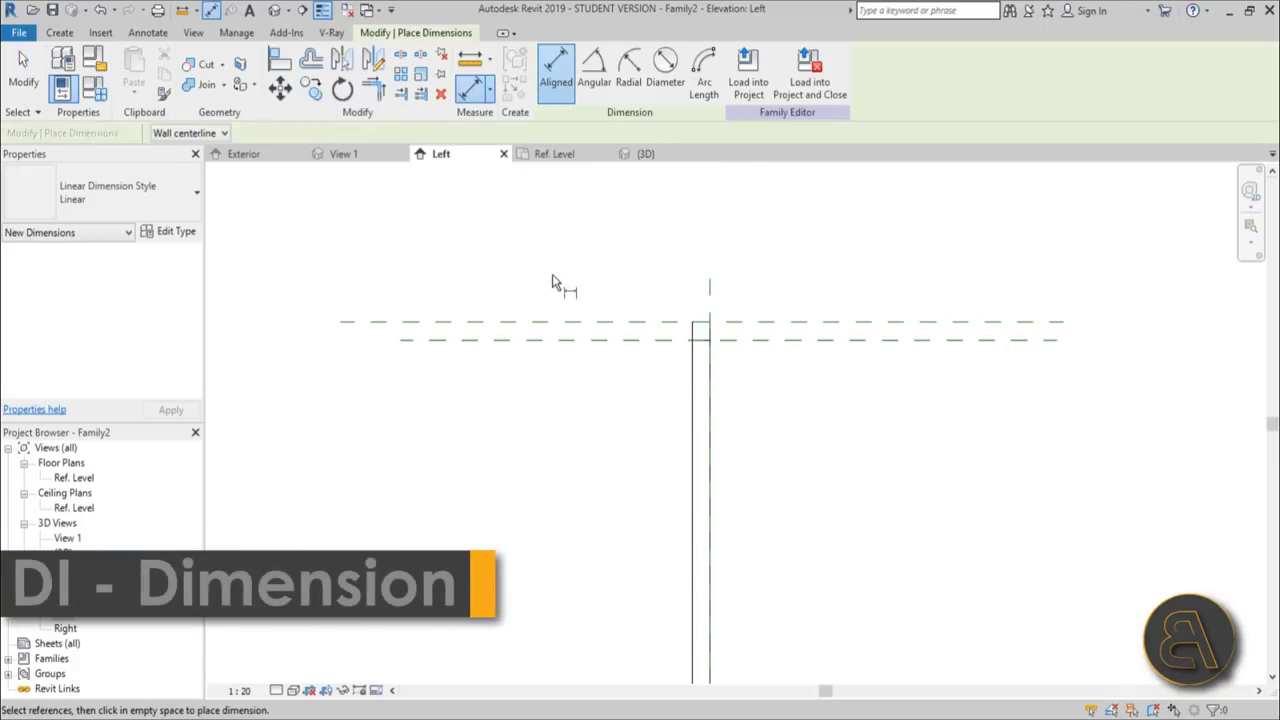
left_click(560, 322)
left_click(560, 340)
left_click(900, 350)
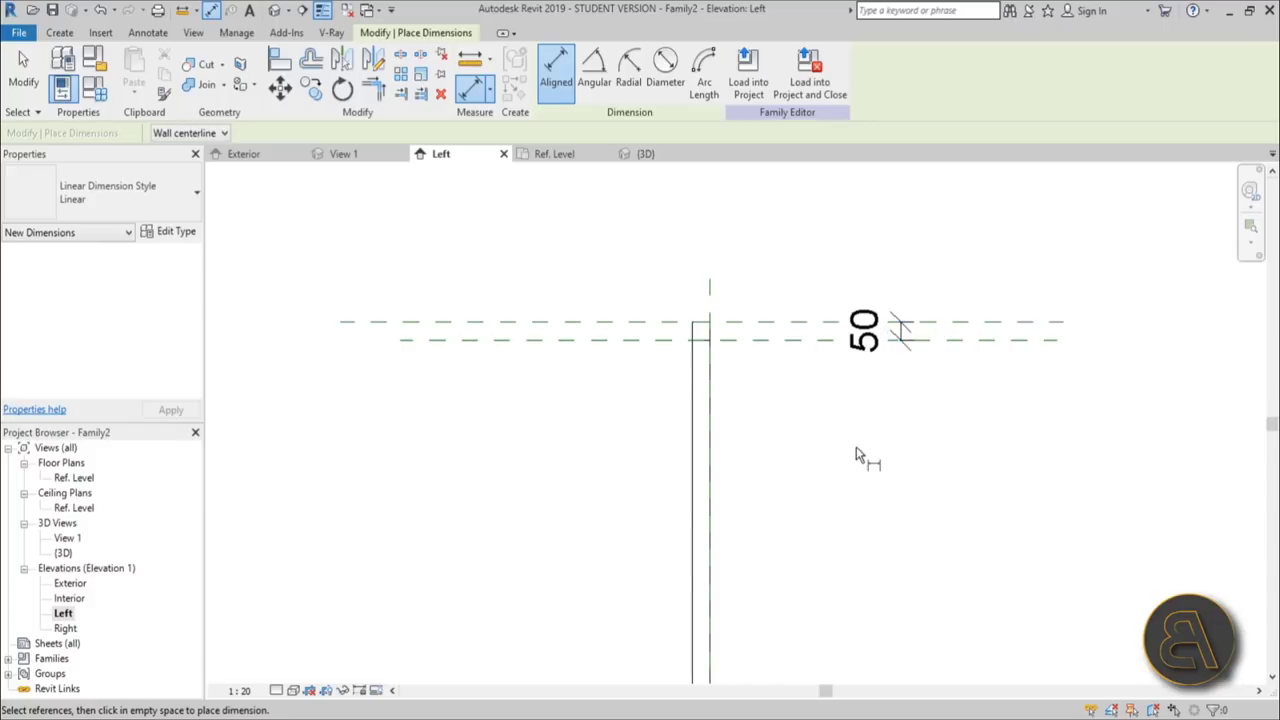
key("Escape")
key("Escape")
left_click(624, 341)
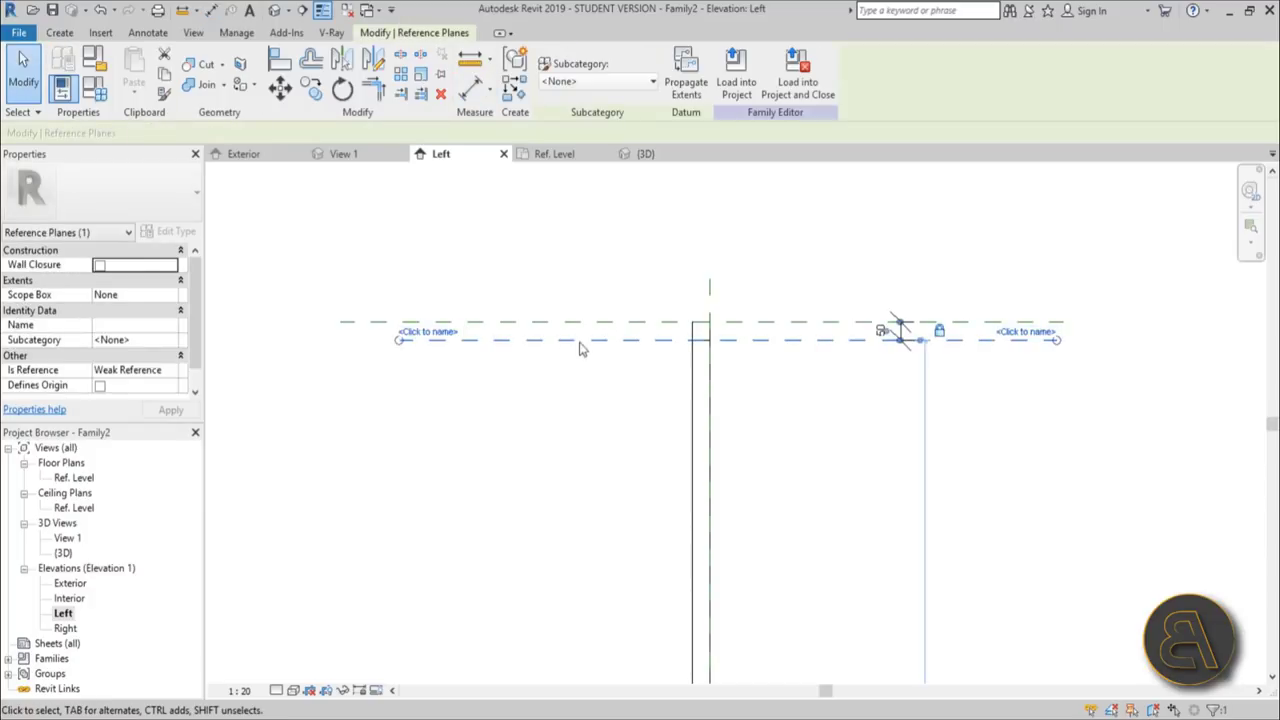
left_click(567, 369)
Step: Draw an angled reference line about 3700 mm long from the inner corner of the frame's top member down toward the exterior
scroll(663, 300, "up", 4)
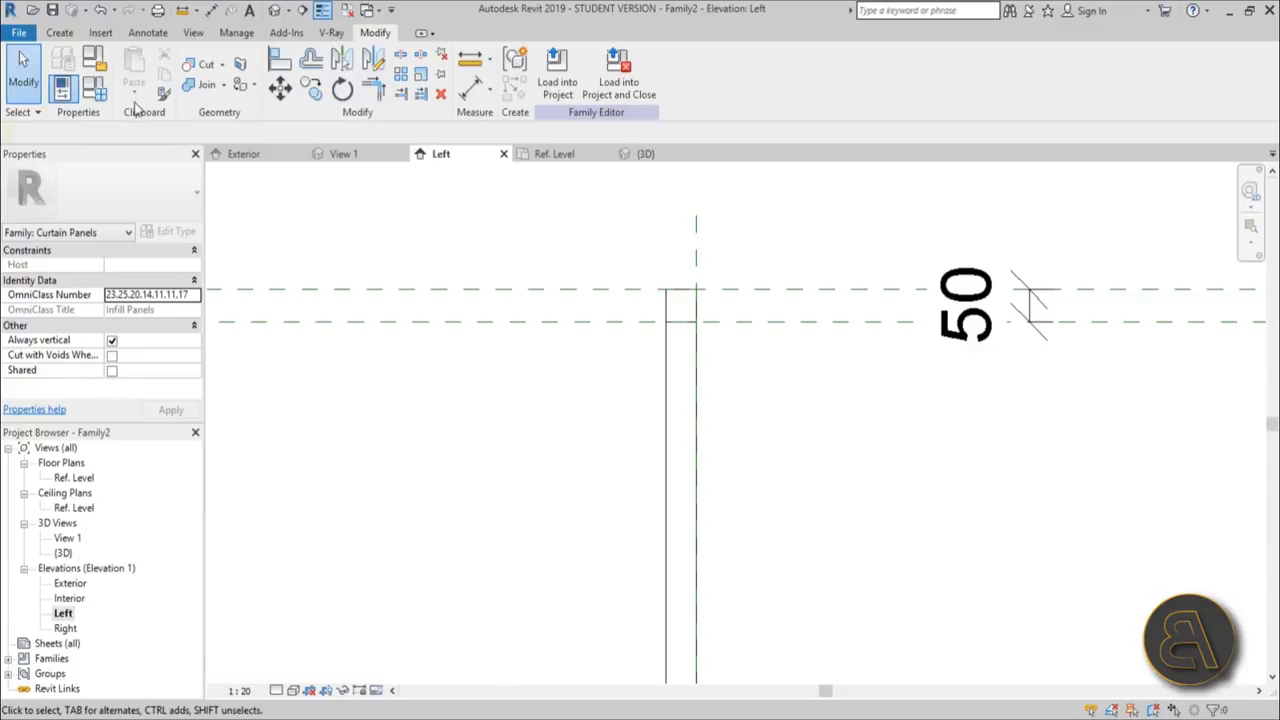
left_click(62, 35)
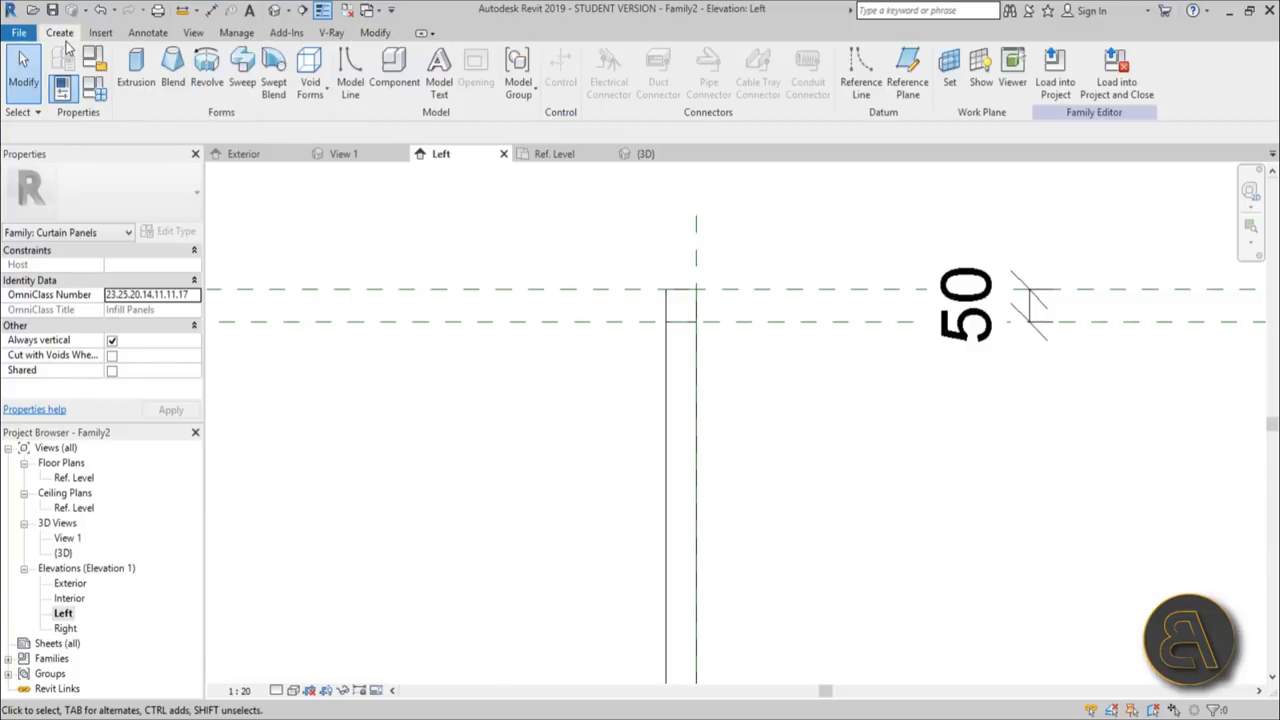
left_click(860, 85)
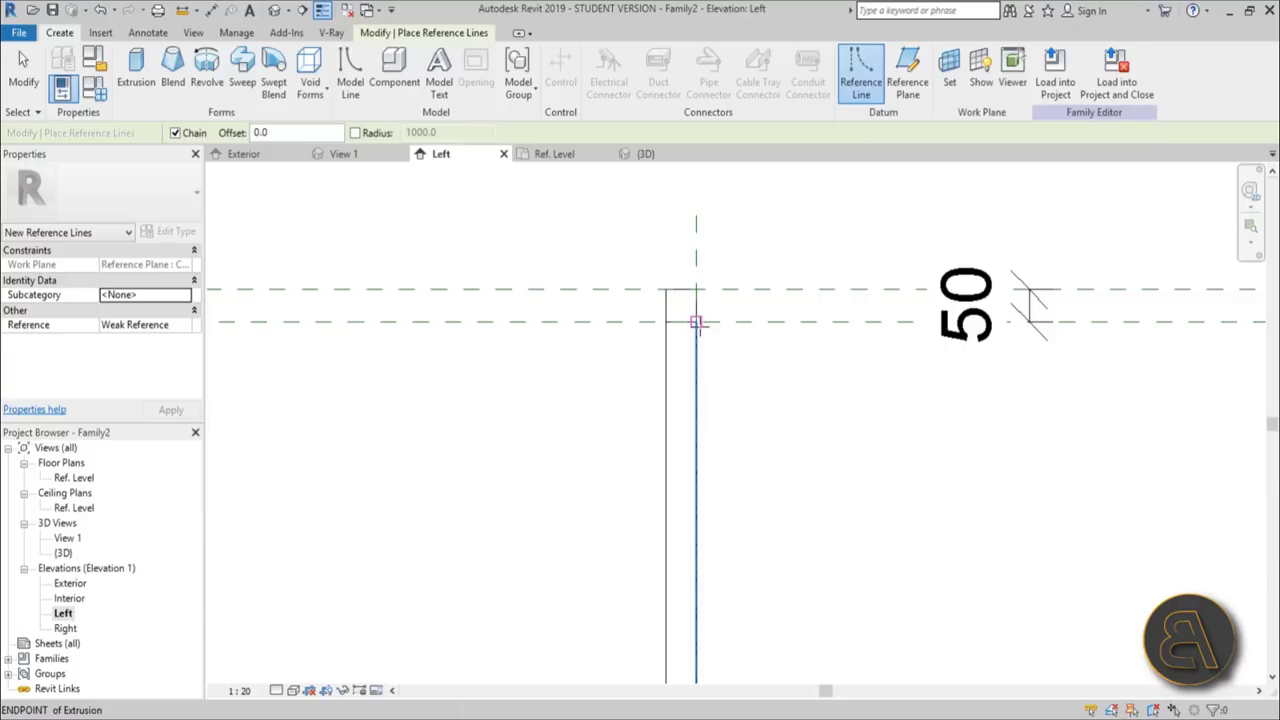
left_click(696, 321)
scroll(694, 346, "down", 2)
scroll(589, 471, "down", 4)
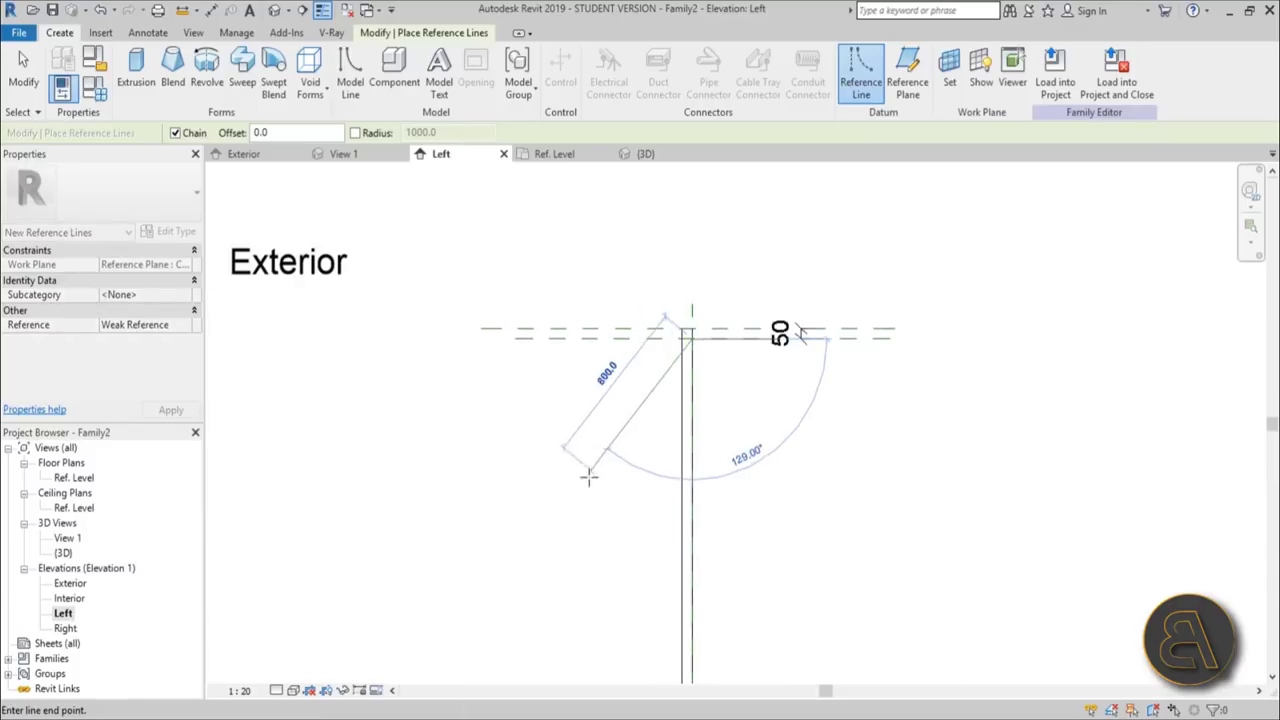
middle_click_drag(597, 509, 660, 380)
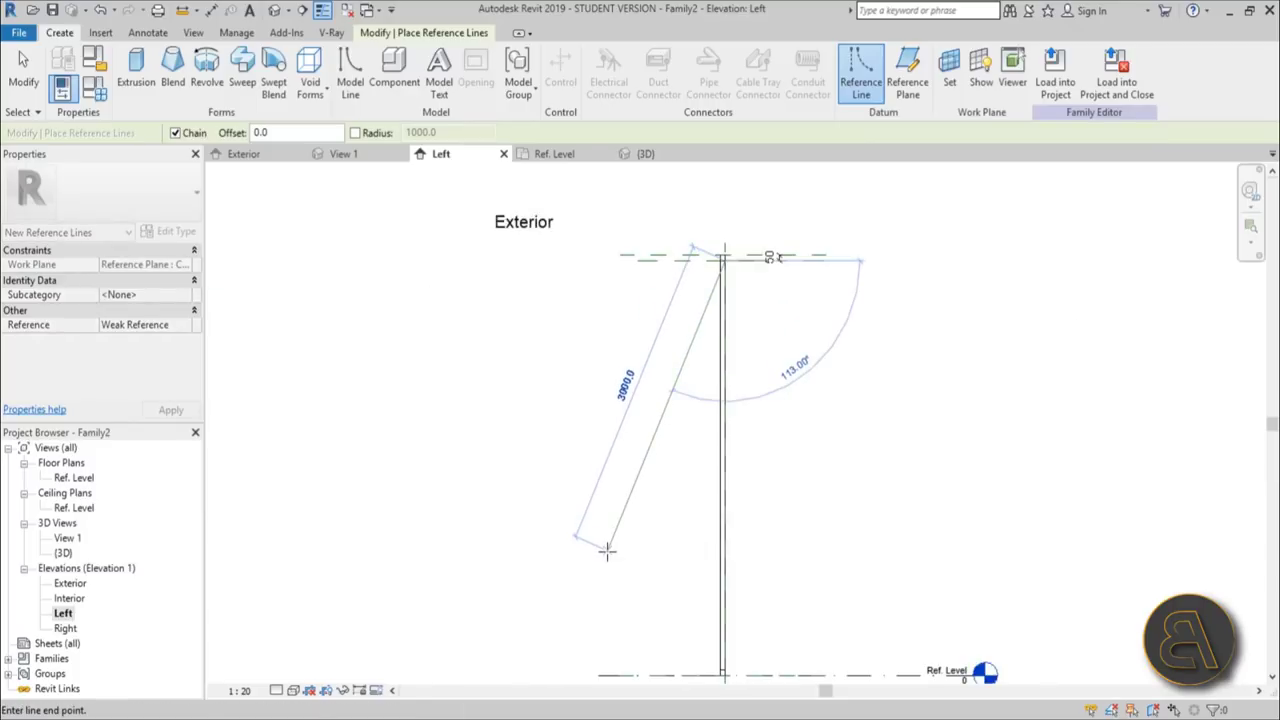
left_click(608, 546)
key("Escape")
key("Escape")
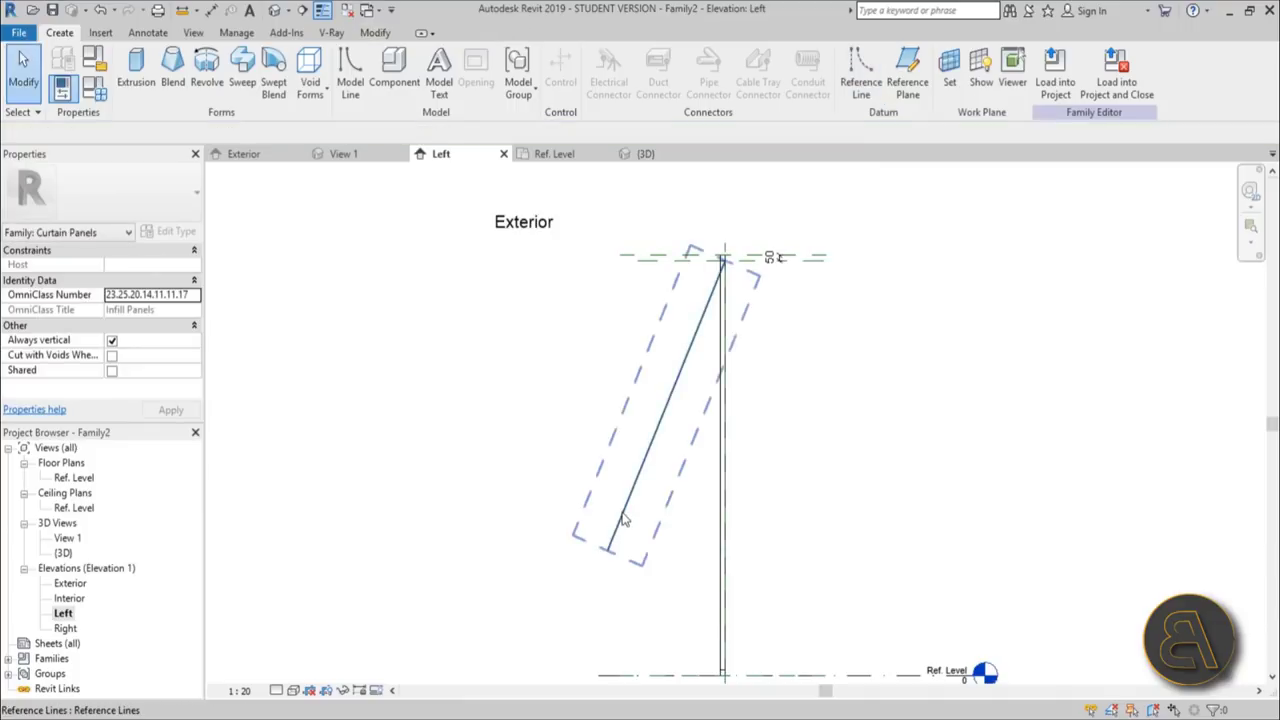
left_click(620, 516)
left_click_drag(607, 551, 597, 625)
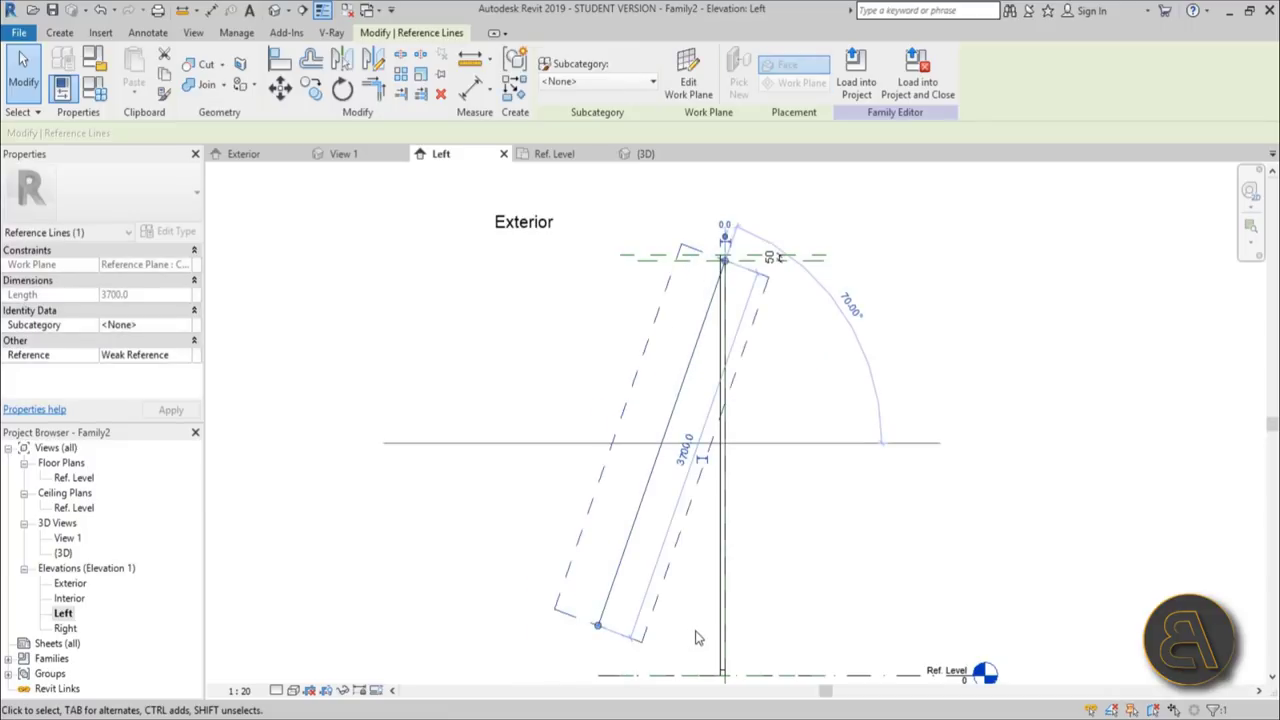
Step: Measure the frame's clear inner height between the inner edges of its bottom and top members
middle_click_drag(670, 615, 622, 522)
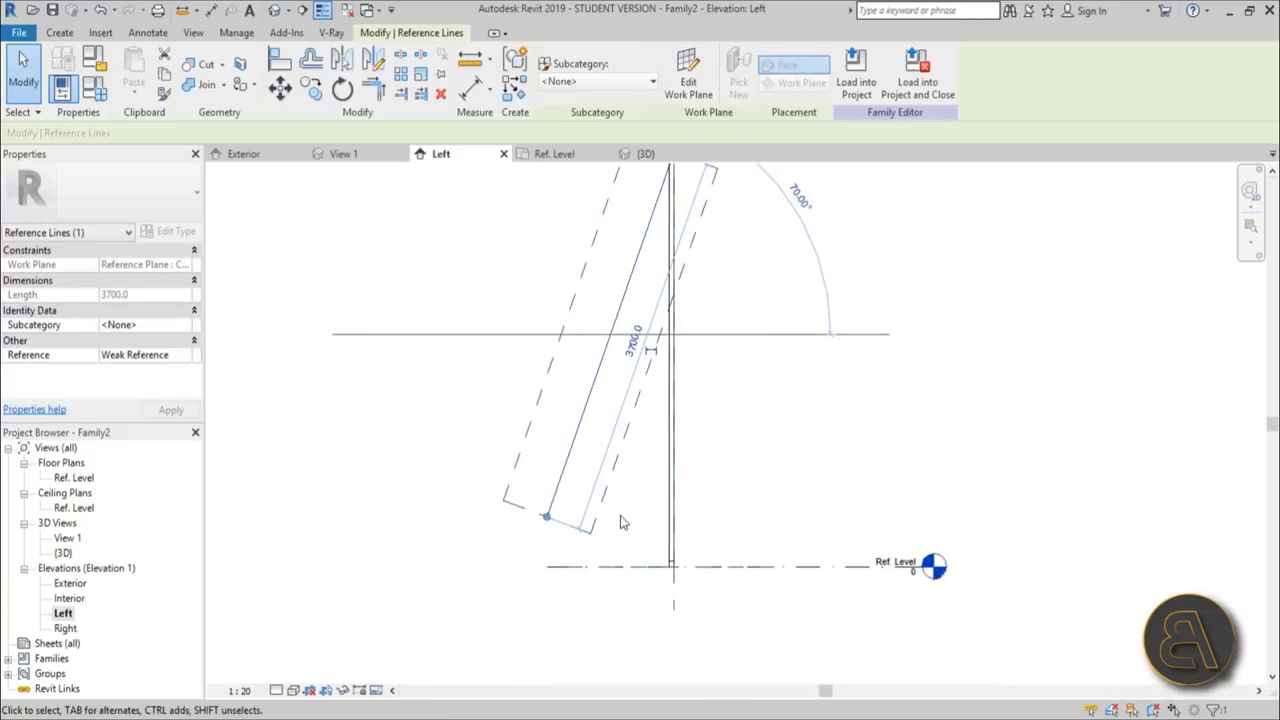
scroll(646, 549, "up", 5)
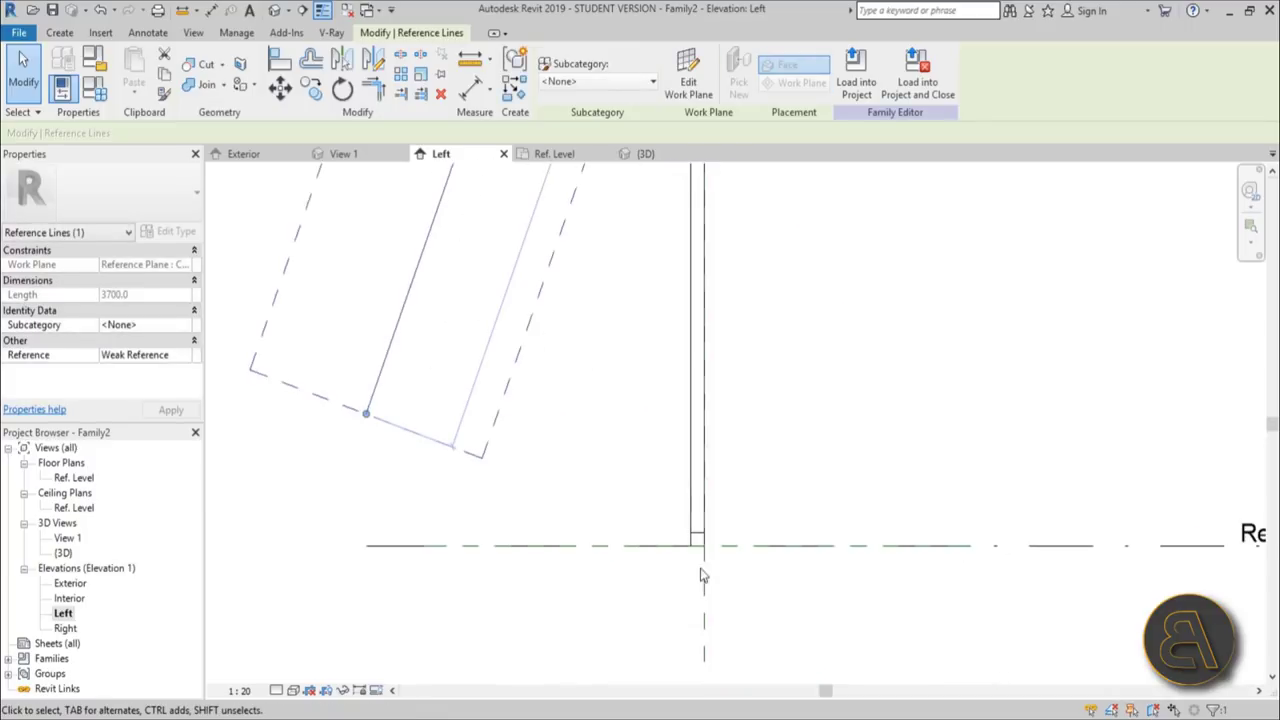
left_click(472, 74)
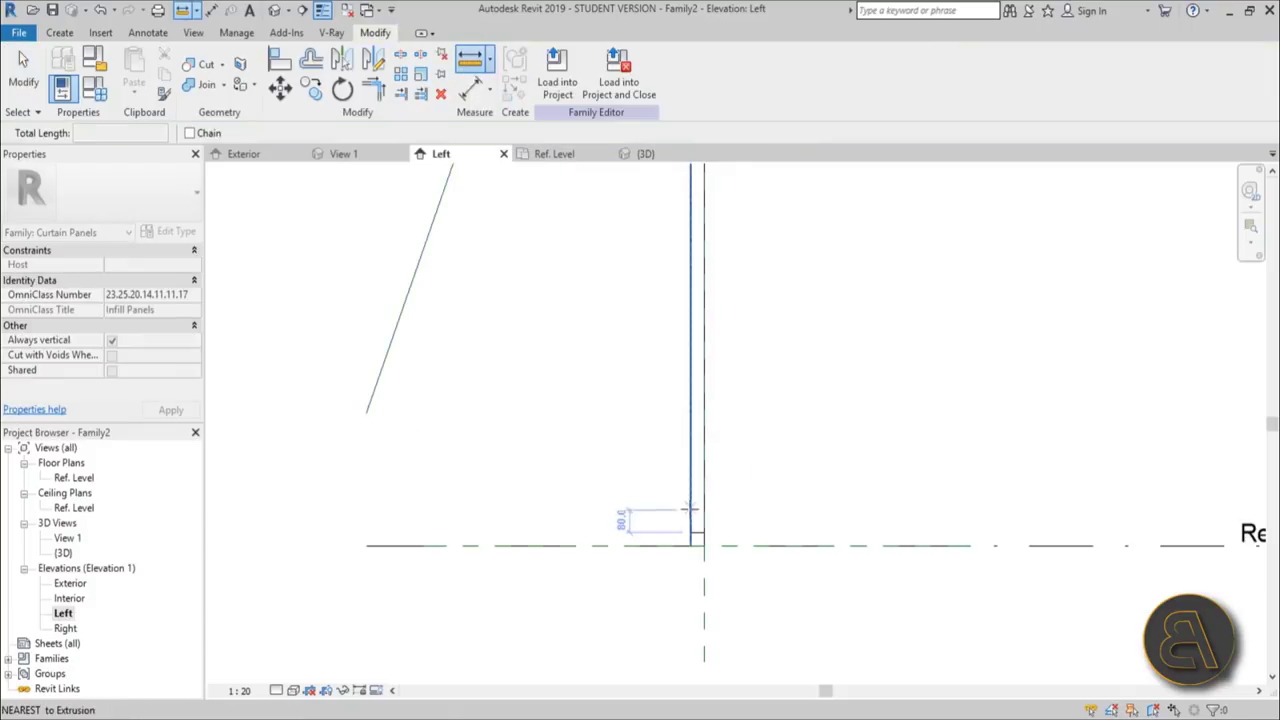
scroll(692, 533, "up", 5)
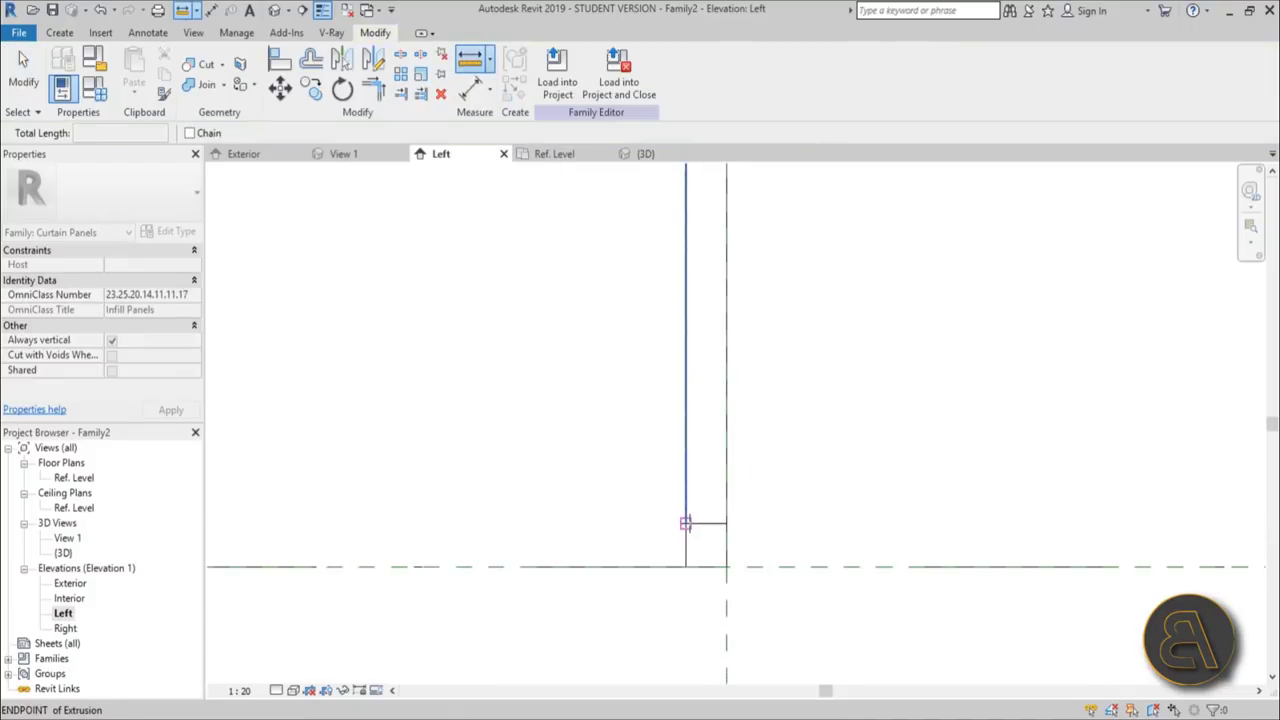
left_click(685, 523)
scroll(688, 520, "down", 6)
scroll(695, 365, "up", 8)
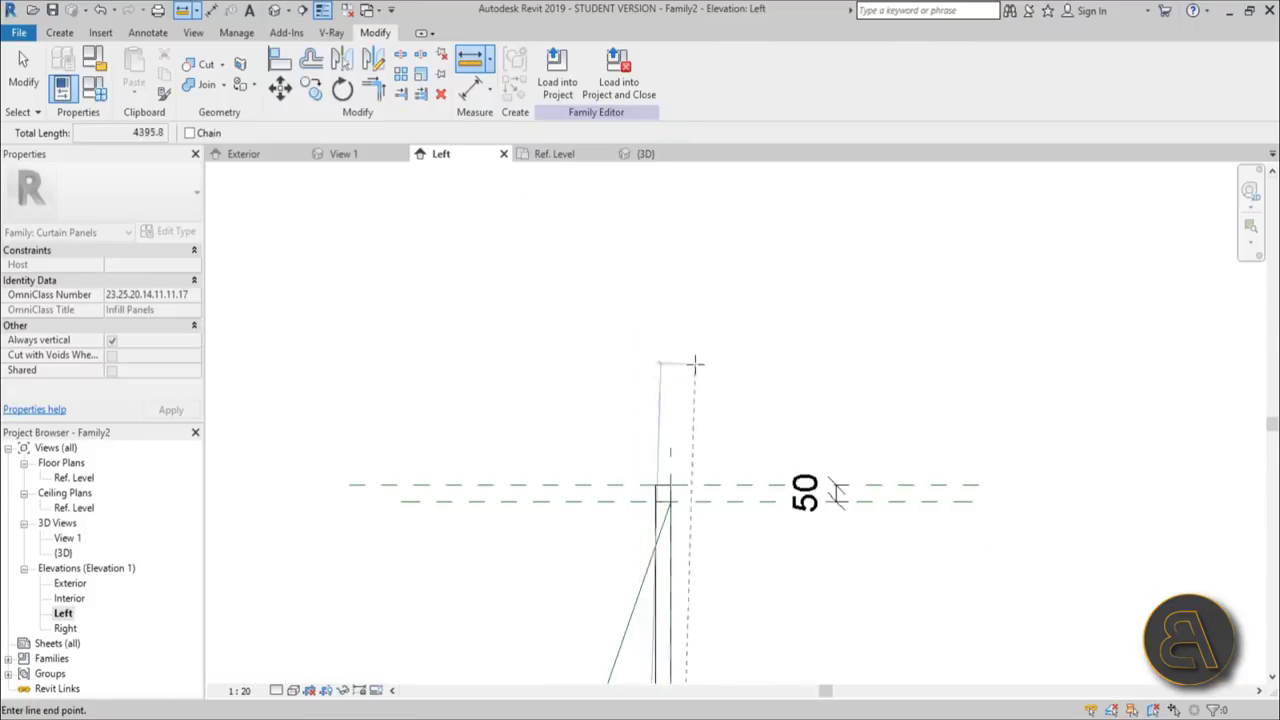
scroll(655, 530, "up", 4)
scroll(640, 401, "down", 4)
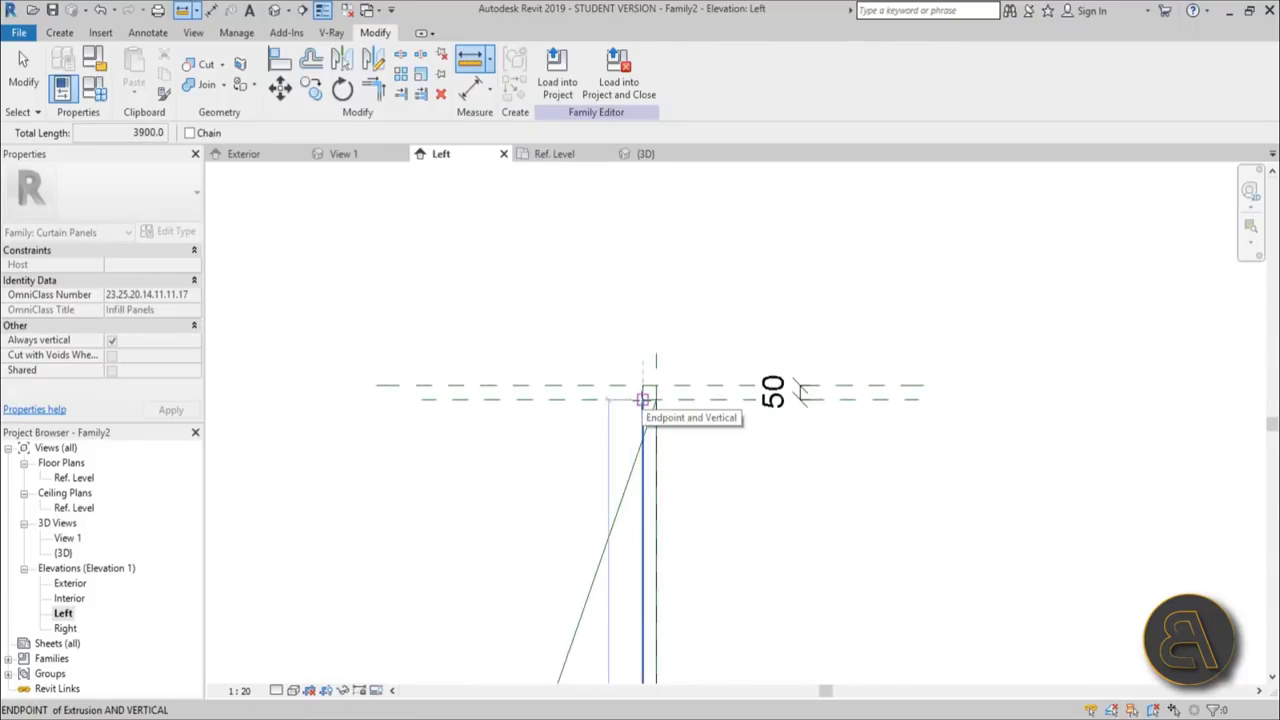
scroll(642, 400, "down", 3)
middle_click_drag(642, 400, 644, 357)
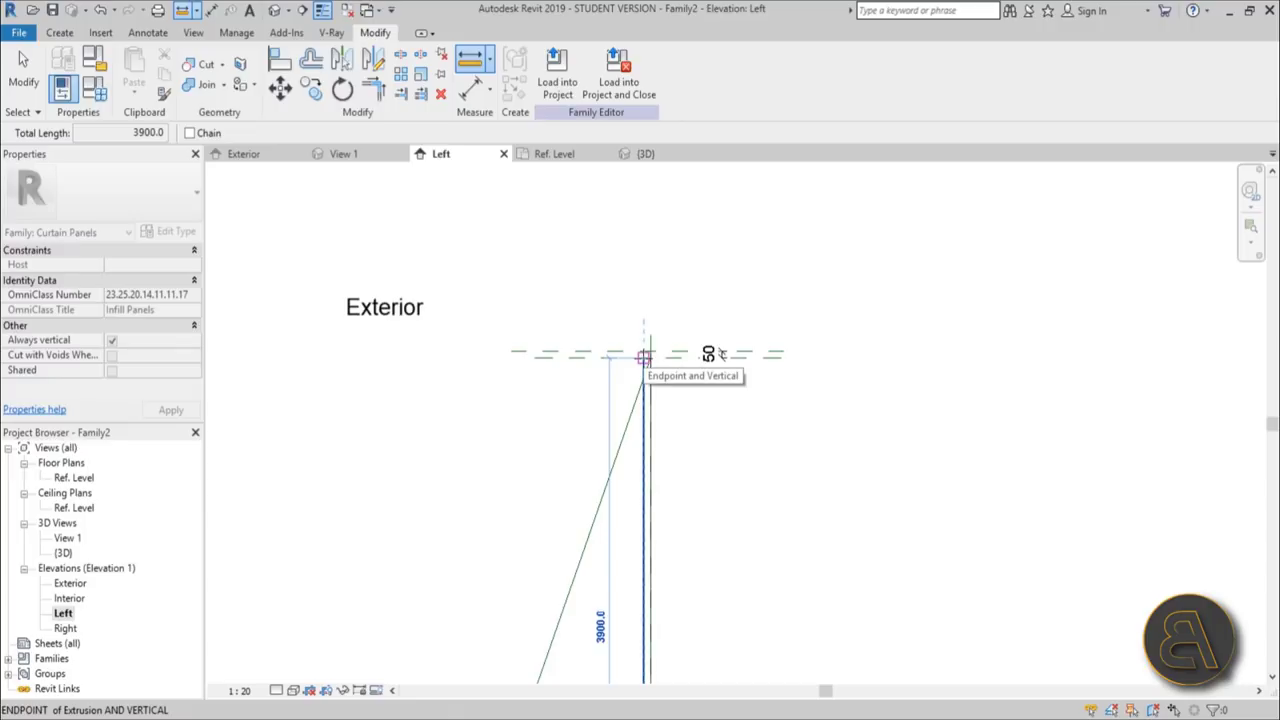
left_click(644, 357)
key("Escape")
Step: Extend the angled reference line's lower end along its direction so the line is 3900 mm long
scroll(731, 271, "down", 2)
scroll(592, 520, "up", 1)
left_click(592, 538)
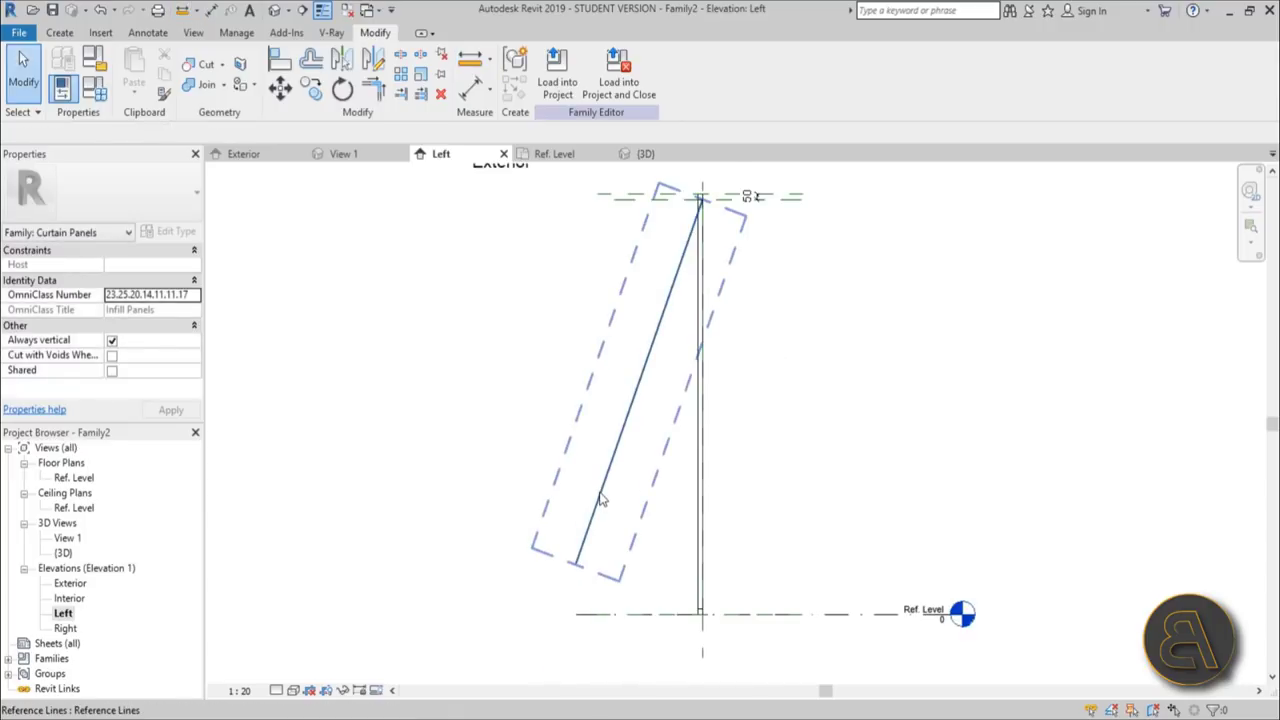
left_click_drag(577, 563, 575, 588)
left_click(655, 592)
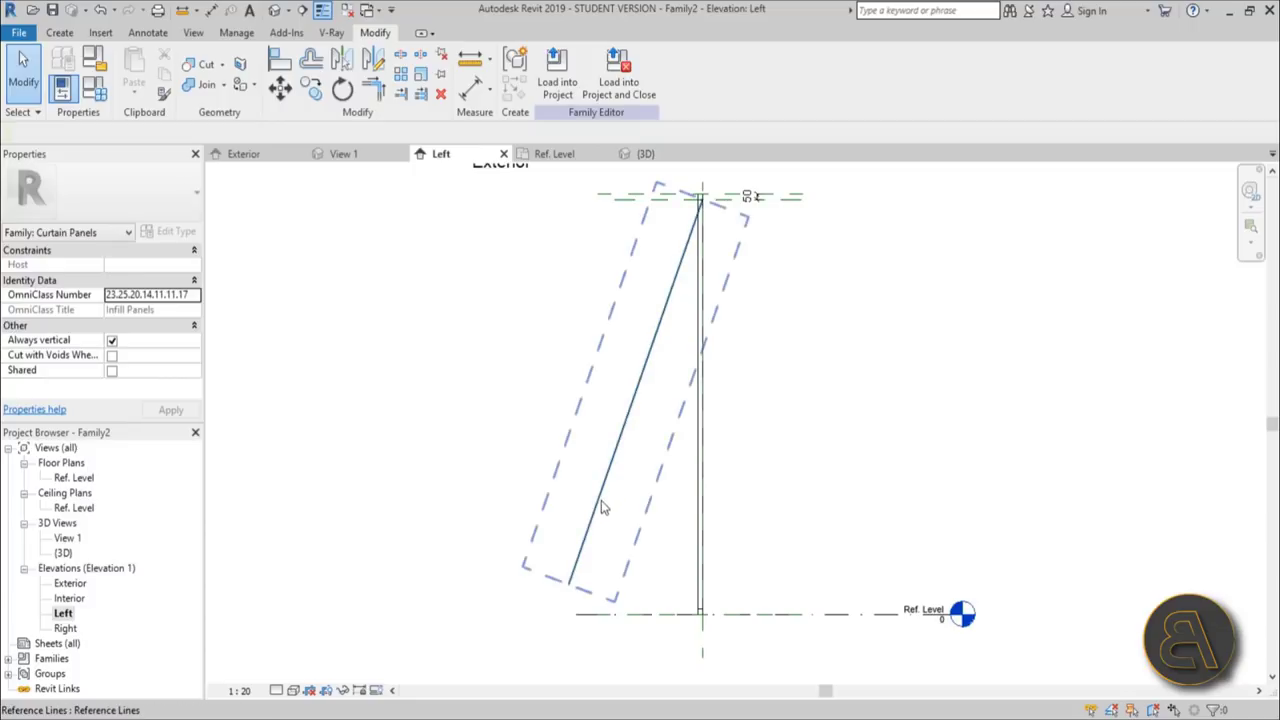
middle_click_drag(646, 480, 634, 520)
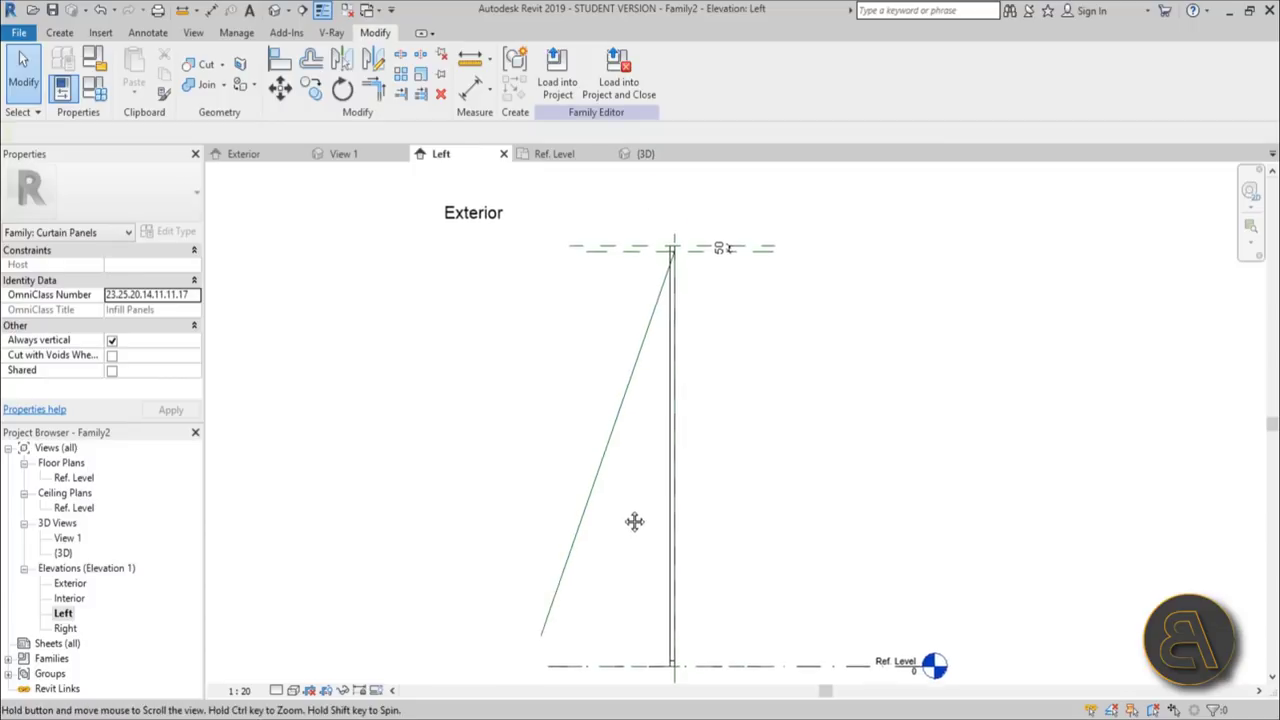
Step: Examine the angled reference line's upper endpoint at the inner corner of the frame's top member
scroll(648, 224, "up", 5)
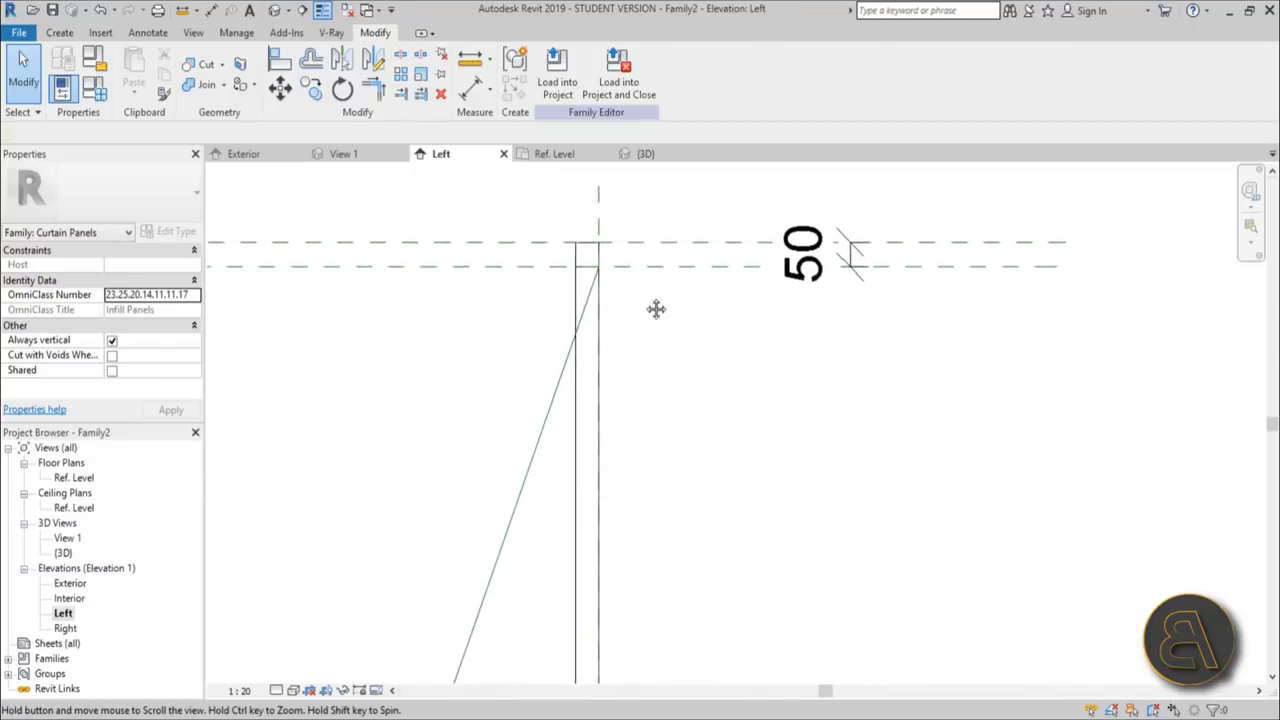
left_click(598, 271)
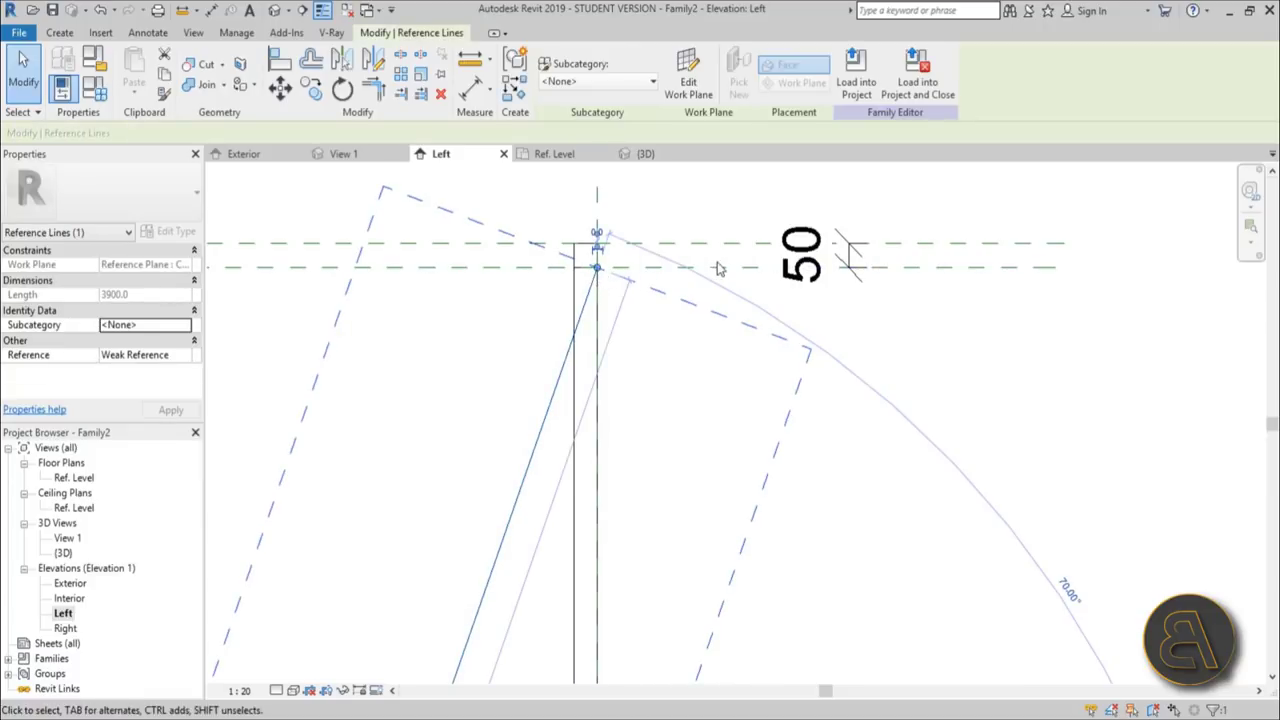
key("Escape")
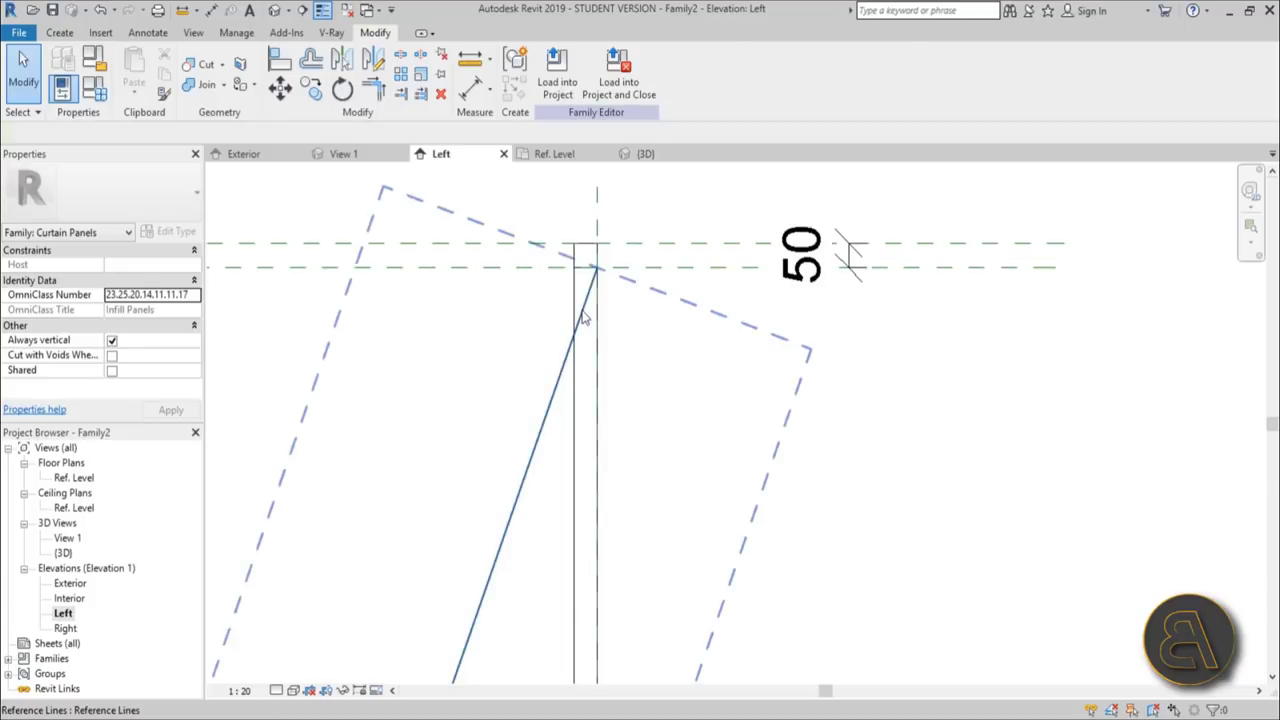
left_click(598, 268)
scroll(598, 270, "up", 2)
scroll(600, 268, "up", 1)
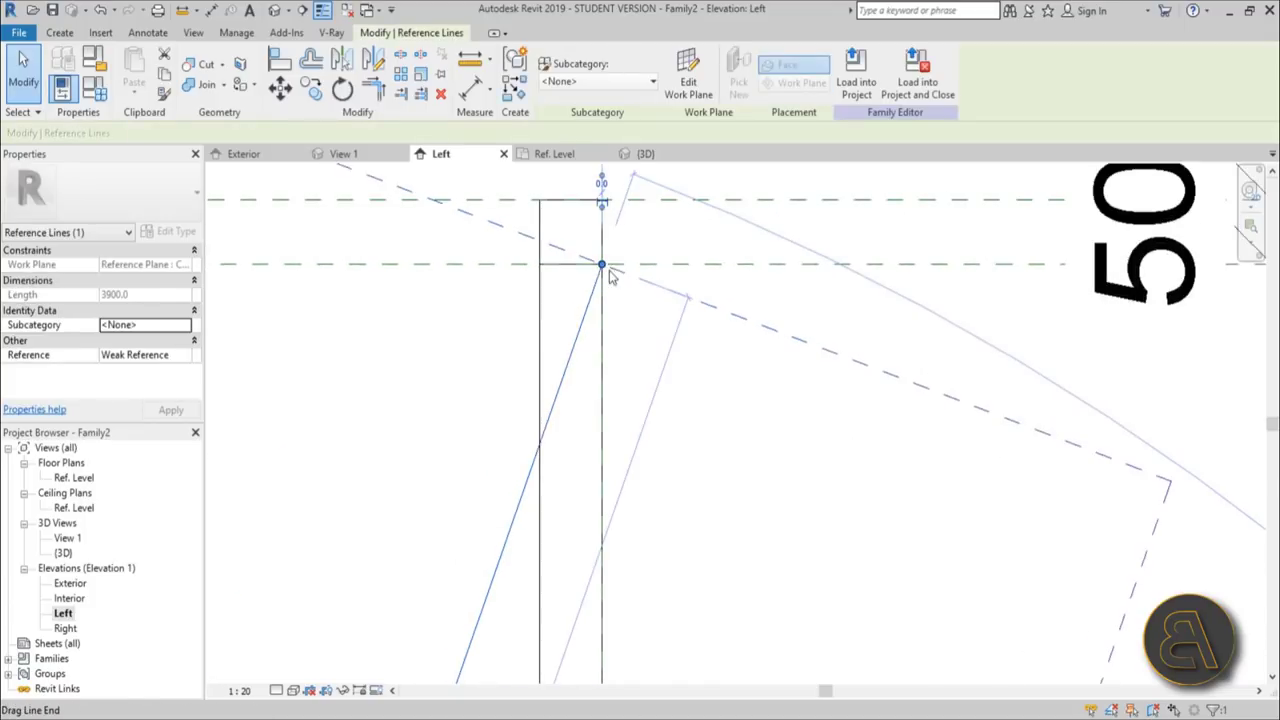
scroll(612, 277, "down", 2)
key("Escape")
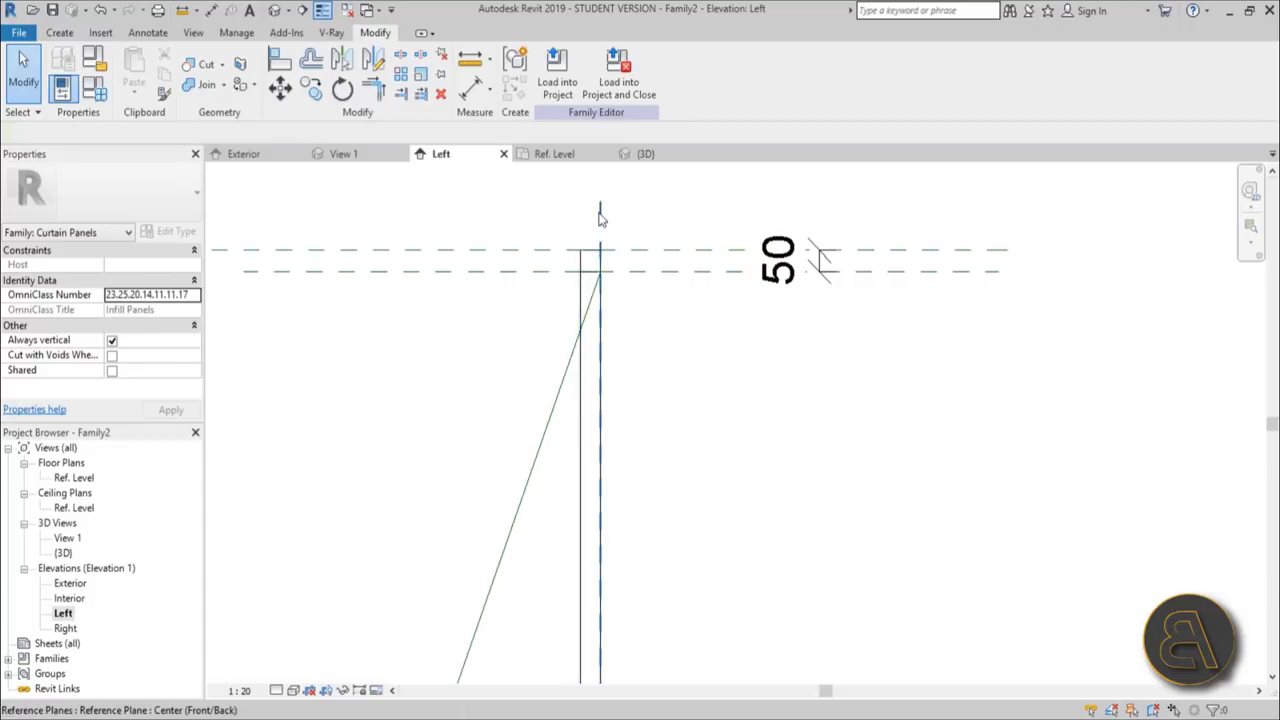
Step: Align the angled reference line's upper endpoint to the lower of the two top horizontal reference planes and lock the alignment
key("a")
key("l")
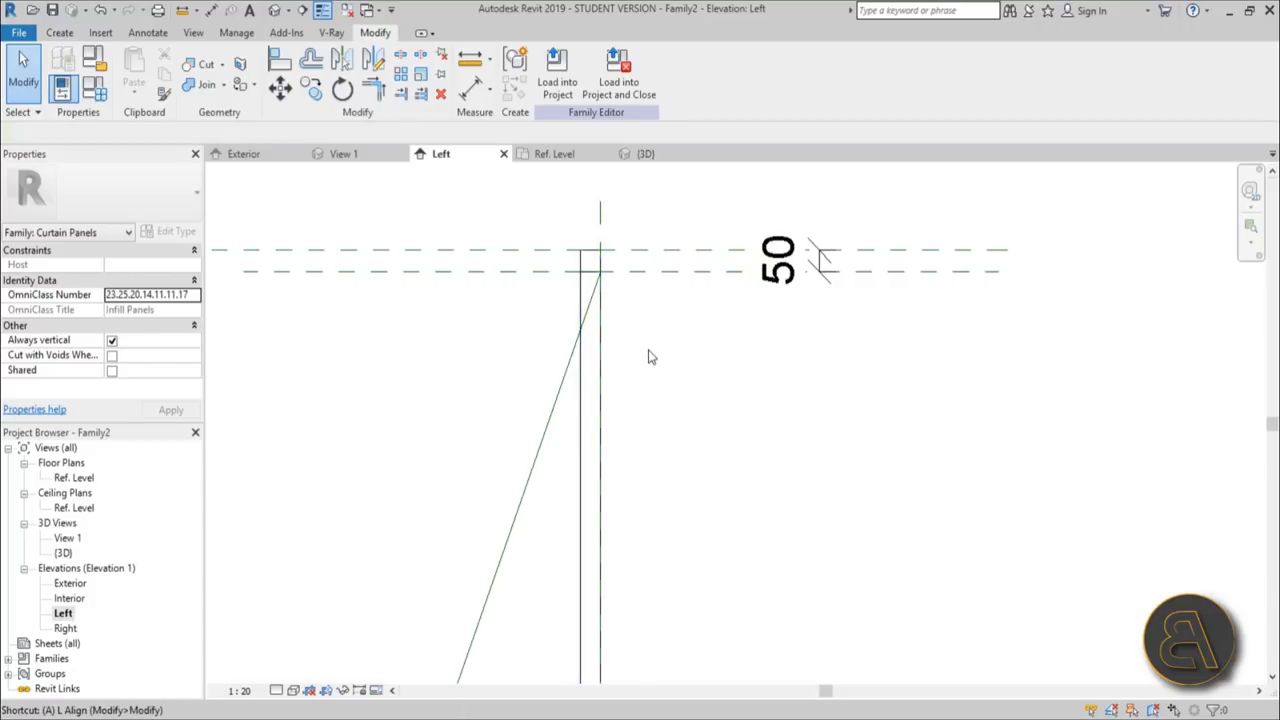
left_click(615, 271)
scroll(615, 278, "up", 3)
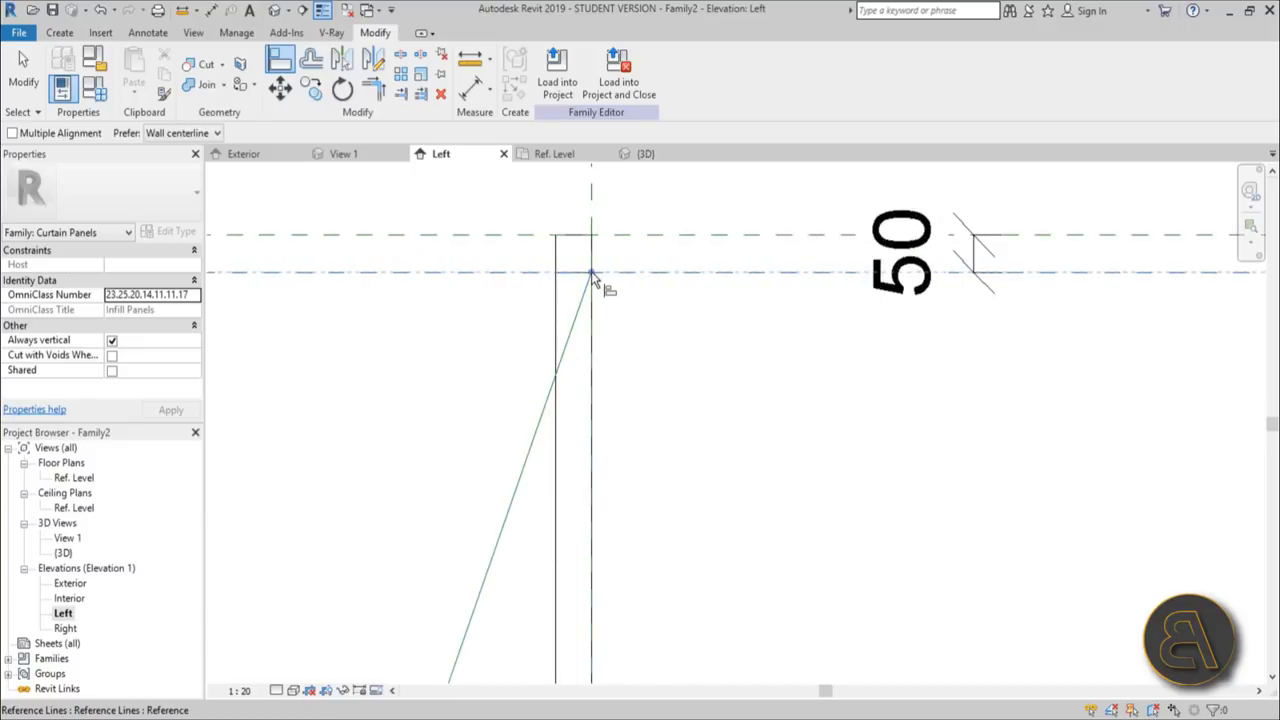
left_click(592, 276)
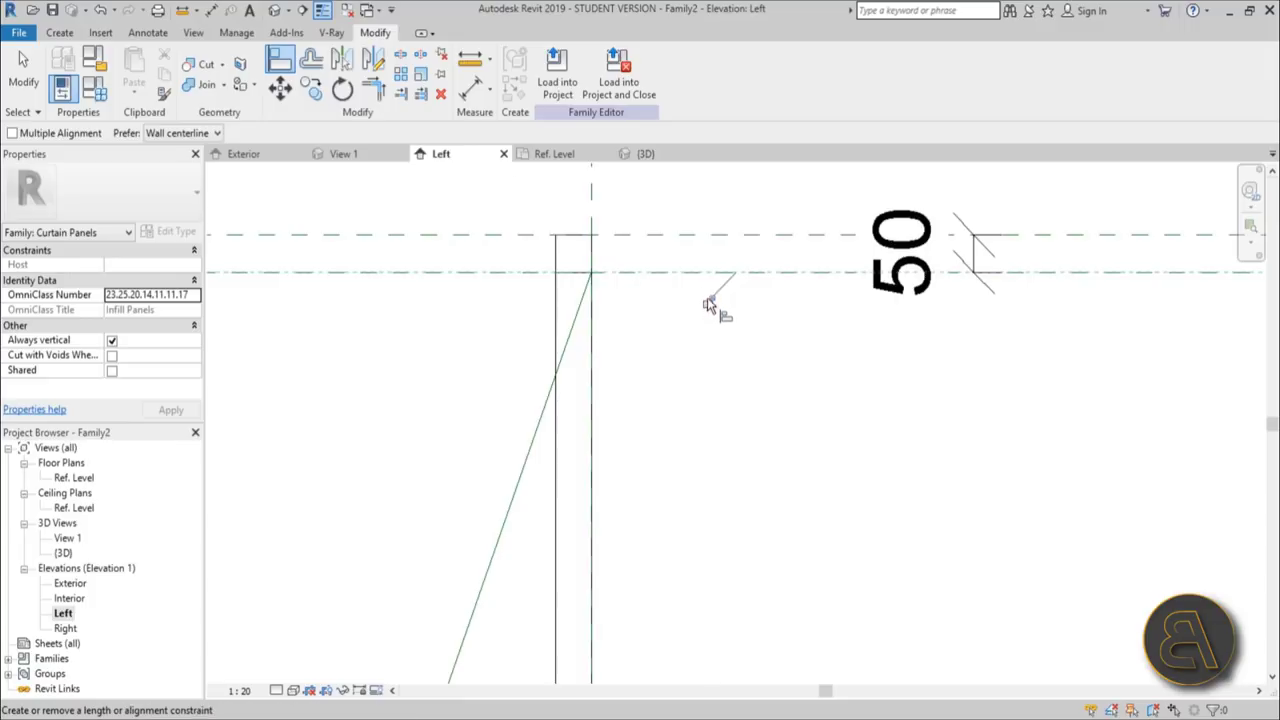
Step: Align the same endpoint to the Center (Front/Back) reference plane and lock the alignment
left_click(592, 218)
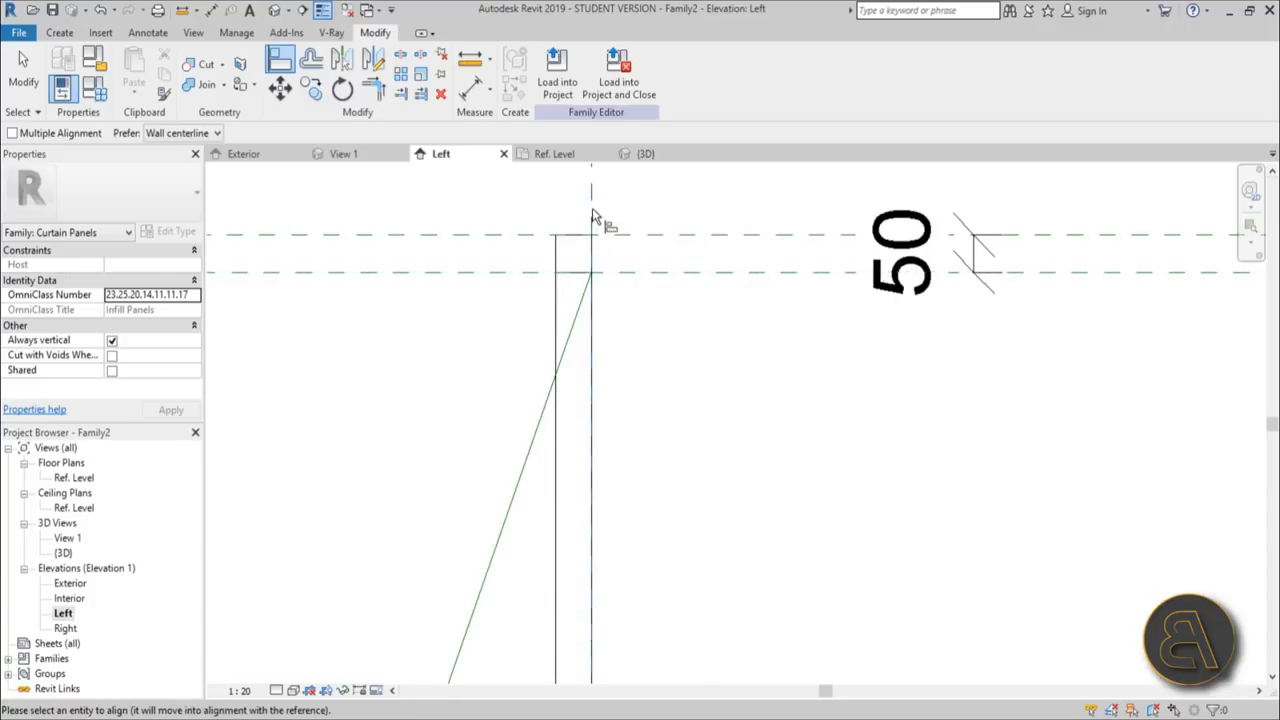
left_click(593, 275)
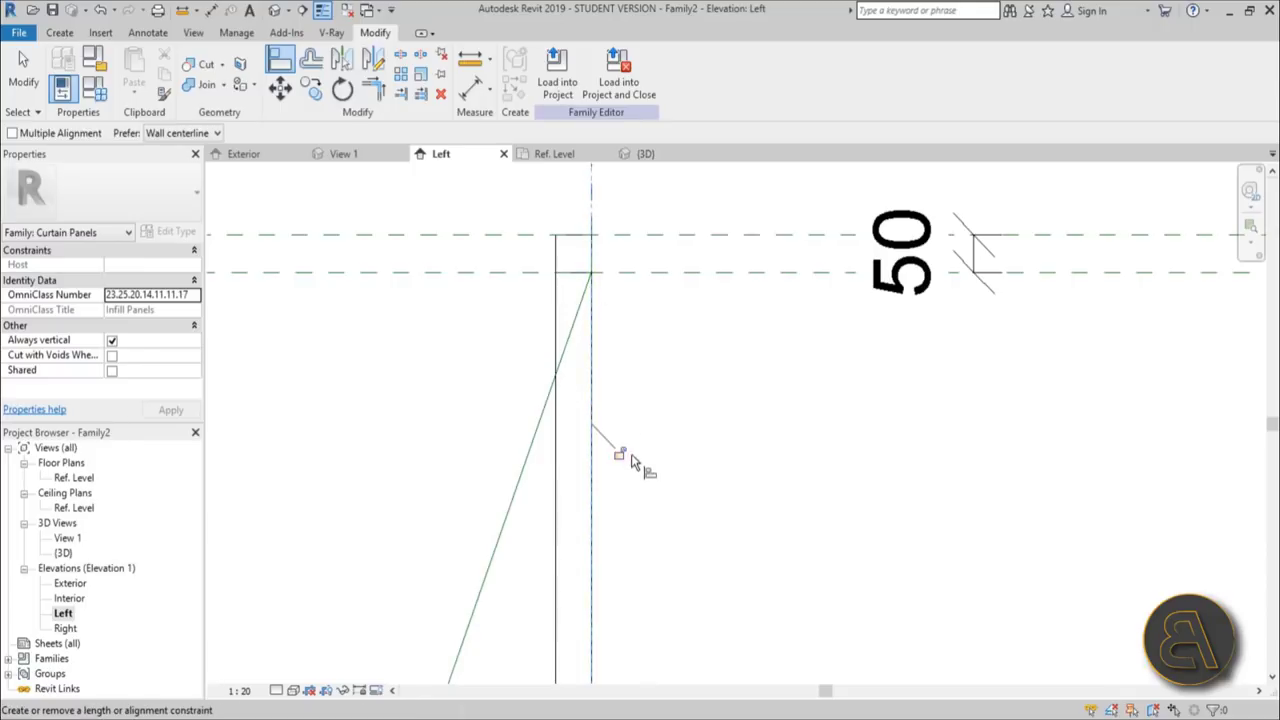
scroll(723, 351, "down", 5)
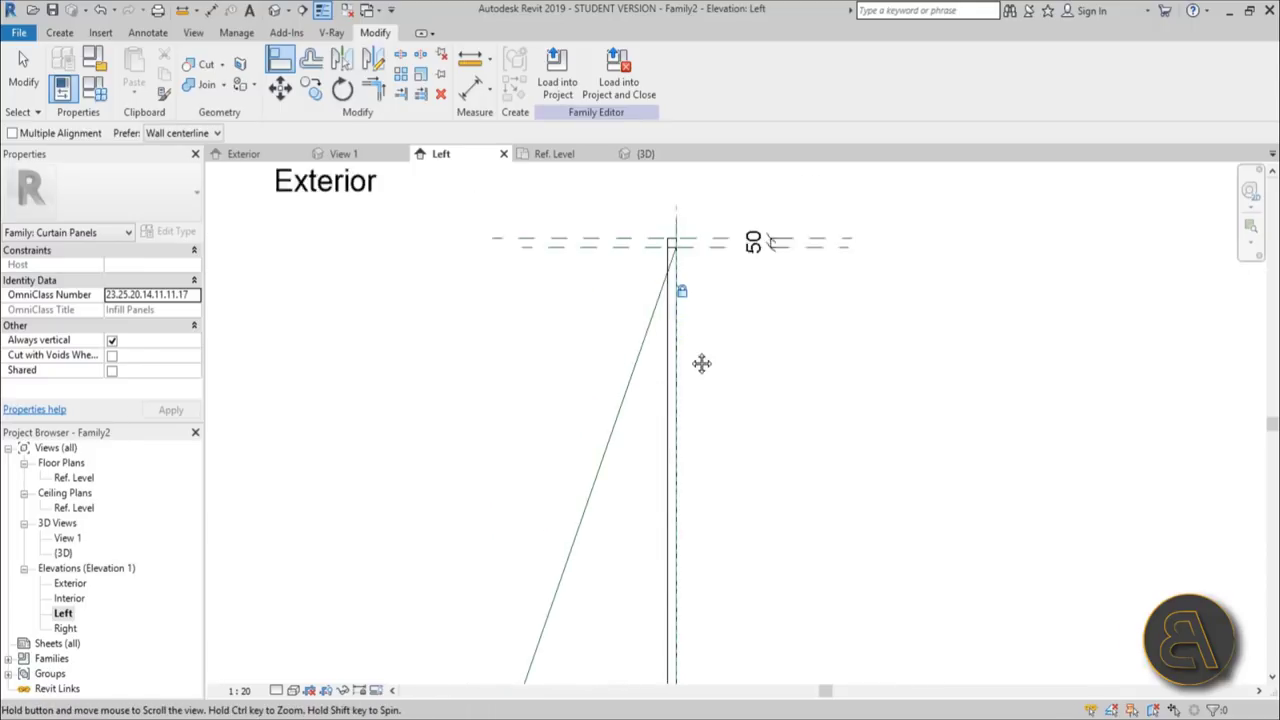
middle_click_drag(701, 363, 660, 274)
key("Escape")
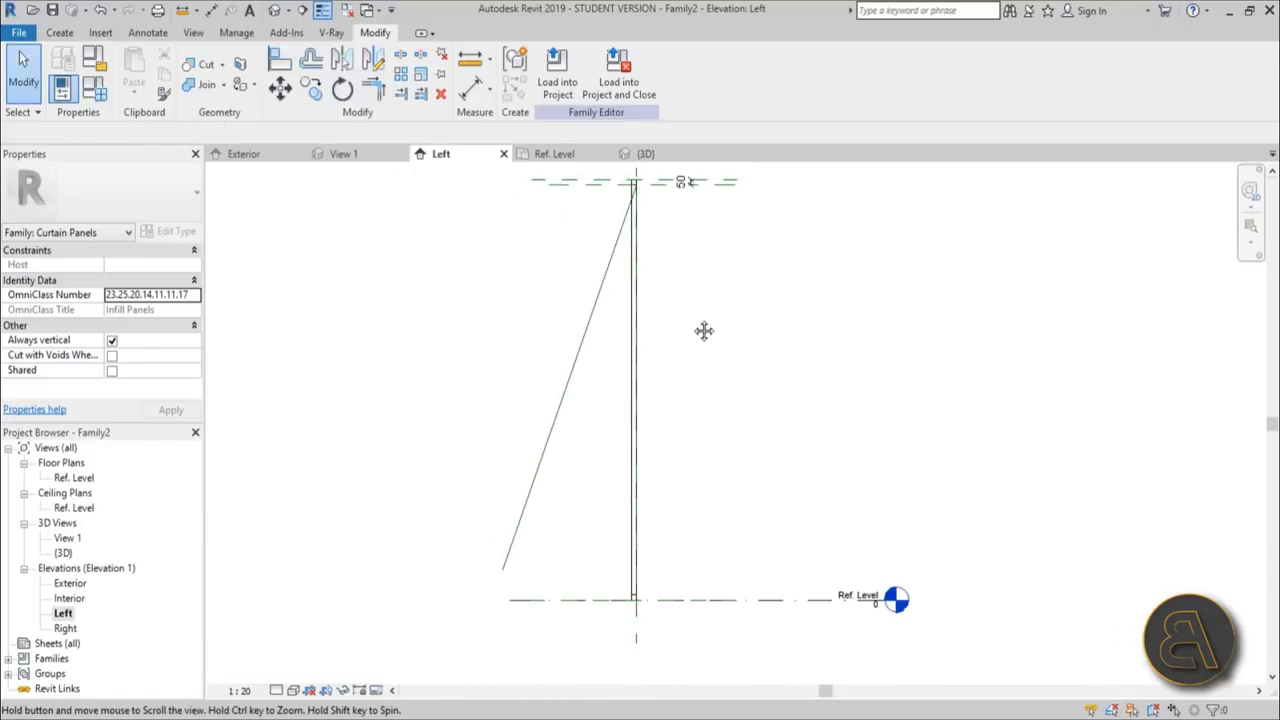
Step: Make the angled reference line's temporary length dimension permanent and place it on the line's exterior side
middle_click_drag(704, 331, 700, 367)
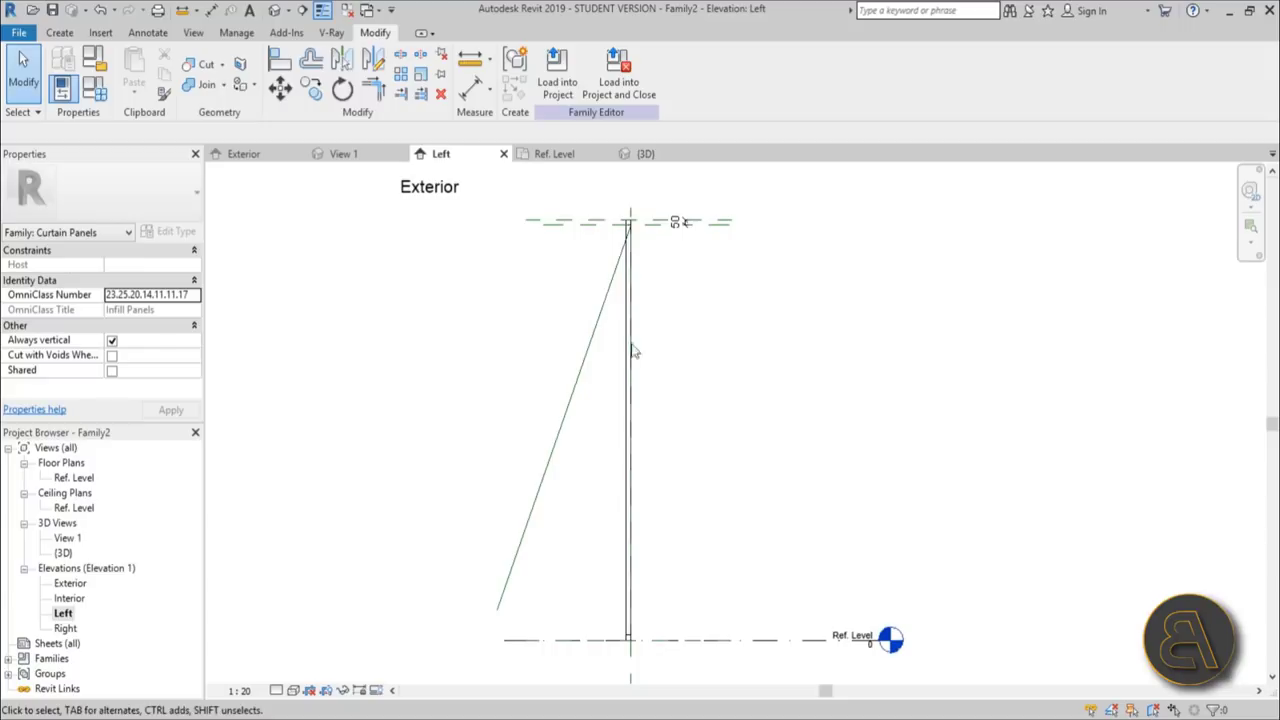
left_click(617, 277)
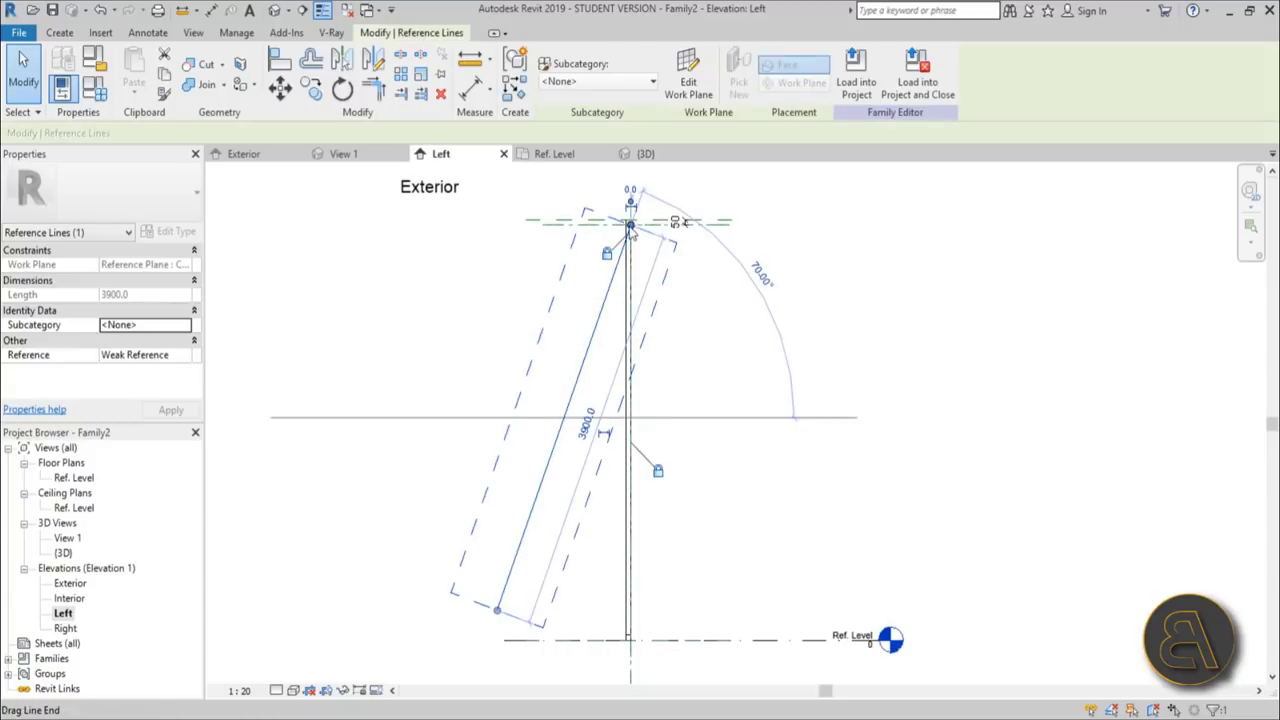
left_click(606, 438)
left_click(596, 452)
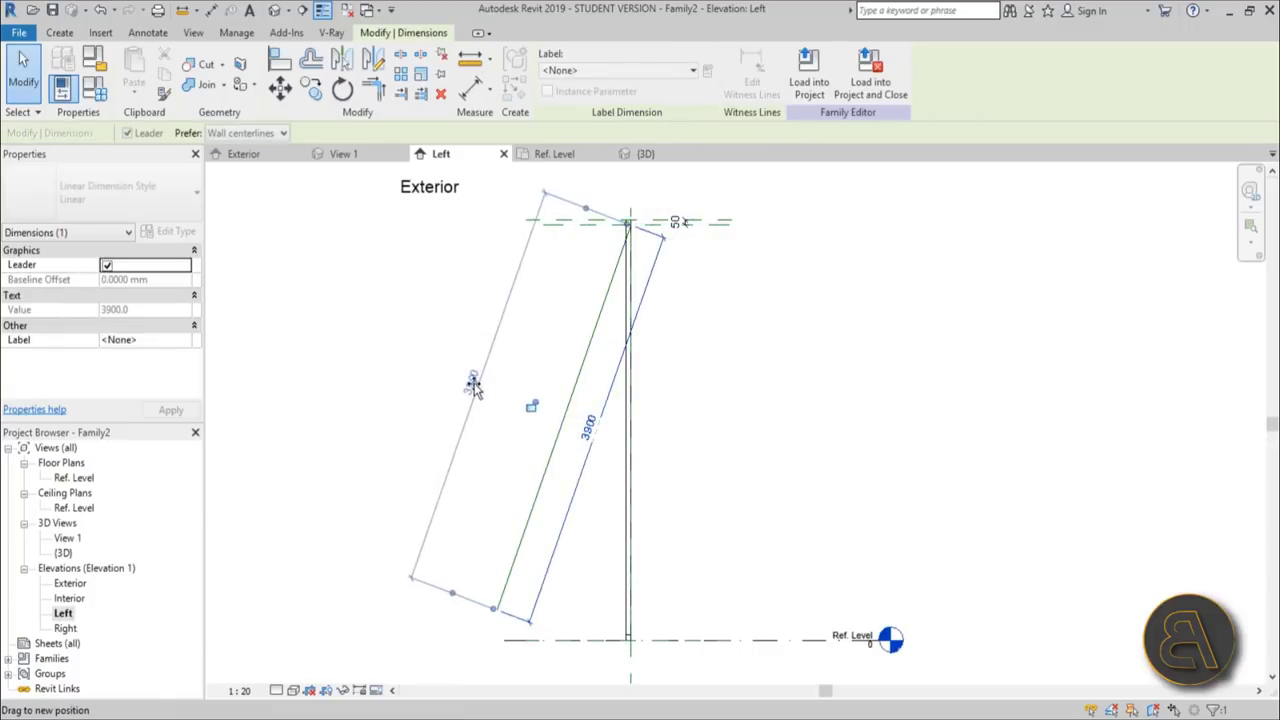
left_click_drag(473, 385, 458, 372)
left_click(505, 455)
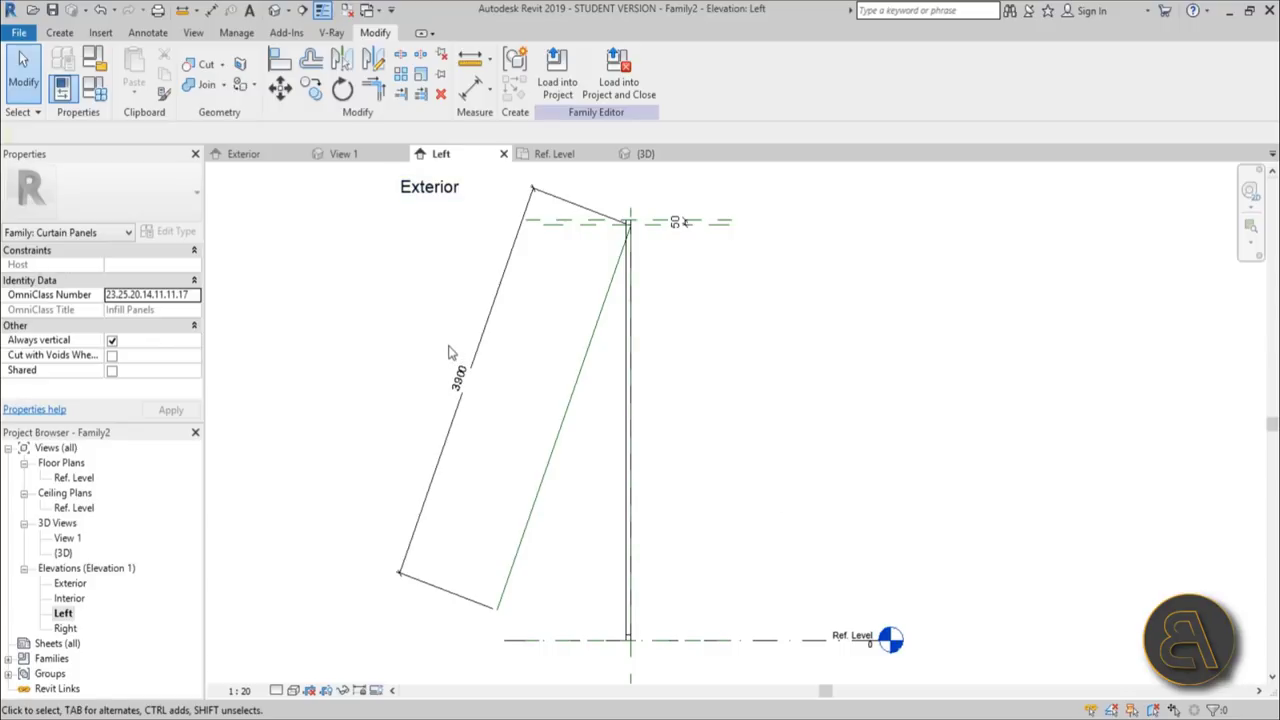
Step: Add an aligned dimension between the top reference plane and the reference level, placed on the interior side of the frame
key("d")
key("i")
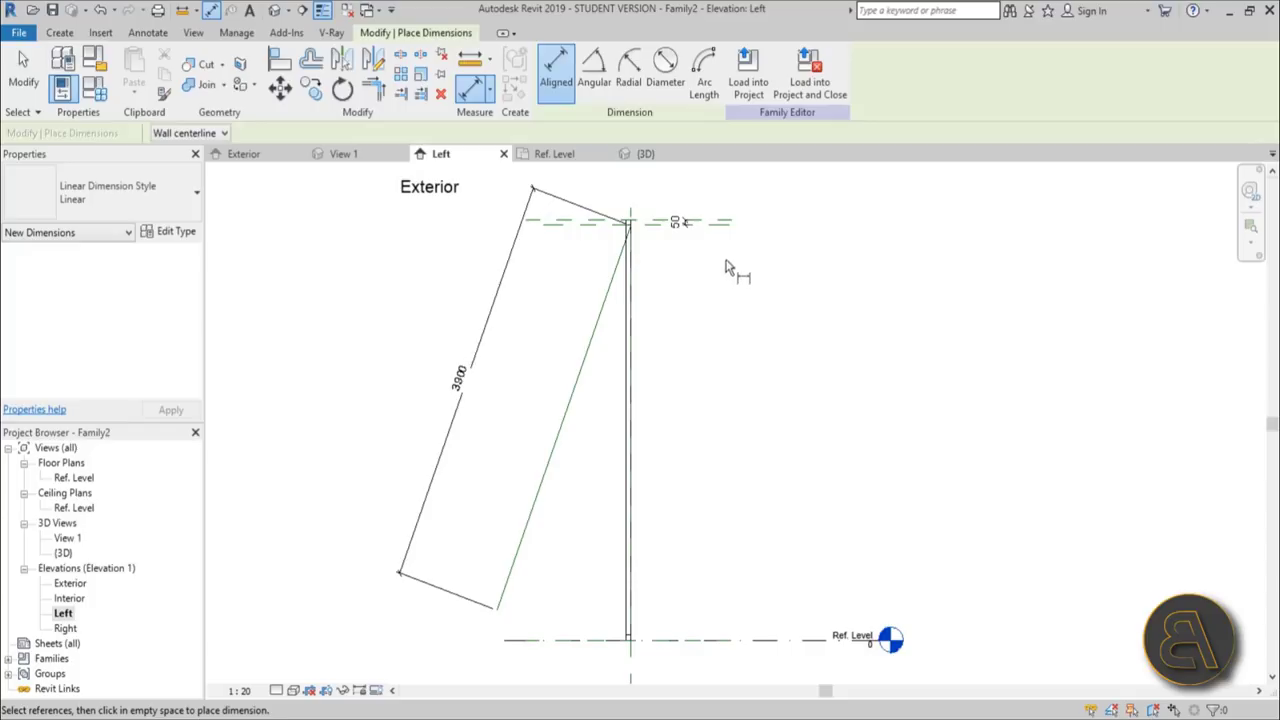
left_click(731, 228)
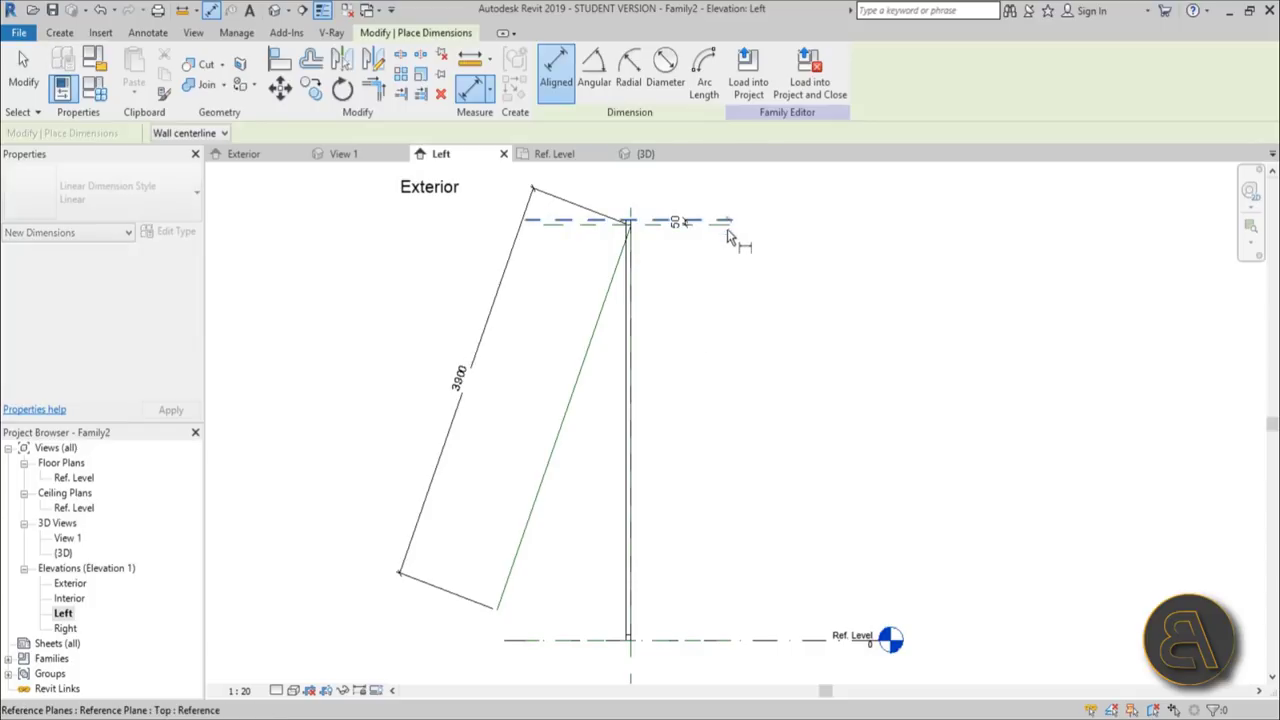
left_click(577, 642)
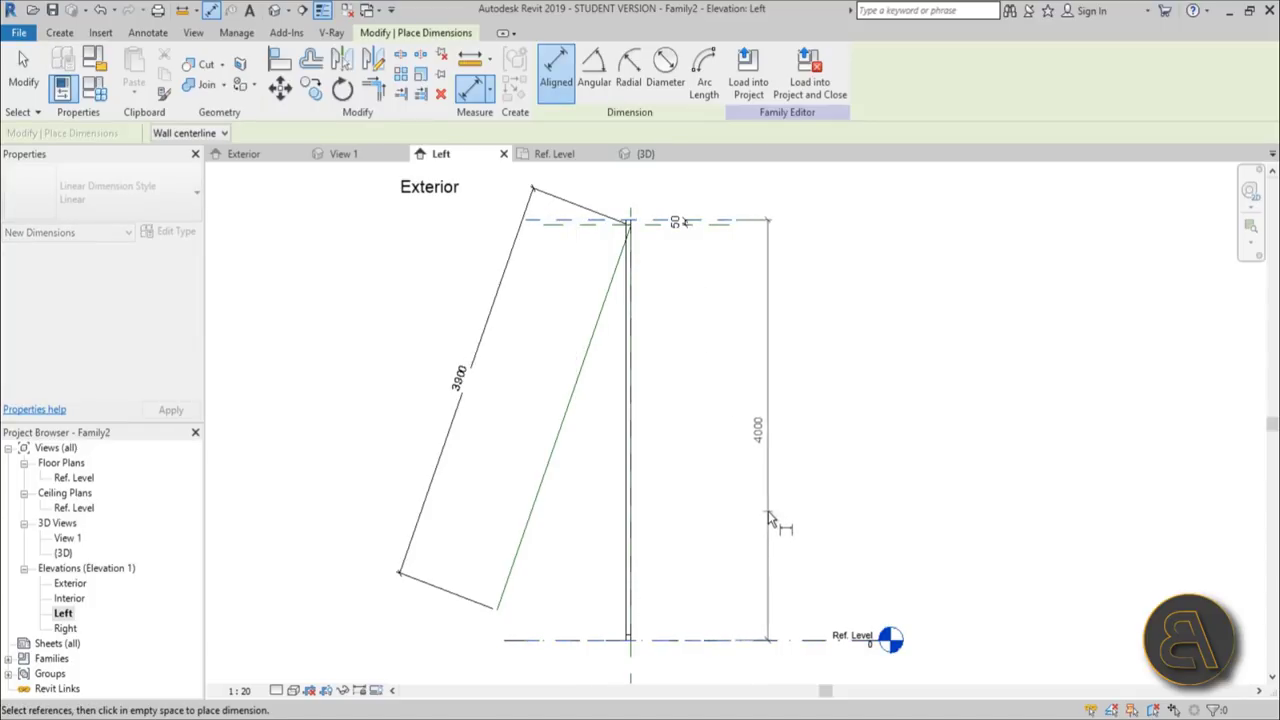
left_click(768, 511)
key("Escape")
key("Escape")
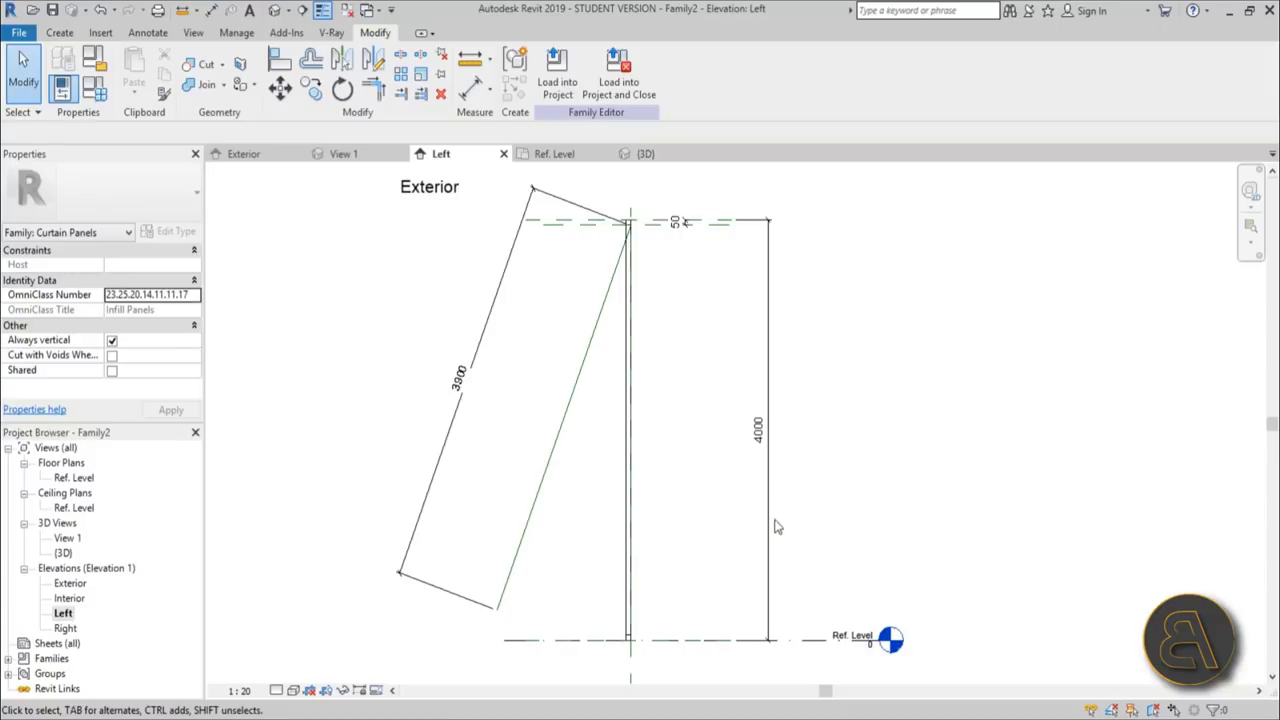
left_click(770, 516)
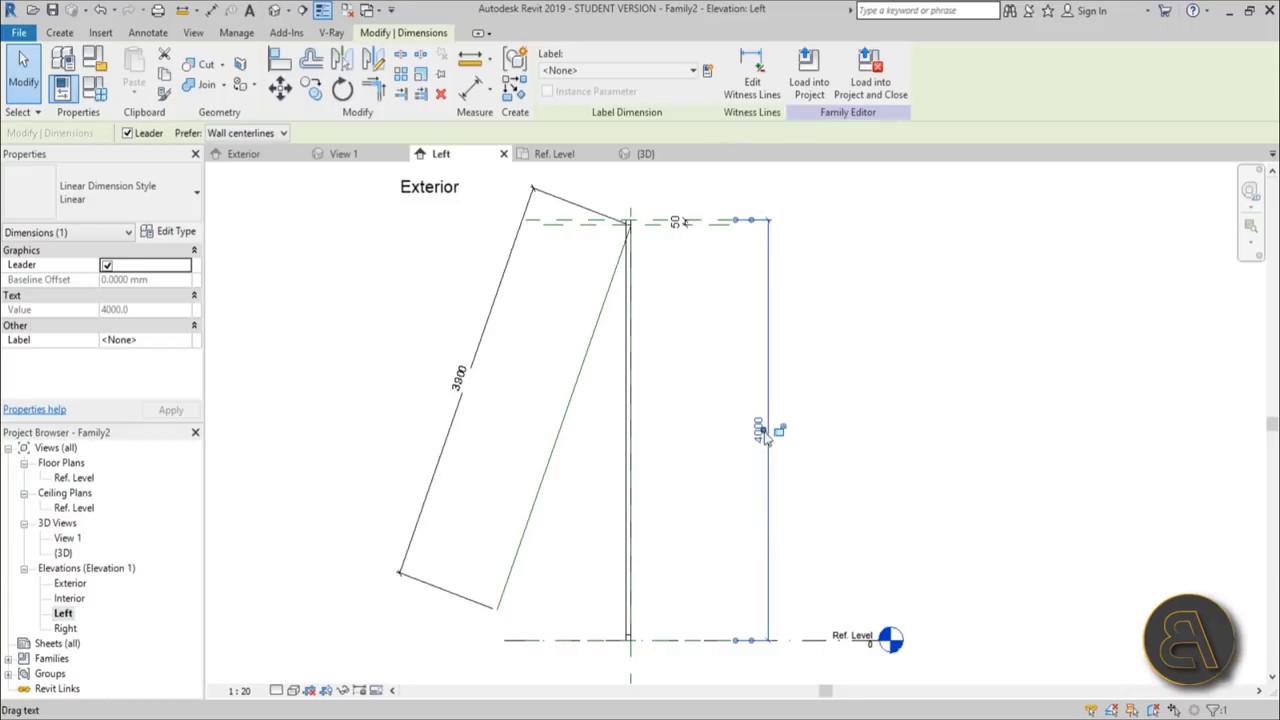
scroll(760, 458, "up", 1)
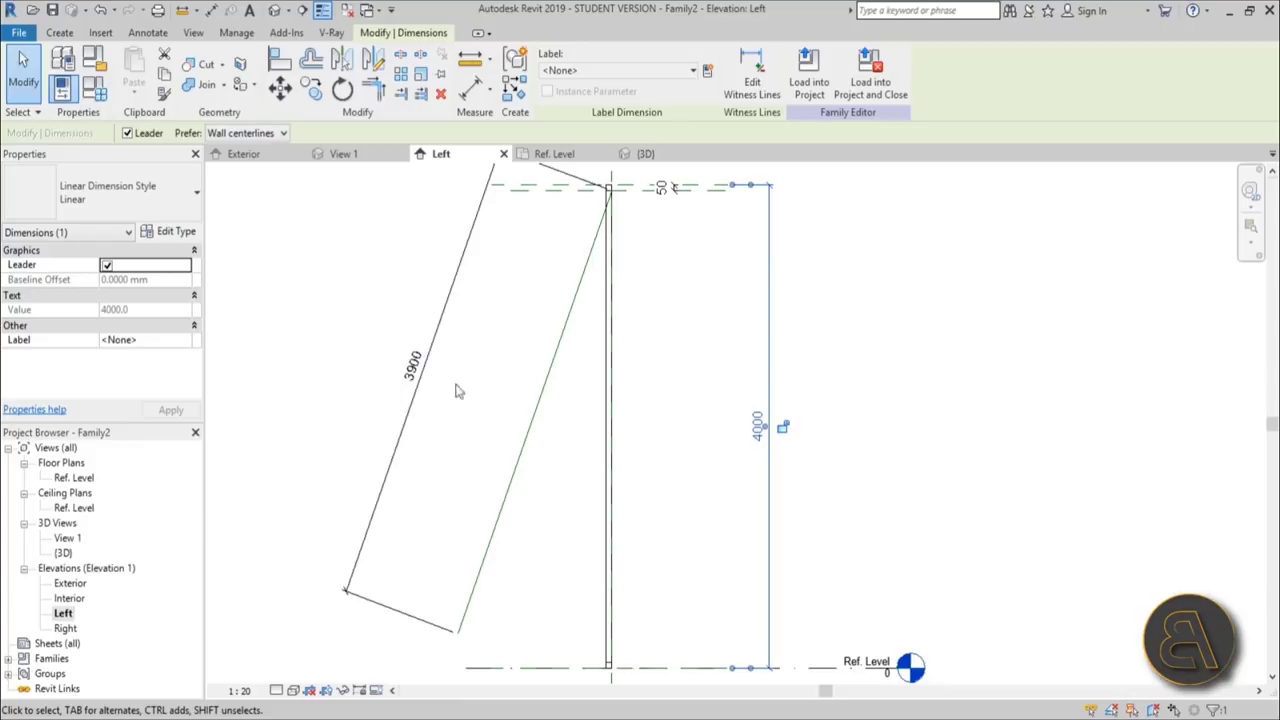
scroll(612, 187, "up", 2)
scroll(726, 437, "down", 4)
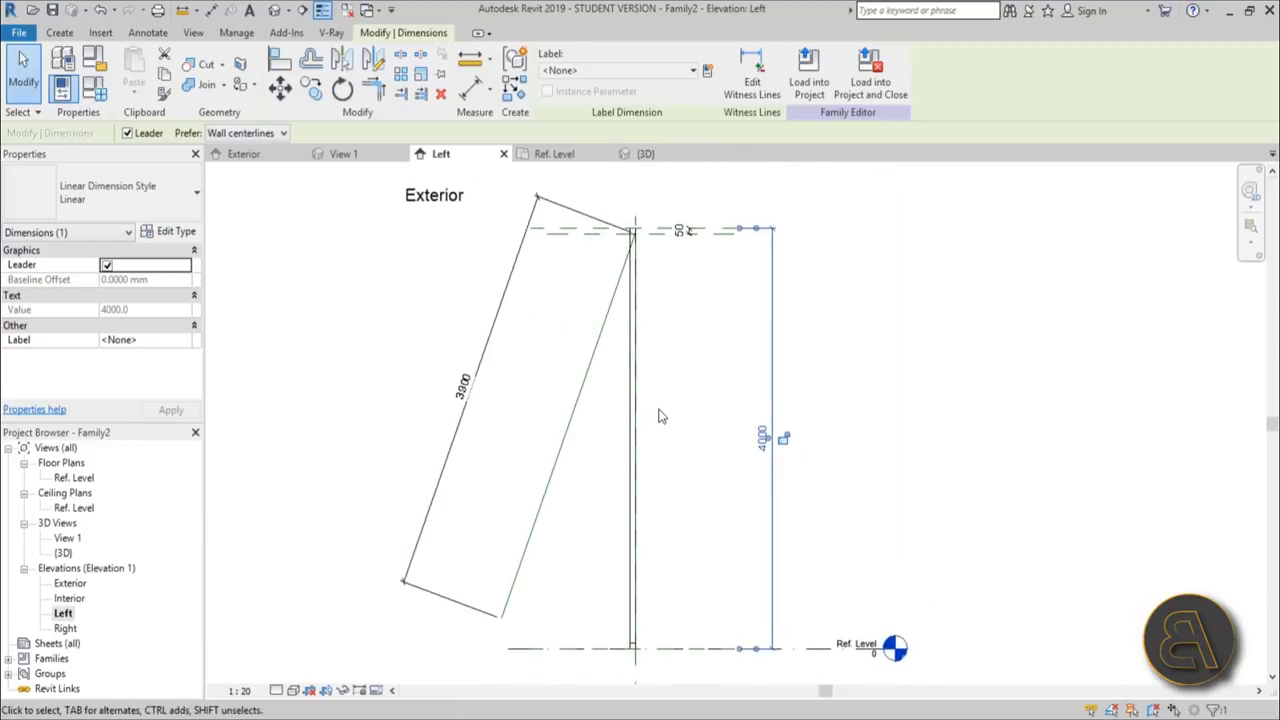
left_click(788, 285)
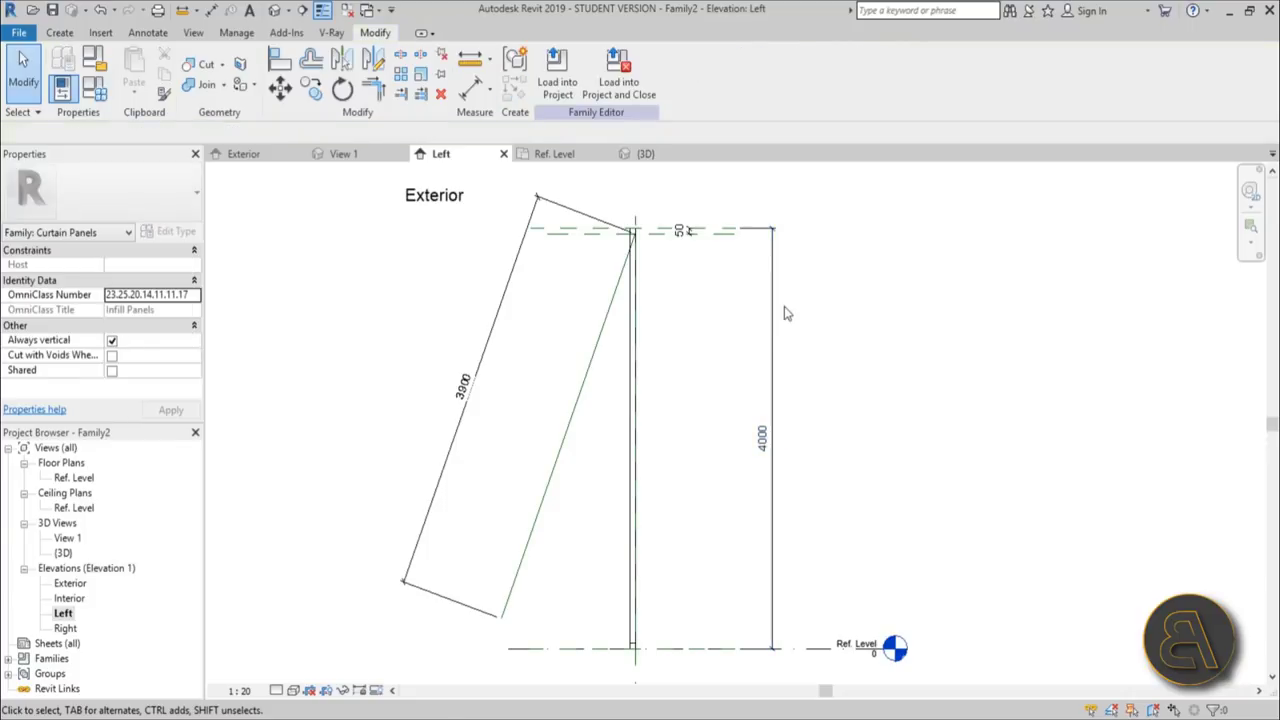
left_click(773, 318)
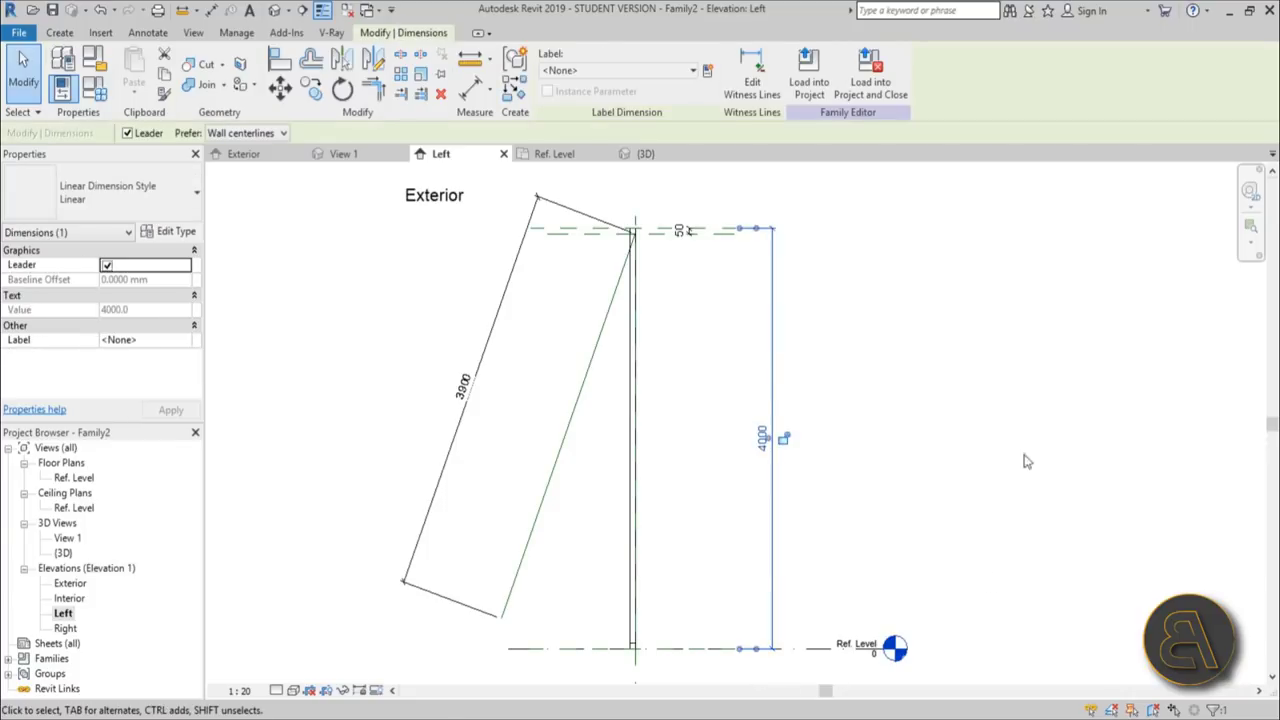
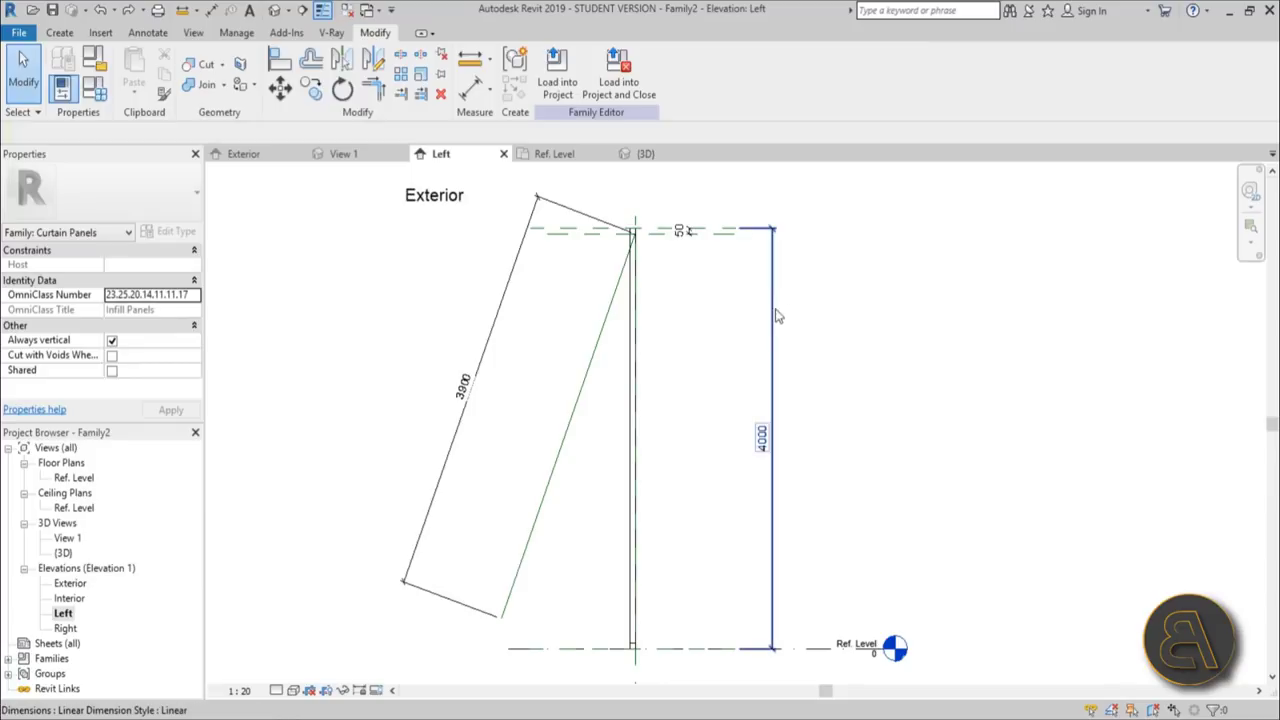
Step: Label the overall vertical dimension with a new instance family parameter named "height", set as a reporting parameter
left_click(772, 312)
left_click(783, 438)
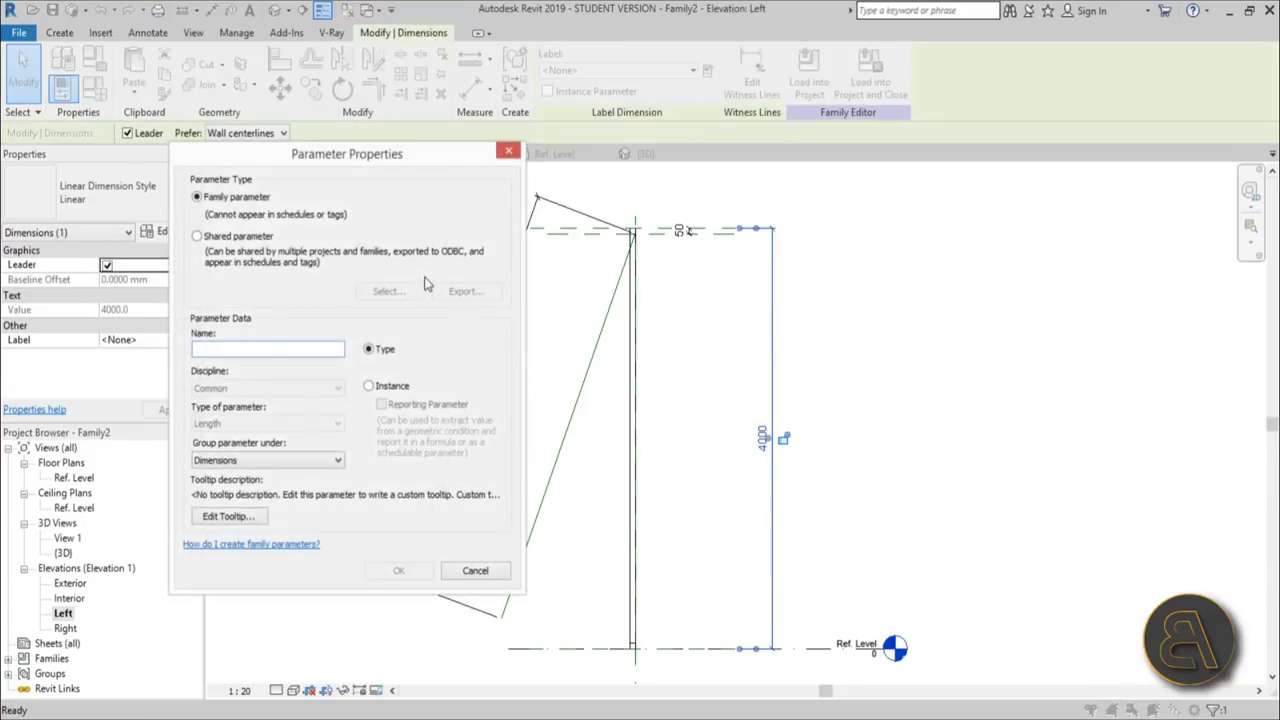
type("height")
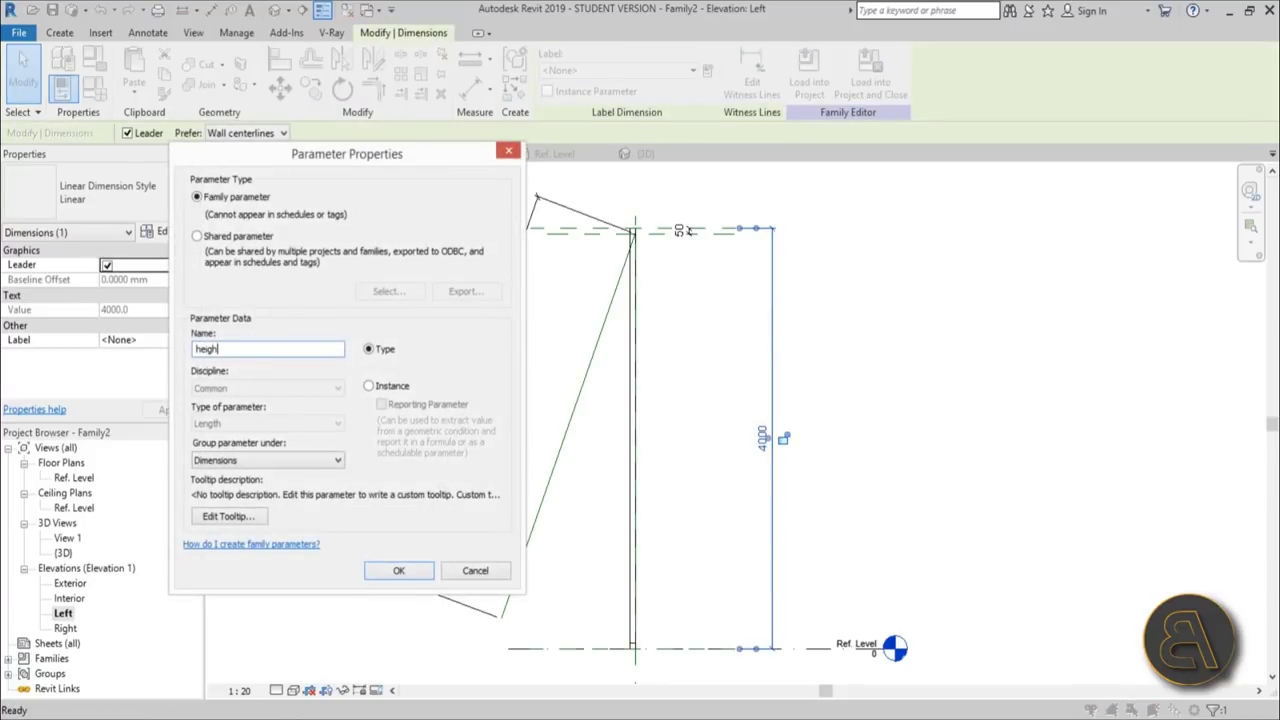
left_click(370, 386)
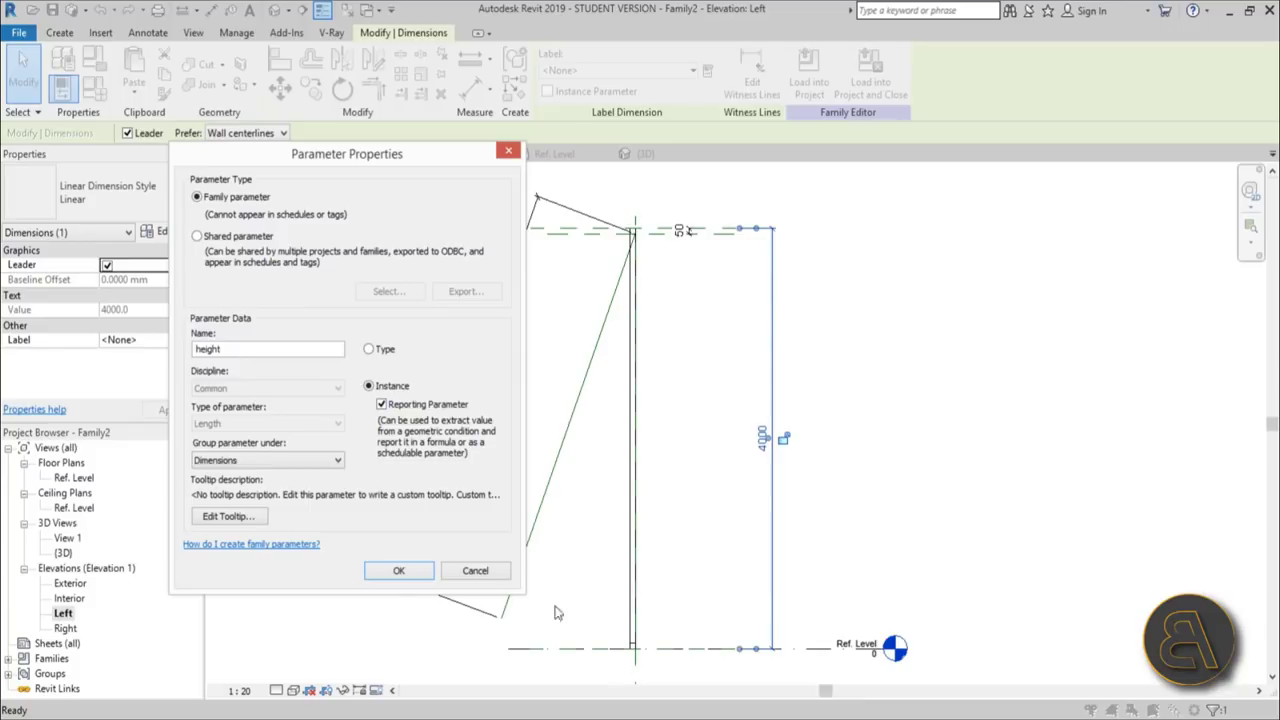
left_click(398, 573)
left_click(577, 546)
Step: Label the angled reference line's length dimension with a new instance family parameter named "panel height"
left_click(452, 445)
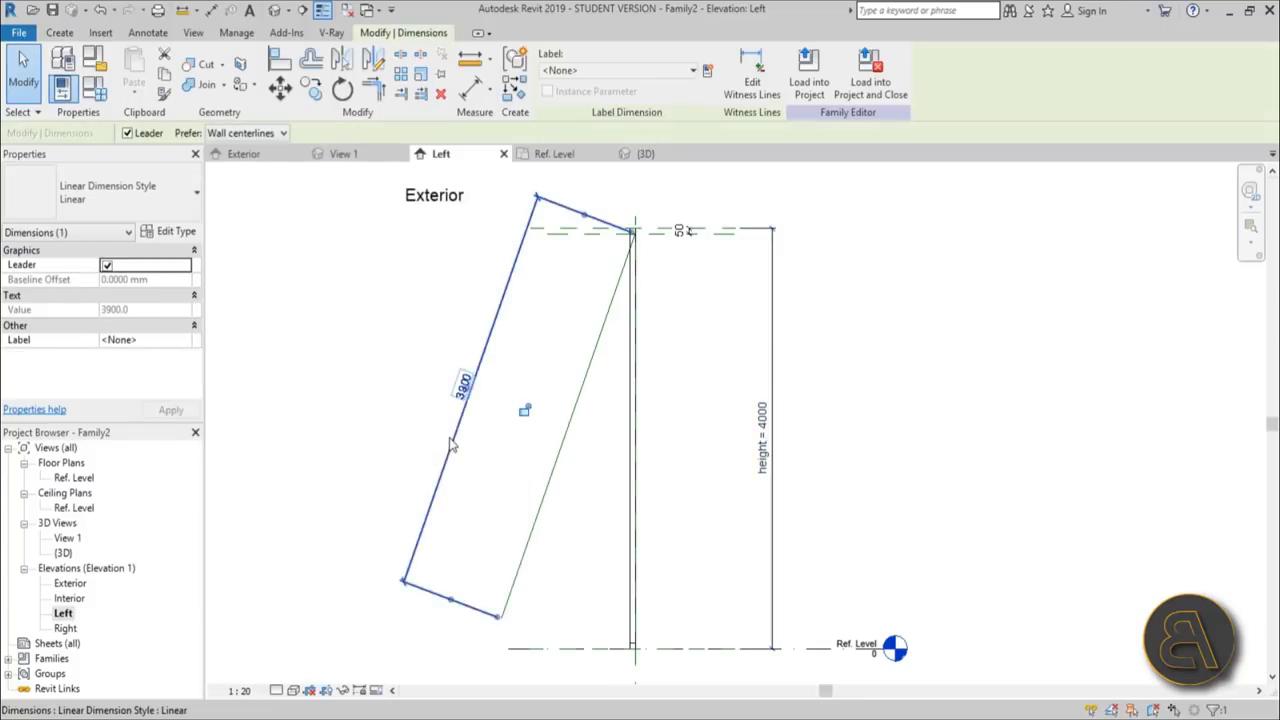
left_click(707, 70)
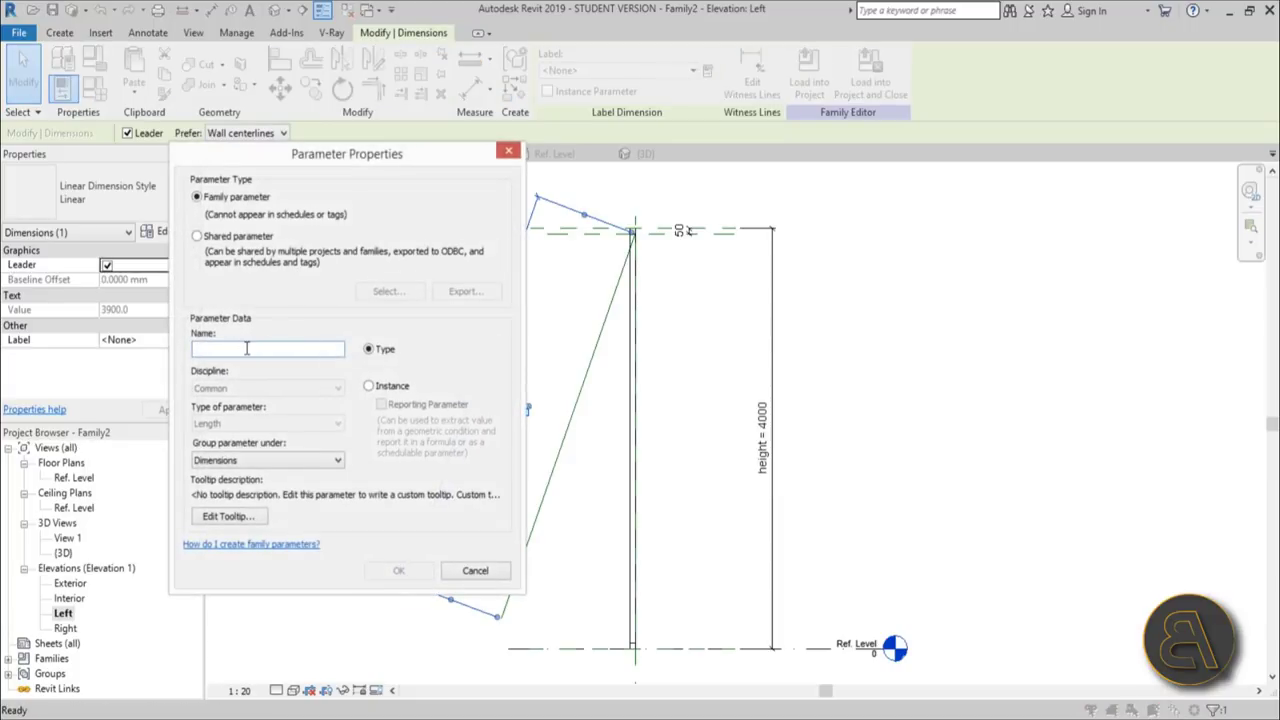
type("panel height")
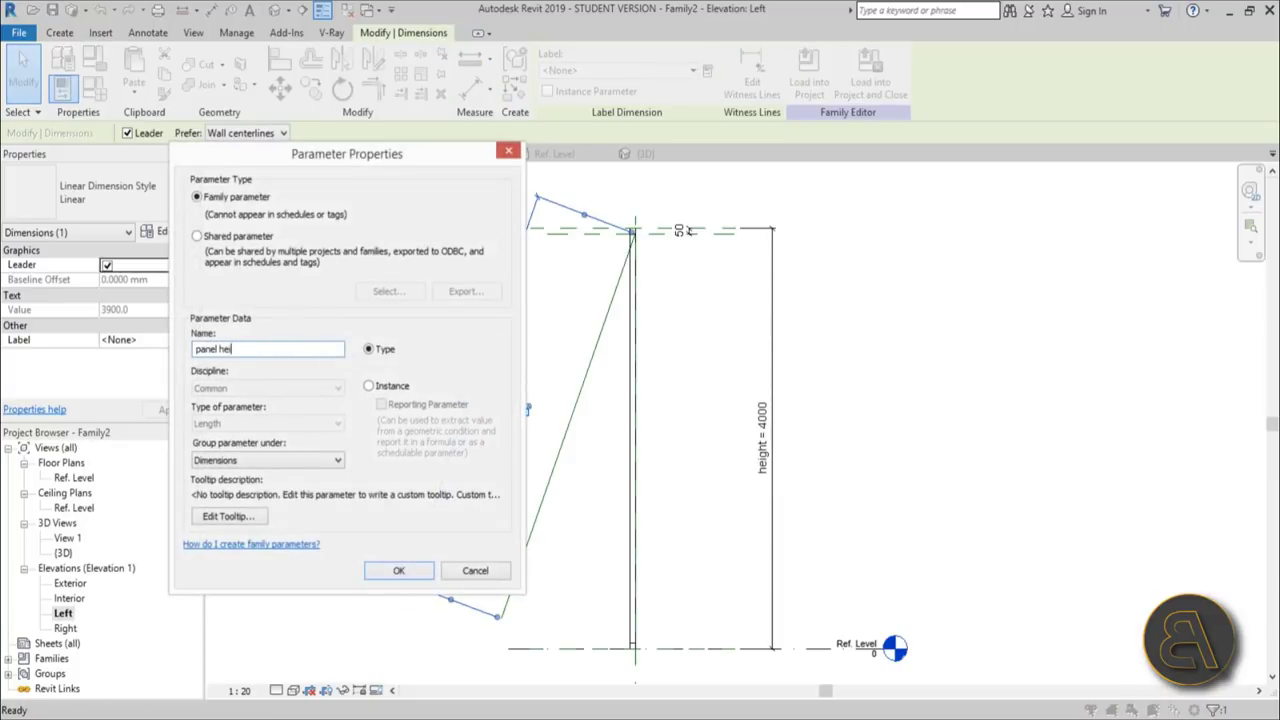
left_click(370, 386)
left_click(398, 570)
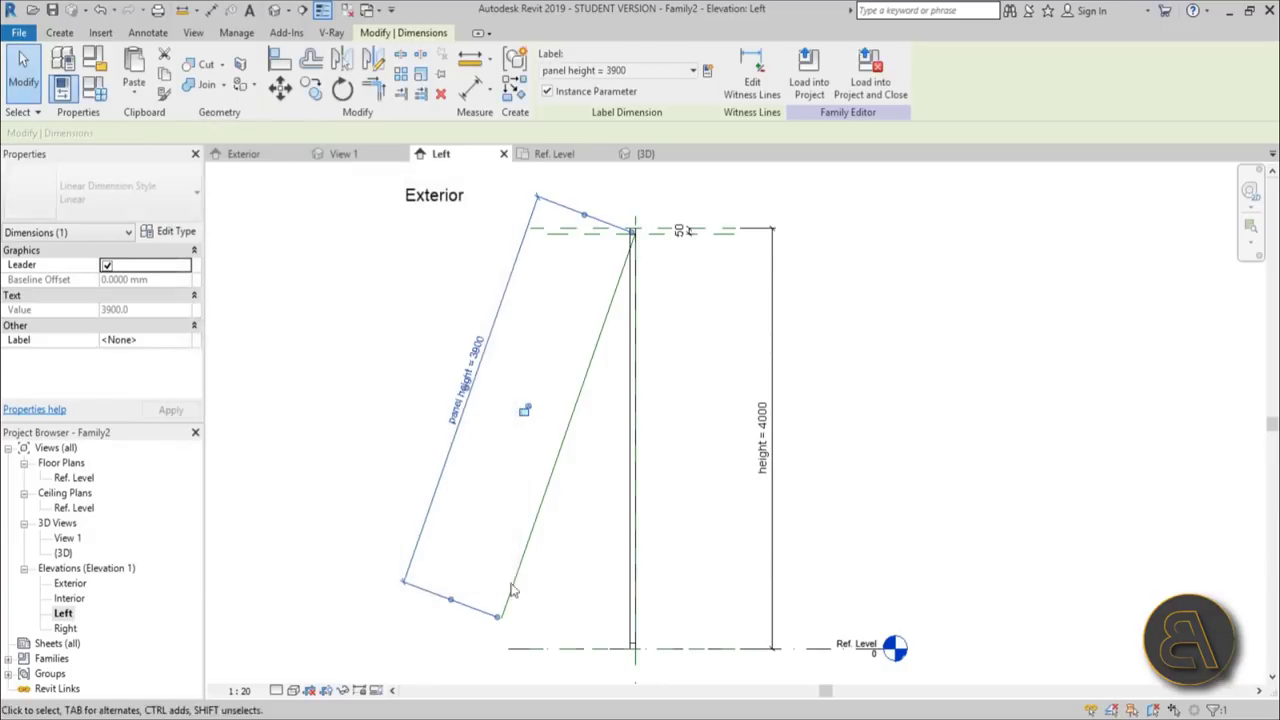
Step: Give the panel height parameter the formula "height - 100 mm" in the family types and apply it
left_click(97, 91)
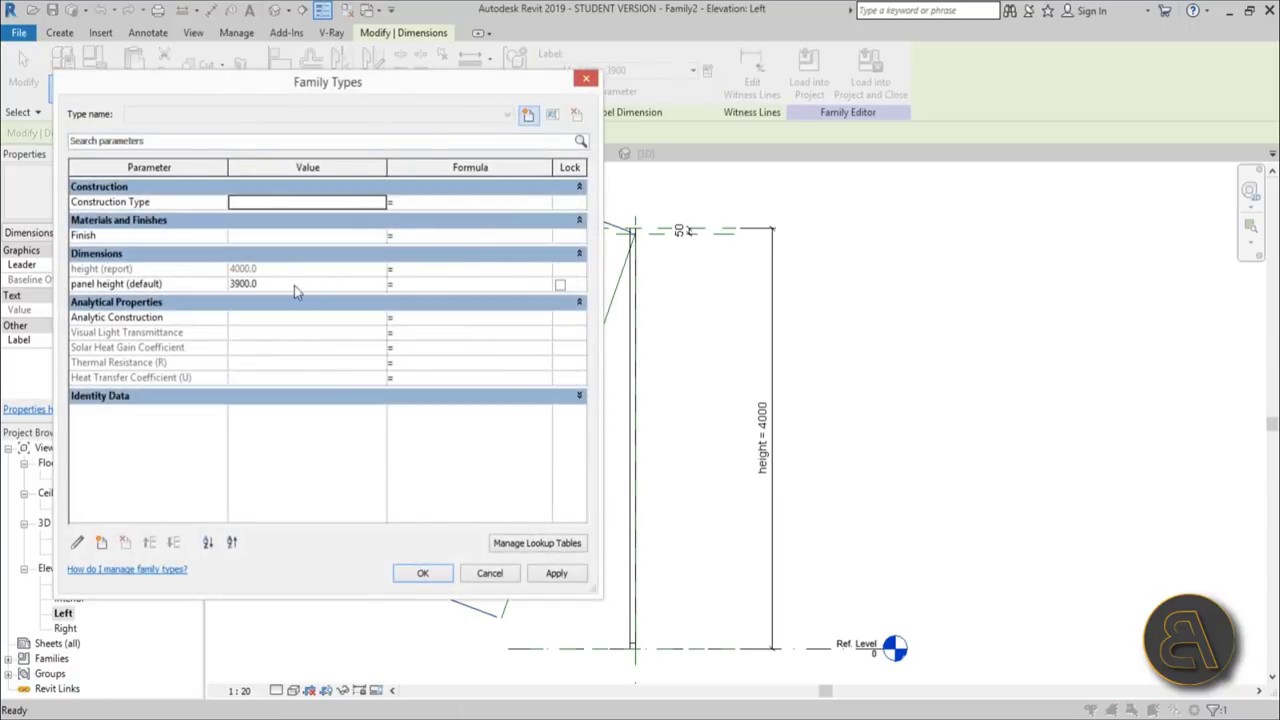
left_click(94, 269)
left_click_drag(88, 270, 72, 283)
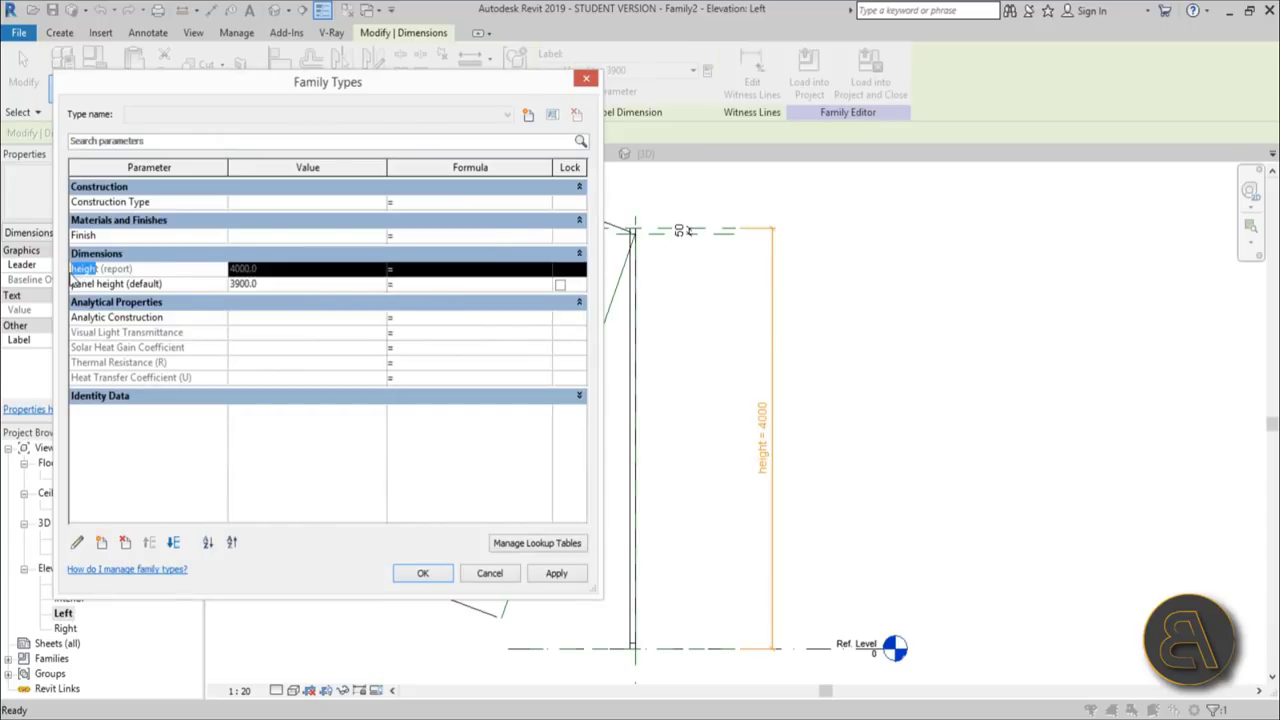
double_click(83, 270)
key("ctrl+c")
left_click(432, 283)
key("ctrl+v")
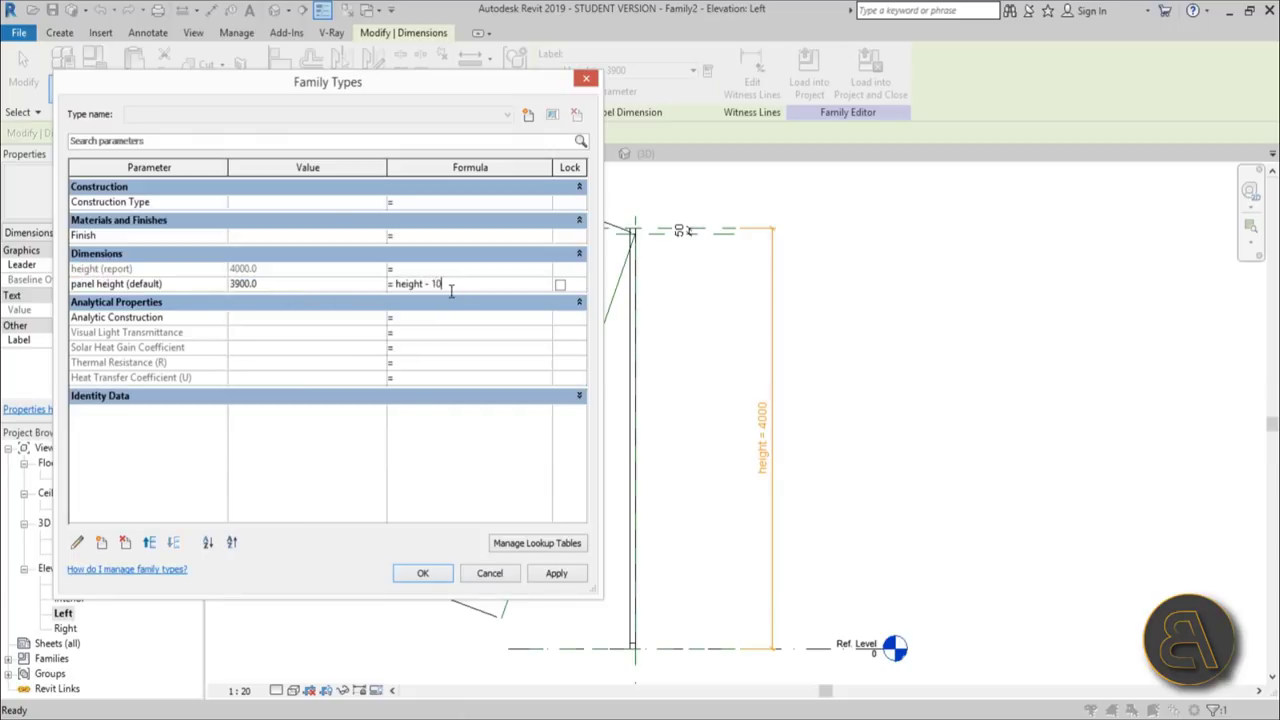
key("Tab")
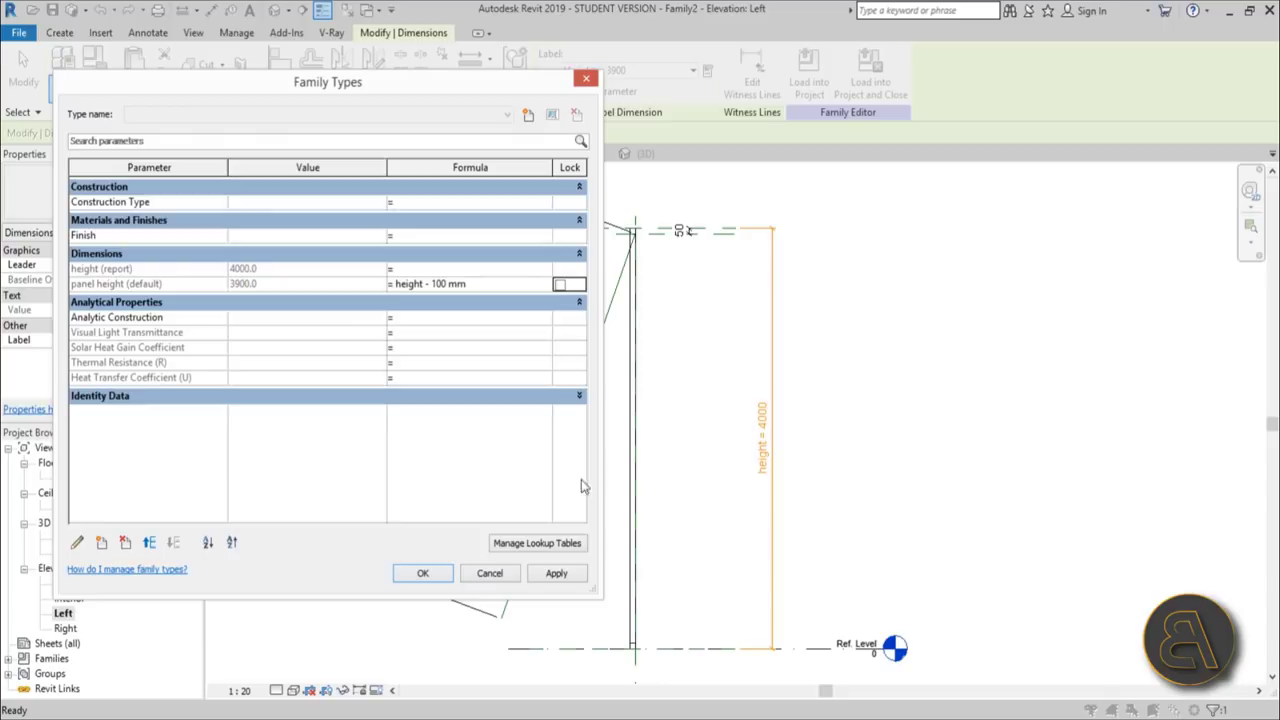
left_click(556, 573)
left_click(422, 573)
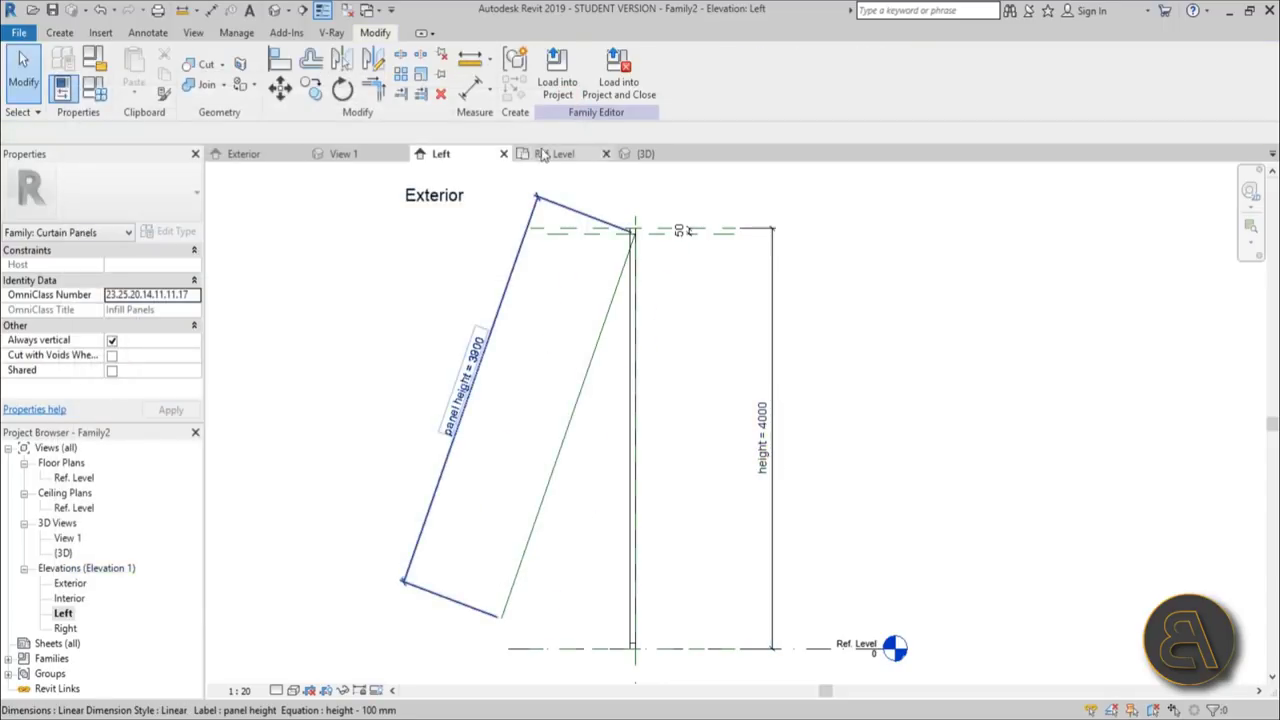
Step: Flex the family by moving the Top reference plane up to a height of 4600 mm, then down to 3300 mm
left_click_drag(724, 231, 725, 168)
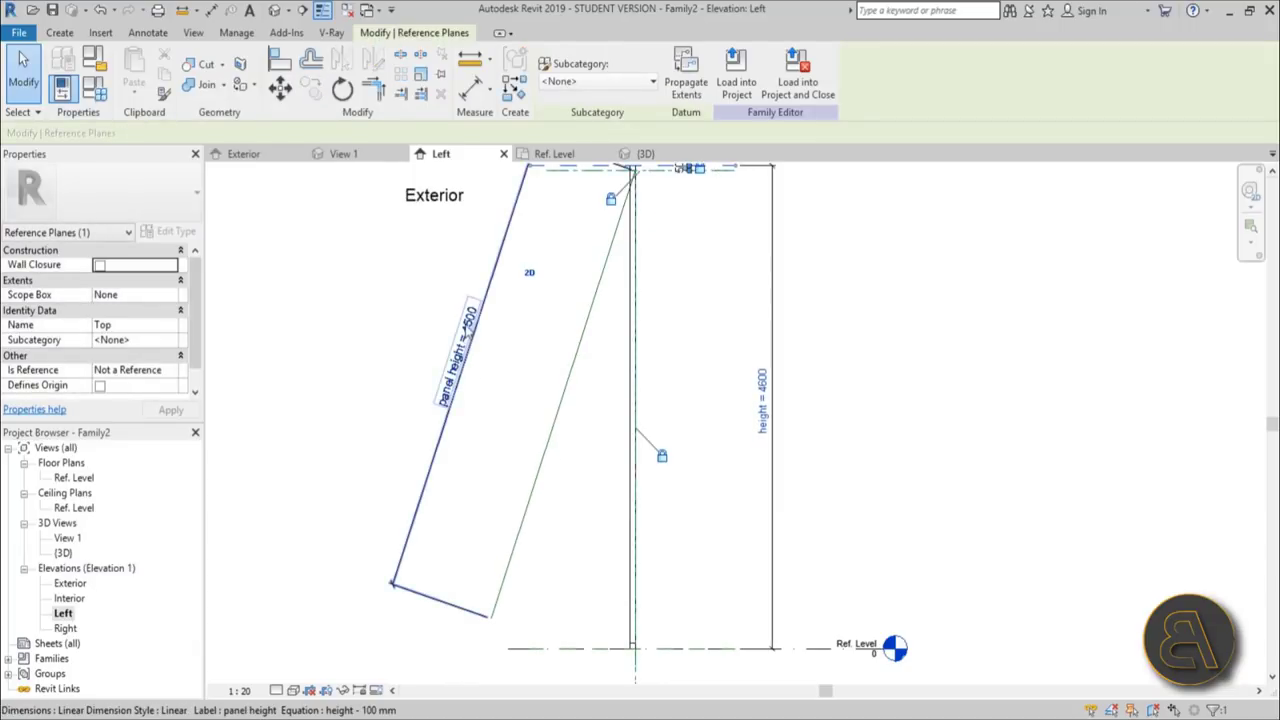
middle_click_drag(710, 375, 709, 443)
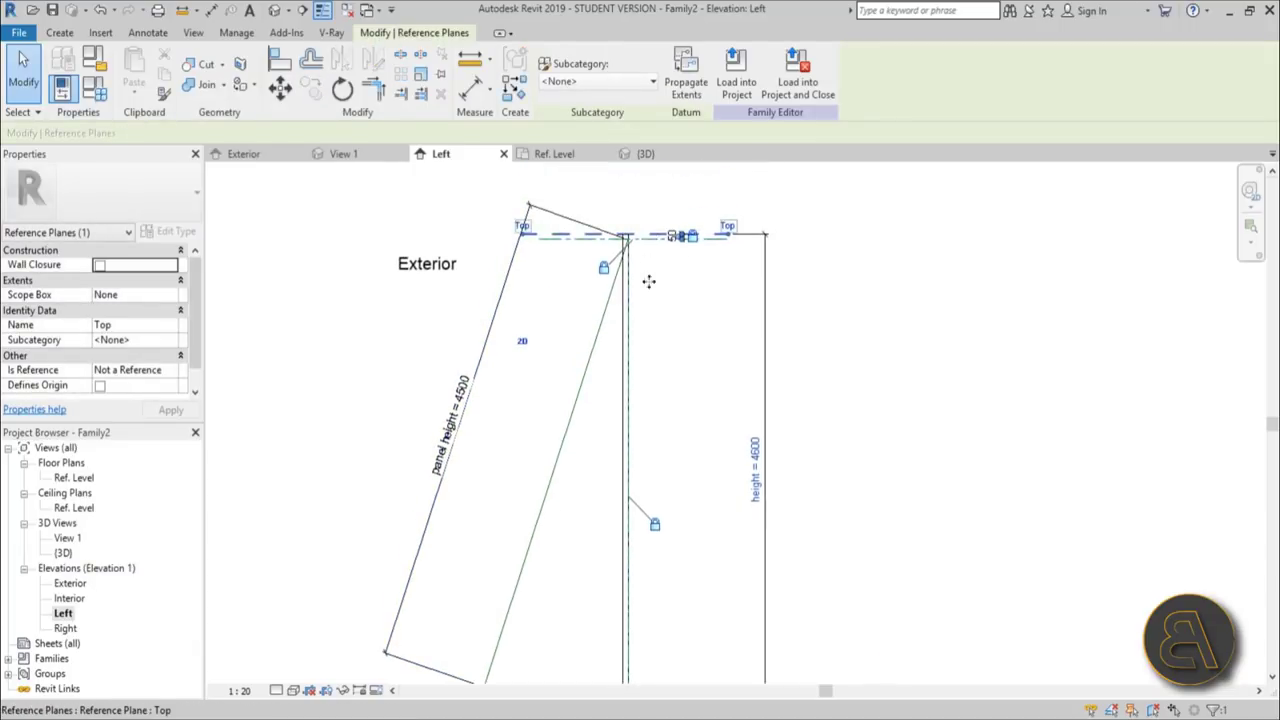
left_click_drag(649, 281, 680, 365)
middle_click_drag(503, 526, 517, 409)
left_click(517, 409)
scroll(600, 457, "up", 1)
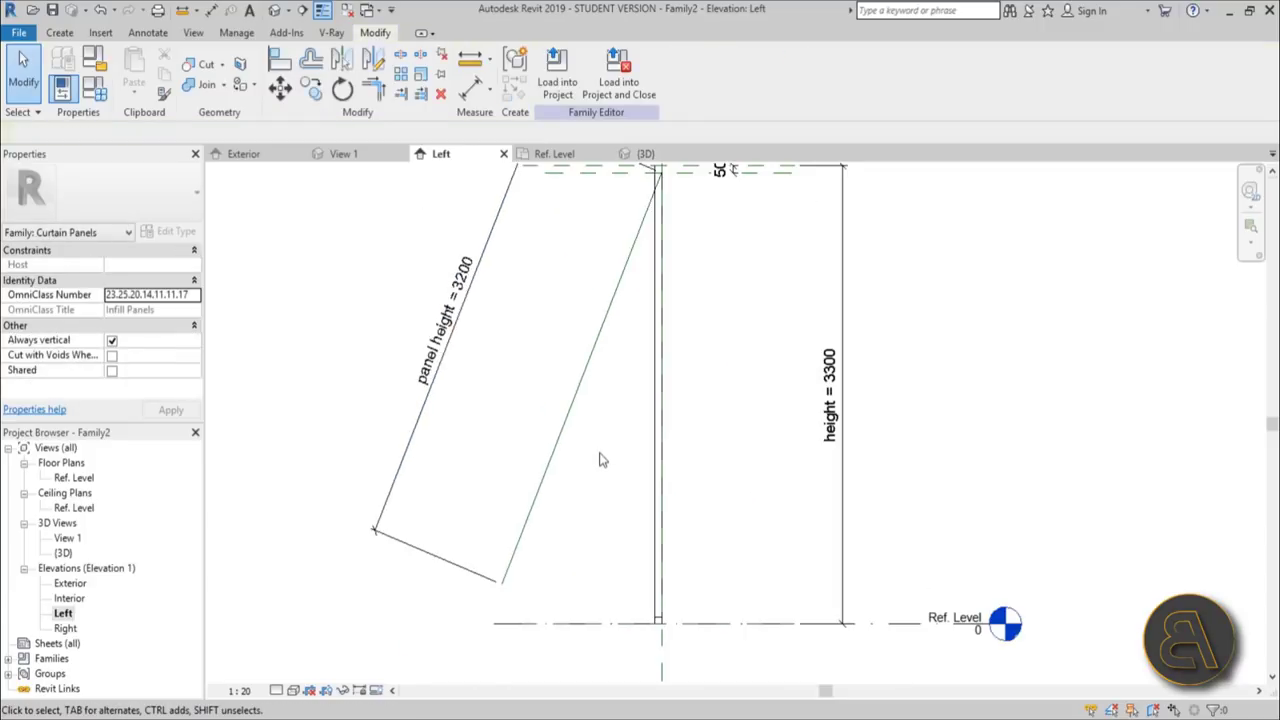
middle_click_drag(592, 478, 558, 516)
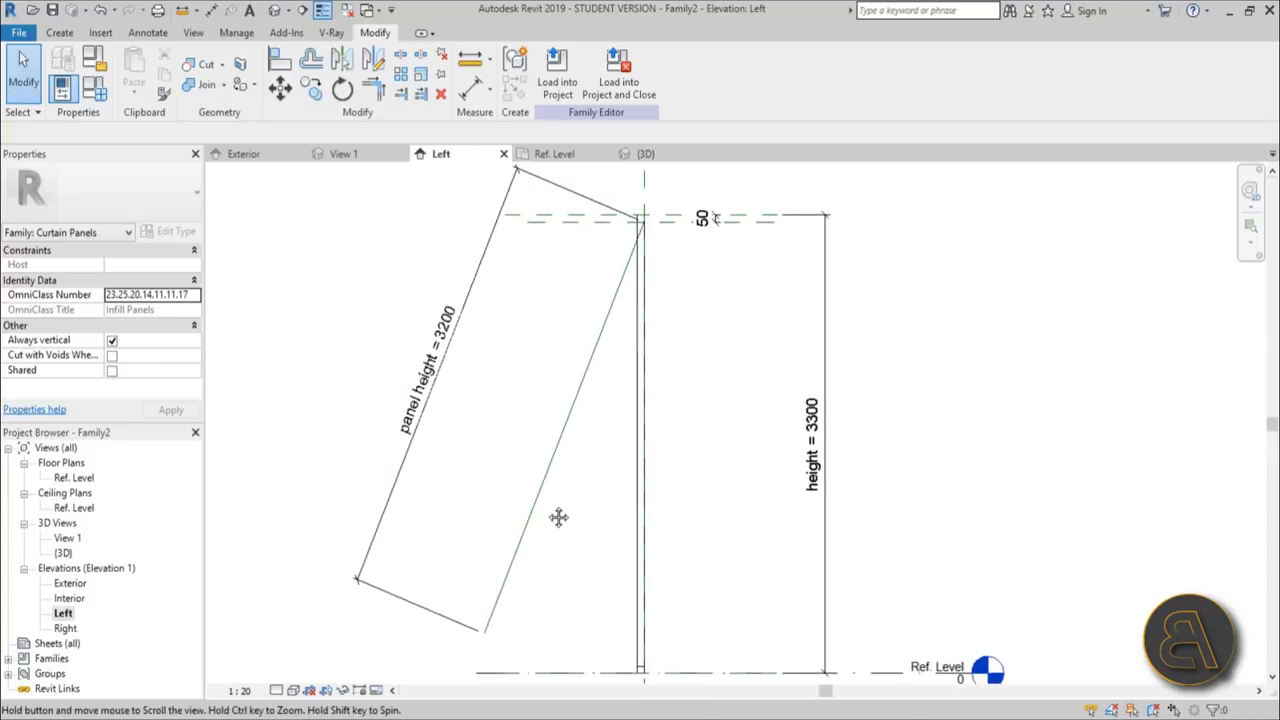
scroll(558, 516, "up", 1)
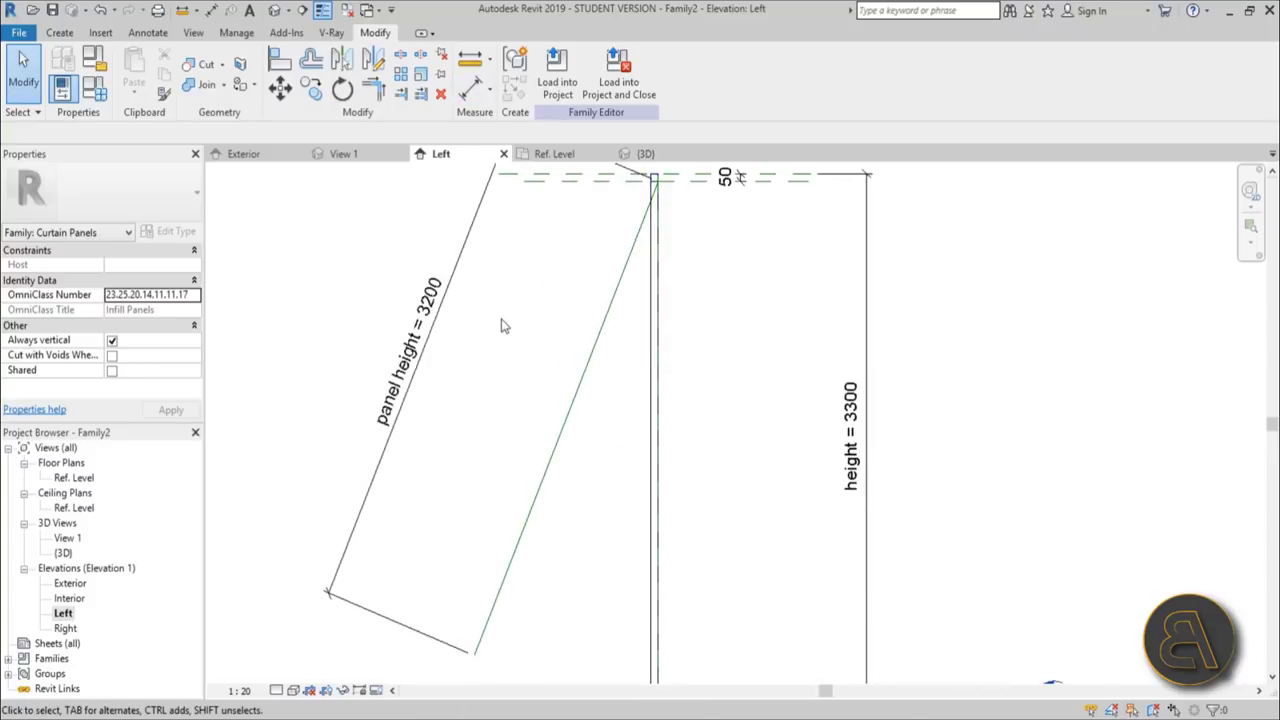
Step: Add an angular dimension between the Center (Front/Back) reference plane and the angled reference line, placed near the line's lower end
key("d")
key("i")
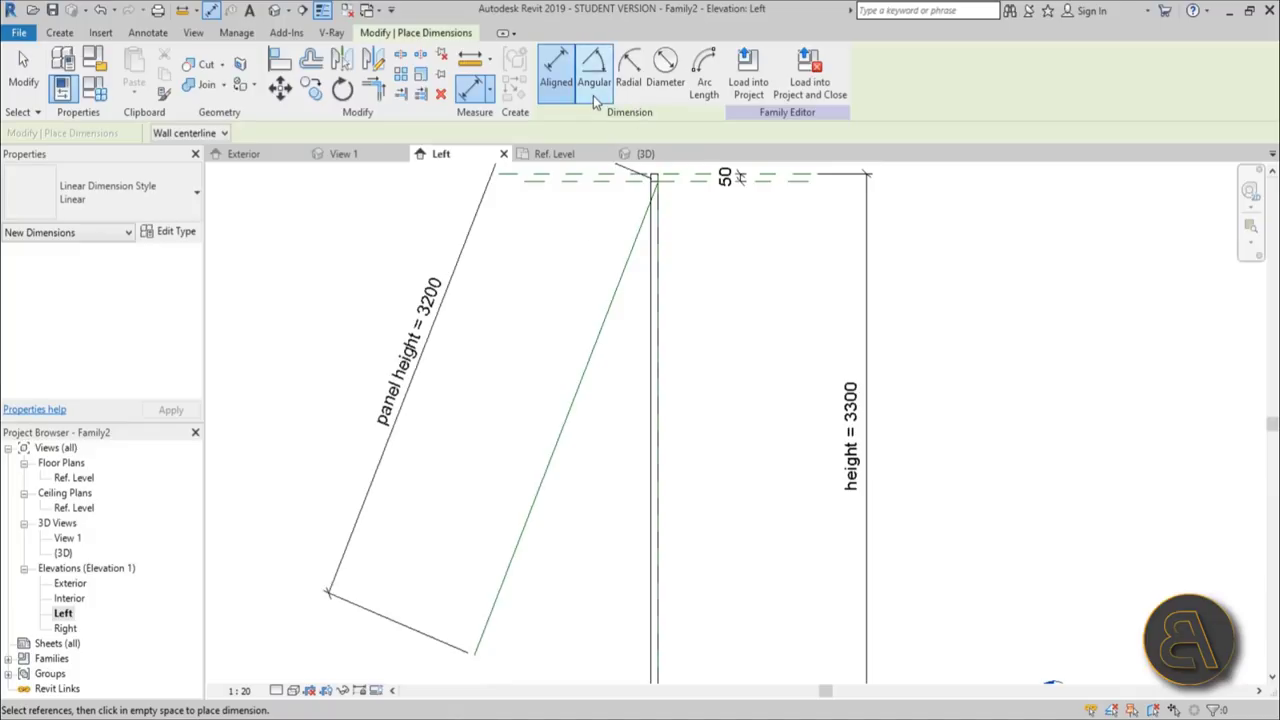
left_click(593, 82)
scroll(660, 370, "down", 1)
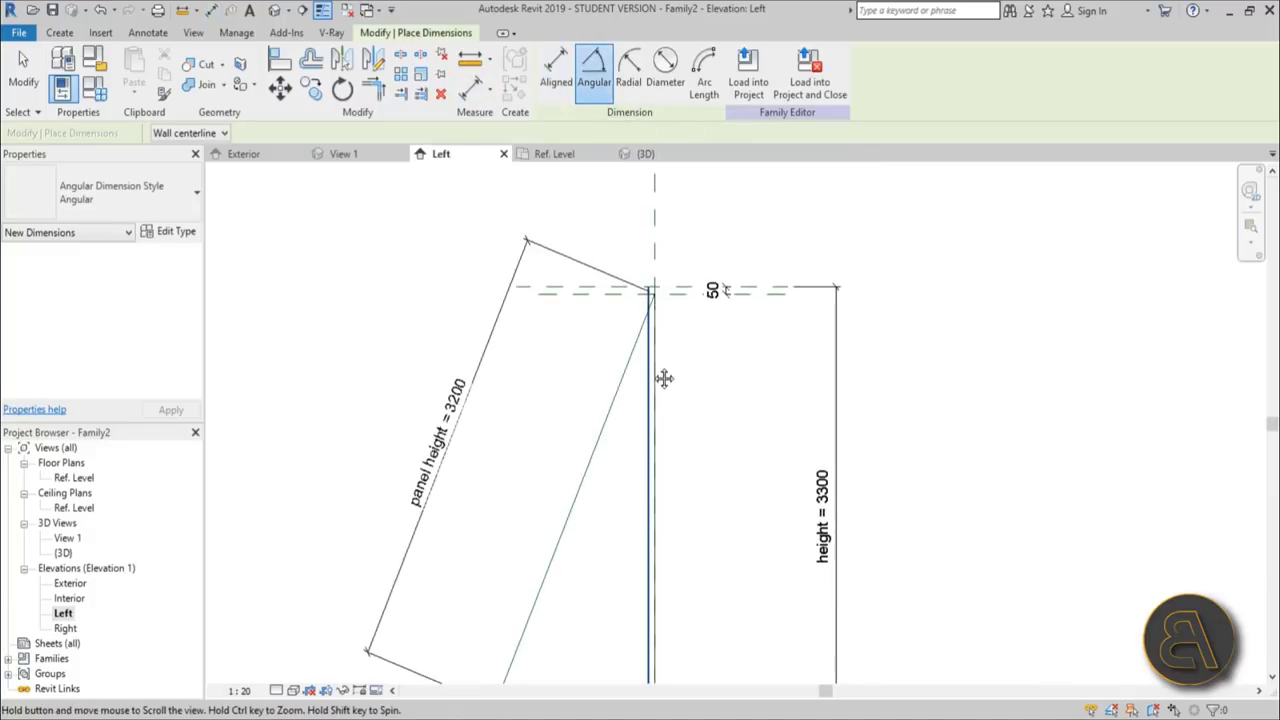
left_click(656, 312)
left_click(610, 418)
scroll(610, 410, "down", 3)
scroll(605, 390, "up", 2)
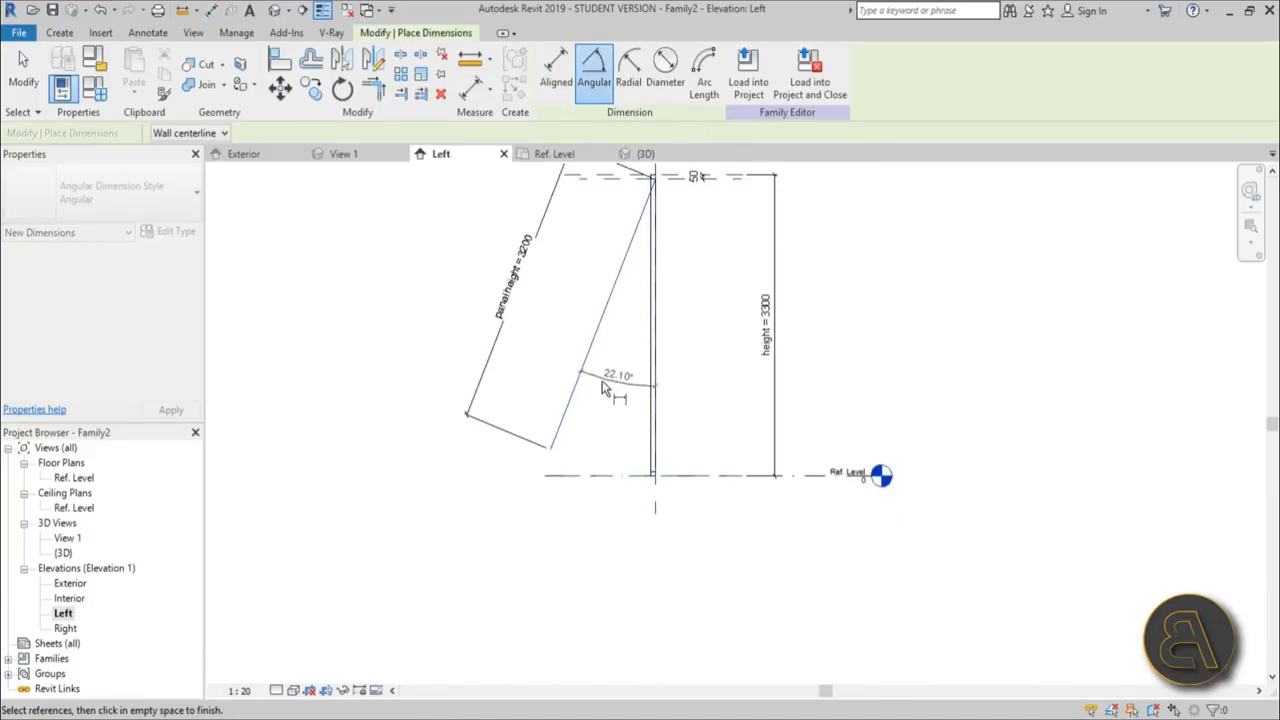
left_click(603, 397)
key("Escape")
key("Escape")
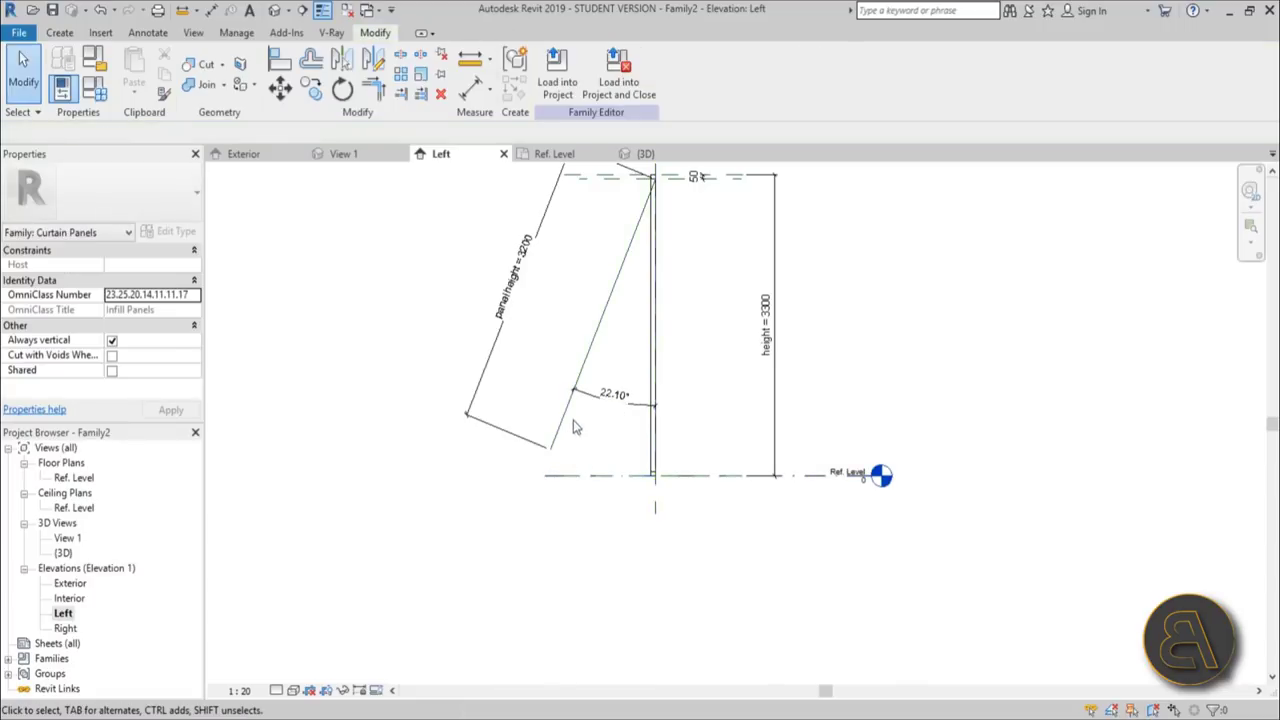
Step: Label the angular dimension with a new instance family parameter named "opening"
left_click(574, 418)
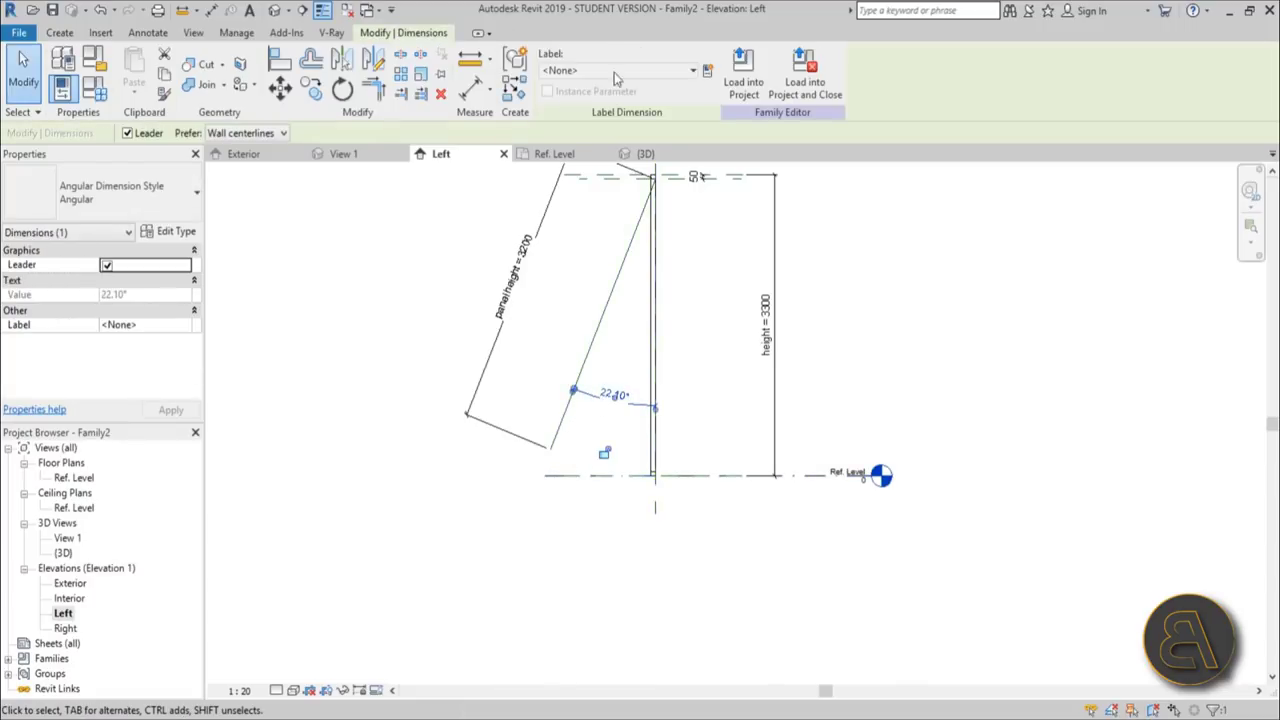
left_click(706, 72)
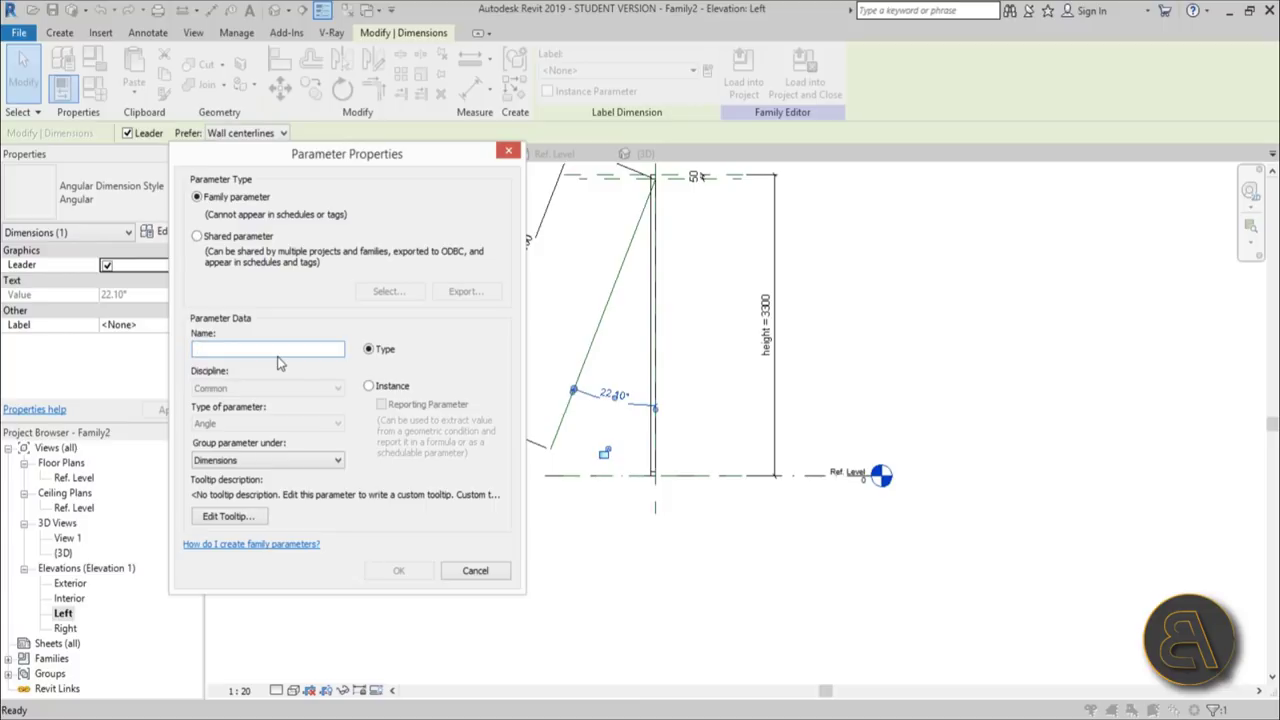
type("opening")
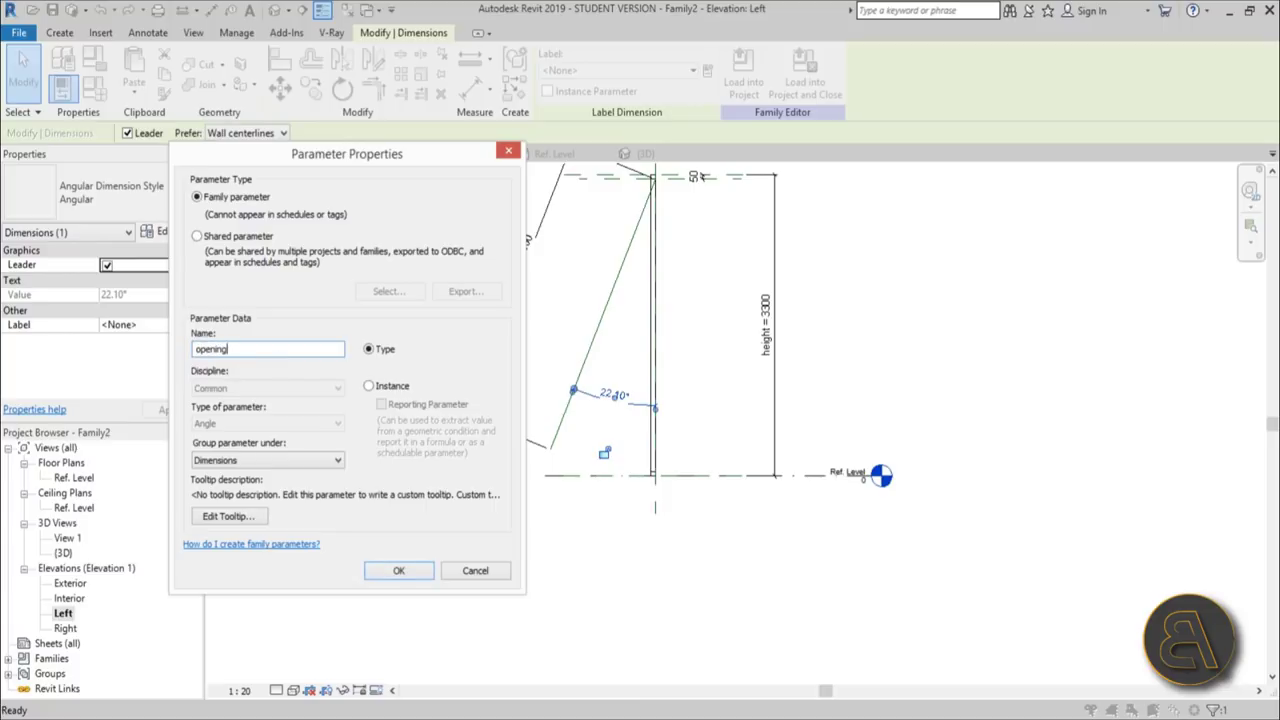
left_click(389, 388)
left_click(410, 576)
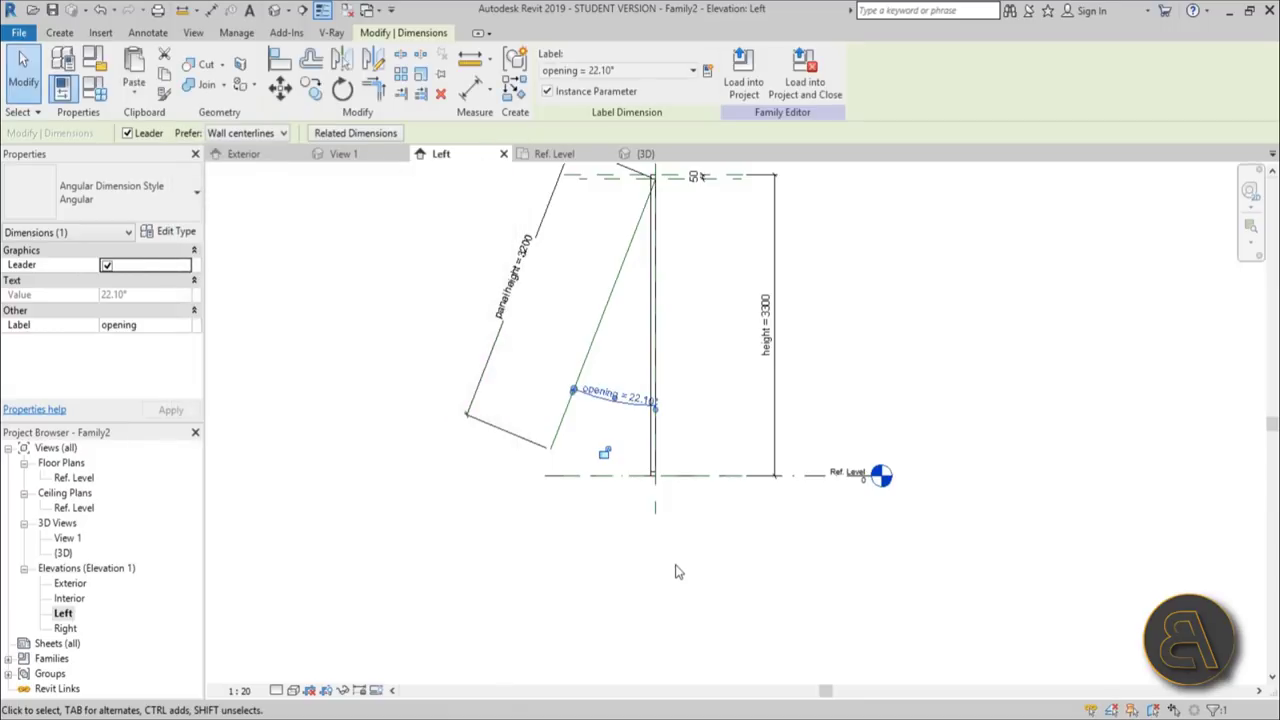
left_click(677, 569)
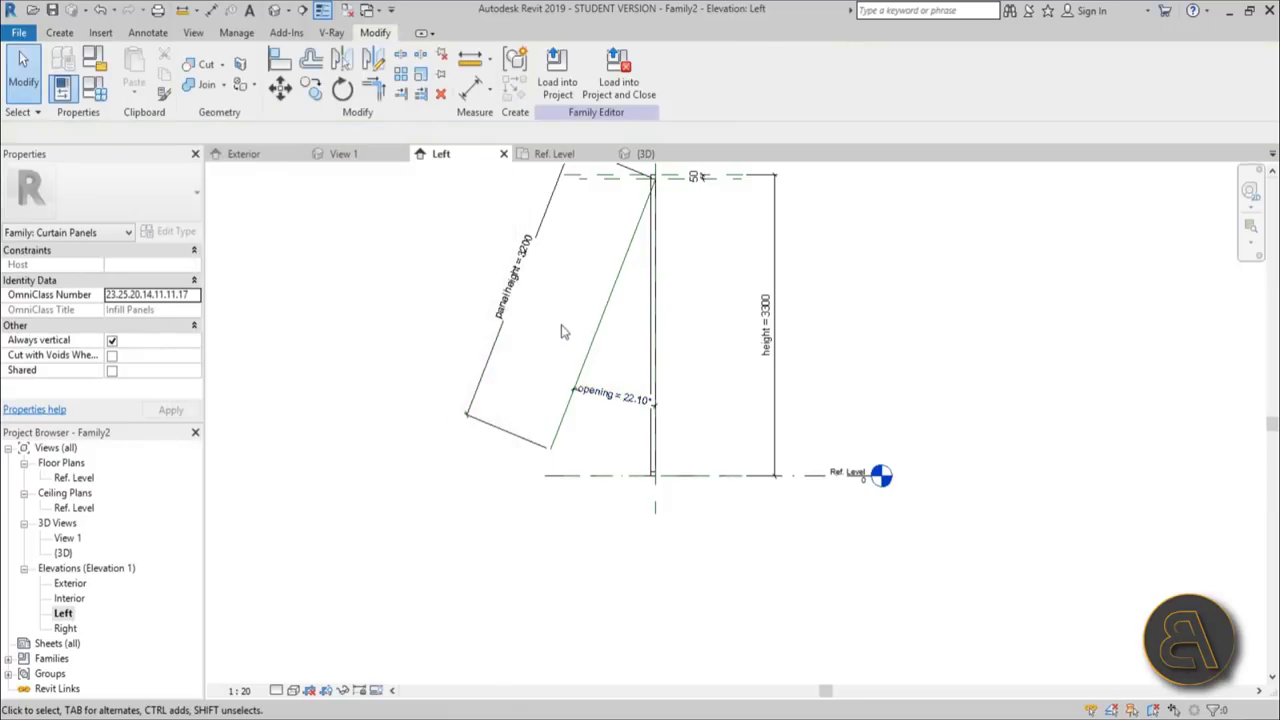
Step: Set the opening parameter to 15° in the family types and apply it
left_click(95, 88)
left_click(323, 285)
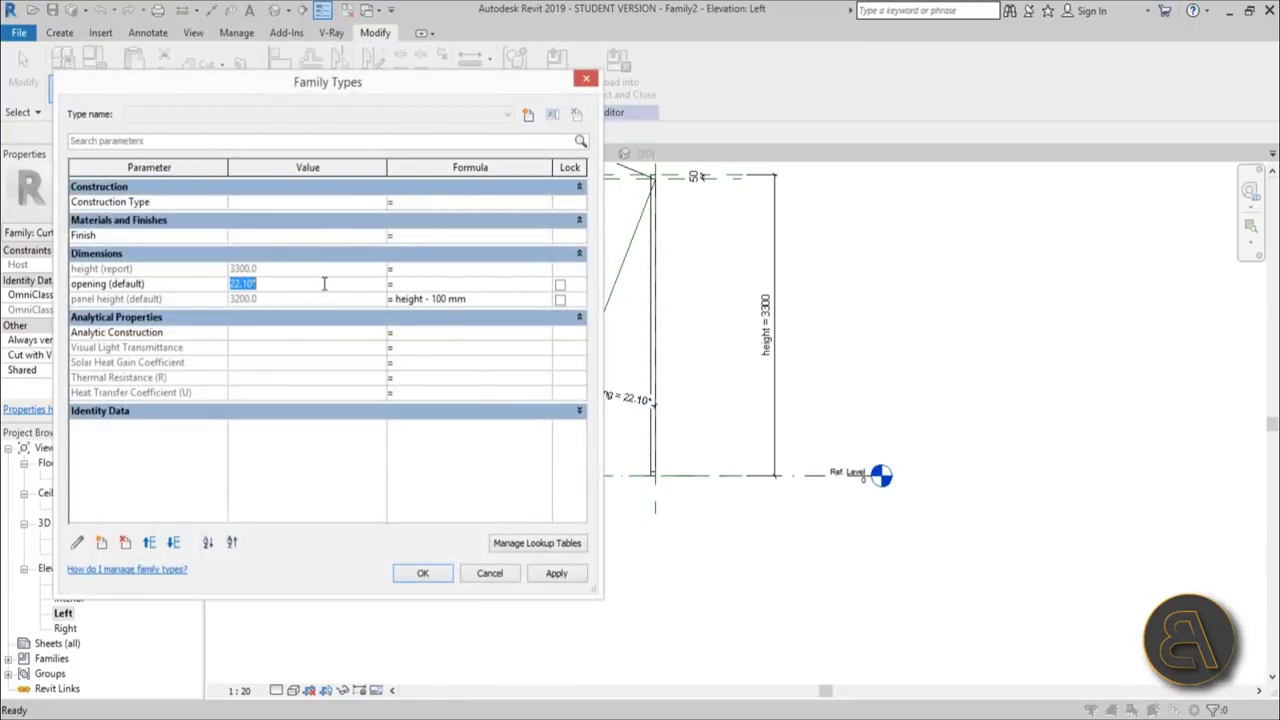
type("15")
left_click(560, 574)
left_click(422, 574)
scroll(430, 275, "up", 2)
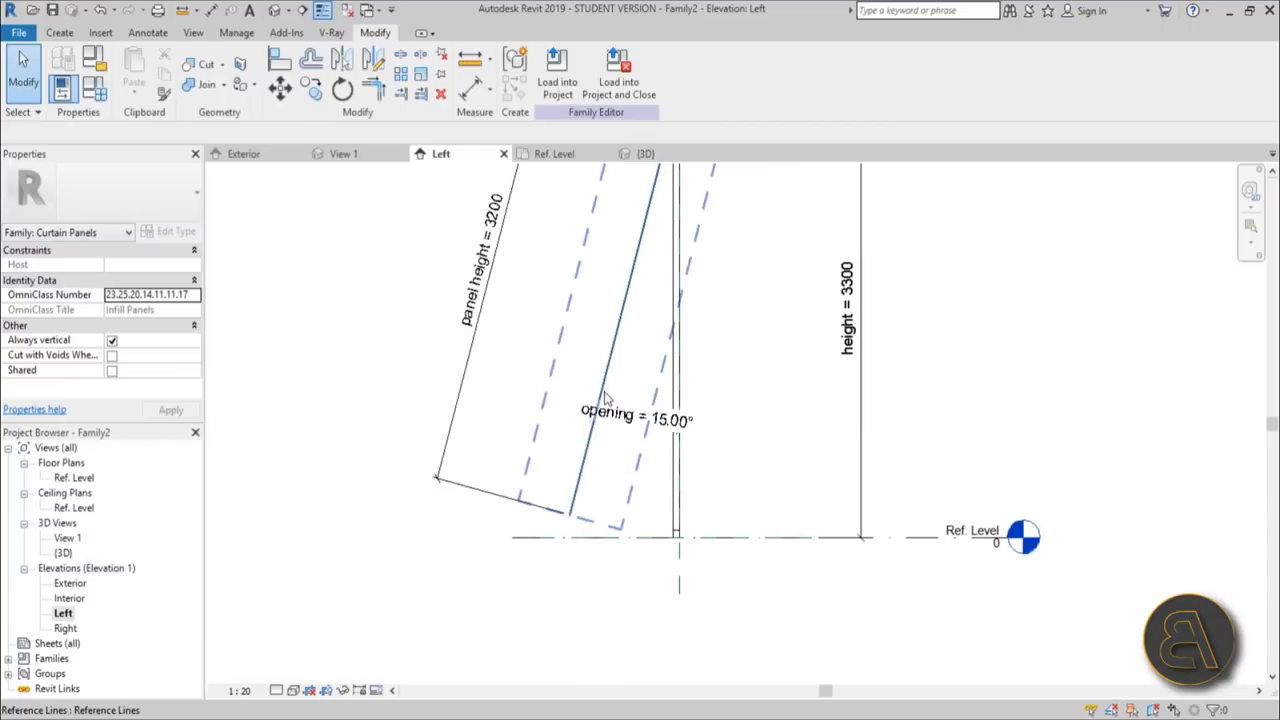
Step: Set the opening parameter to 30° in the family types and check the angled reference line in the elevation
left_click(101, 92)
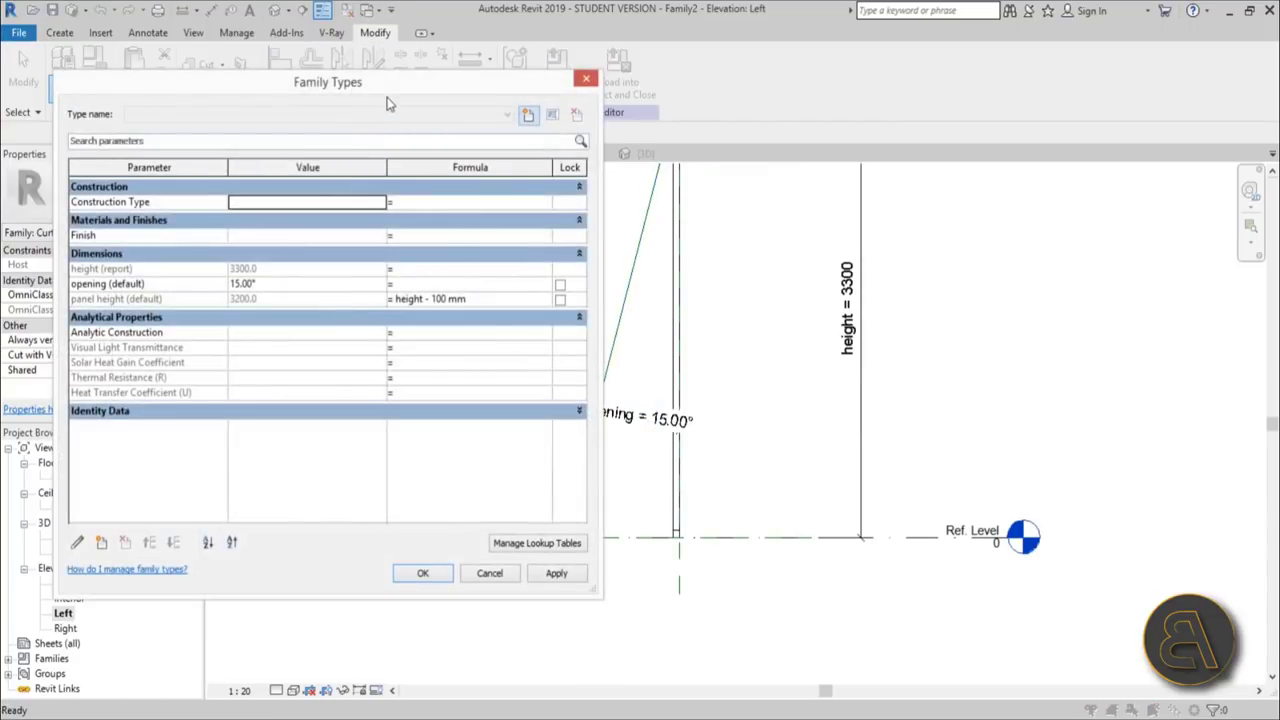
left_click_drag(386, 100, 236, 112)
left_click(155, 300)
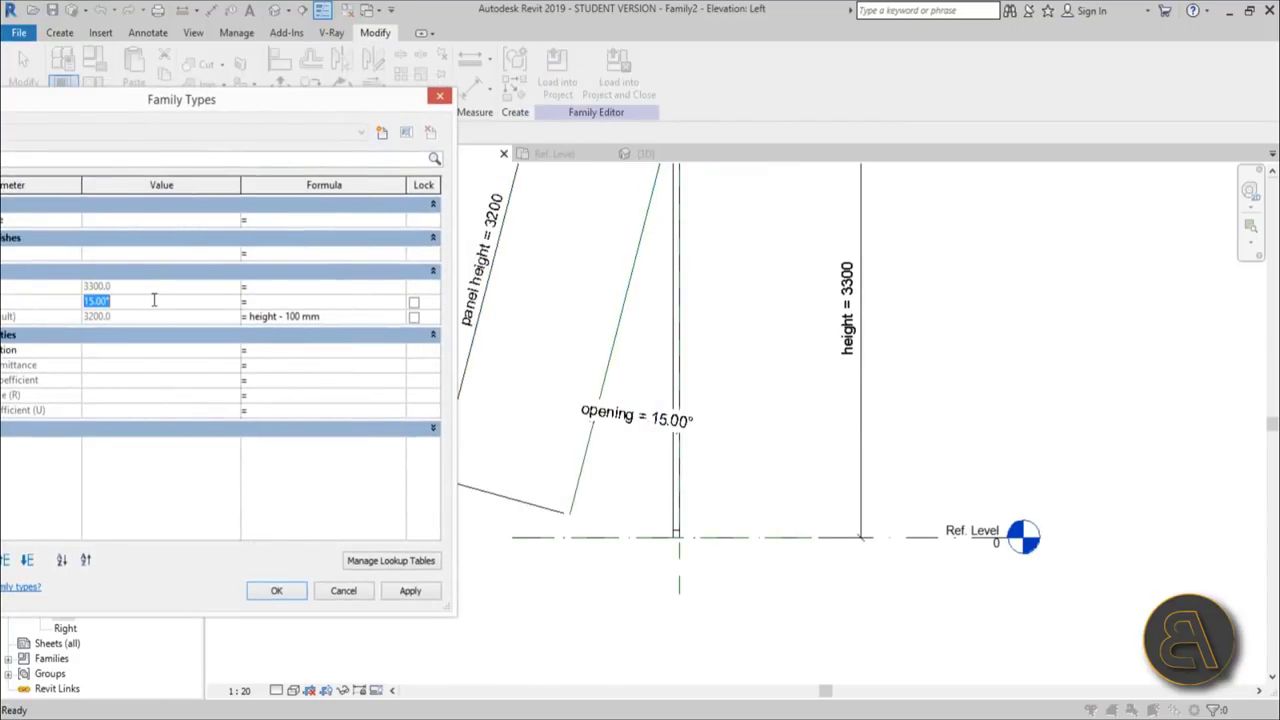
type("30")
left_click(426, 597)
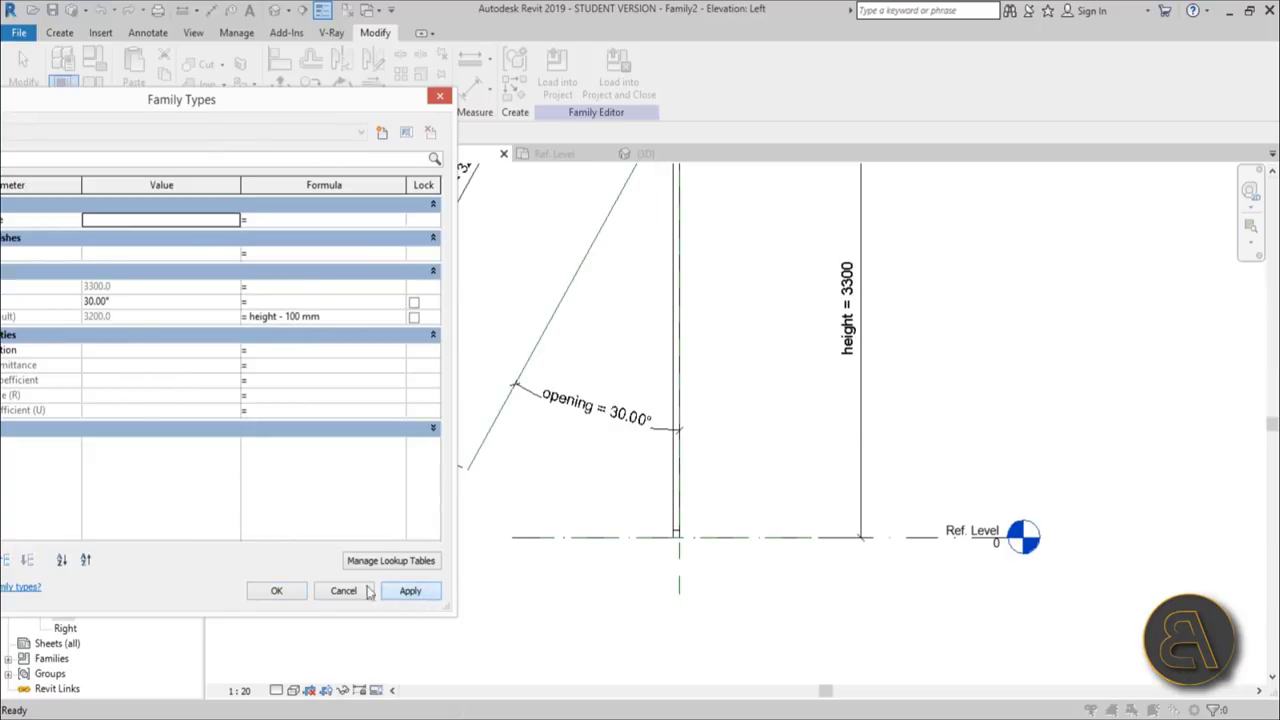
left_click(290, 594)
scroll(666, 466, "down", 3)
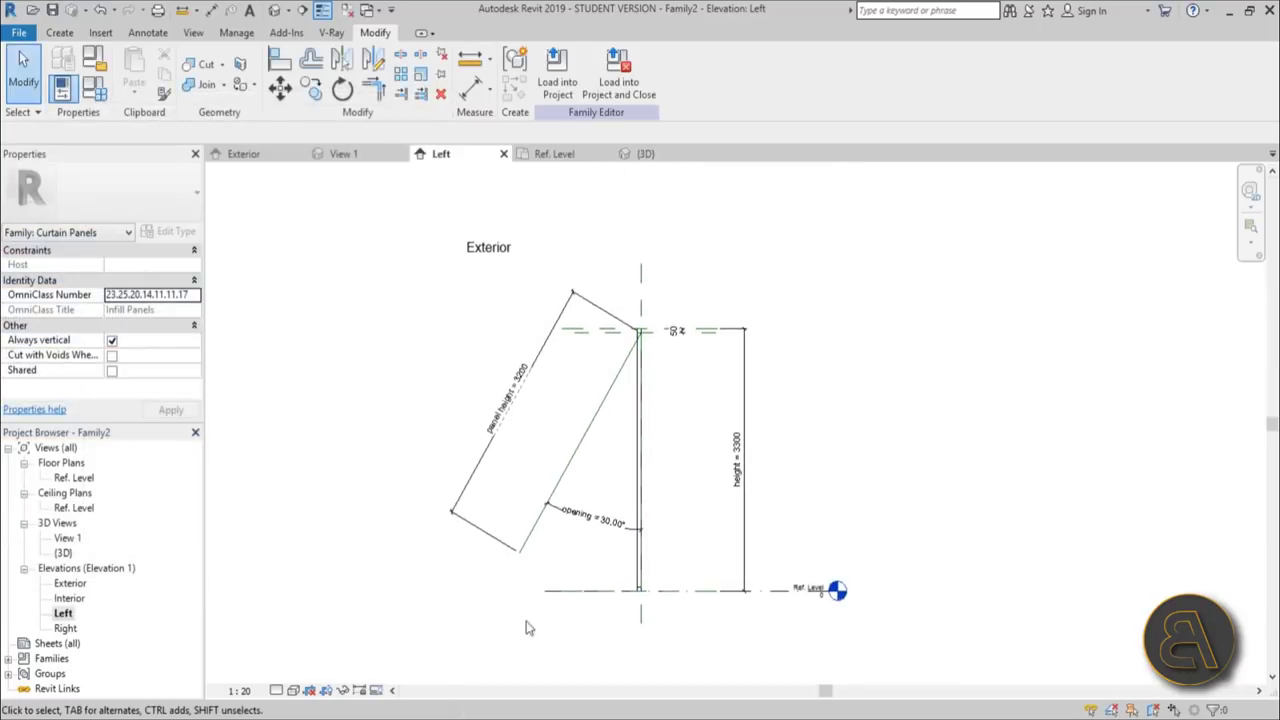
scroll(510, 430, "up", 3)
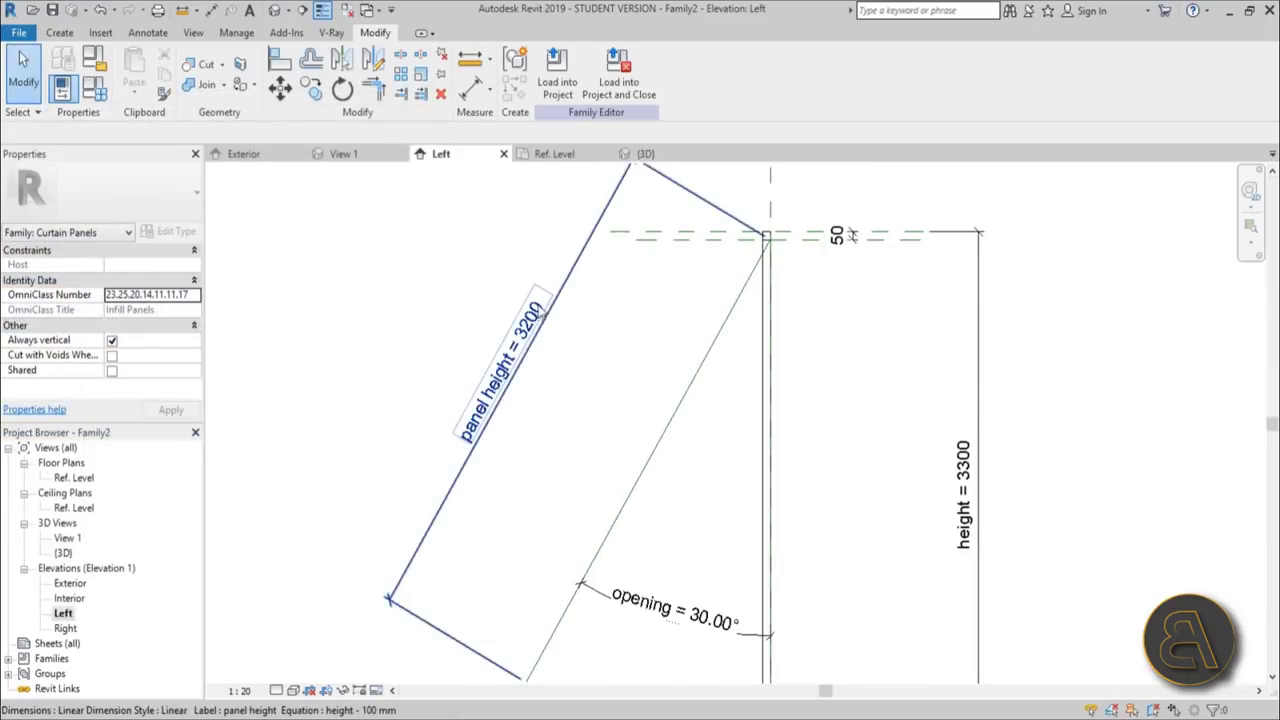
scroll(591, 314, "down", 2)
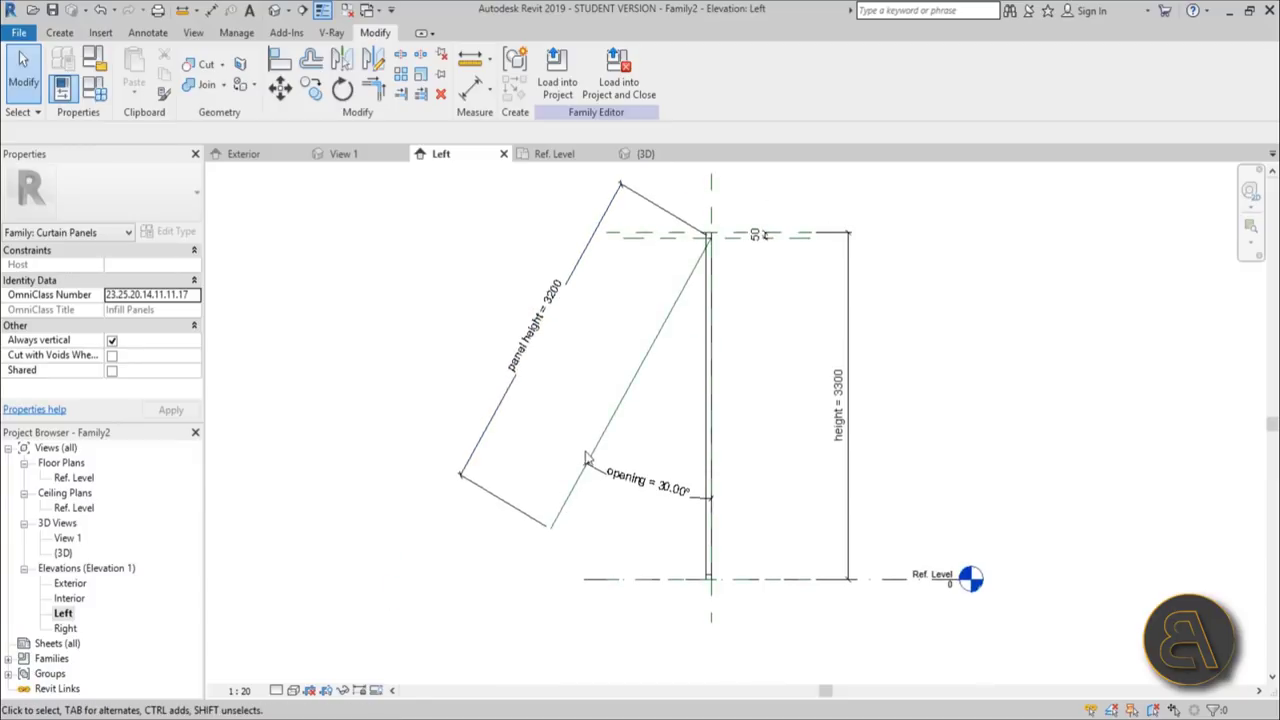
Step: Open the default 3D view and set its scale to 1:20 so the panel height dimension text shrinks
left_click(274, 10)
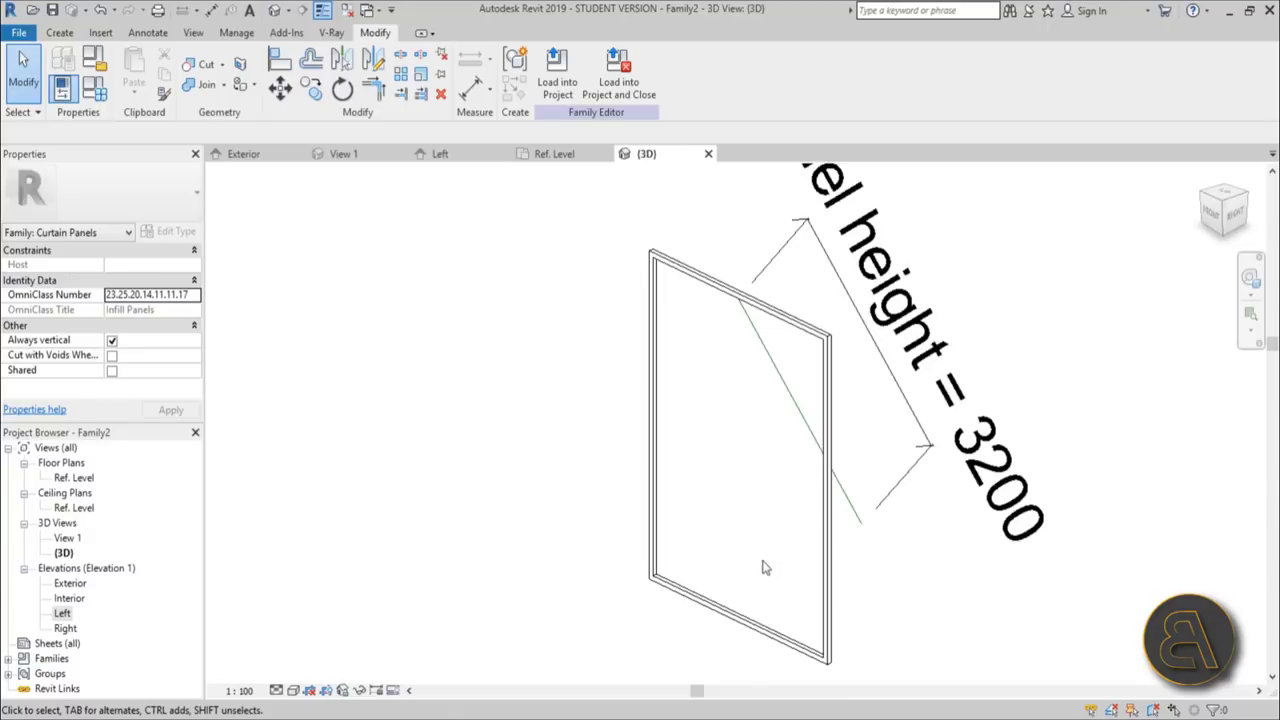
middle_click_drag(762, 568, 503, 494, "shift")
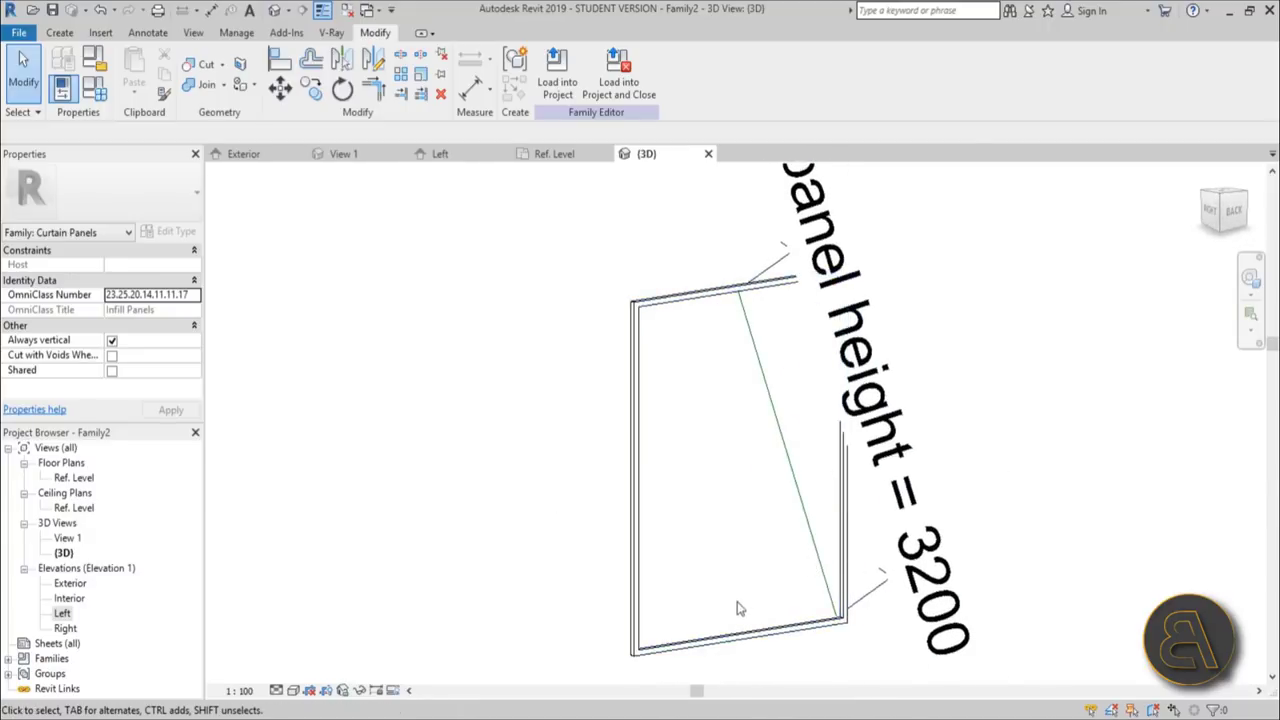
middle_click_drag(738, 608, 608, 580, "shift")
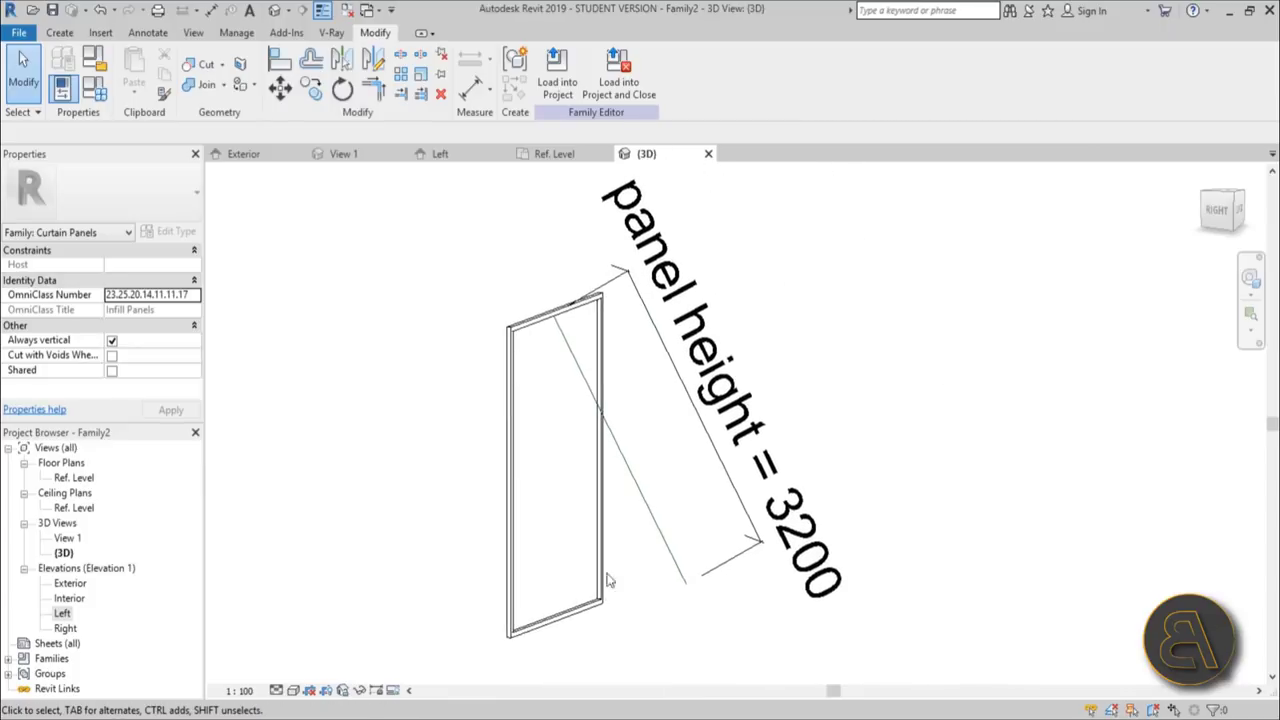
left_click(240, 690)
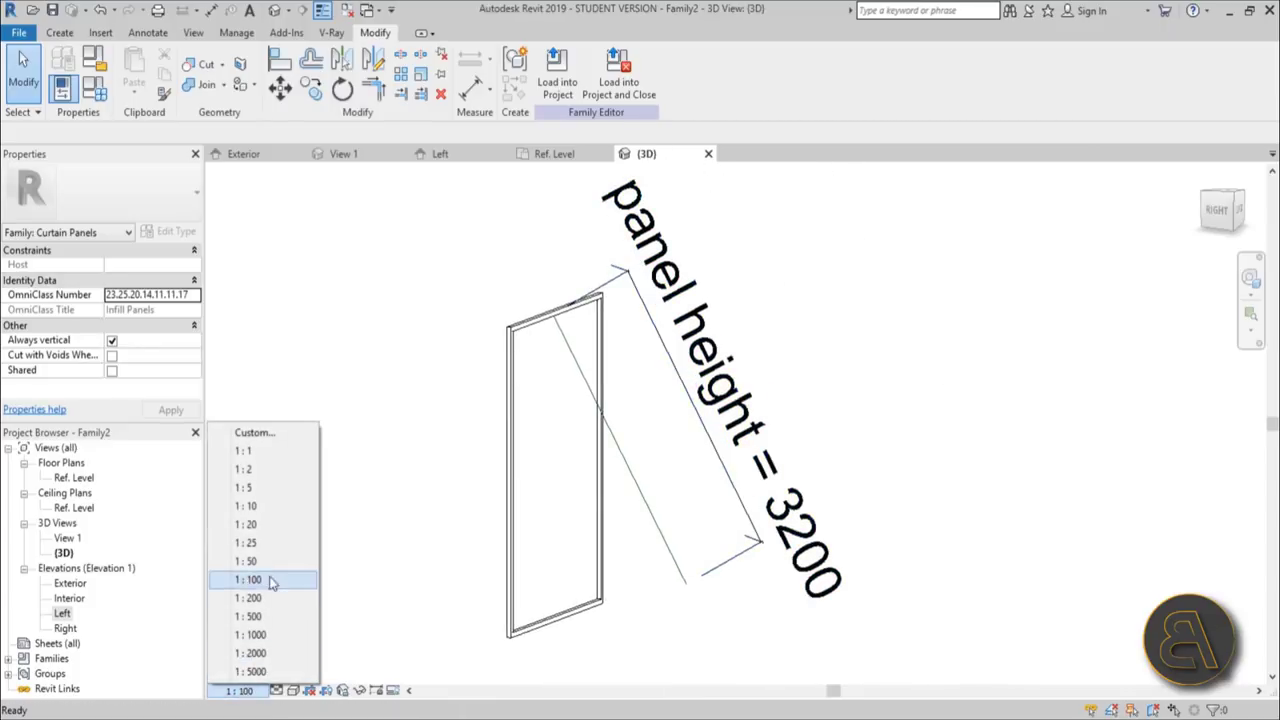
left_click(250, 525)
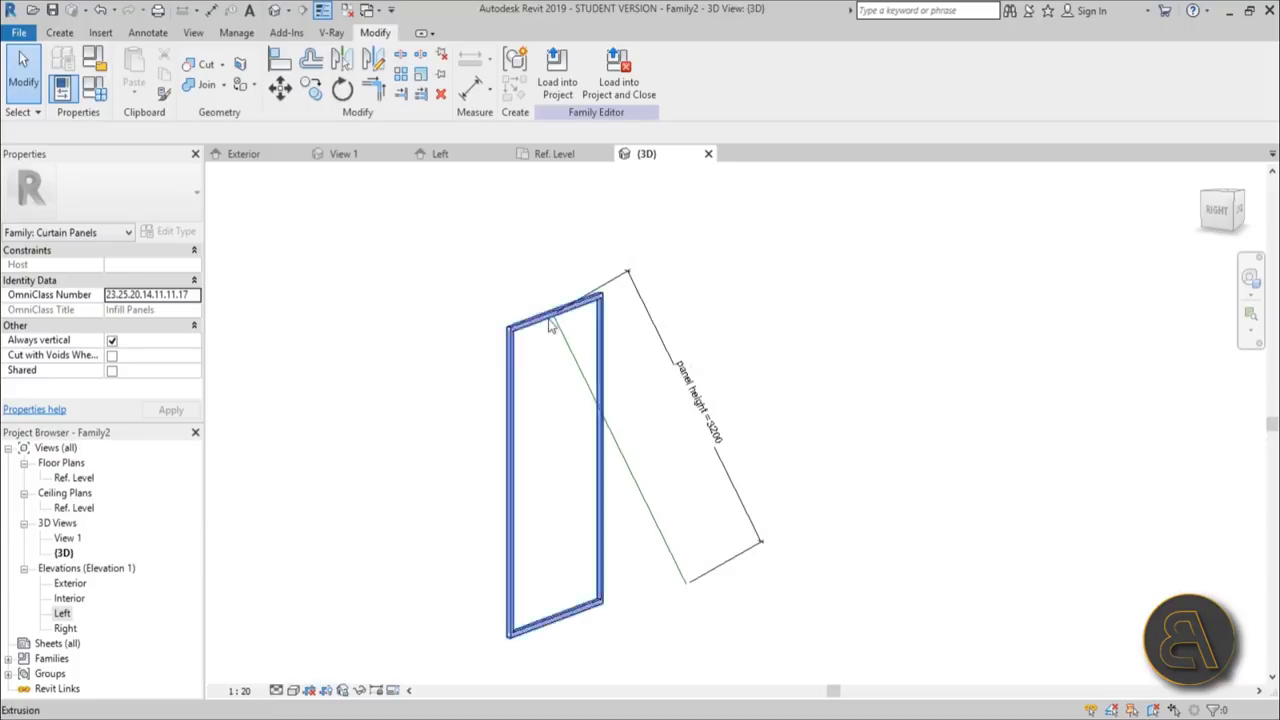
scroll(654, 457, "up", 5)
middle_click_drag(654, 457, 714, 402, "shift")
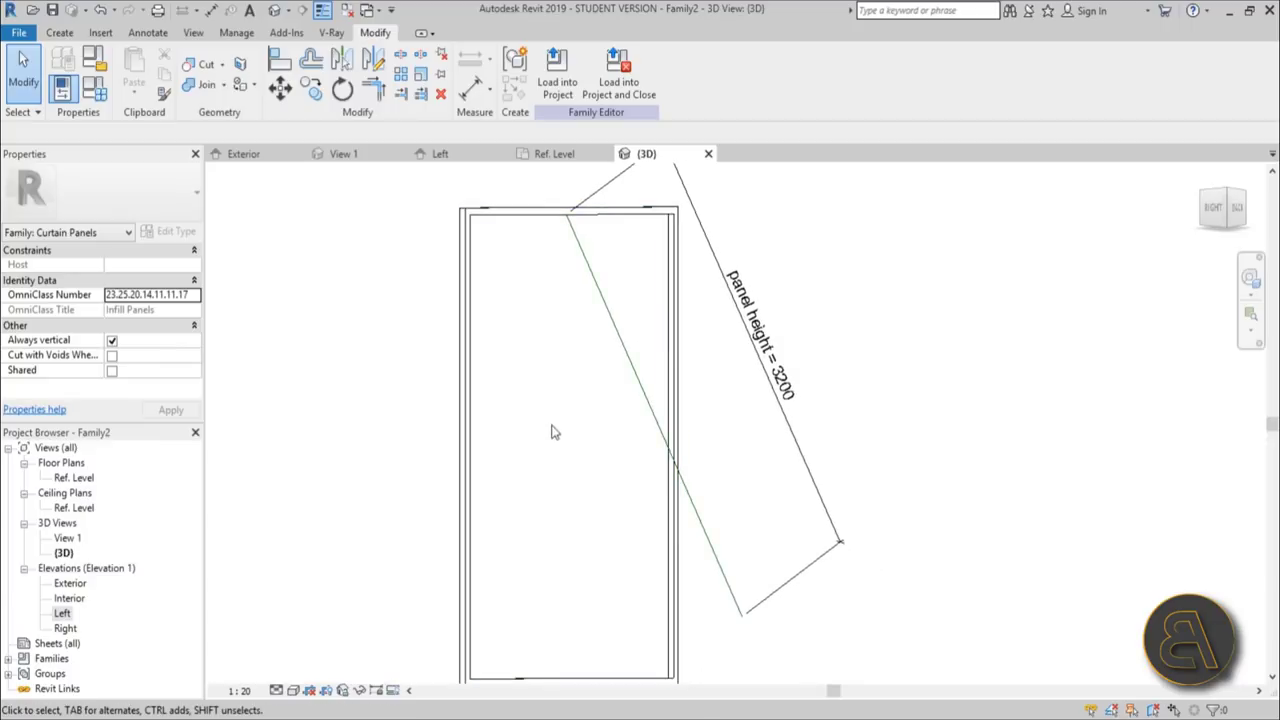
Step: Set the work plane by picking the angled reference line's plane that spans across the panel's width
left_click(68, 35)
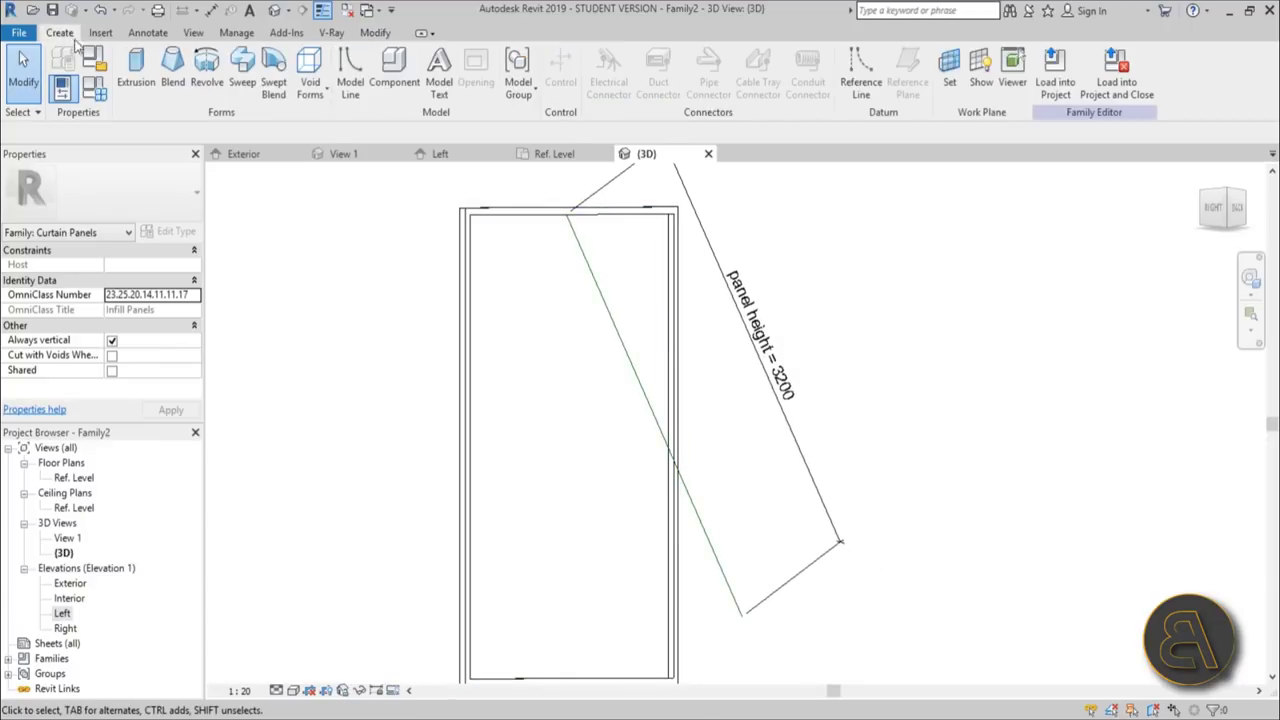
left_click(949, 72)
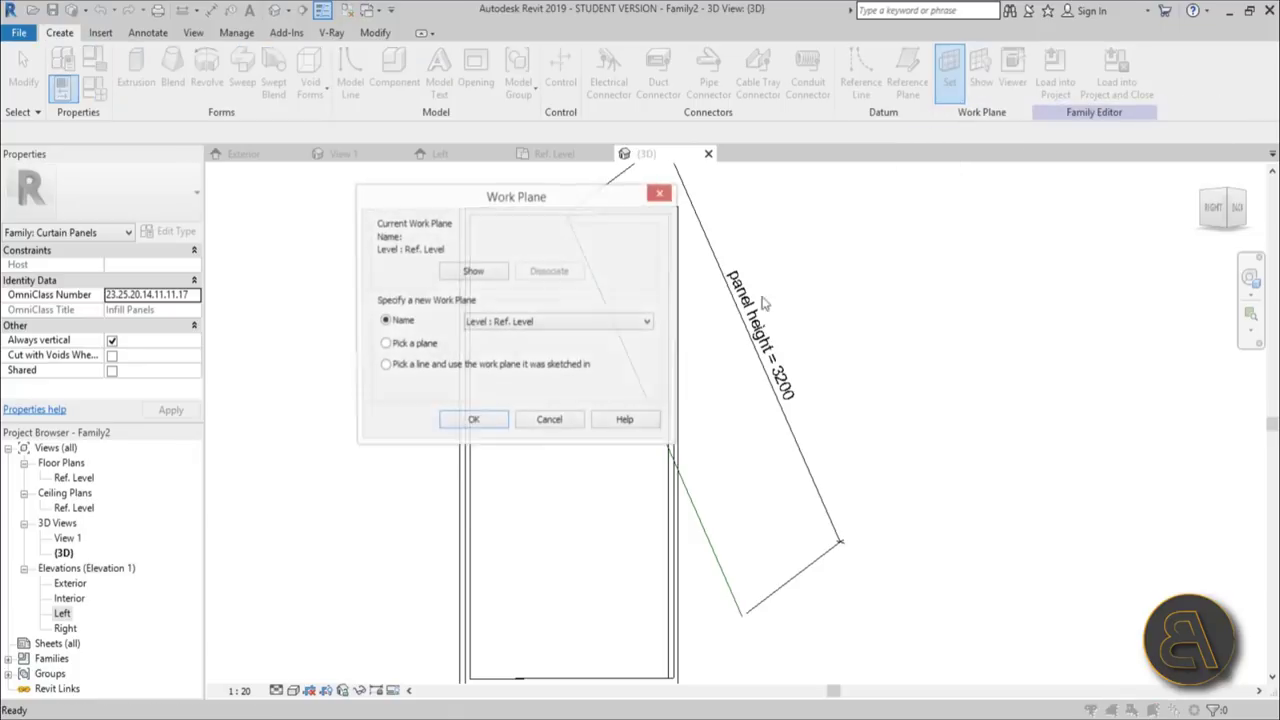
left_click(407, 346)
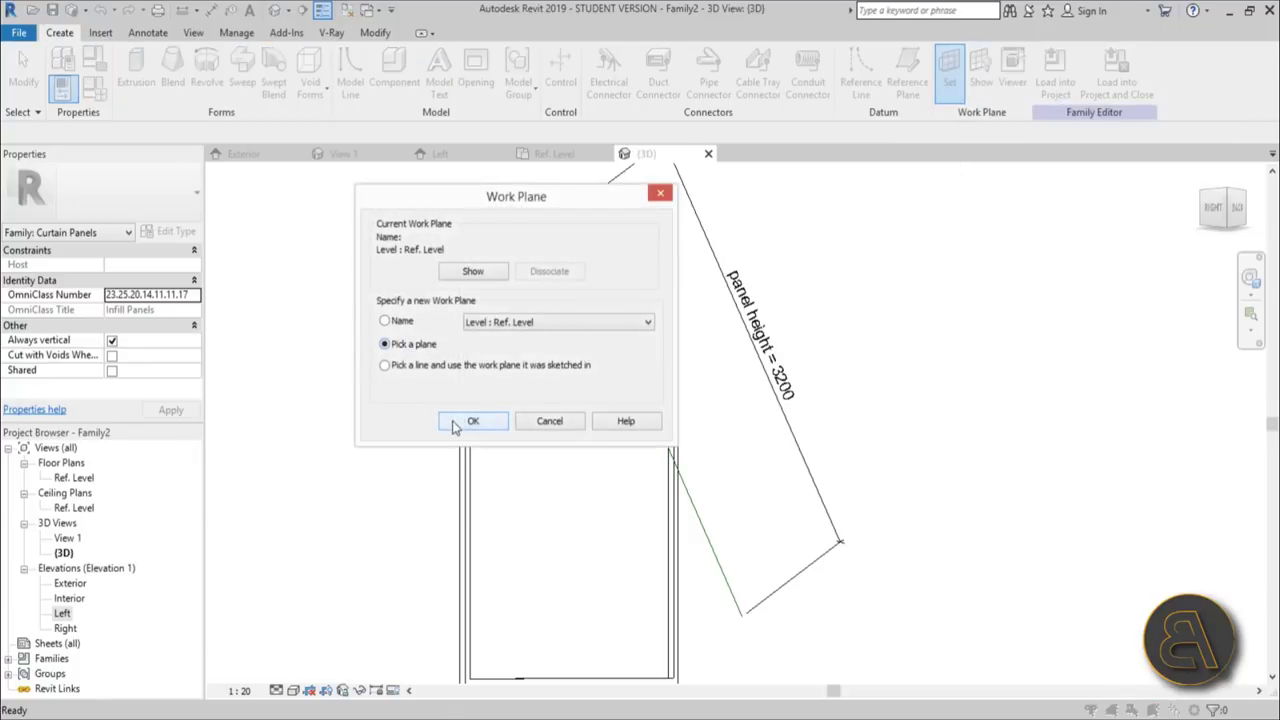
left_click(472, 421)
middle_click_drag(623, 357, 586, 555, "shift")
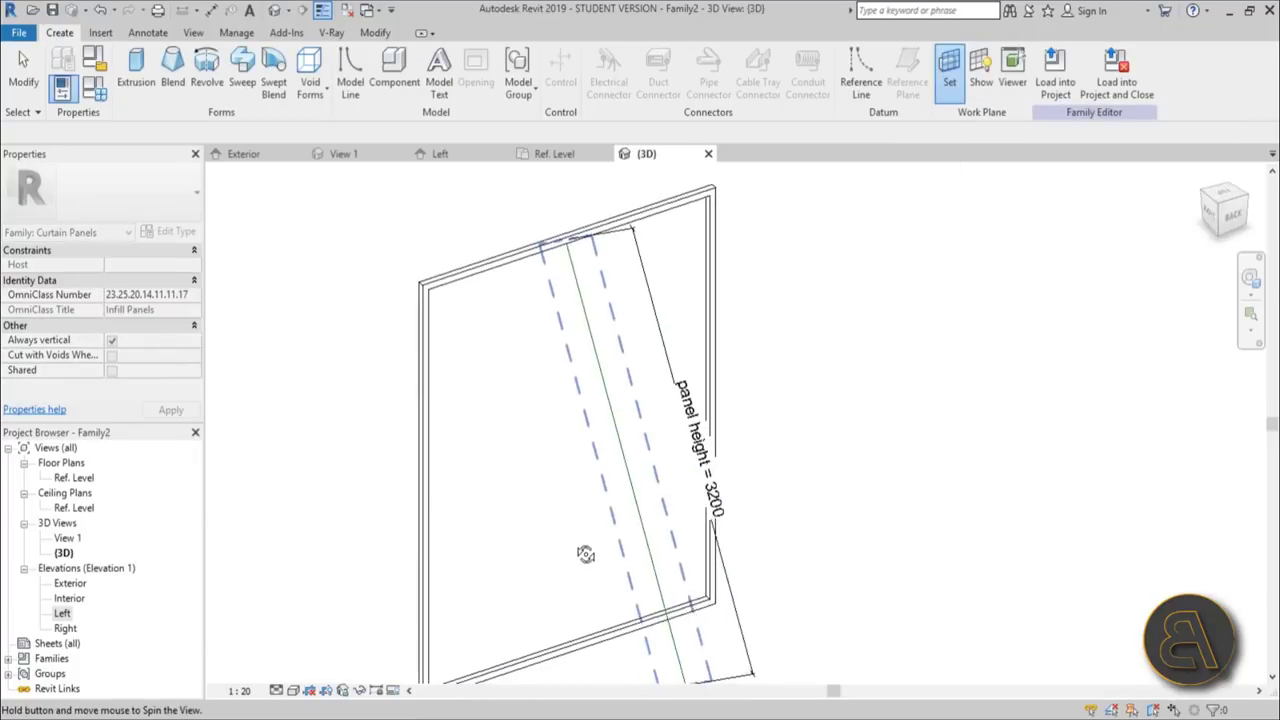
key("Tab")
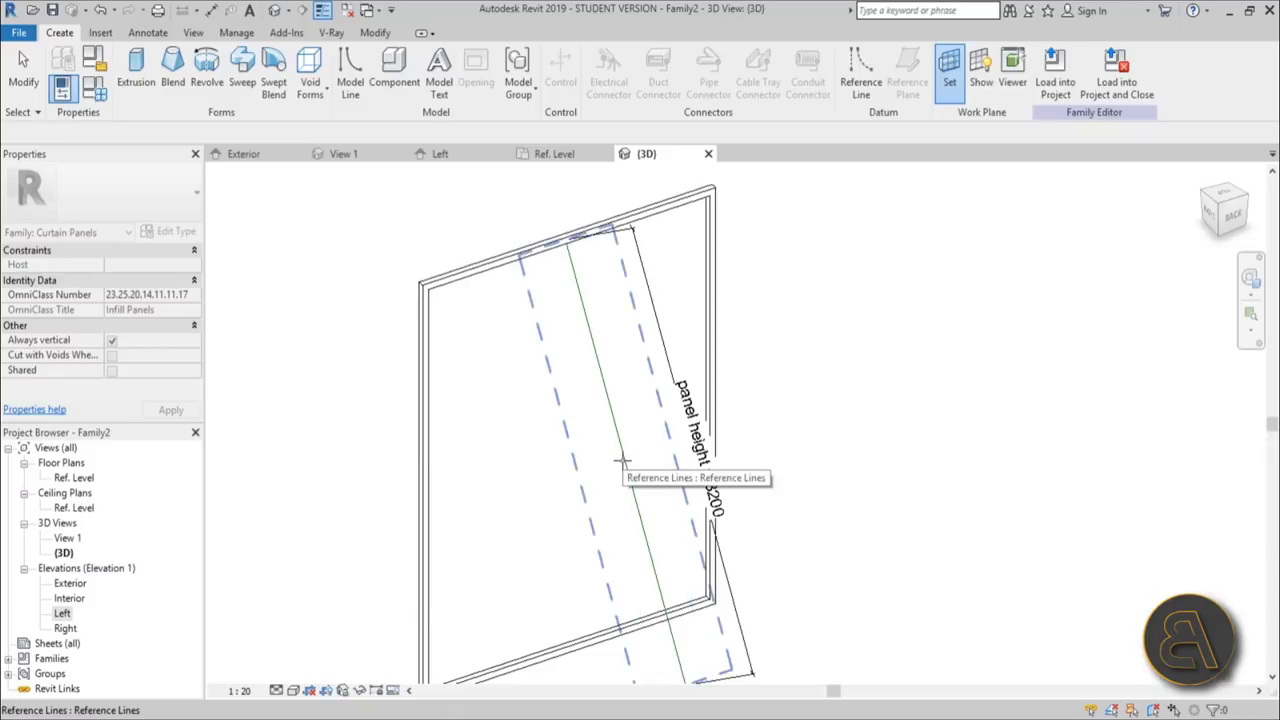
left_click(622, 461)
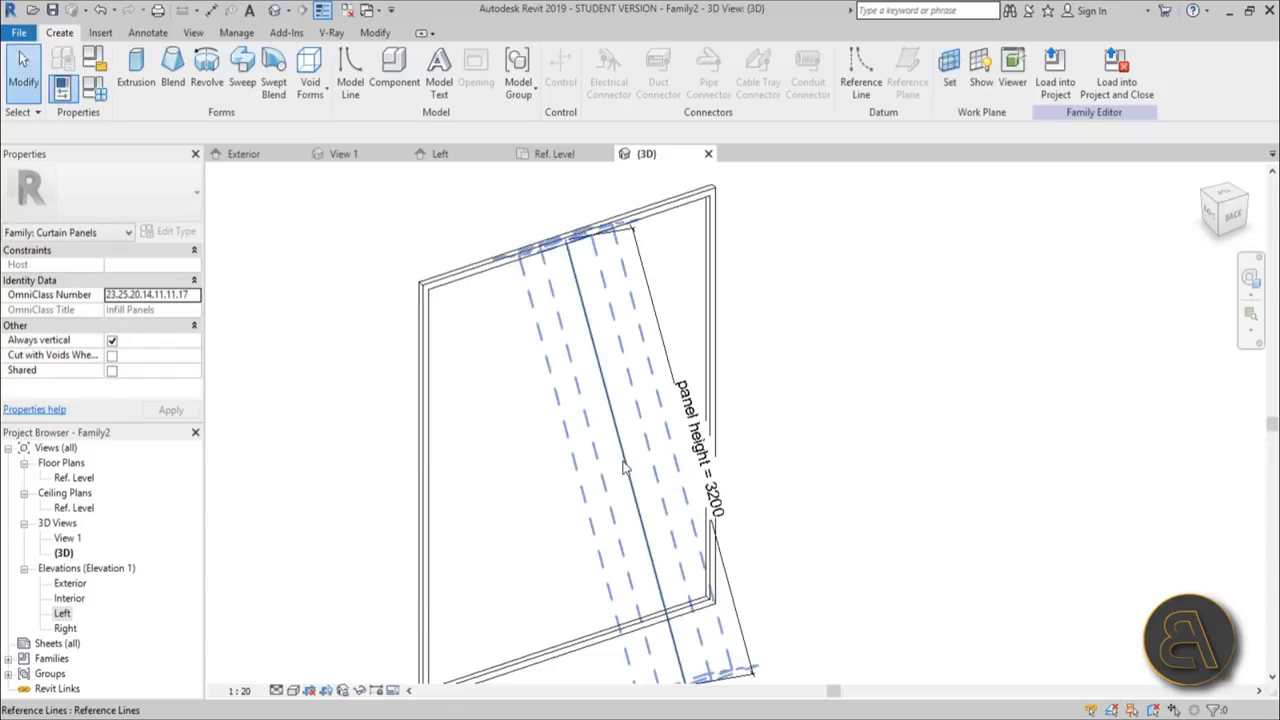
middle_click_drag(622, 461, 500, 286, "shift")
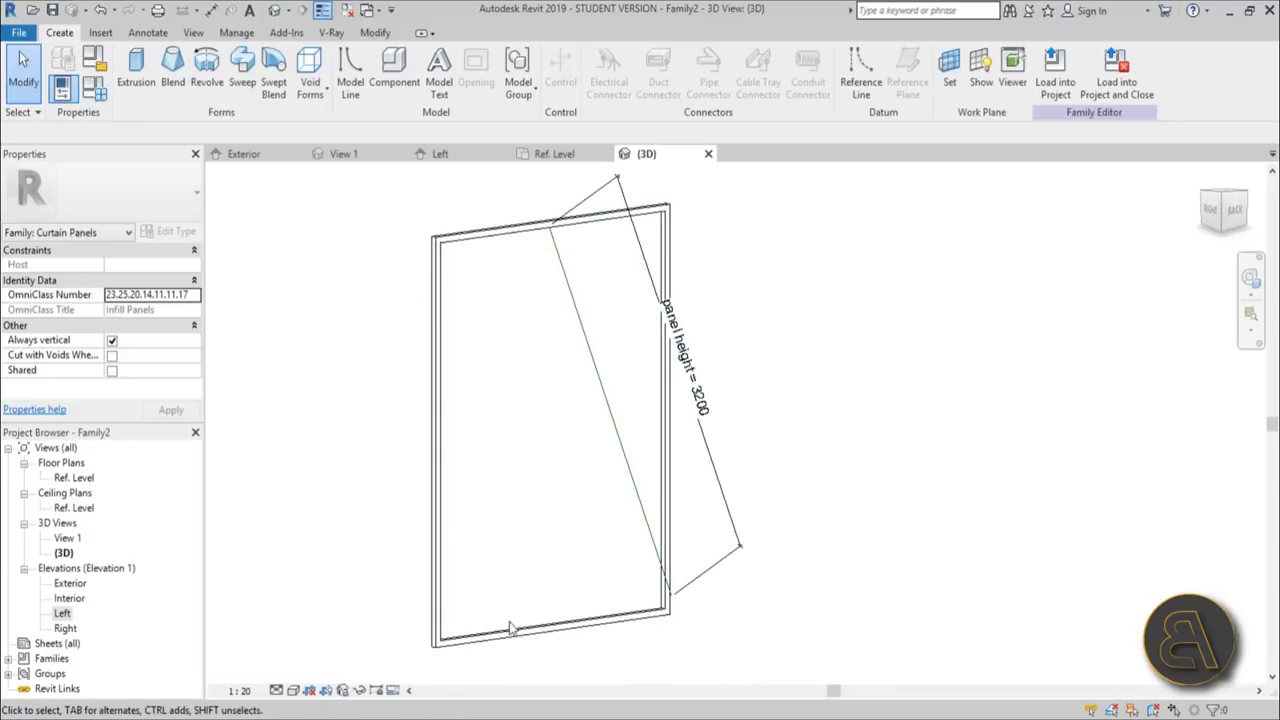
Step: Start a 50 mm deep extrusion and sketch a rectangle about 1920 by 2620 mm on the angled work plane
left_click(136, 80)
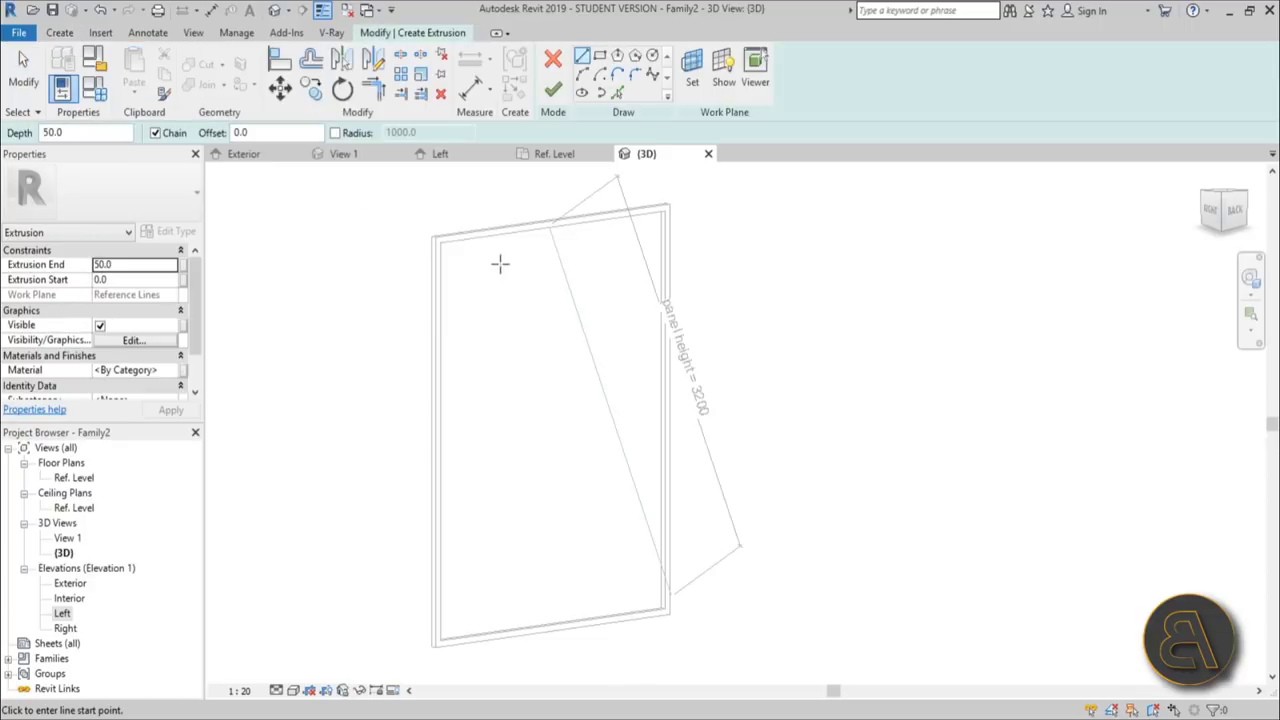
left_click(599, 58)
left_click(470, 268)
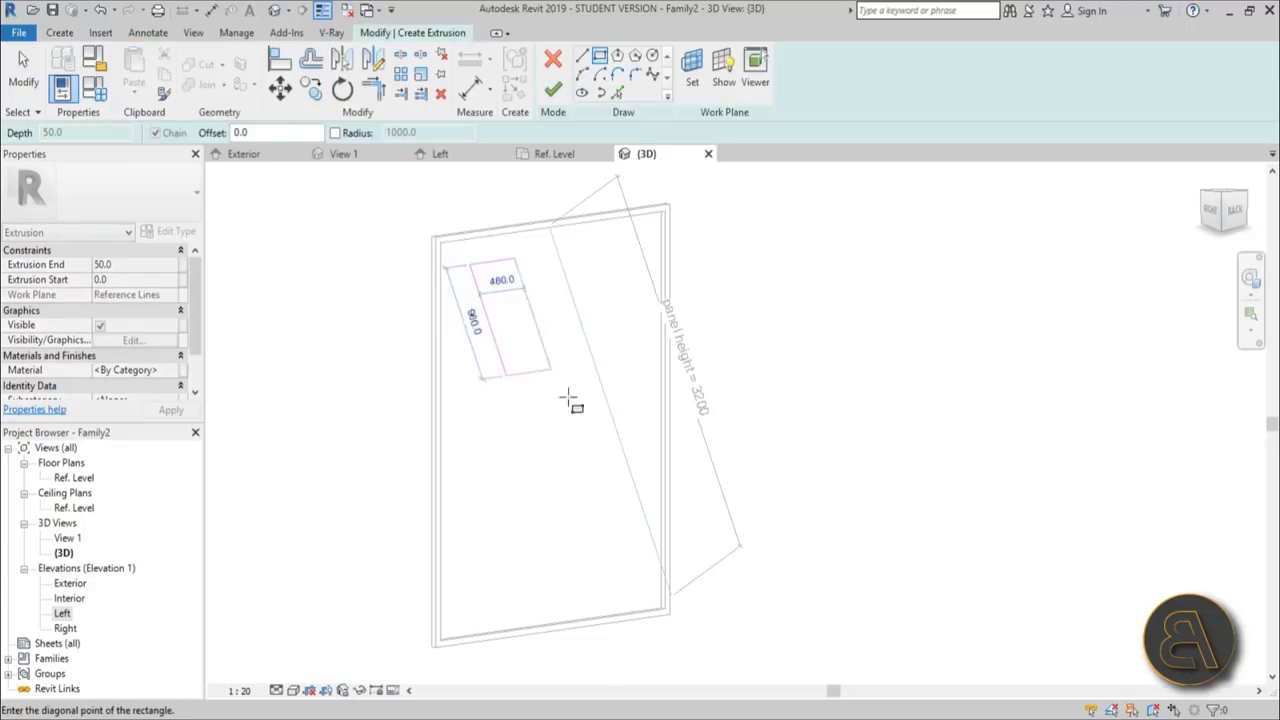
left_click(750, 545)
mouse_move(806, 560)
middle_mouse_down("shift")
mouse_move(949, 451)
mouse_move(677, 374)
mouse_move(994, 417)
middle_mouse_up("shift")
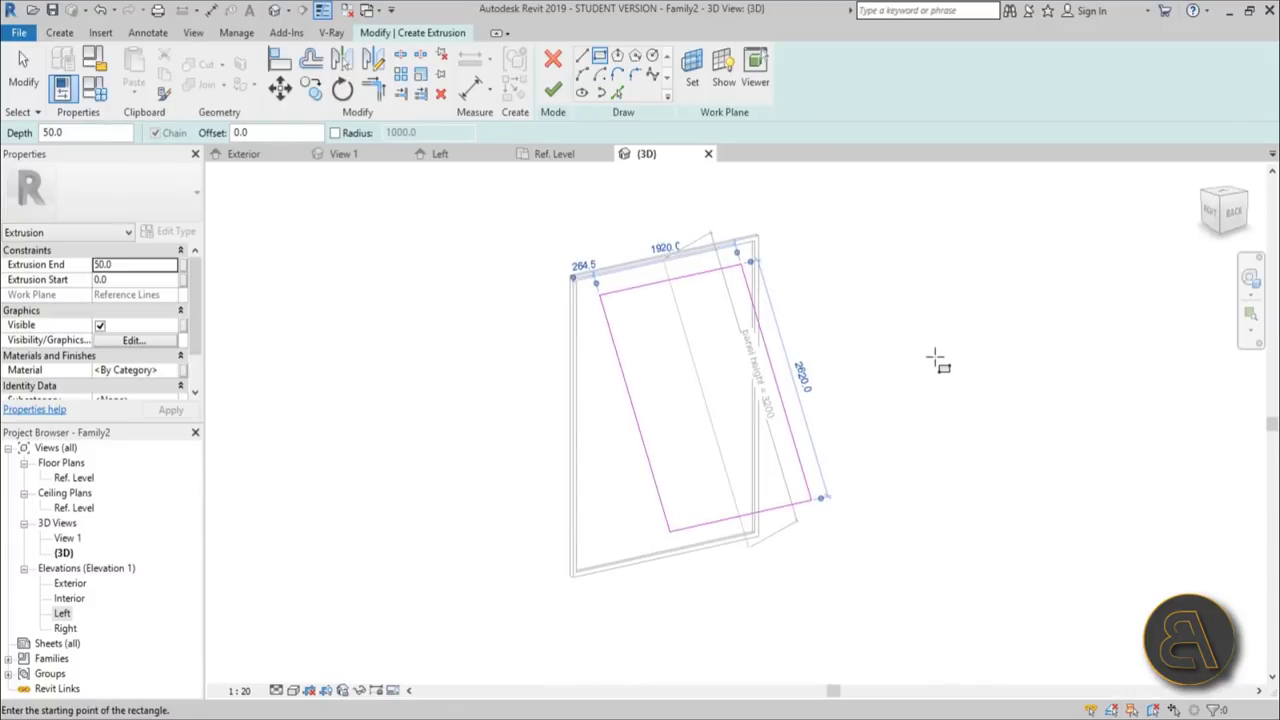
key("Escape")
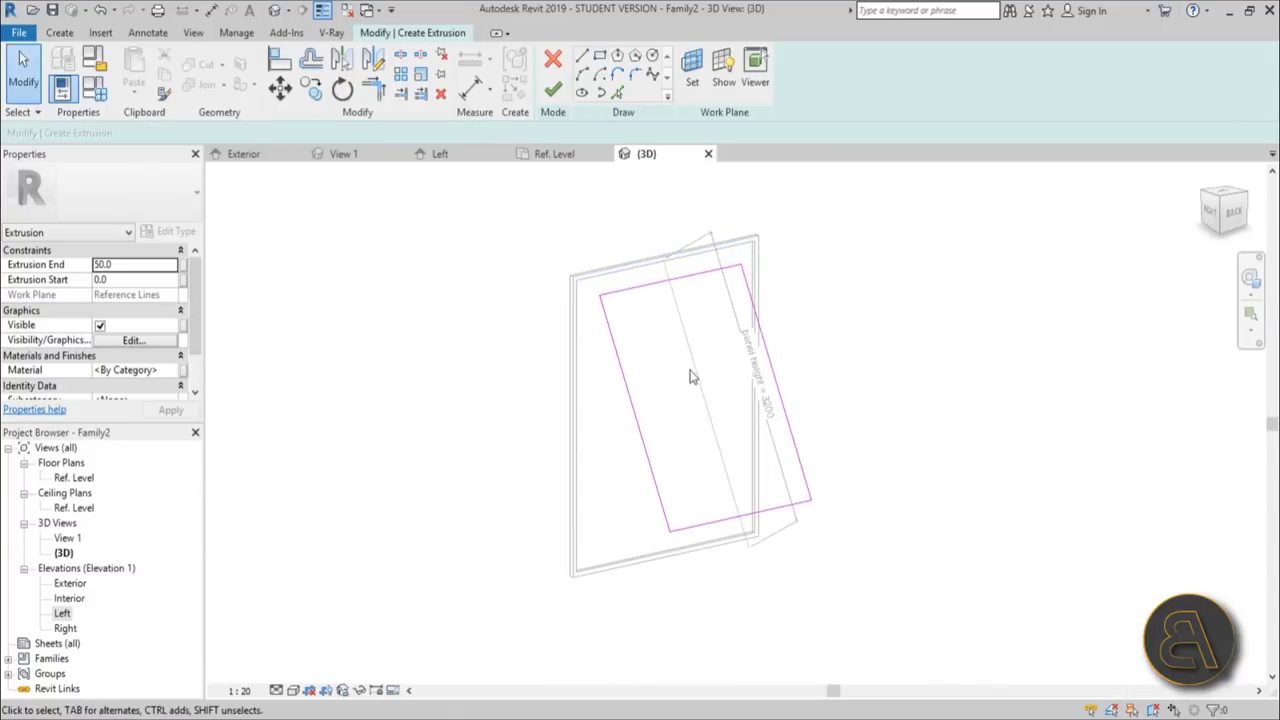
middle_click_drag(894, 391, 778, 265, "shift")
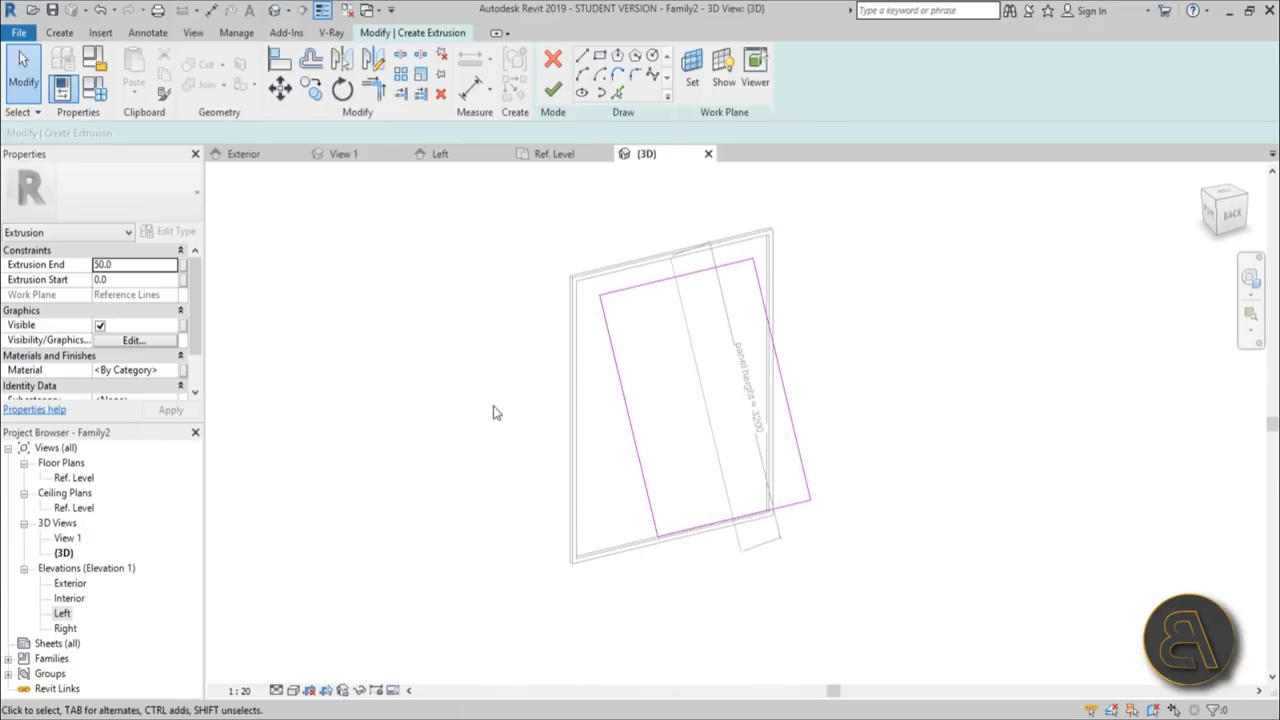
Step: Dimension the rectangle's two long sides to the central reference line above the frame and make the spacing equal
key("d")
key("i")
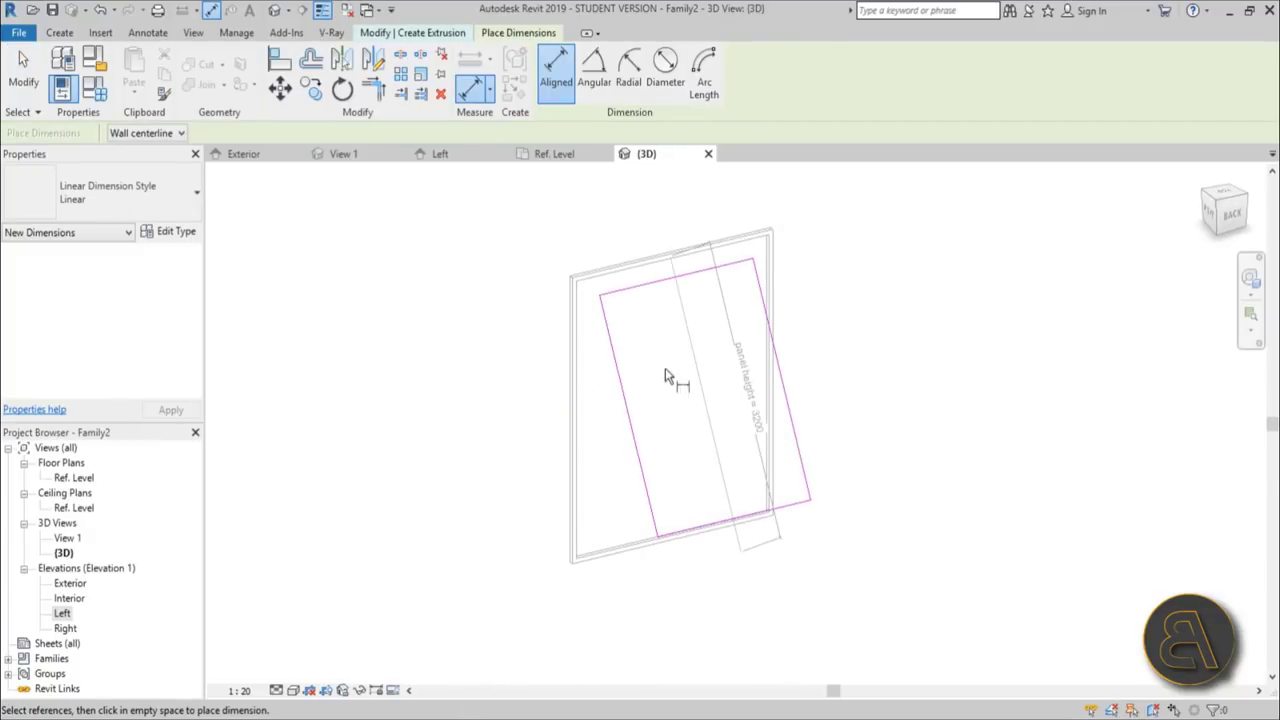
left_click(620, 368)
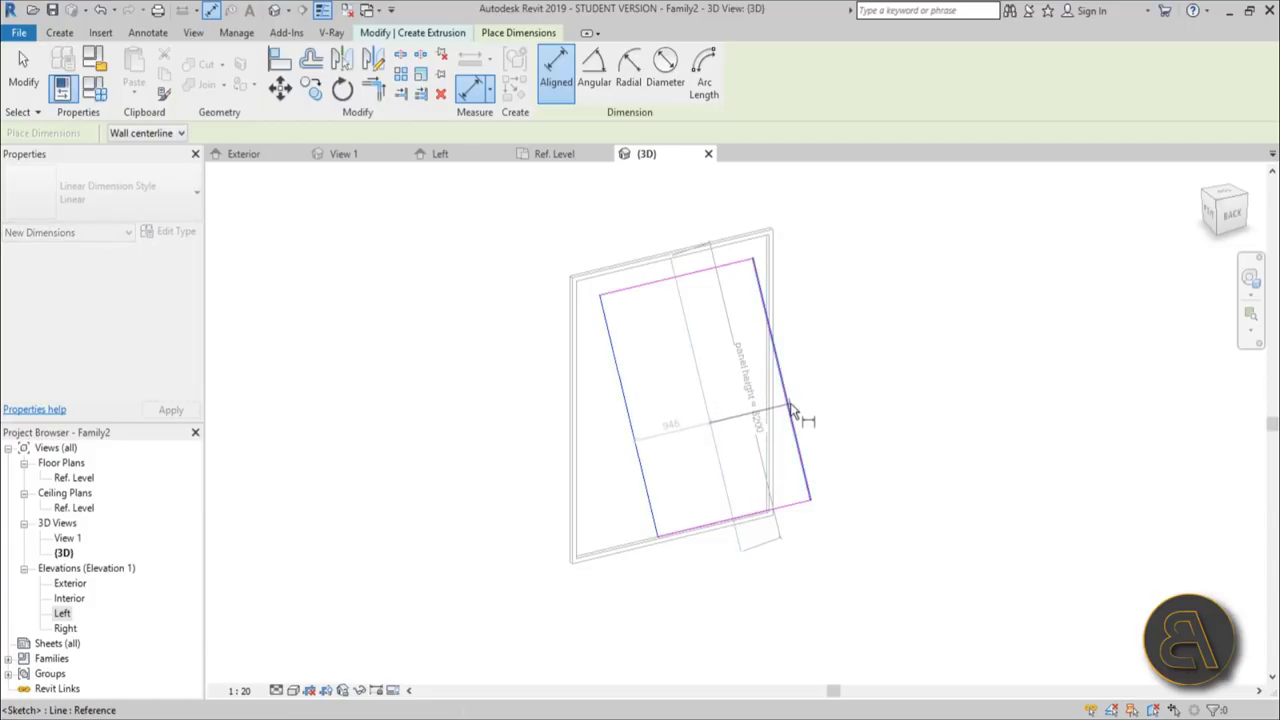
left_click(792, 415)
middle_click_drag(787, 263, 772, 408)
left_click(630, 300)
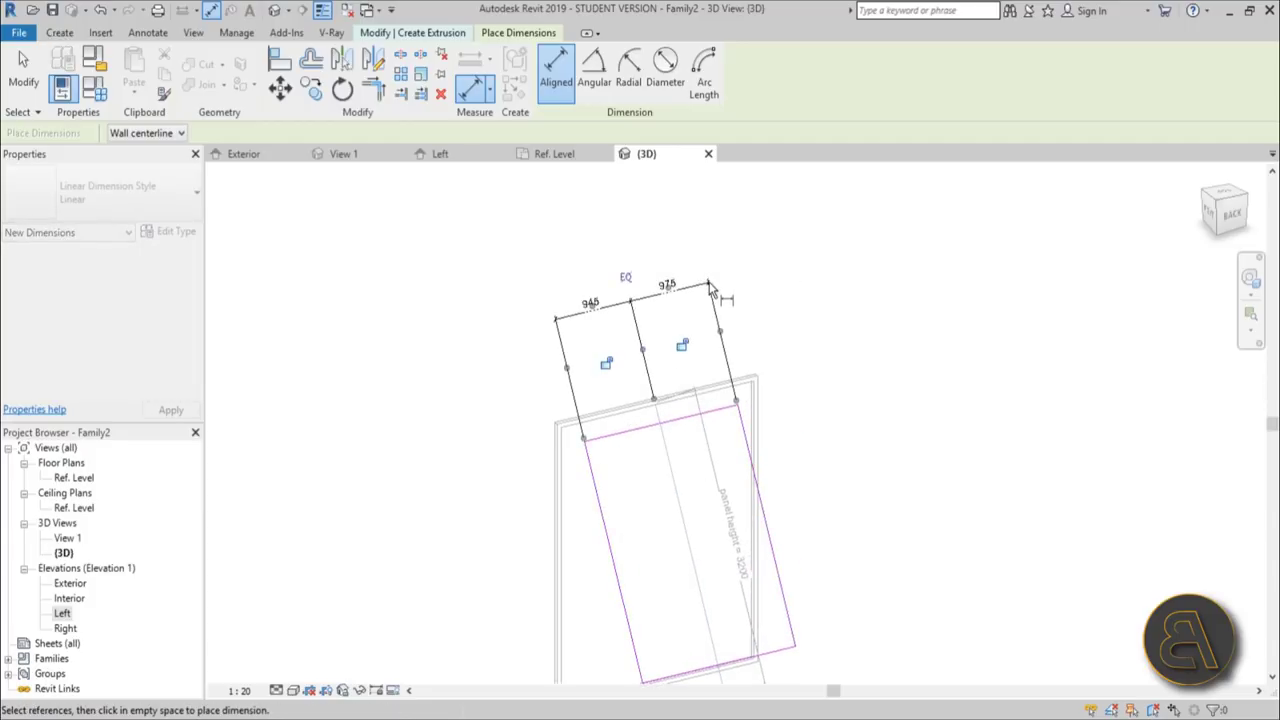
left_click(627, 281)
Step: Add an overall width dimension between the rectangle's two long sides, placed above the equal-spacing dimension
scroll(630, 505, "up", 2)
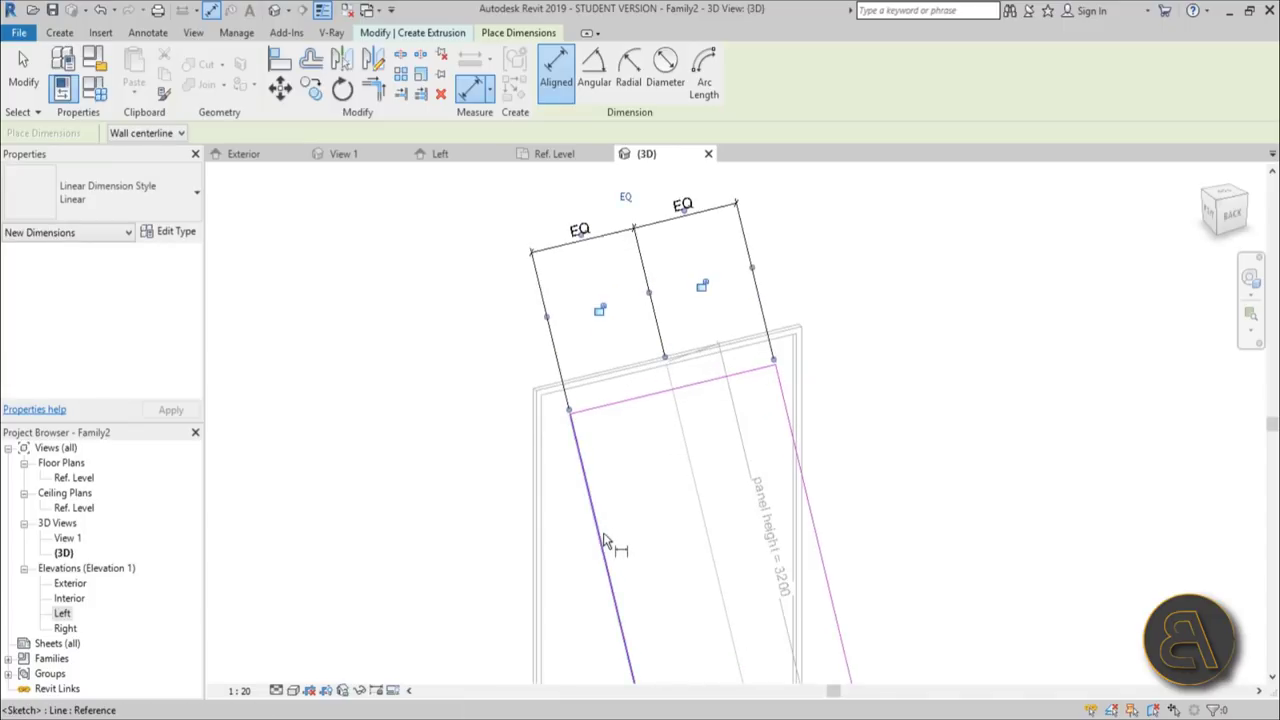
left_click(604, 540)
left_click(789, 423)
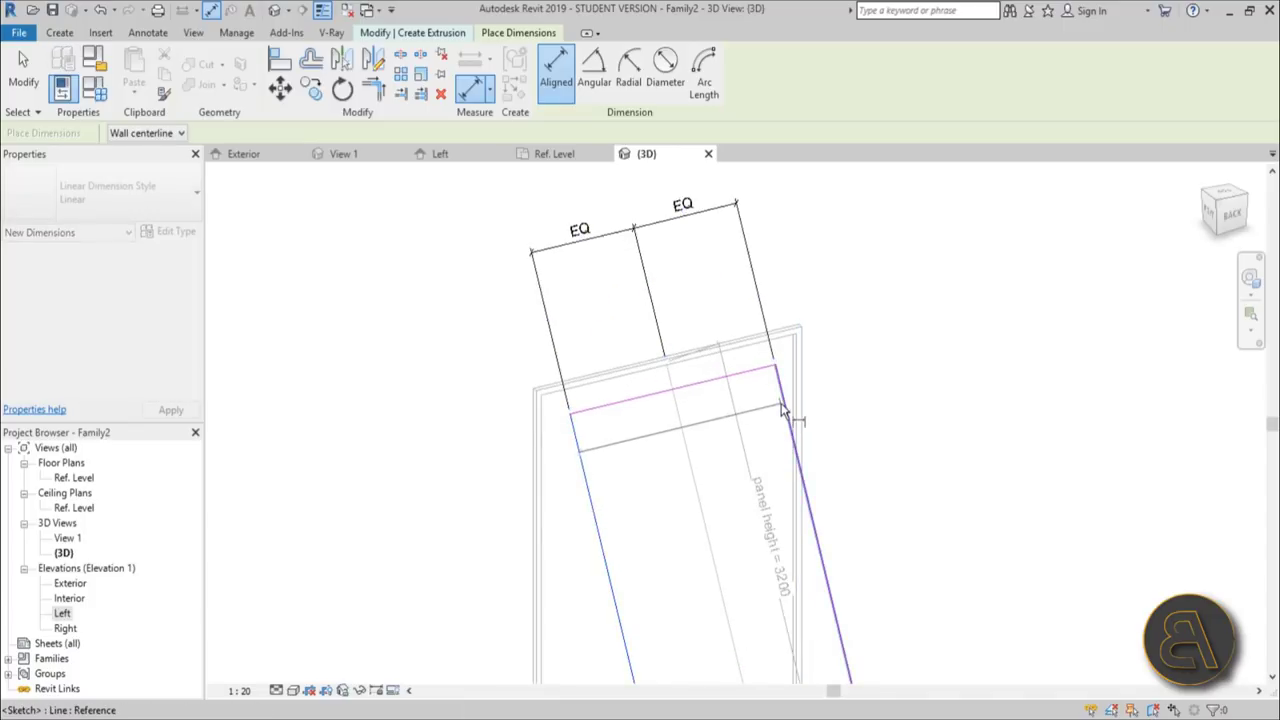
scroll(787, 393, "down", 1)
left_click(690, 245)
key("Escape")
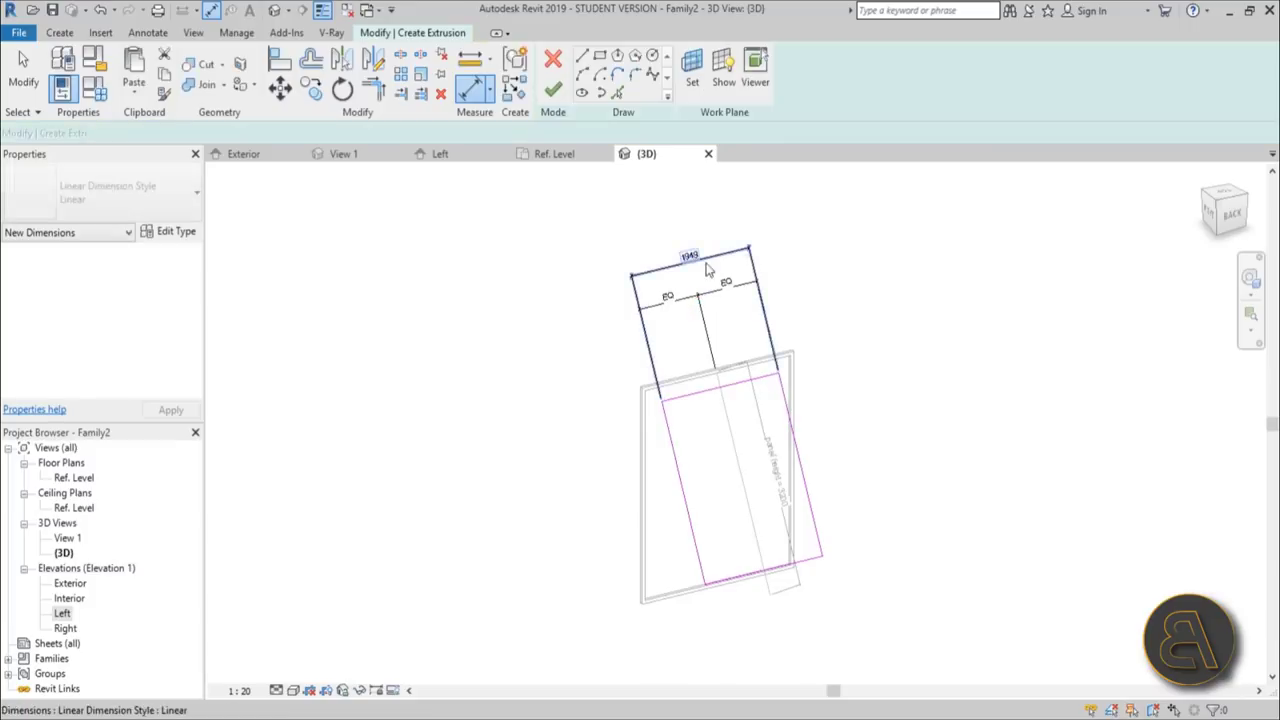
Step: Check the rectangle against the frame and finish the sketch to create the tilted panel extrusion
scroll(695, 258, "up", 2)
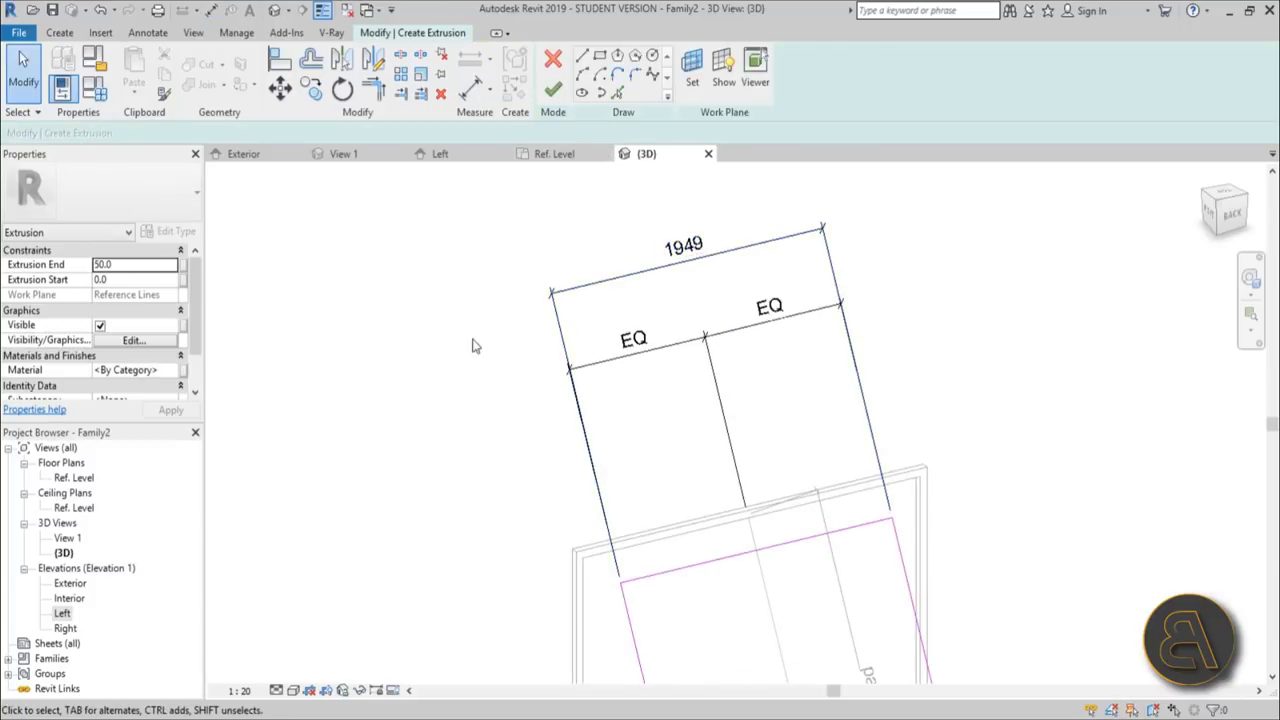
middle_click_drag(474, 343, 549, 383, "shift")
scroll(549, 383, "up", 4)
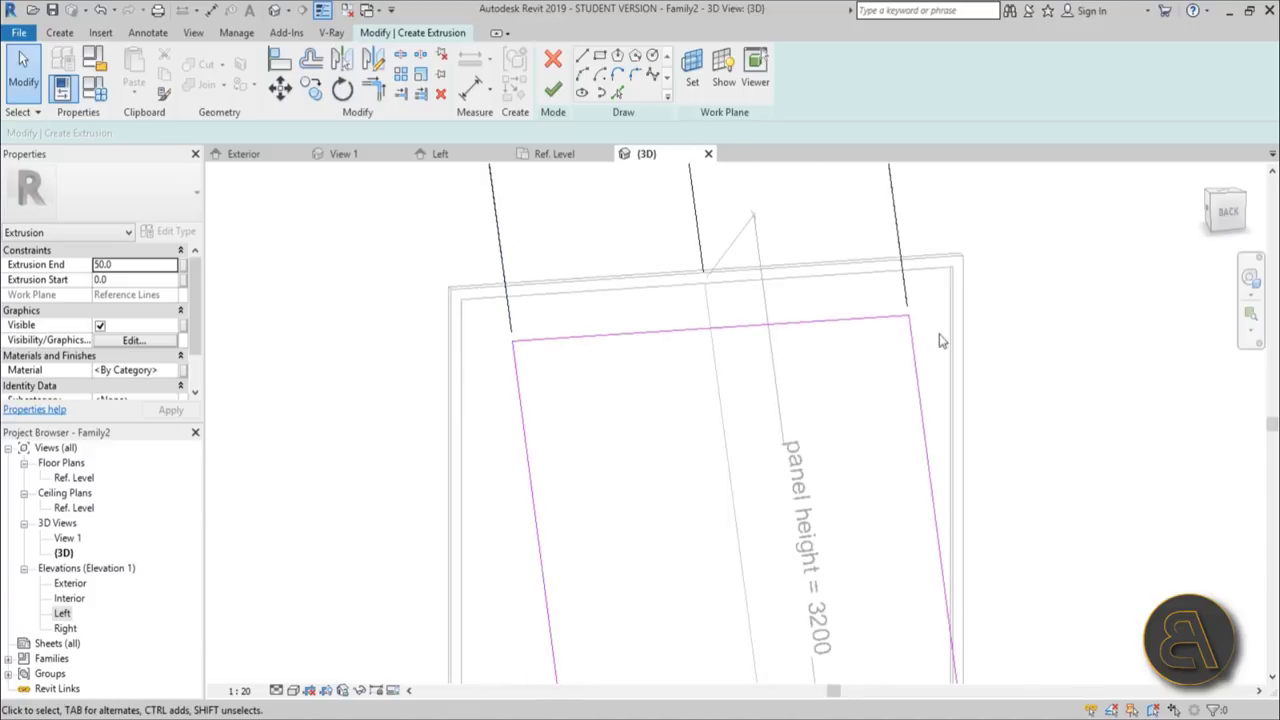
scroll(474, 323, "up", 3)
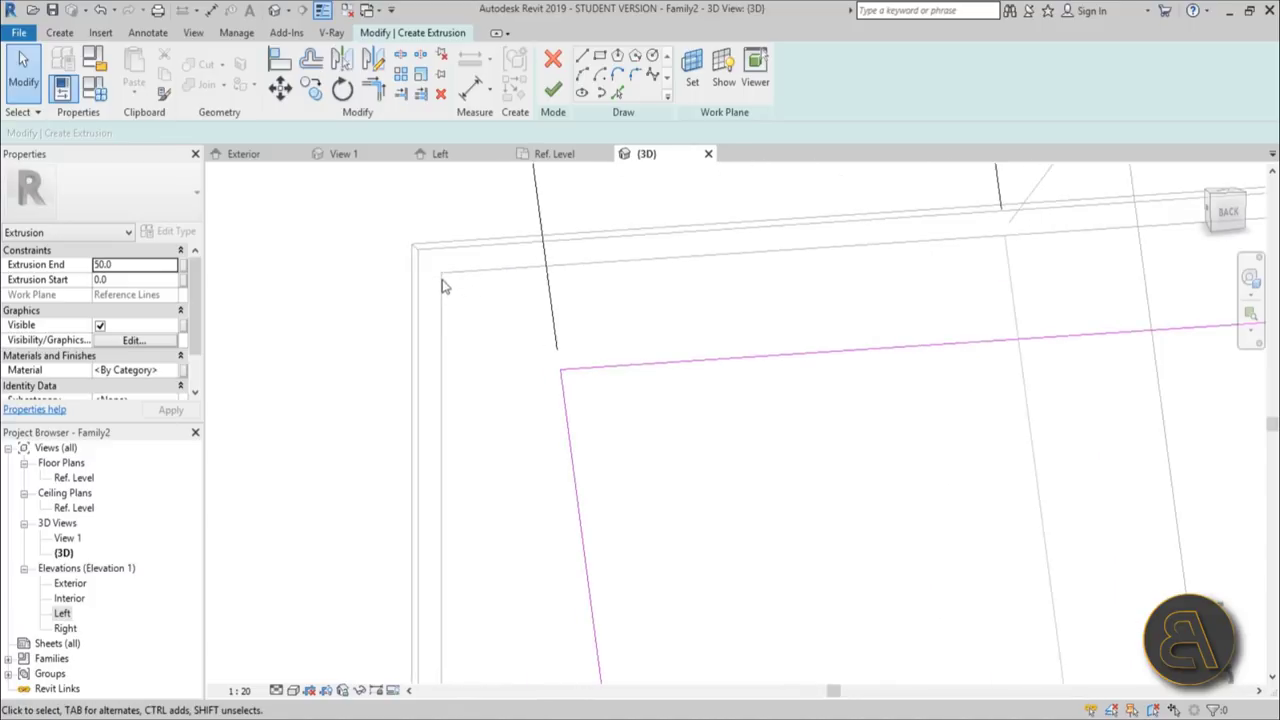
middle_click_drag(445, 287, 477, 329, "shift")
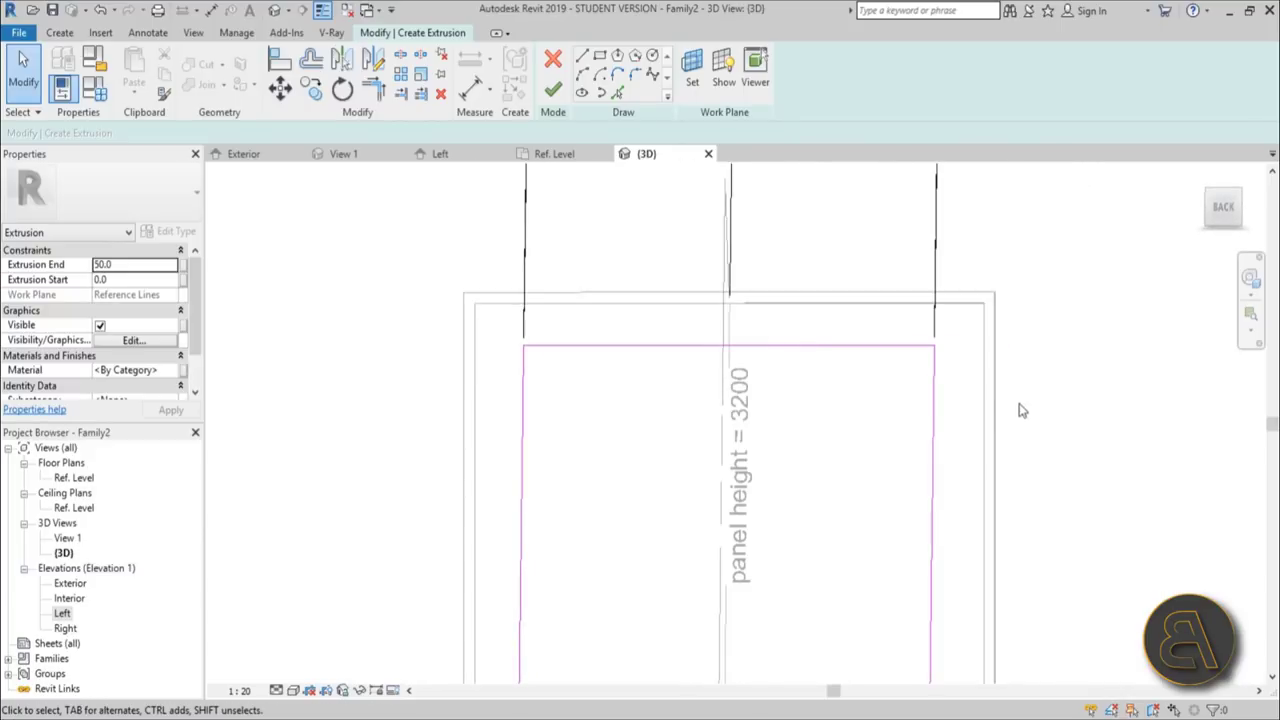
scroll(624, 316, "down", 3)
middle_click_drag(624, 316, 709, 437, "shift")
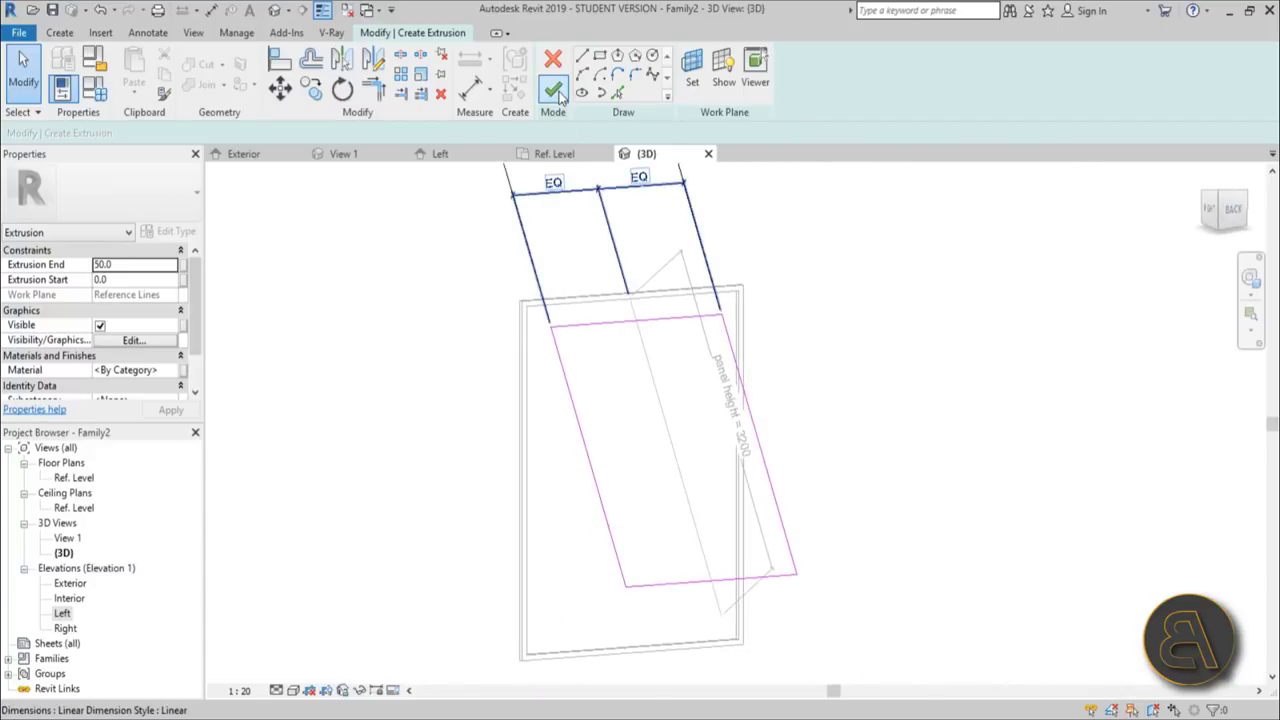
left_click(556, 90)
left_click(466, 316)
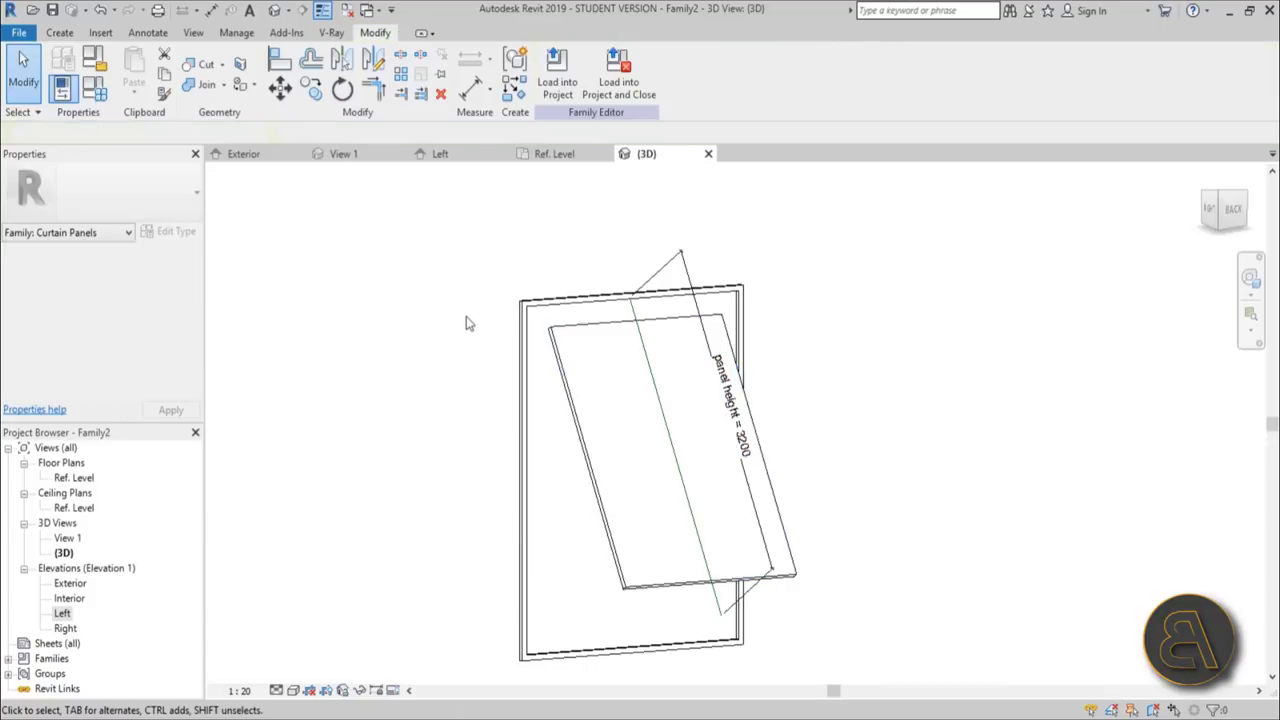
Step: Inspect the new panel inside the frame in the Interior and Exterior elevations
double_click(69, 598)
double_click(70, 583)
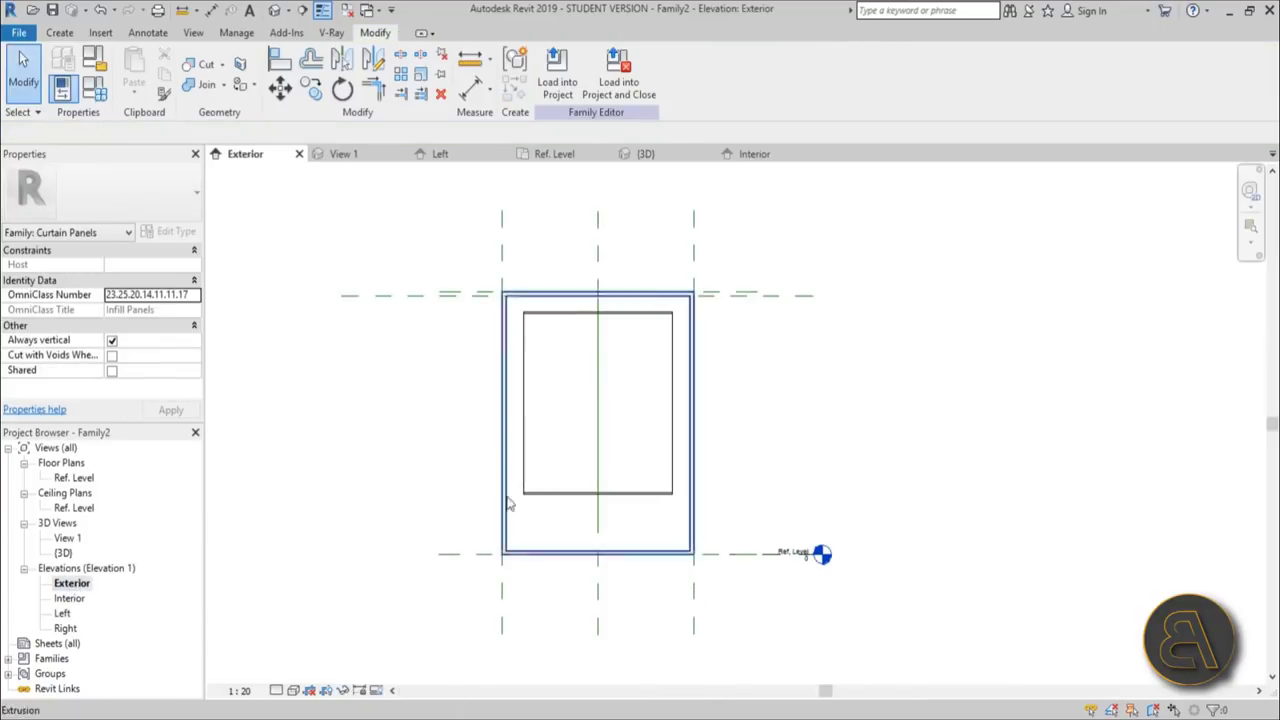
middle_click_drag(583, 455, 580, 455)
Step: In the Ref. Level floor plan, dimension the overall width between the Left and Right reference planes, placing it above the equal-spacing dimension
double_click(75, 479)
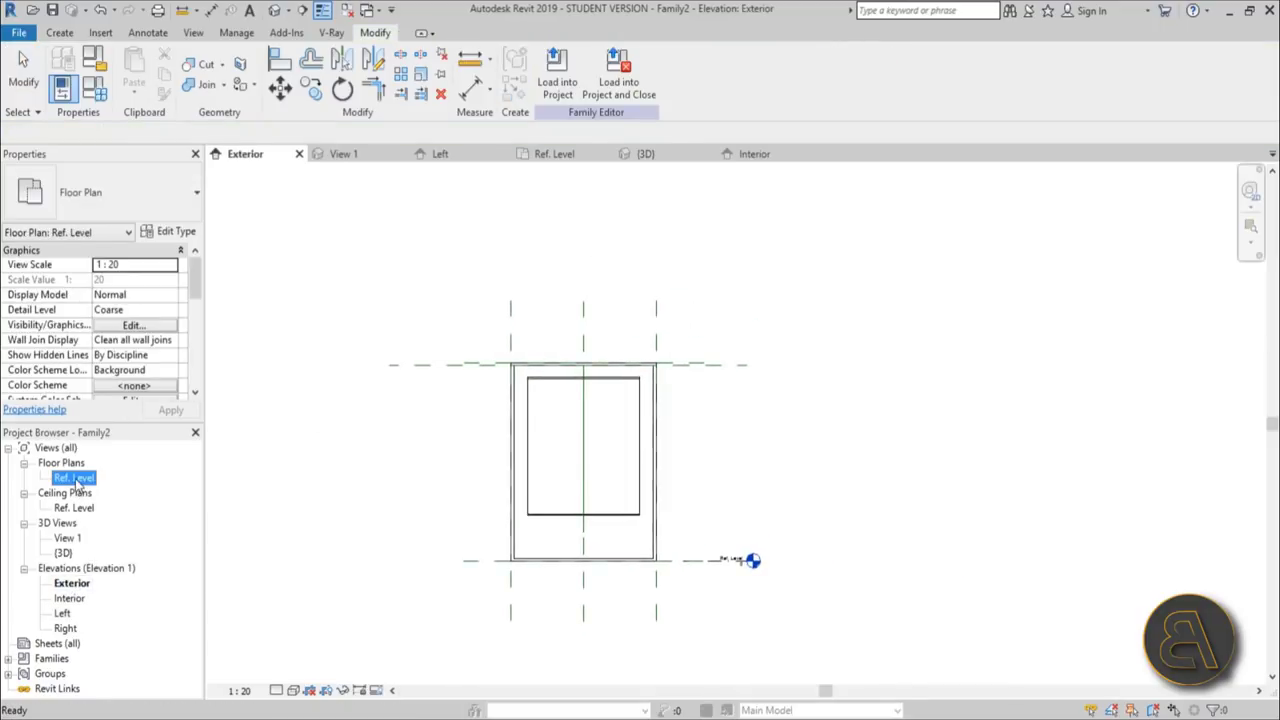
scroll(535, 410, "up", 3)
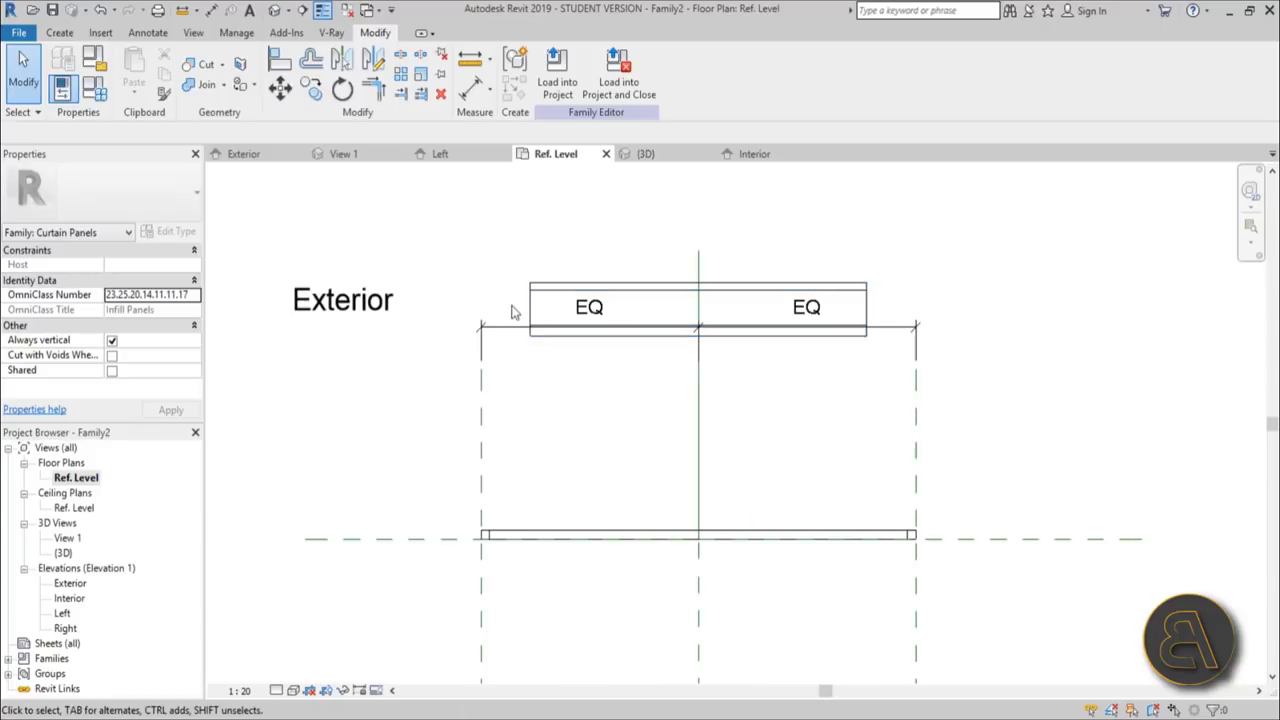
left_click(483, 415)
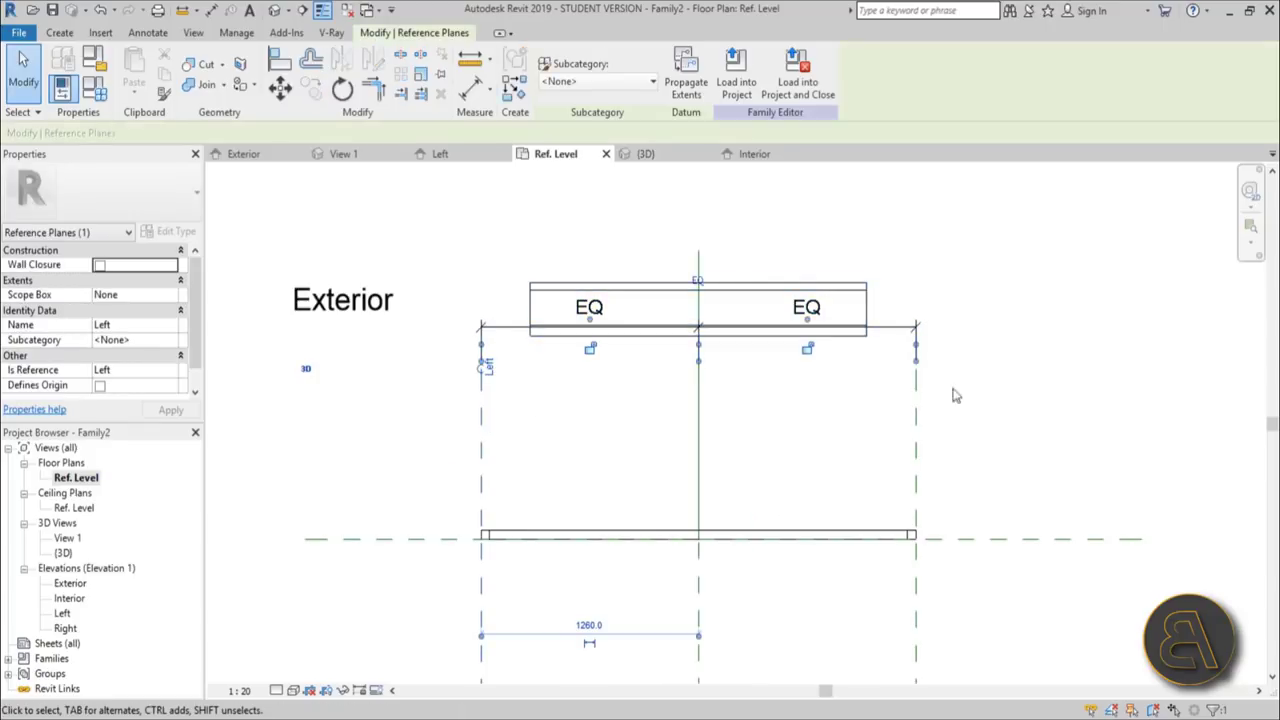
left_click(835, 416)
left_click(471, 89)
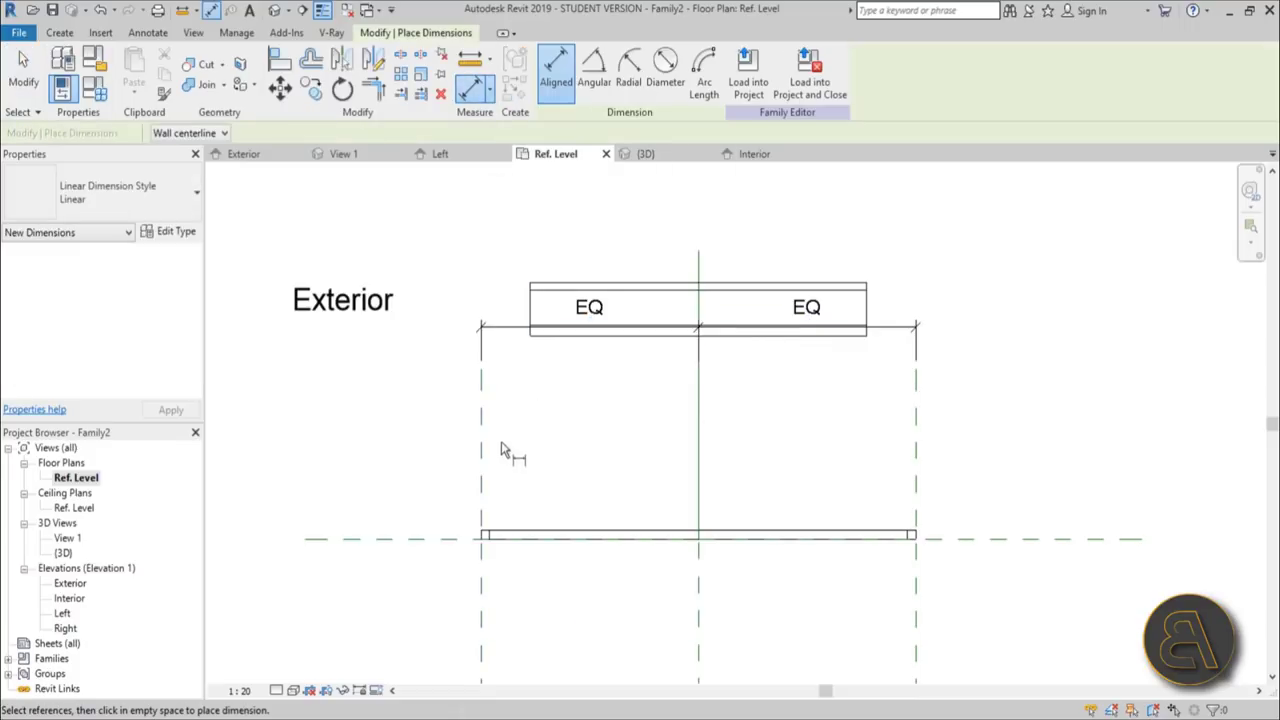
left_click(483, 451)
left_click(916, 448)
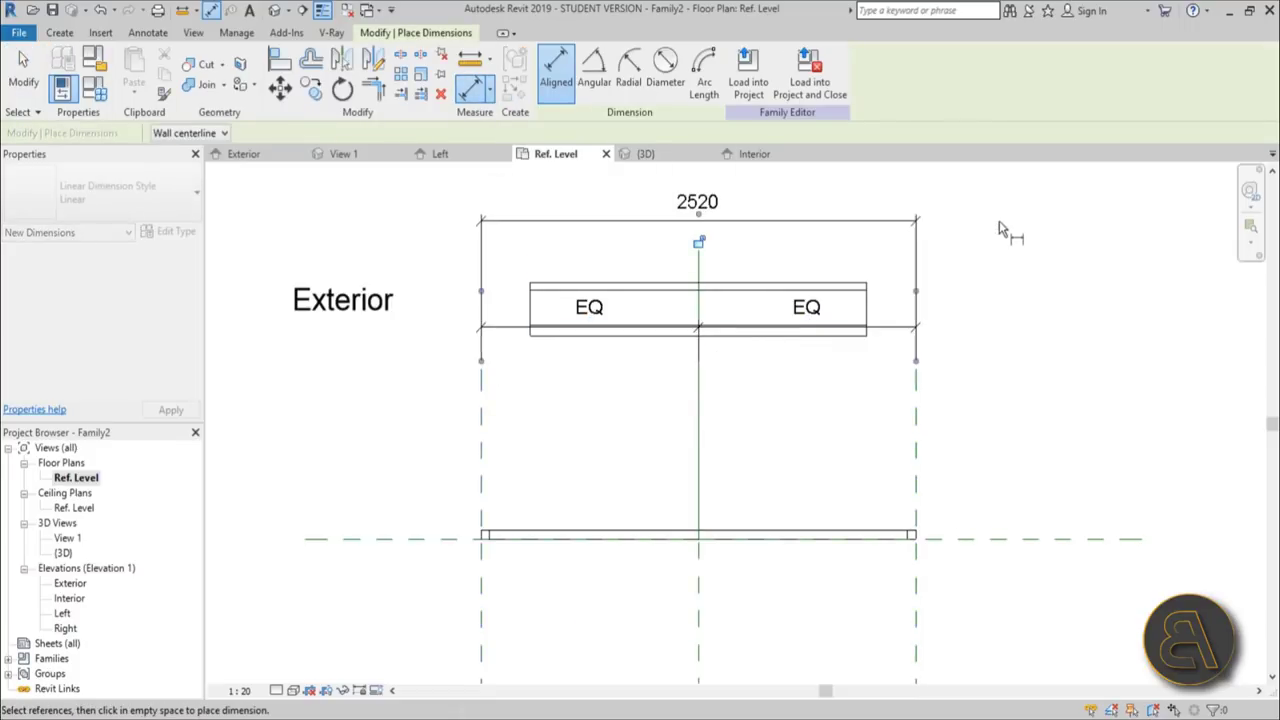
left_click(999, 224)
key("Escape")
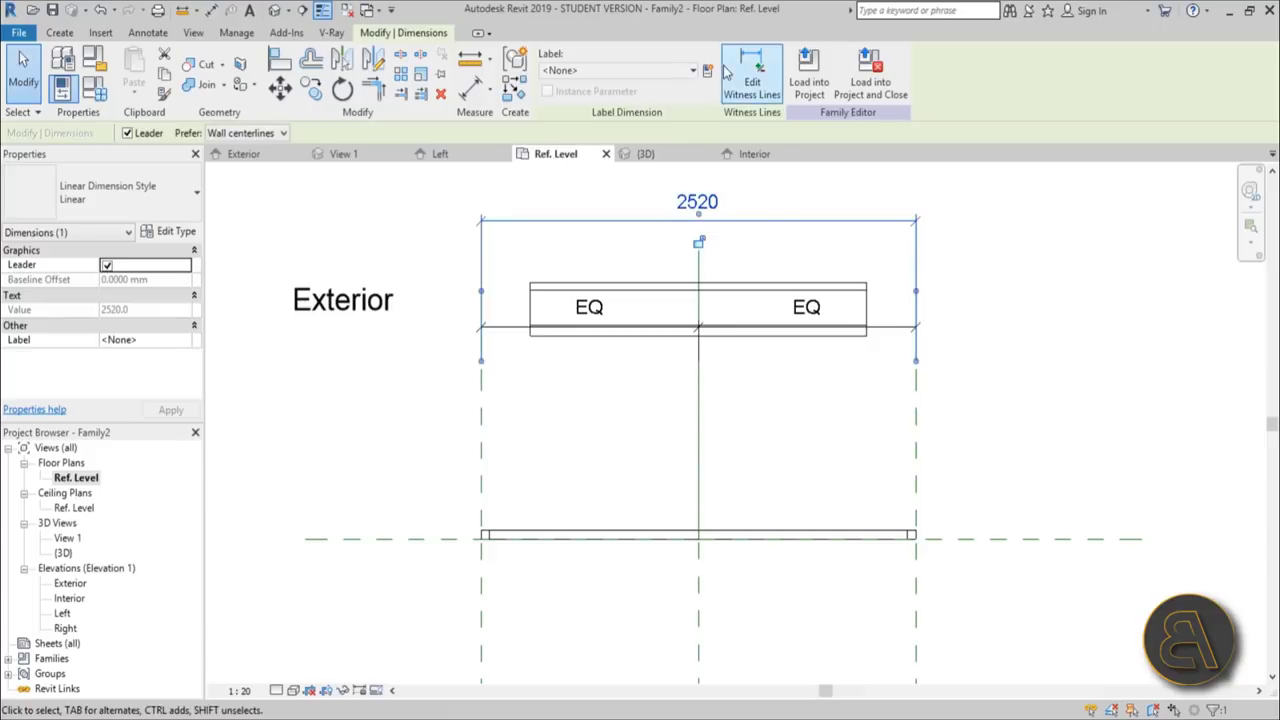
Step: Label the overall width dimension with a new instance reporting parameter named width
left_click(707, 70)
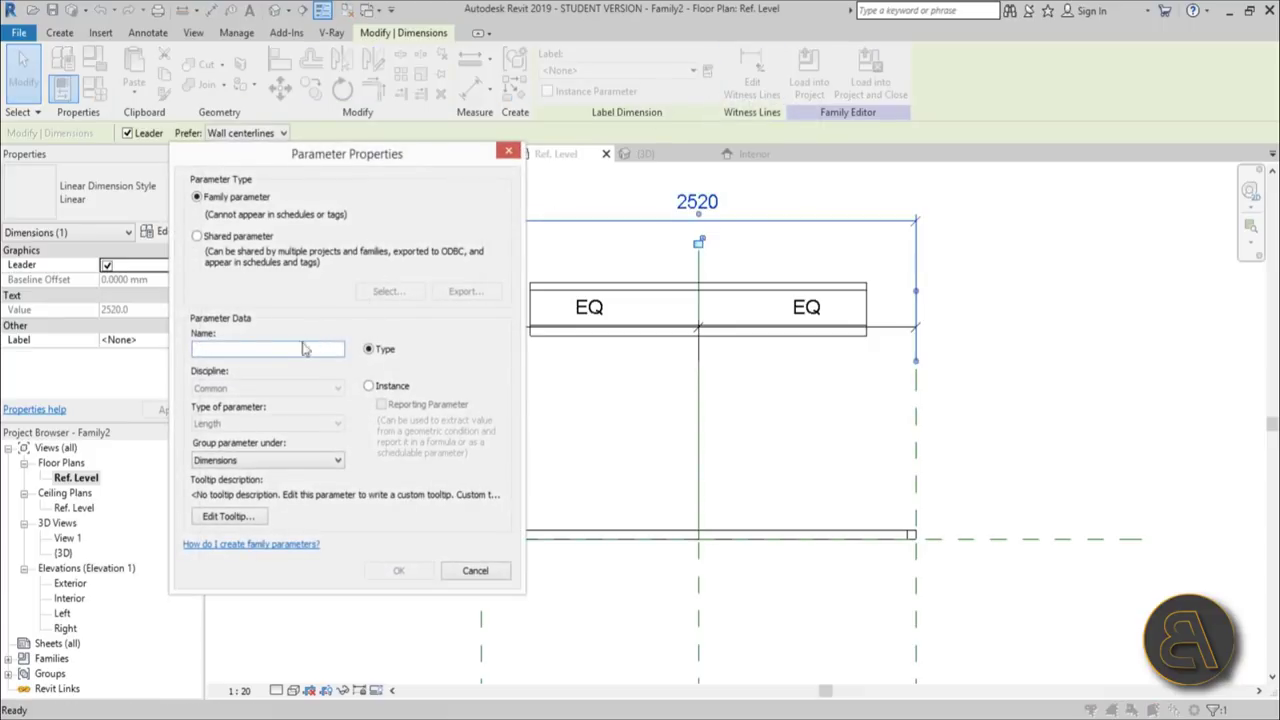
type("width")
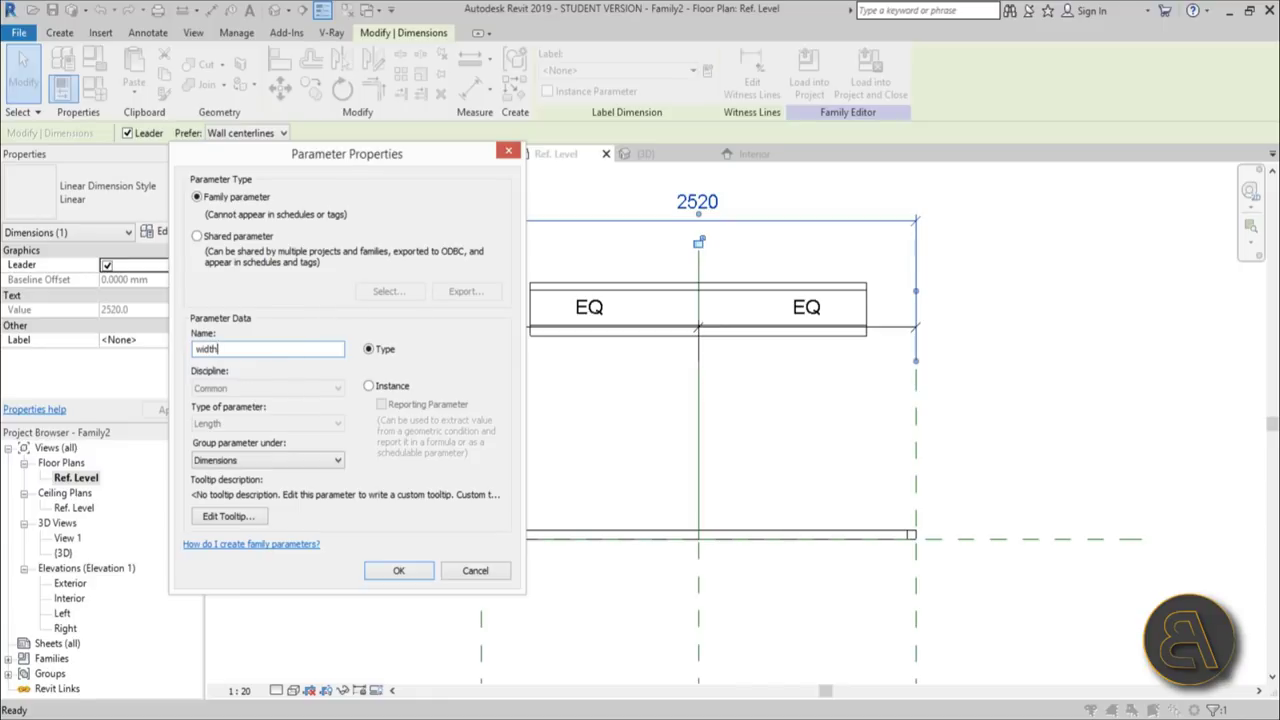
left_click(394, 387)
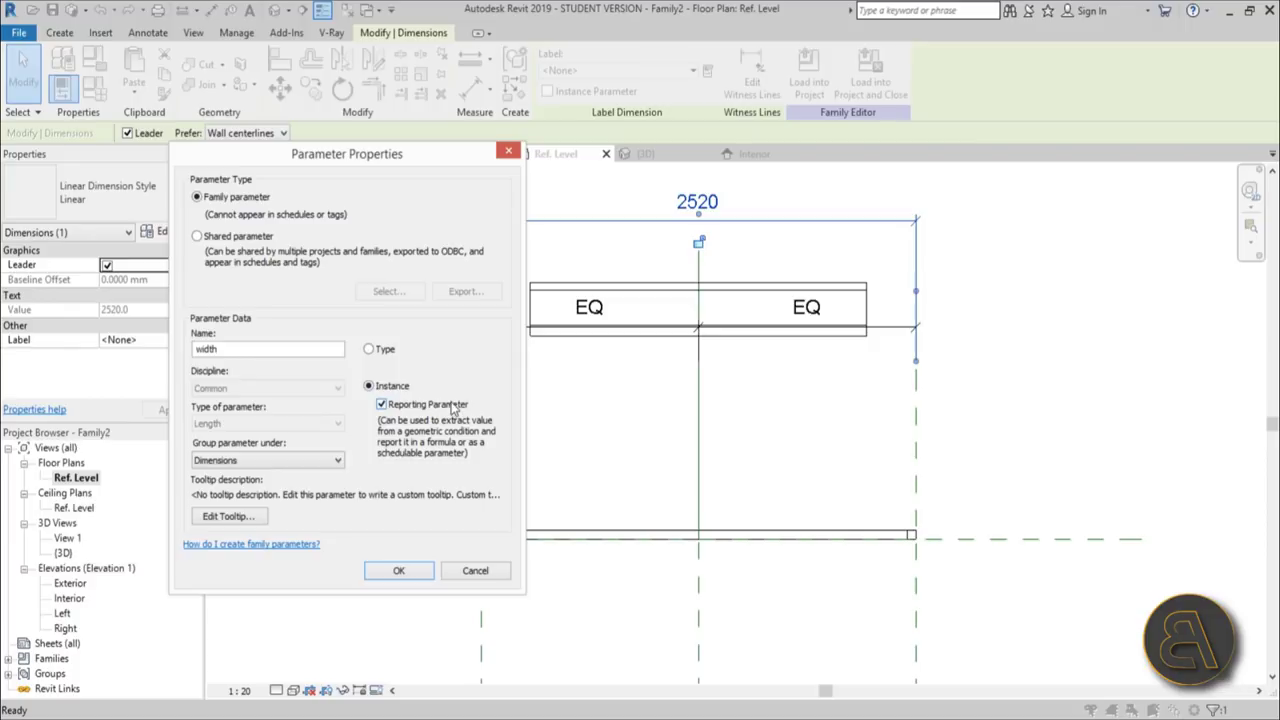
left_click(398, 570)
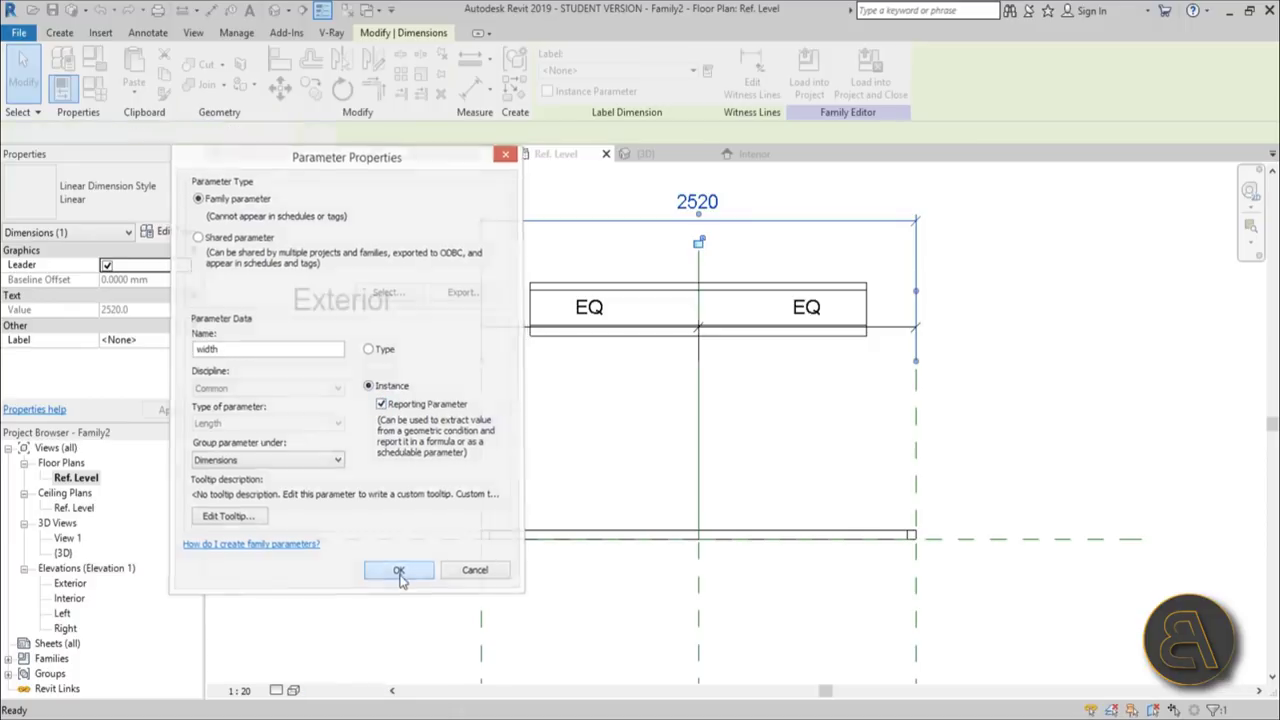
Step: Open the tilted panel extrusion's sketch for editing in the 3D view
left_click(300, 10)
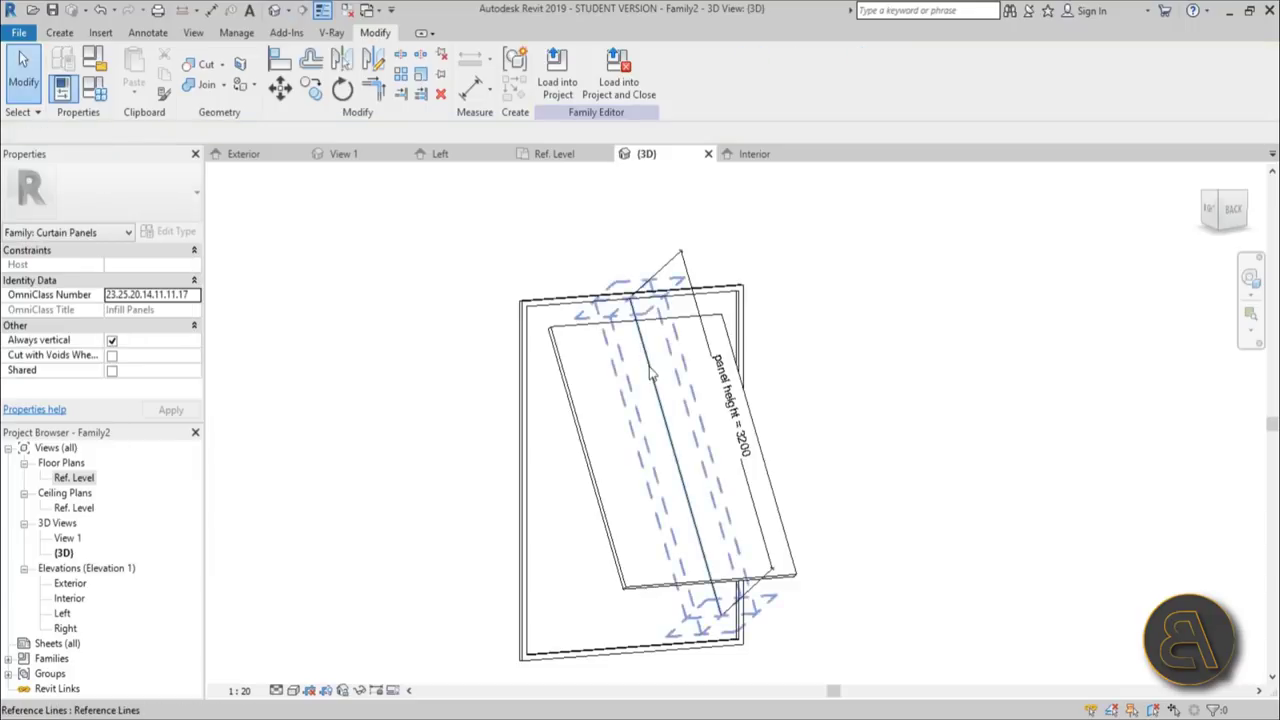
left_click(565, 362)
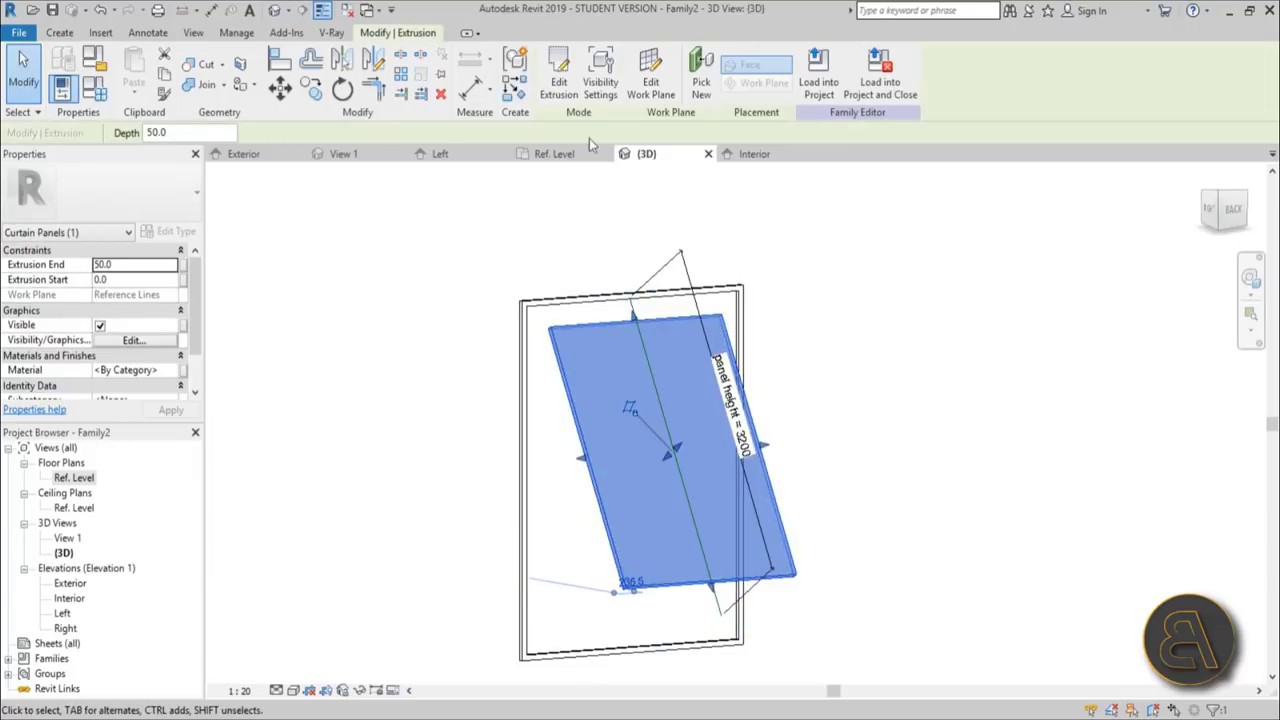
left_click(558, 100)
middle_click_drag(612, 262, 602, 430)
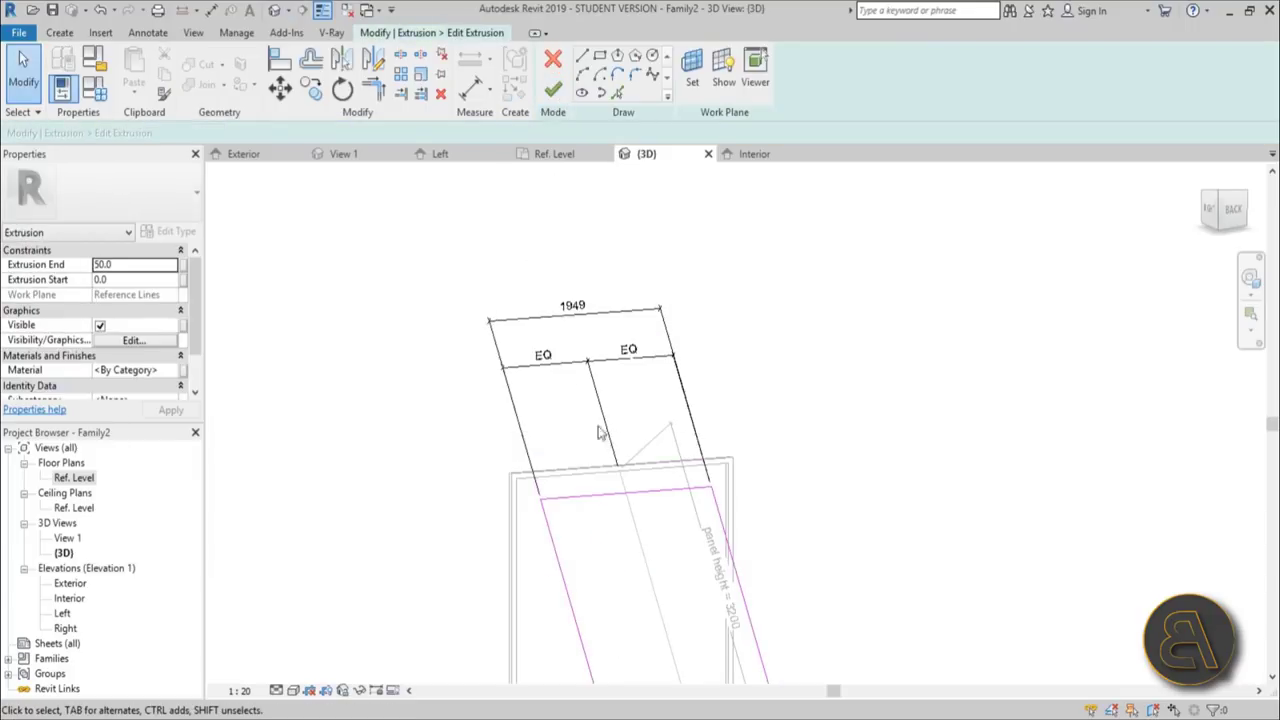
Step: Try labelling the panel sketch's overall width dimension with a new type parameter named panel width, and undo it
left_click(565, 320)
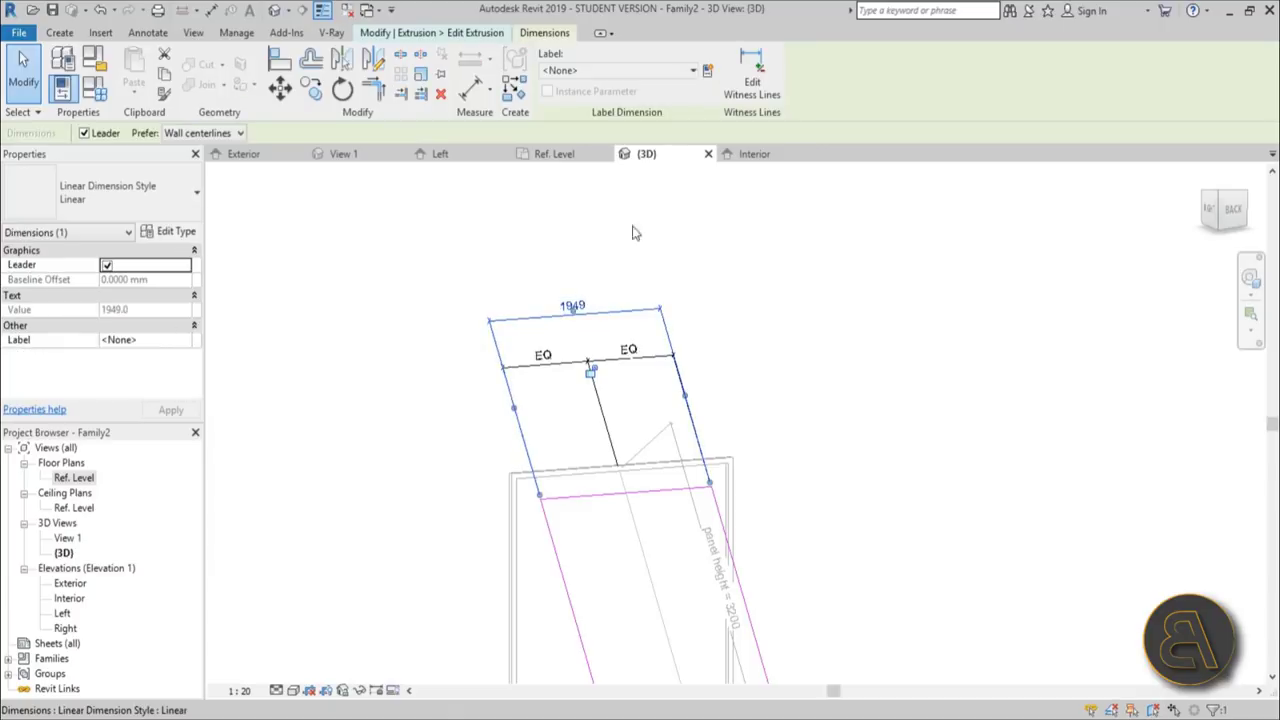
left_click(707, 70)
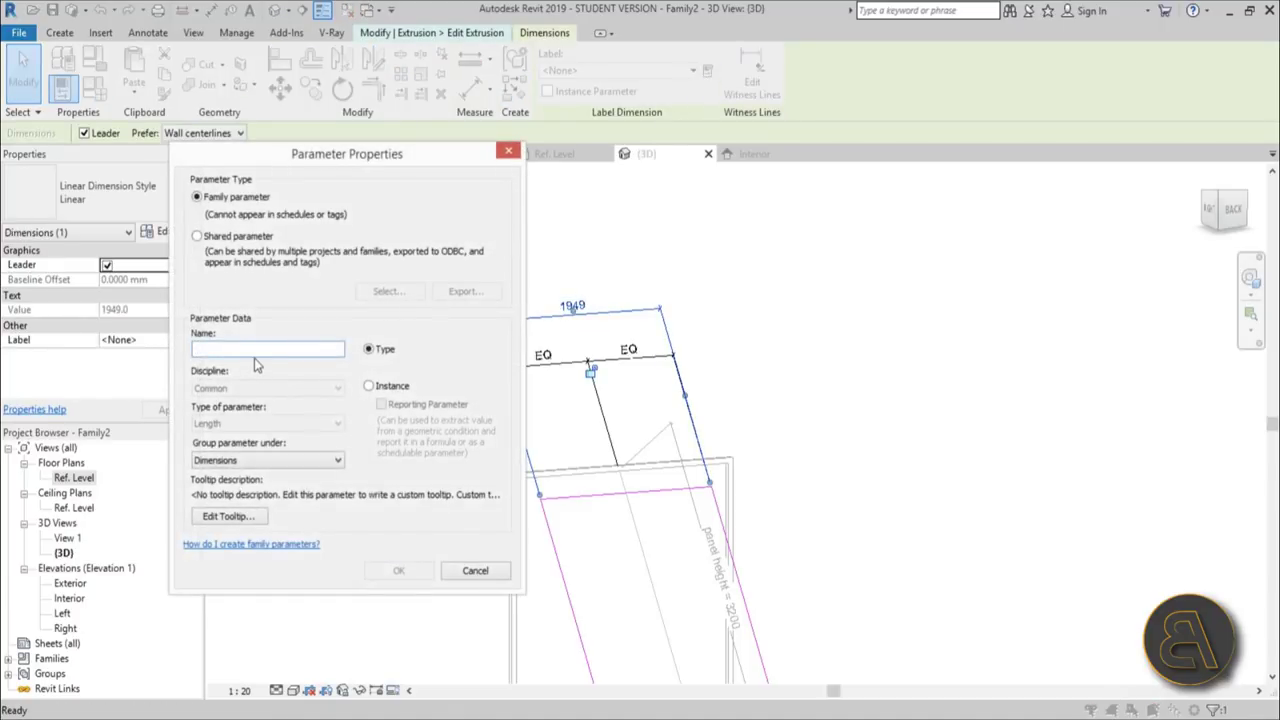
type("panel")
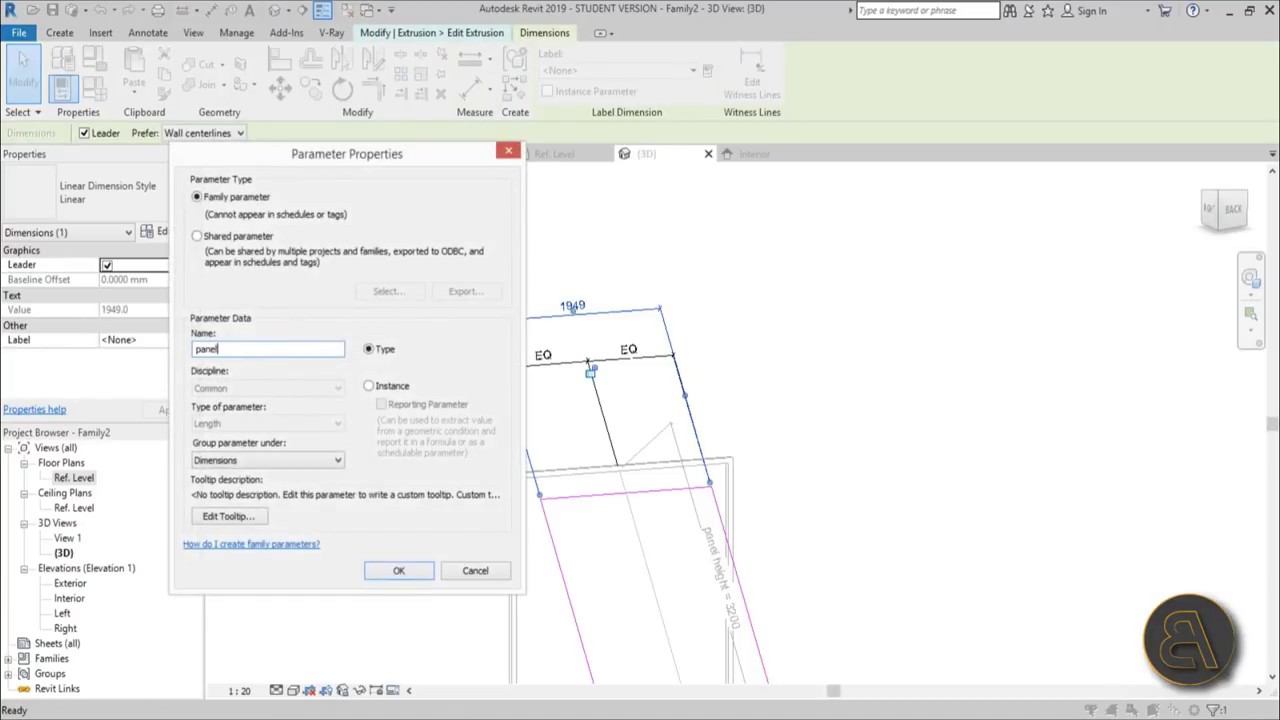
type(" width")
key("Return")
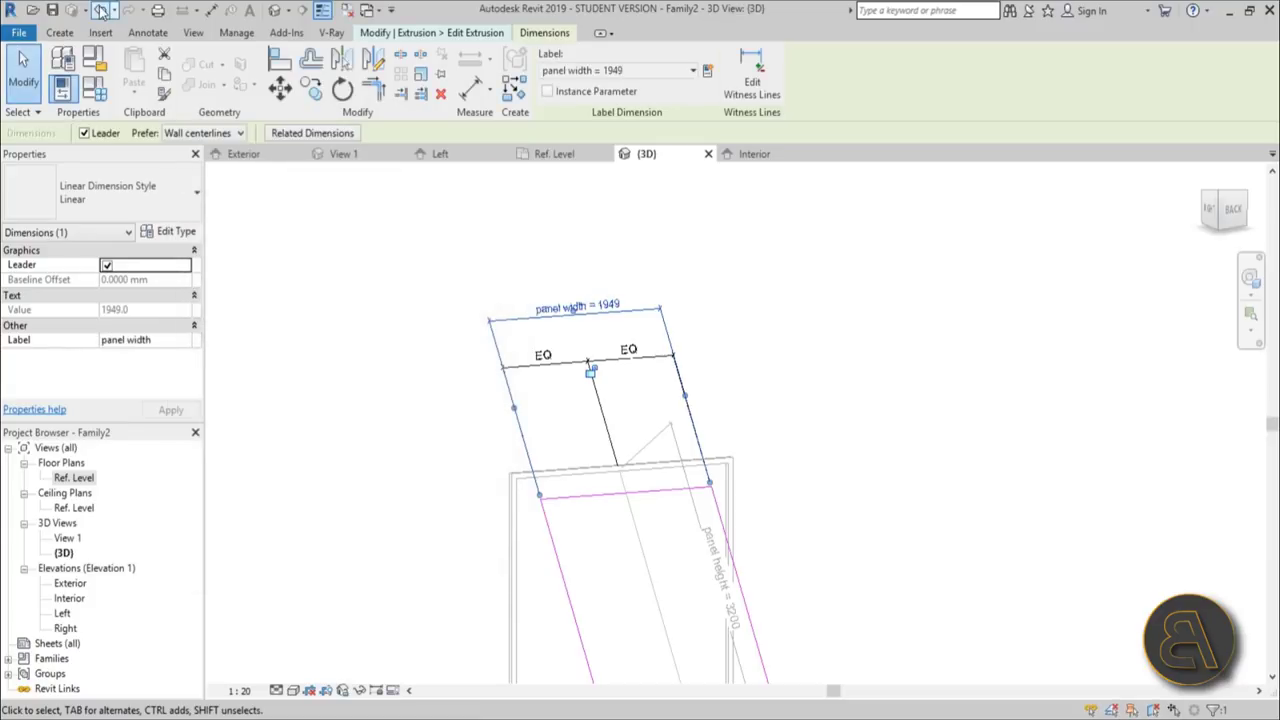
key("Escape")
Step: Label the panel sketch's overall width dimension with a new instance parameter named panel width
left_click(620, 326)
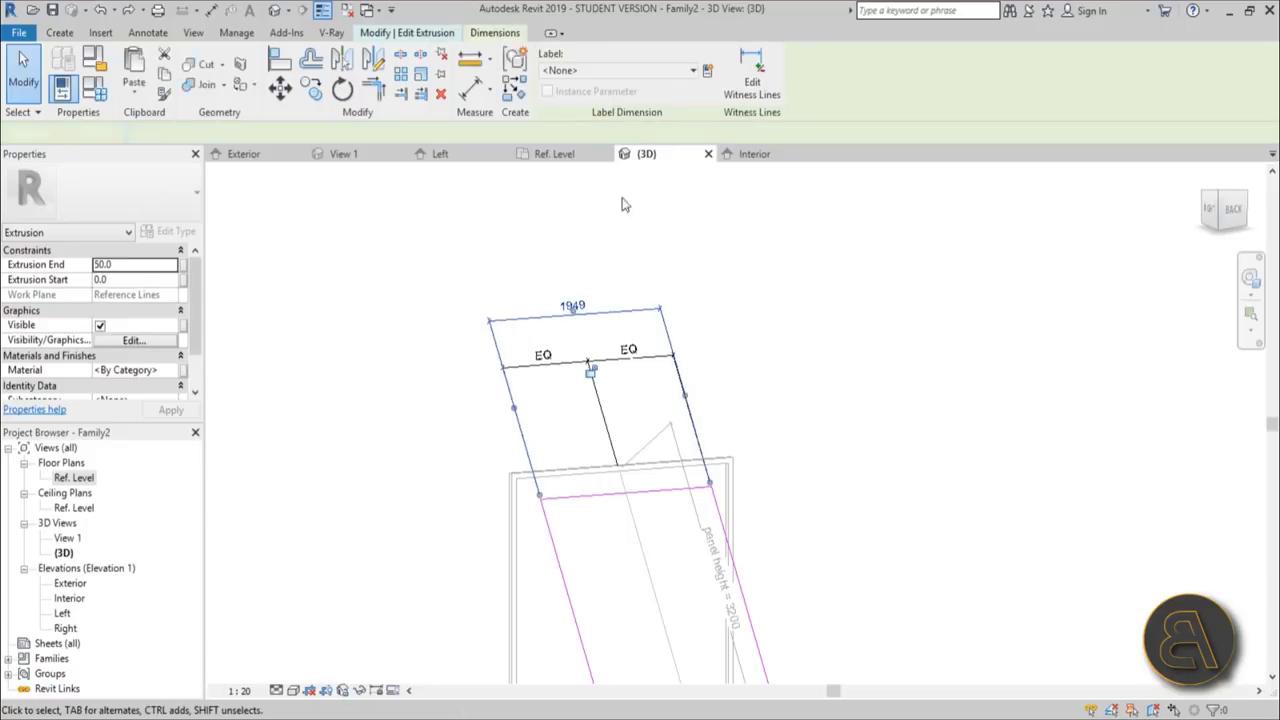
left_click(705, 73)
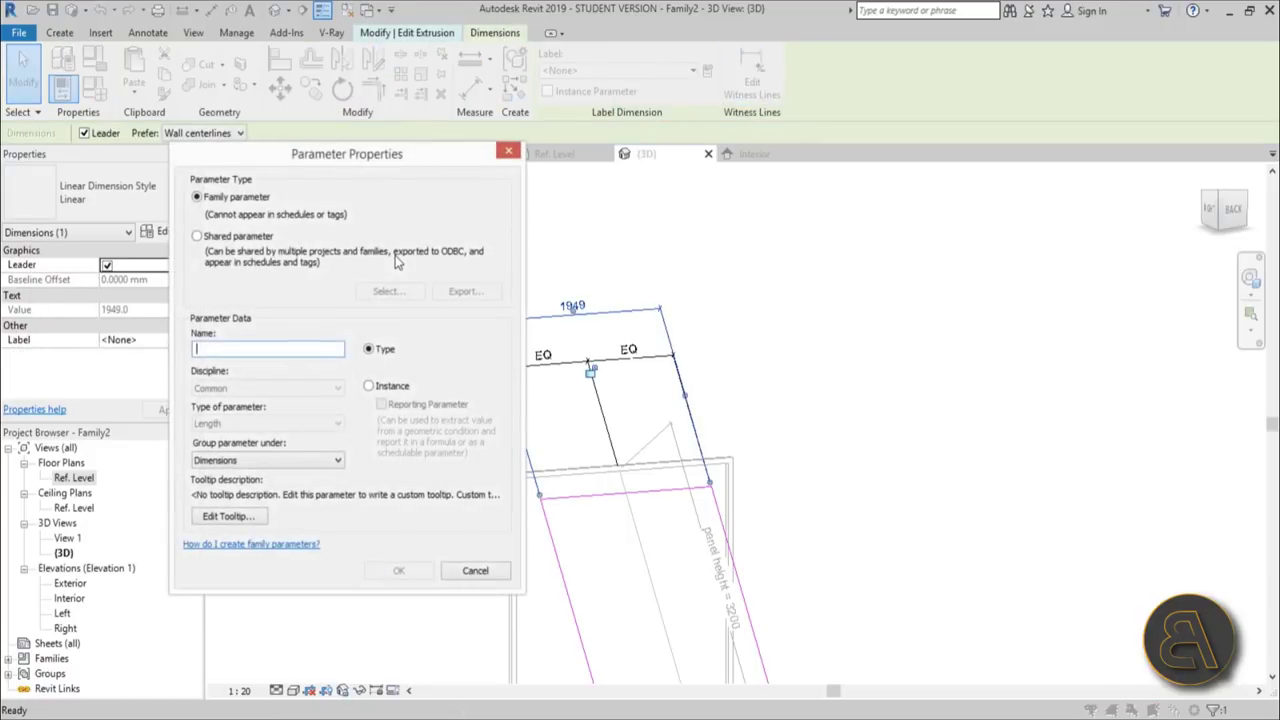
type("panel width")
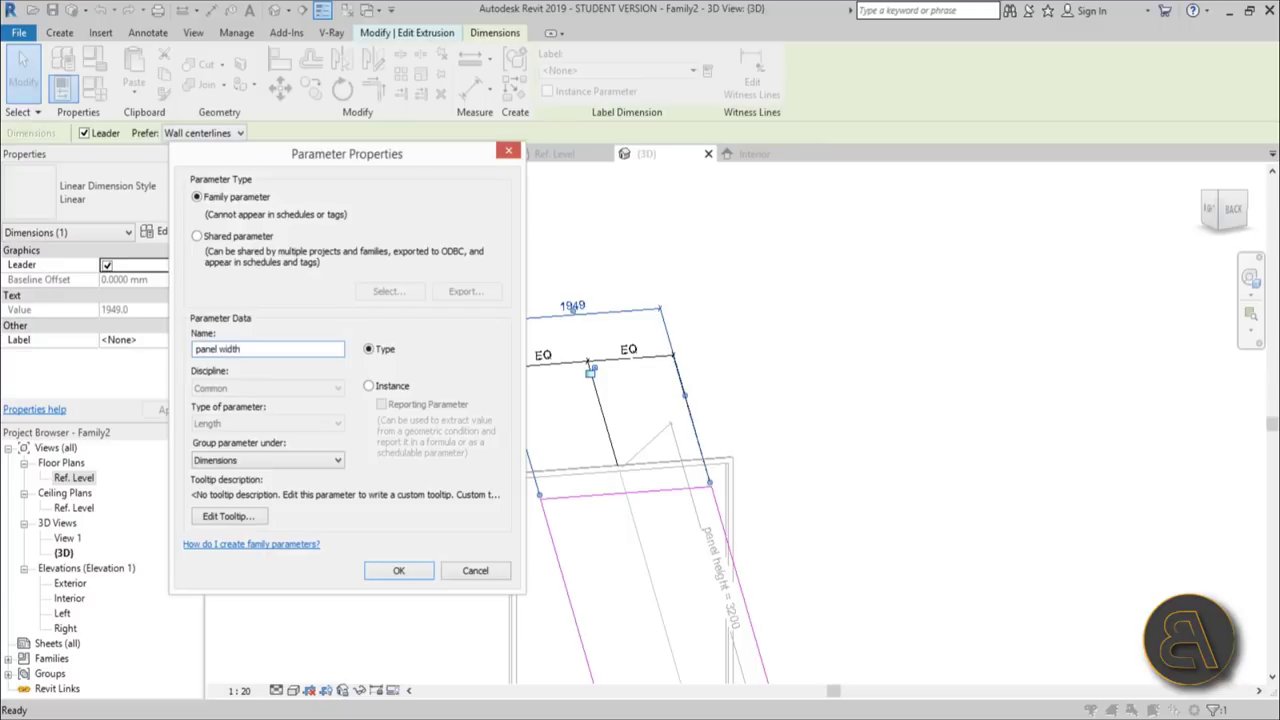
left_click(390, 387)
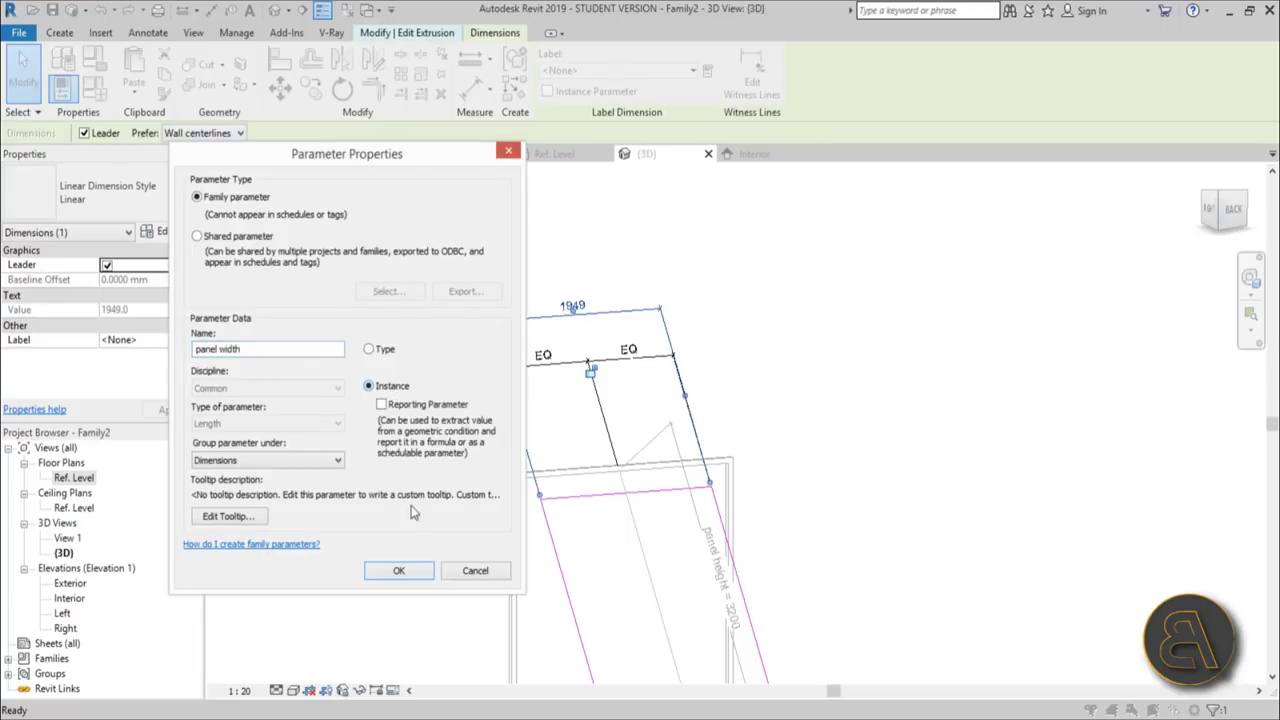
left_click(398, 571)
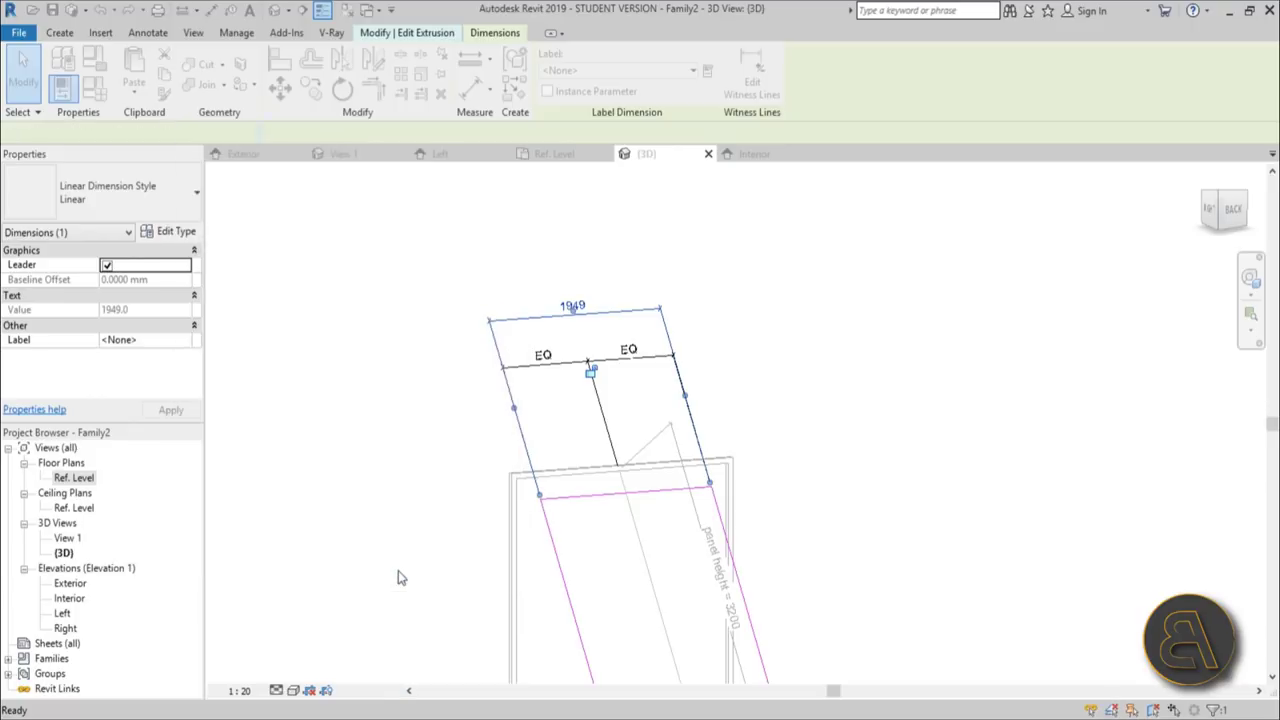
Step: In the family types, give the panel width parameter the formula width - 100 mm and apply it
left_click(98, 92)
left_click_drag(220, 104, 286, 117)
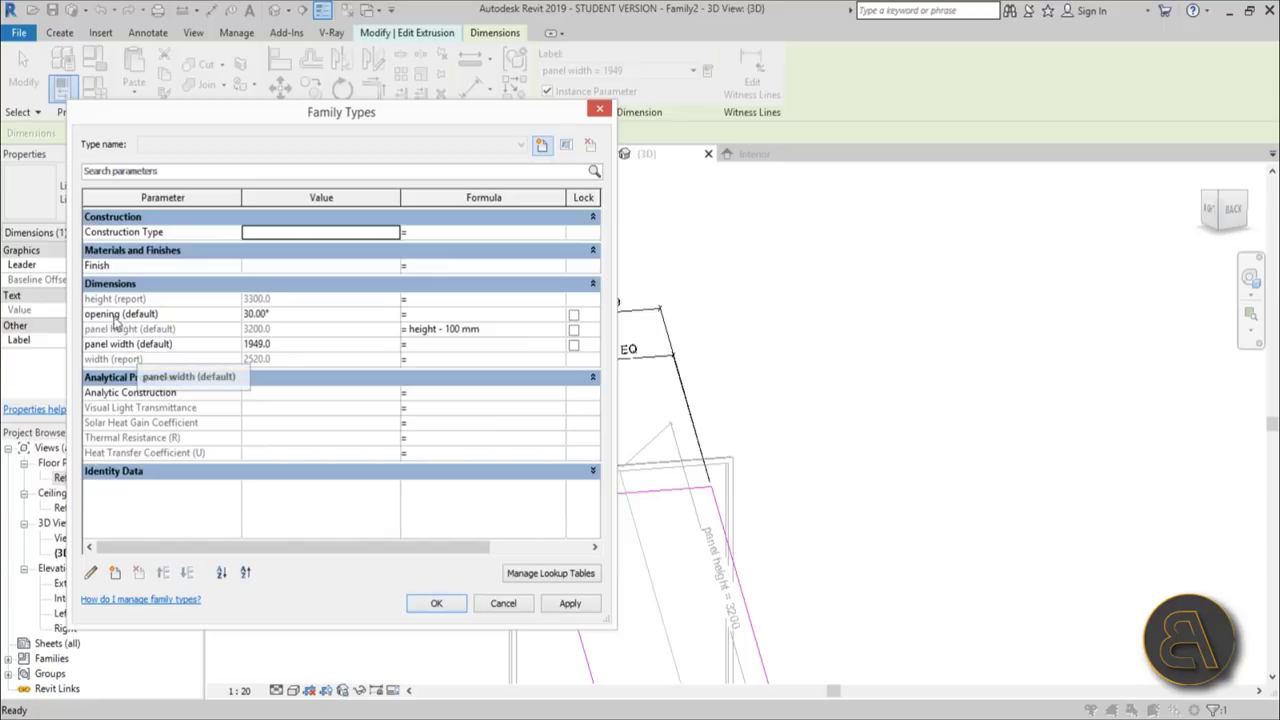
left_click(106, 360)
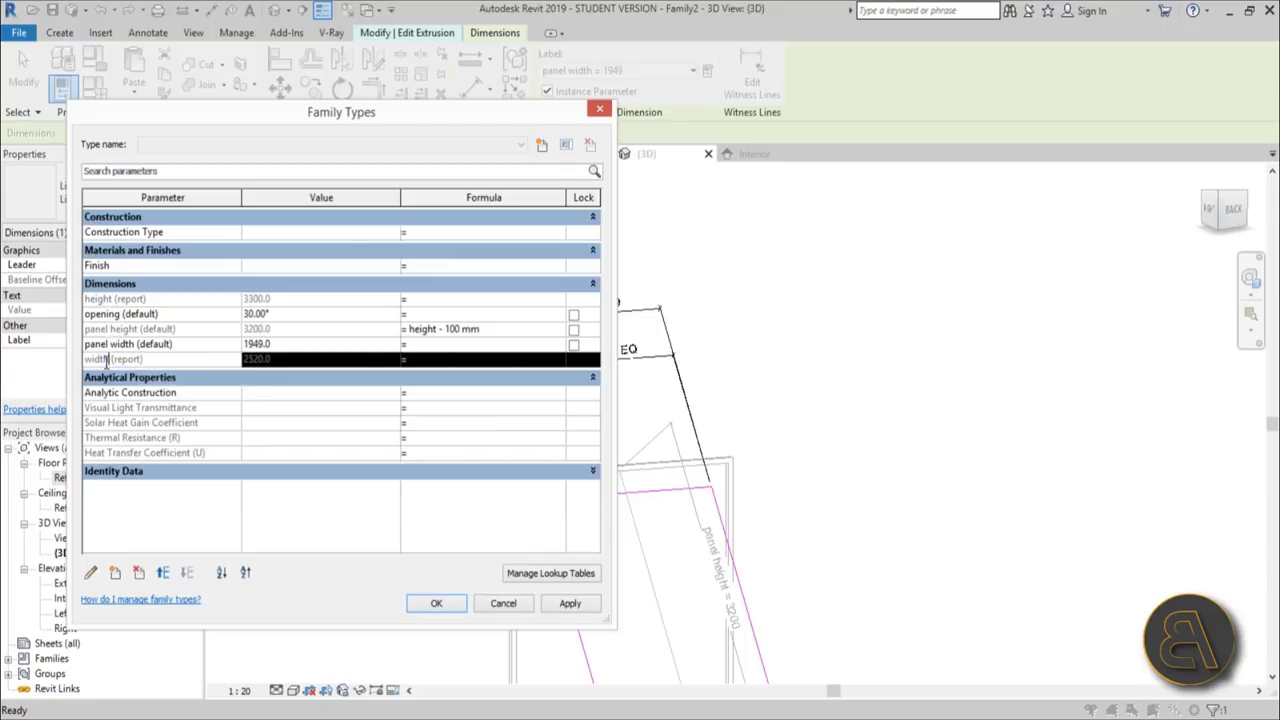
left_click_drag(106, 360, 74, 370)
key("ctrl+c")
left_click(438, 346)
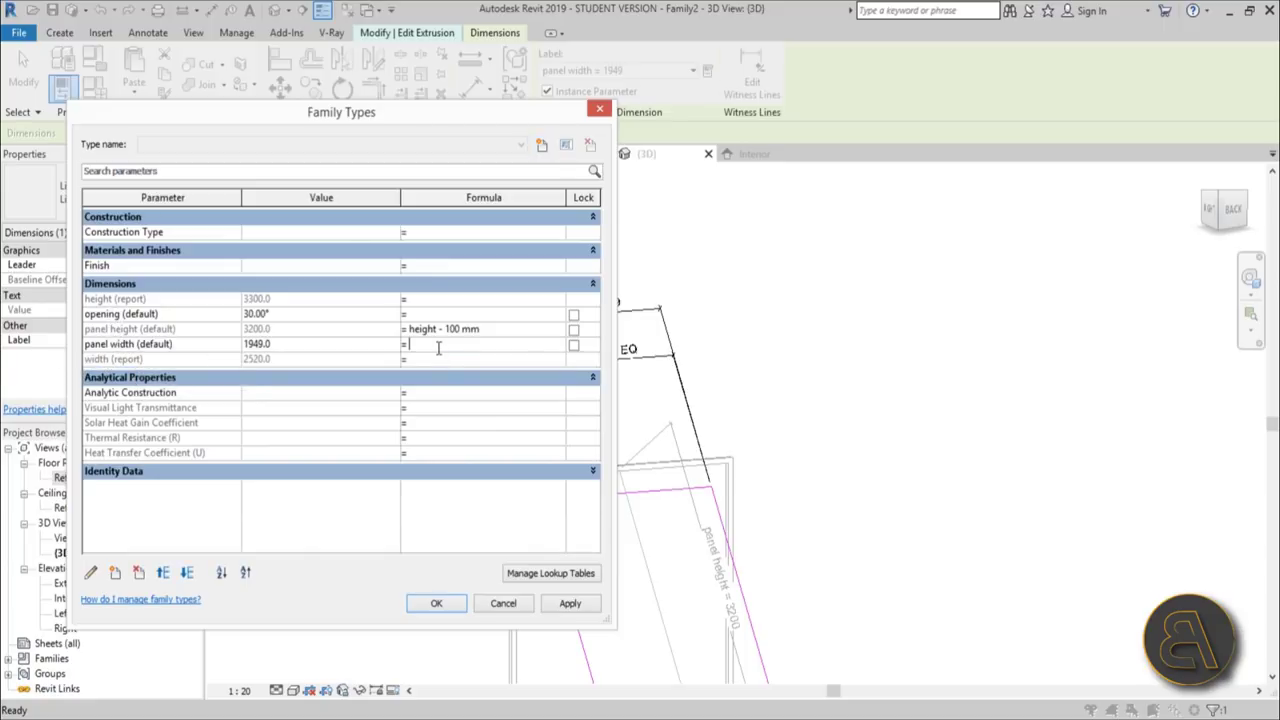
key("ctrl+v")
left_click(578, 608)
left_click(436, 603)
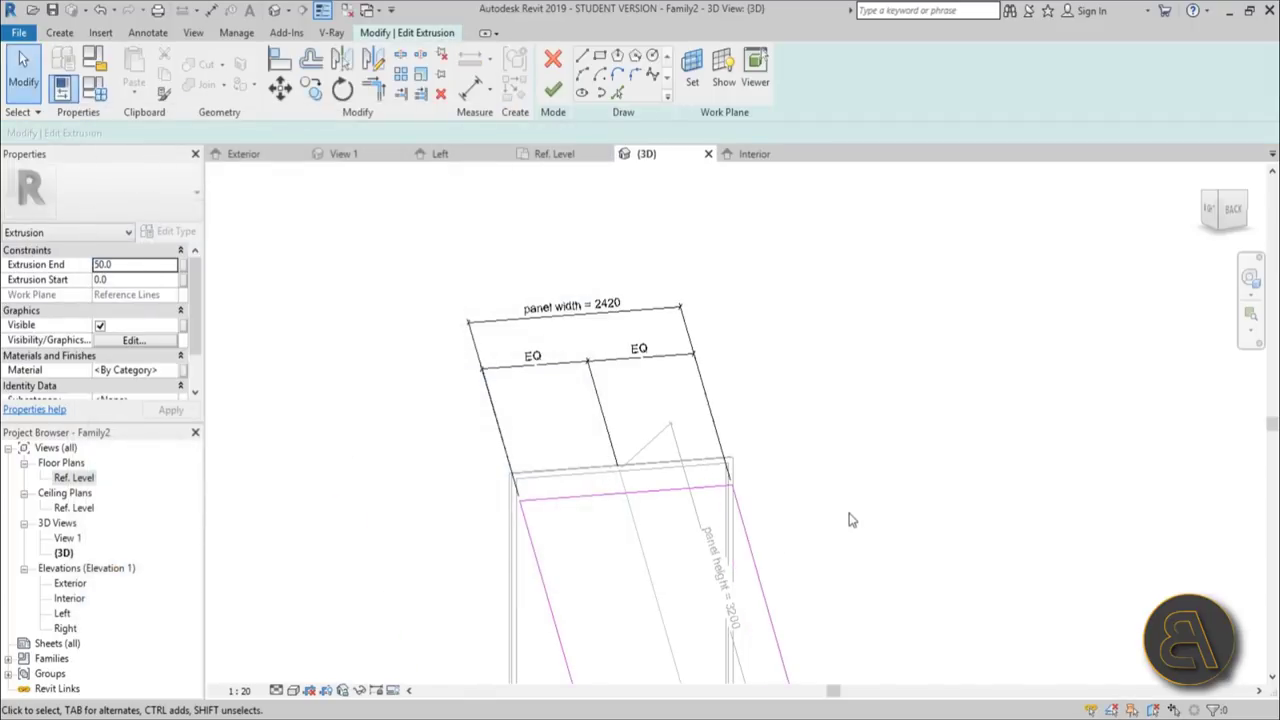
Step: Align the top edge of the panel sketch to the upper endpoint of the tilted reference line
middle_click_drag(884, 471, 834, 436)
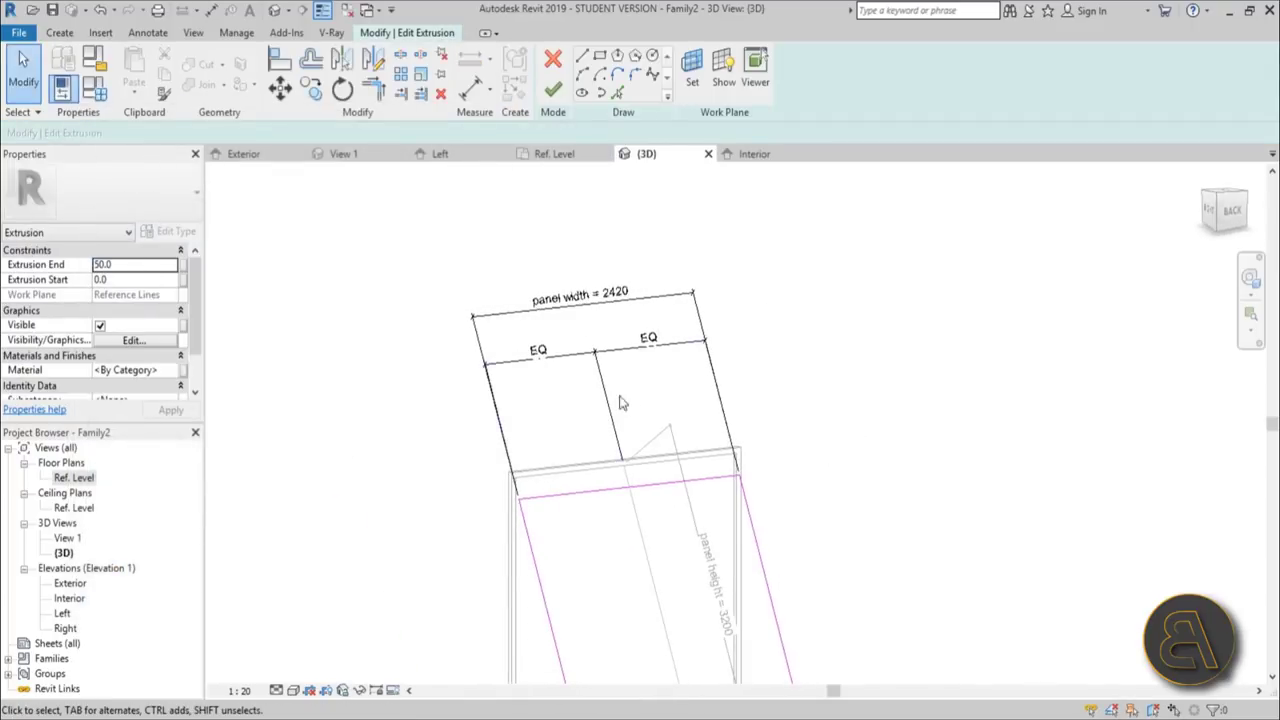
middle_click_drag(548, 621, 603, 277)
scroll(586, 333, "up", 3)
middle_click_drag(586, 333, 568, 387)
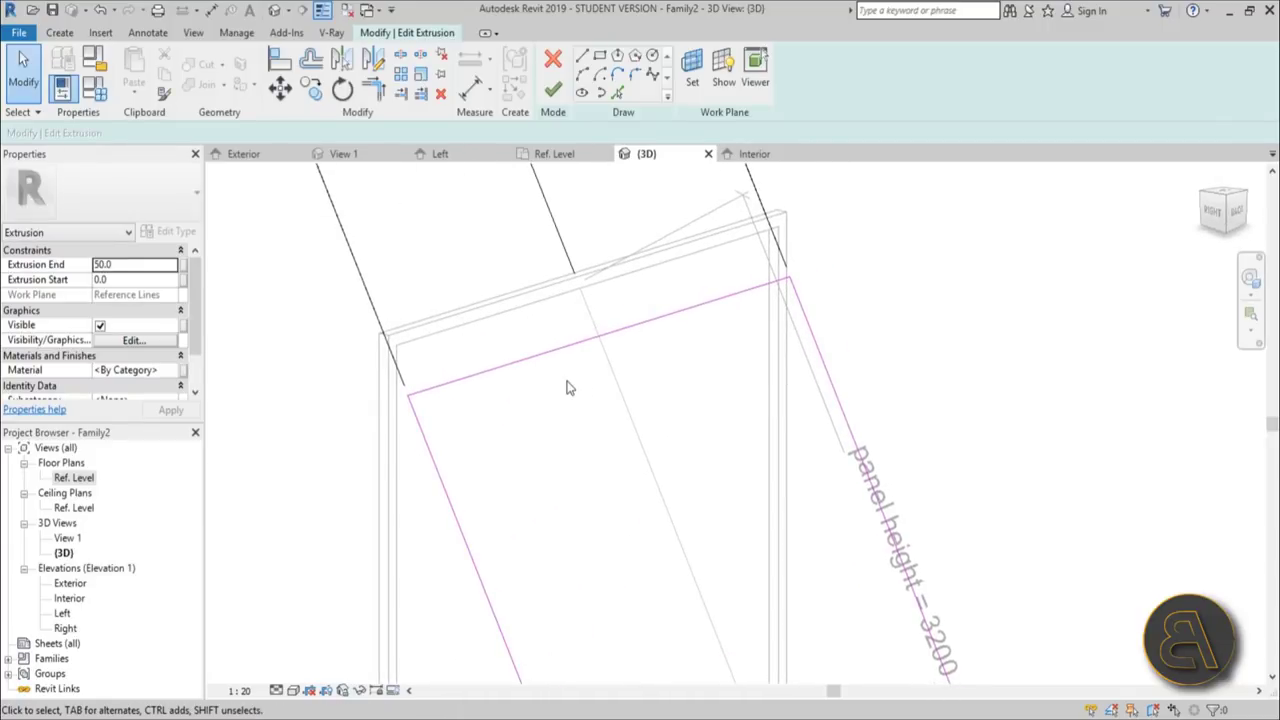
key("a")
key("l")
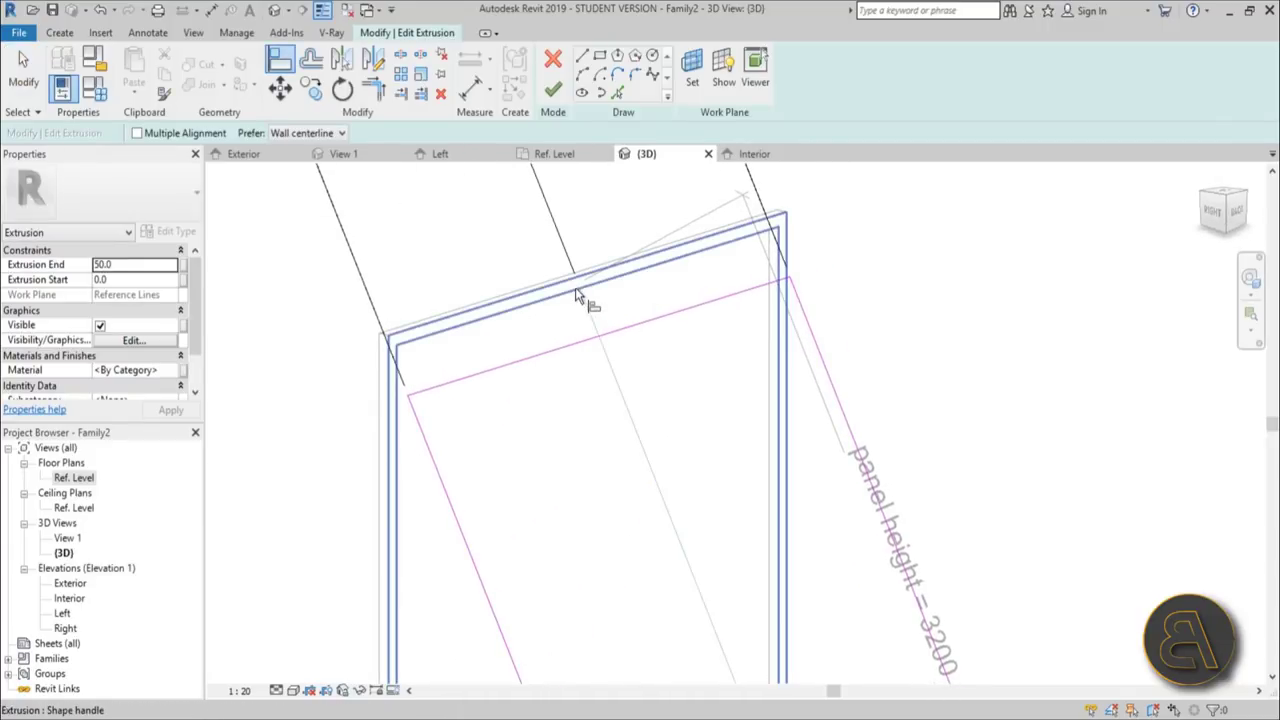
key("Tab")
middle_click_drag(586, 294, 614, 214, "shift")
scroll(534, 343, "up", 4)
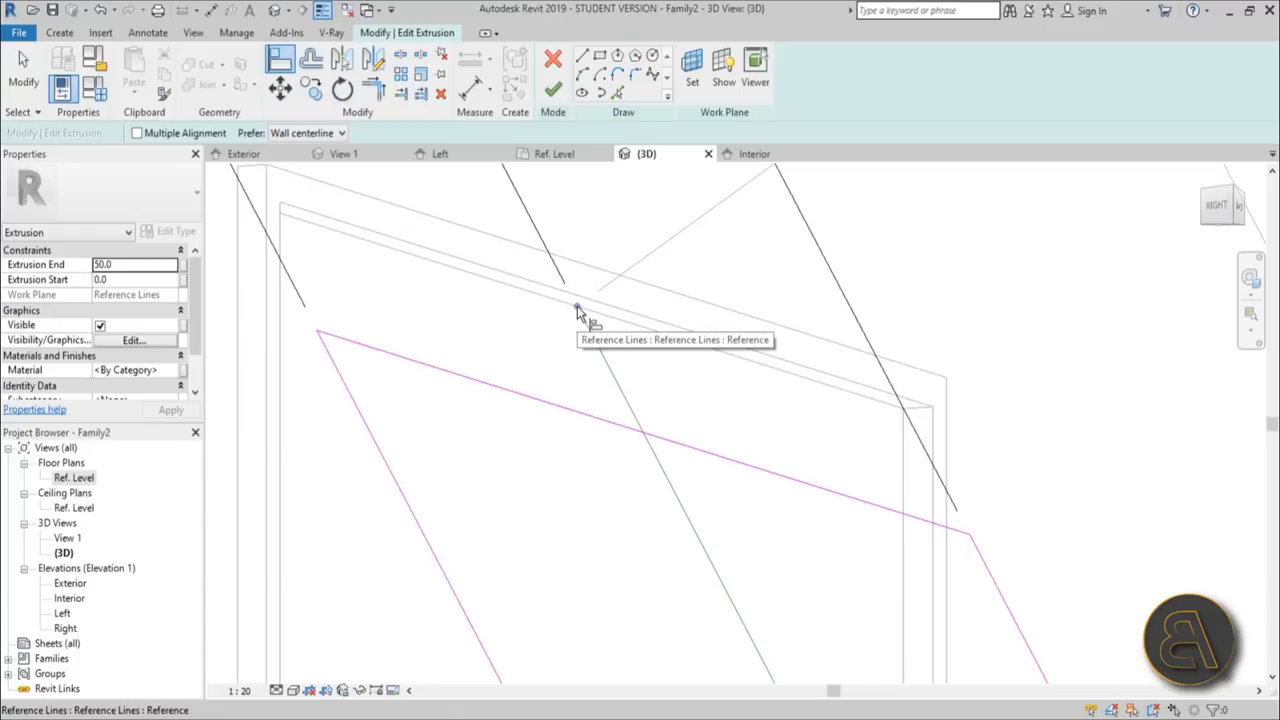
left_click(577, 306)
left_click(571, 410)
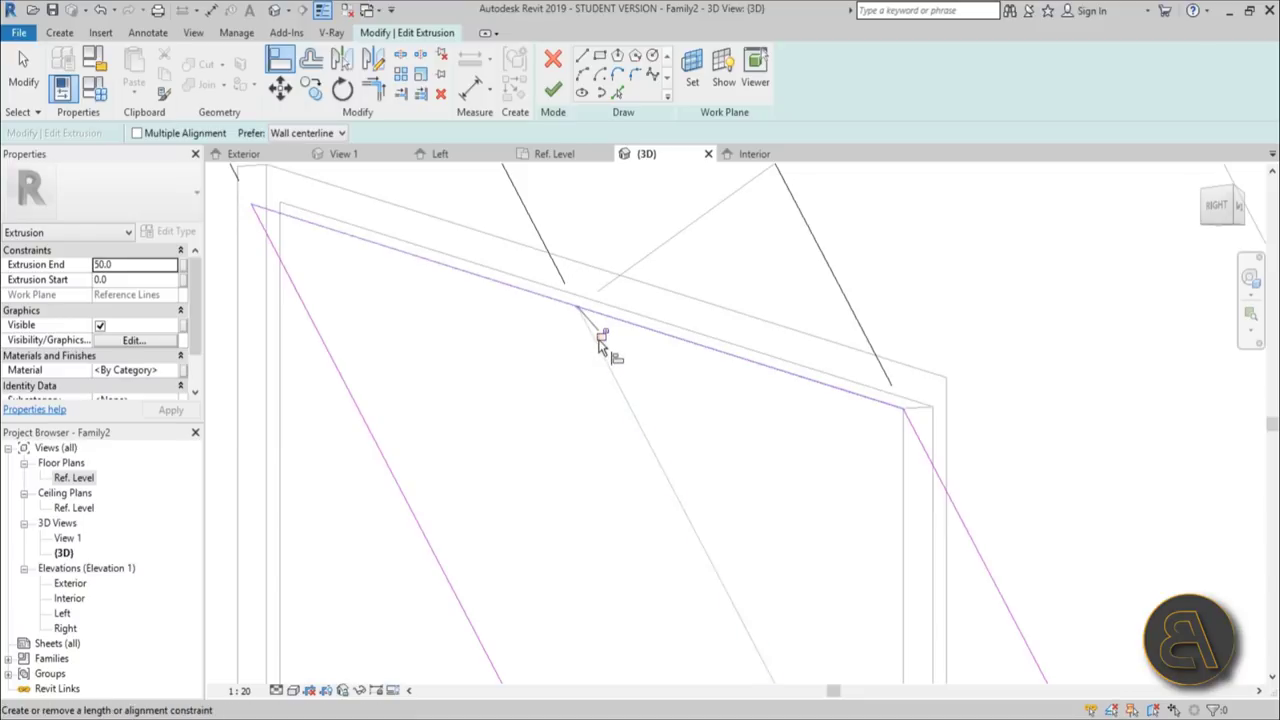
Step: Align the bottom edge of the panel sketch to the reference line's lower endpoint and lock the alignment
mouse_move(600, 349)
middle_mouse_down("shift")
mouse_move(563, 309)
mouse_move(586, 414)
mouse_move(613, 357)
mouse_move(677, 516)
middle_mouse_up("shift")
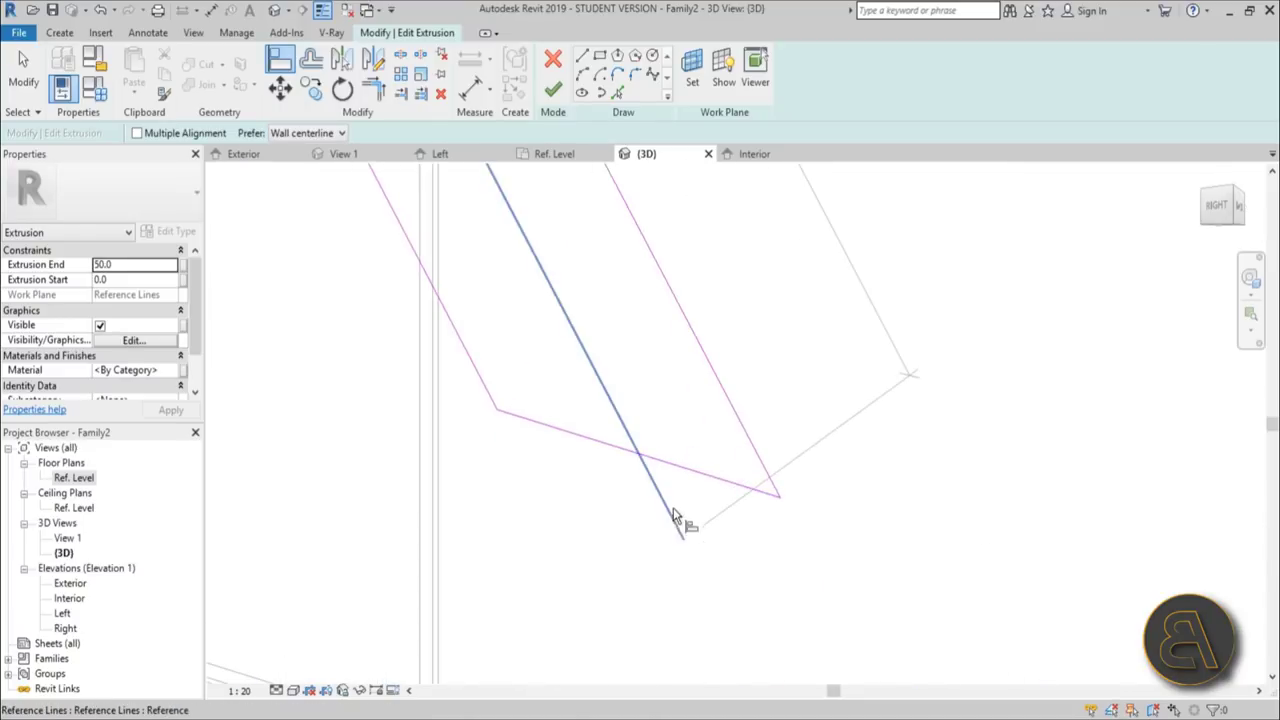
middle_click_drag(652, 470, 637, 323, "shift")
scroll(645, 260, "up", 2)
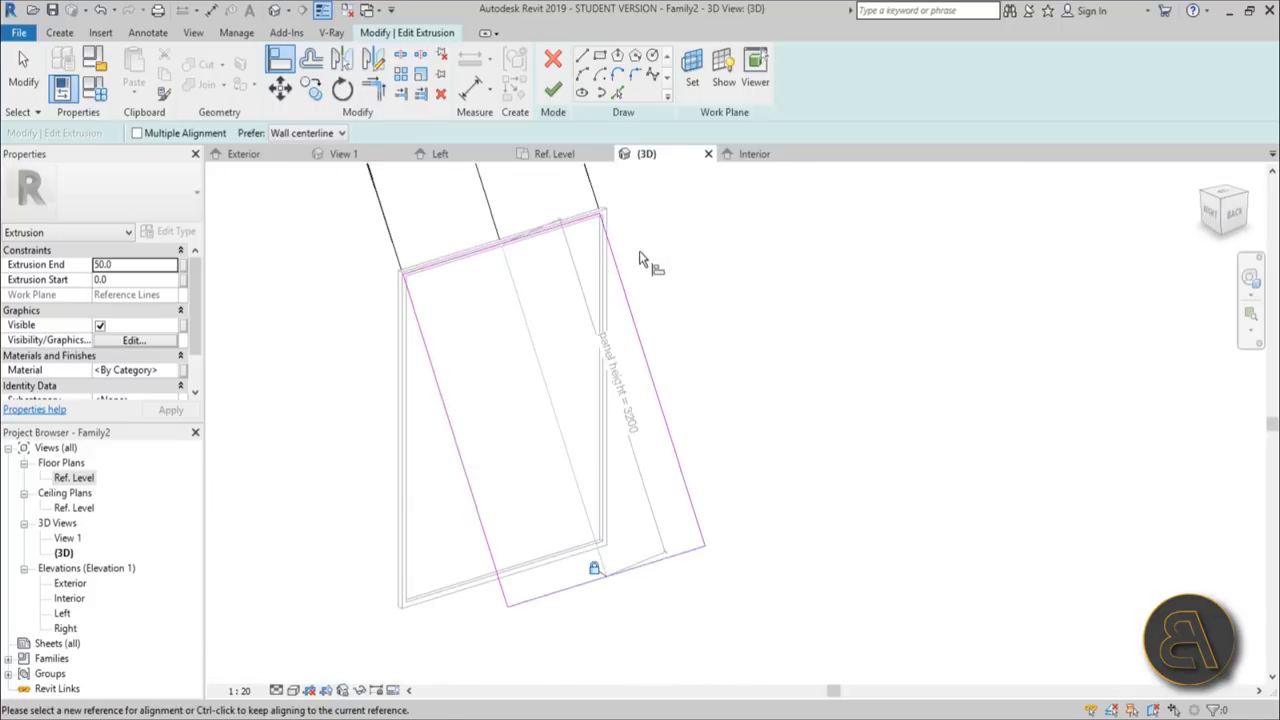
key("Escape")
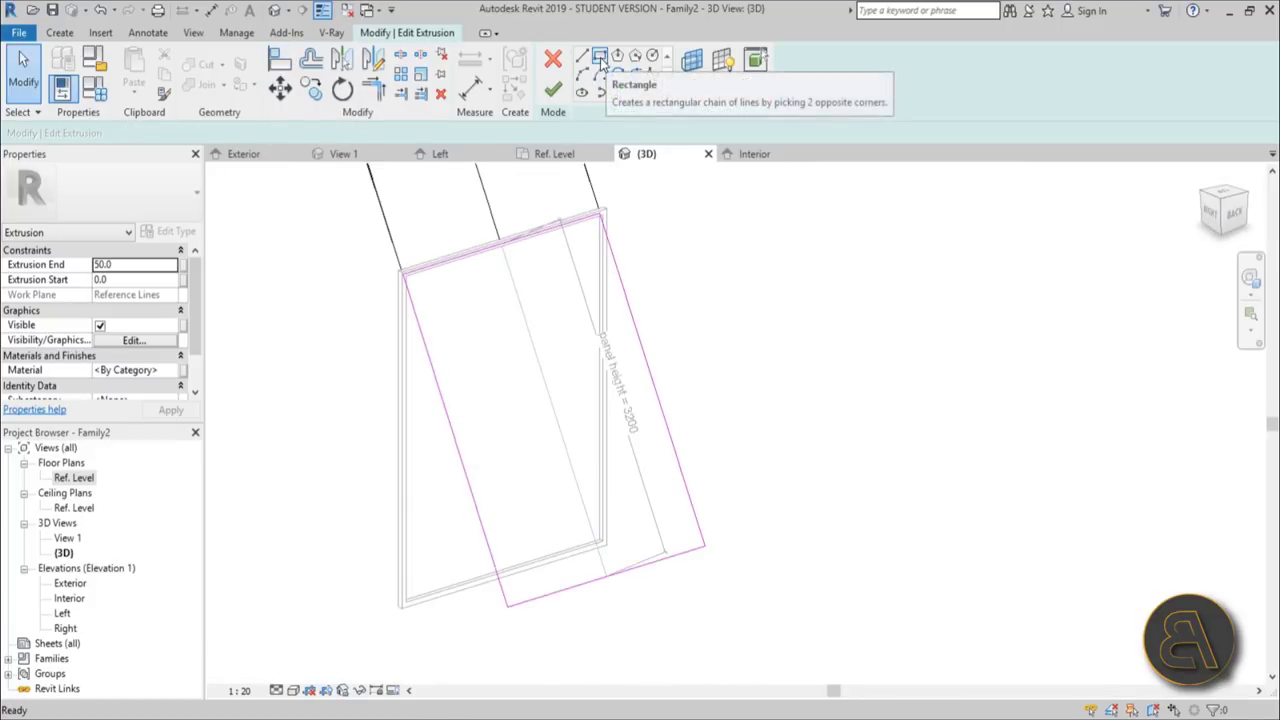
Step: Draw a second rectangle inside the panel sketch, offset 60 mm inward from the outer outline's opposite corners
left_click(601, 58)
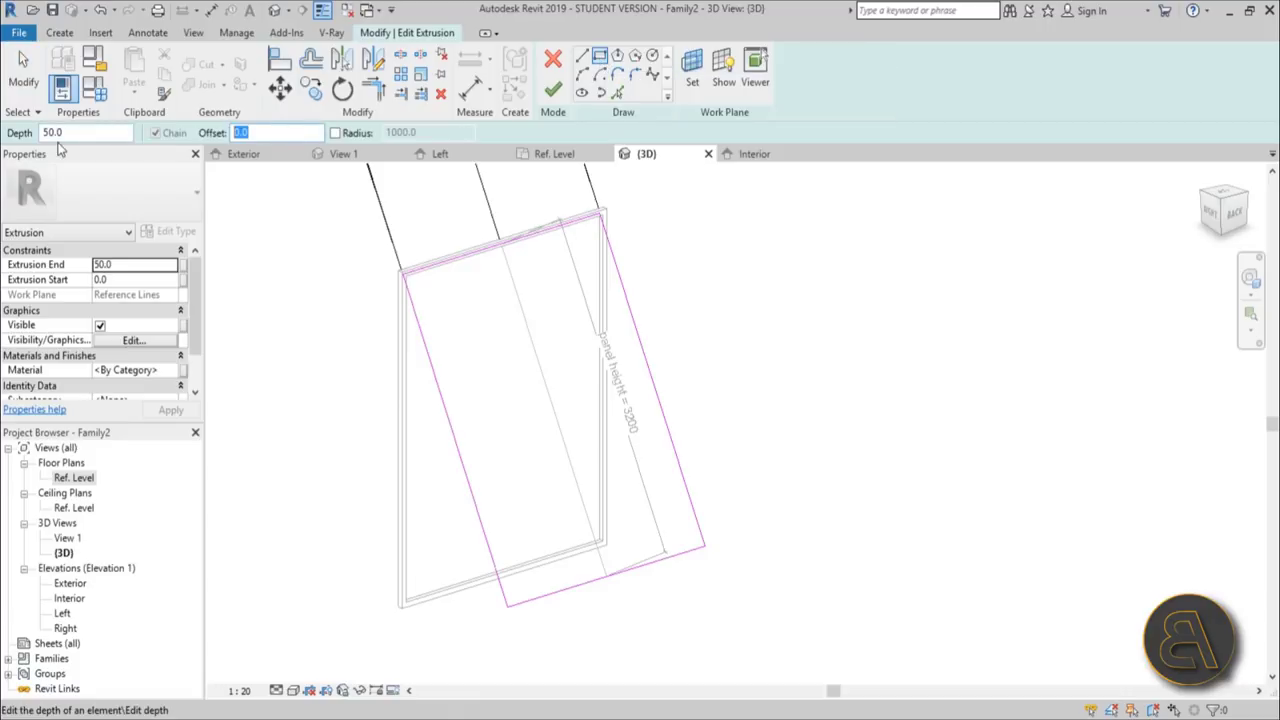
type("5")
key("ctrl+a")
type("60")
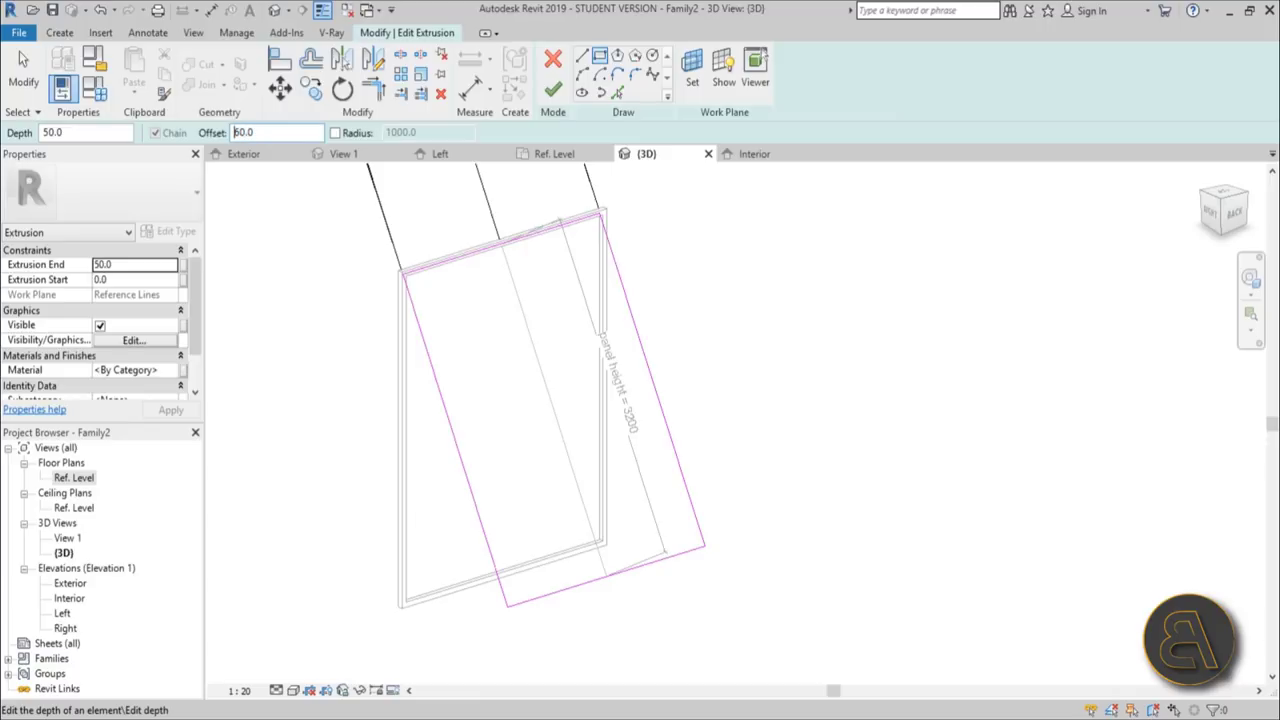
left_click(703, 551)
scroll(460, 320, "up", 3)
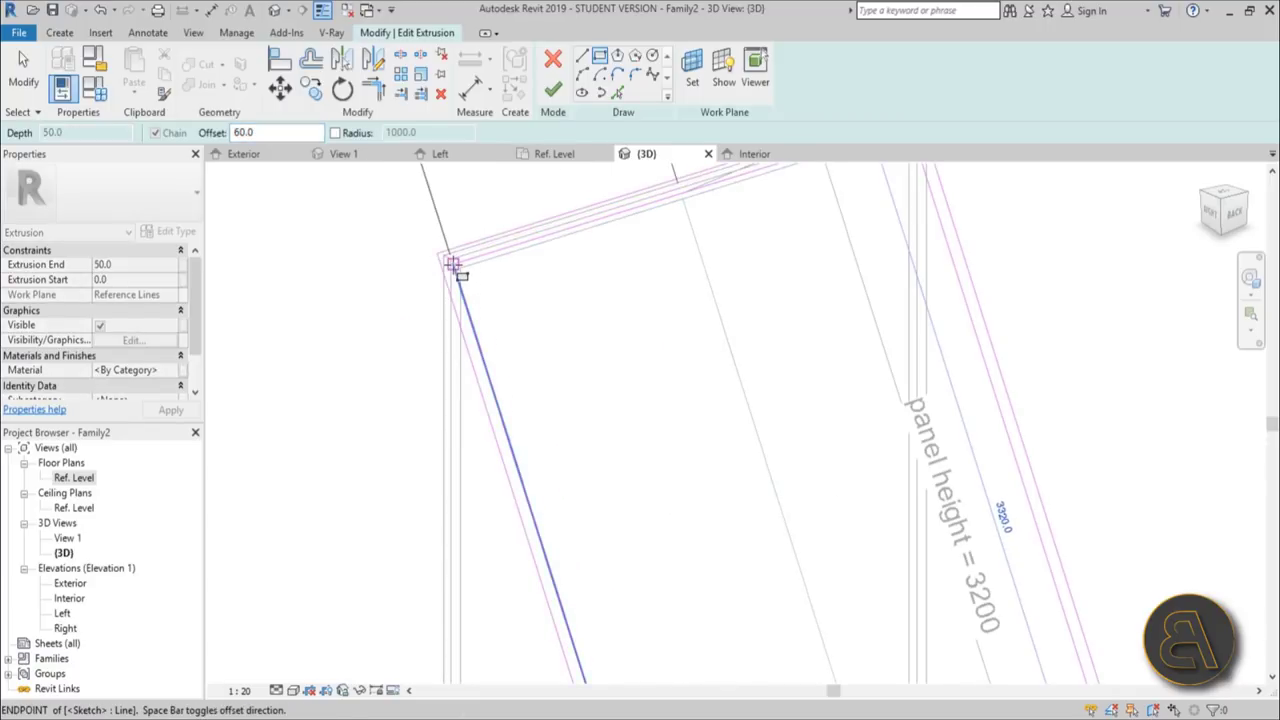
left_click(453, 265)
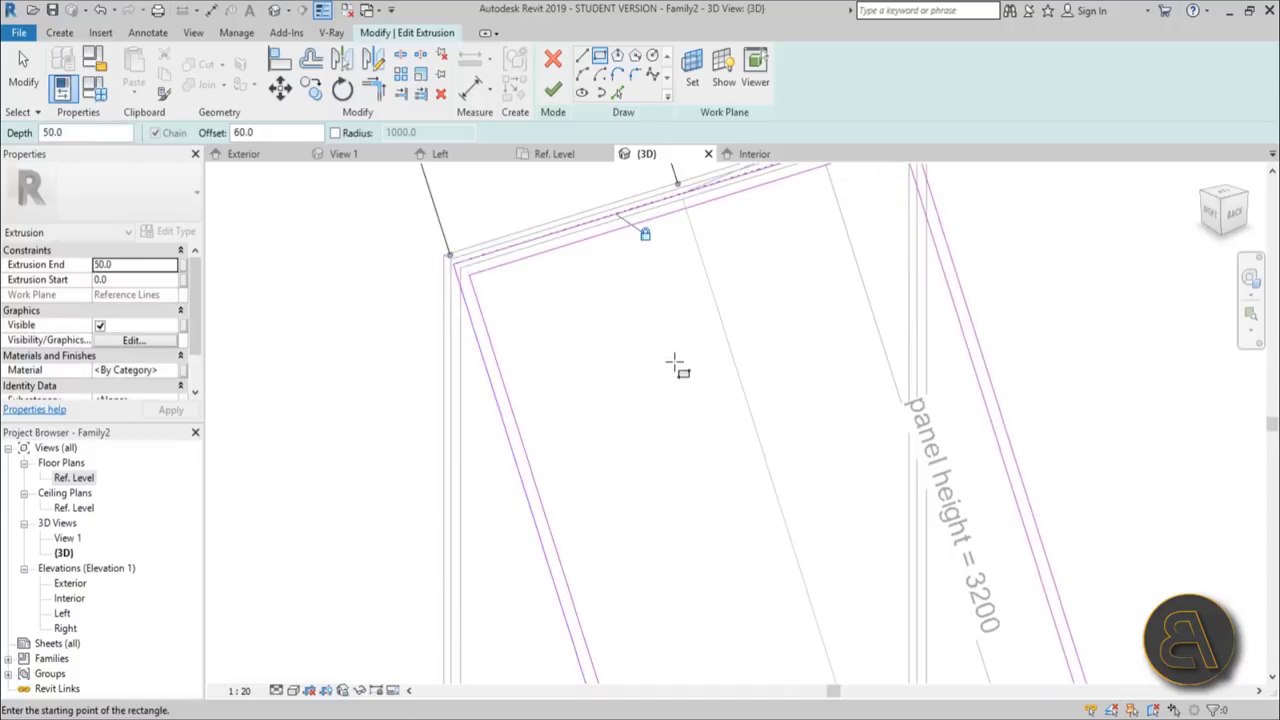
scroll(397, 322, "down", 3)
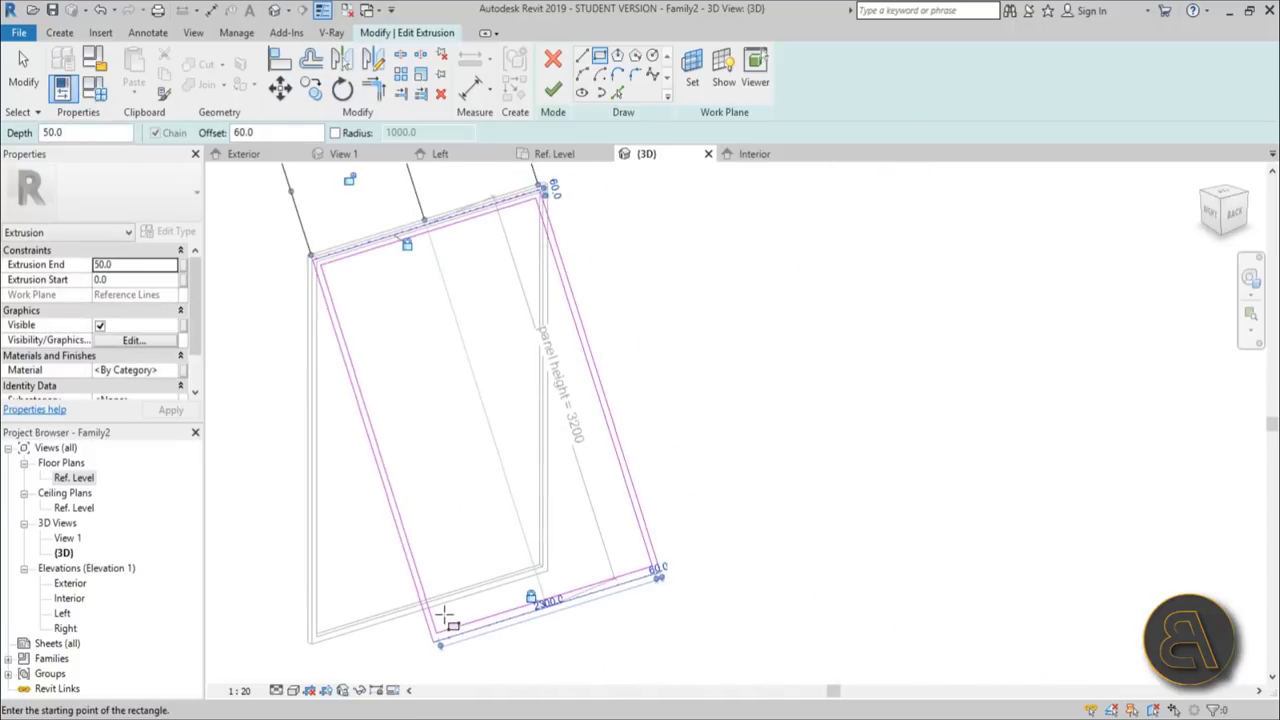
key("Escape")
Step: Dimension the gap between the inner and outer sketch outlines along the top and bottom edges of the panel
scroll(378, 305, "up", 4)
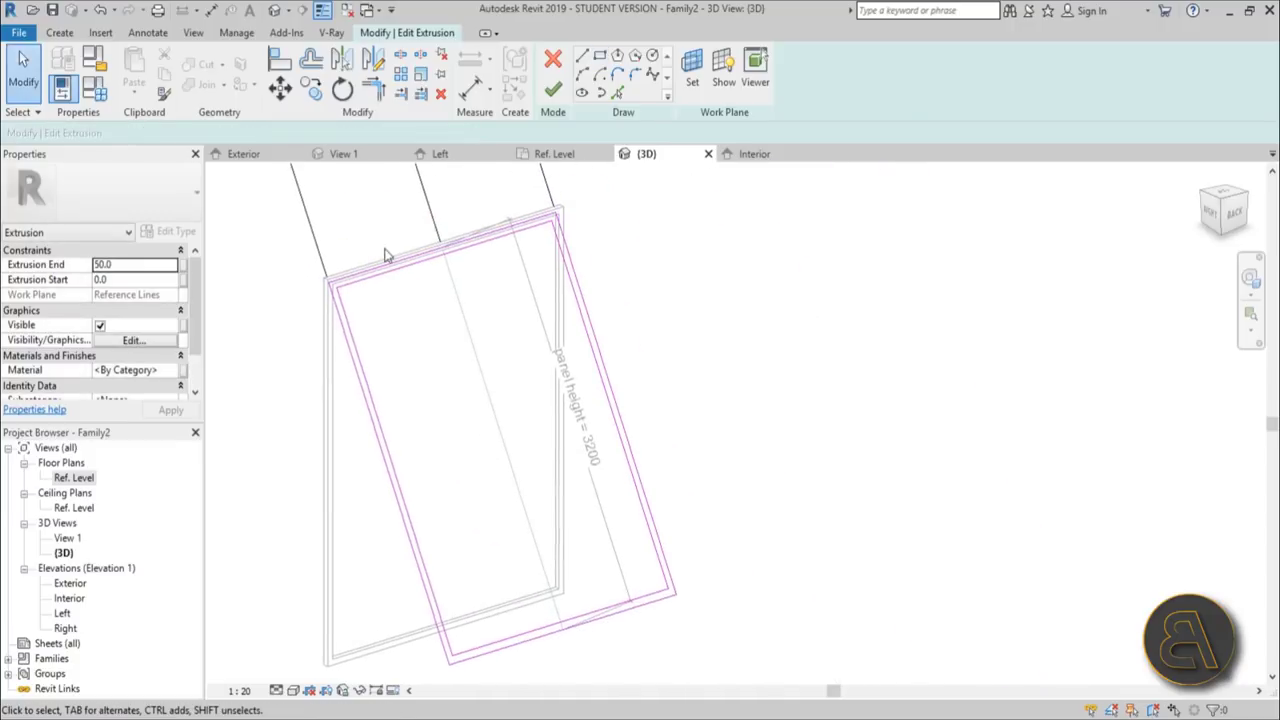
left_click(470, 88)
left_click(388, 285)
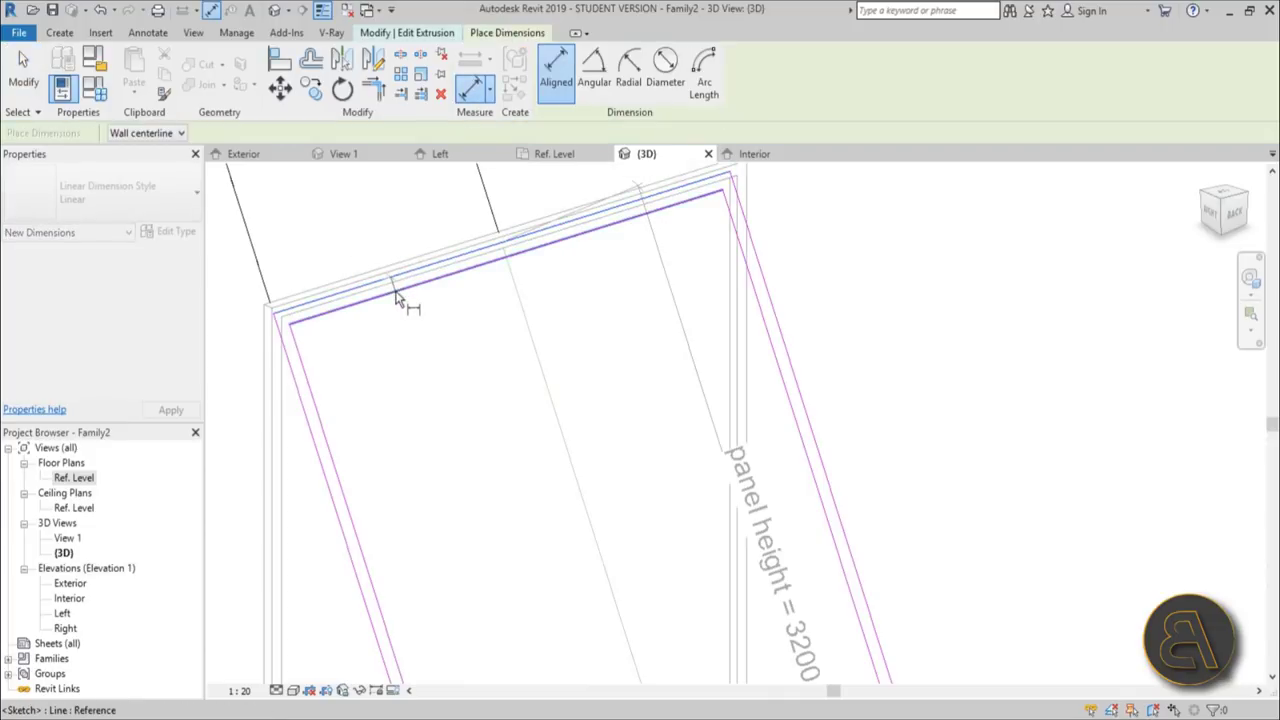
left_click(390, 292)
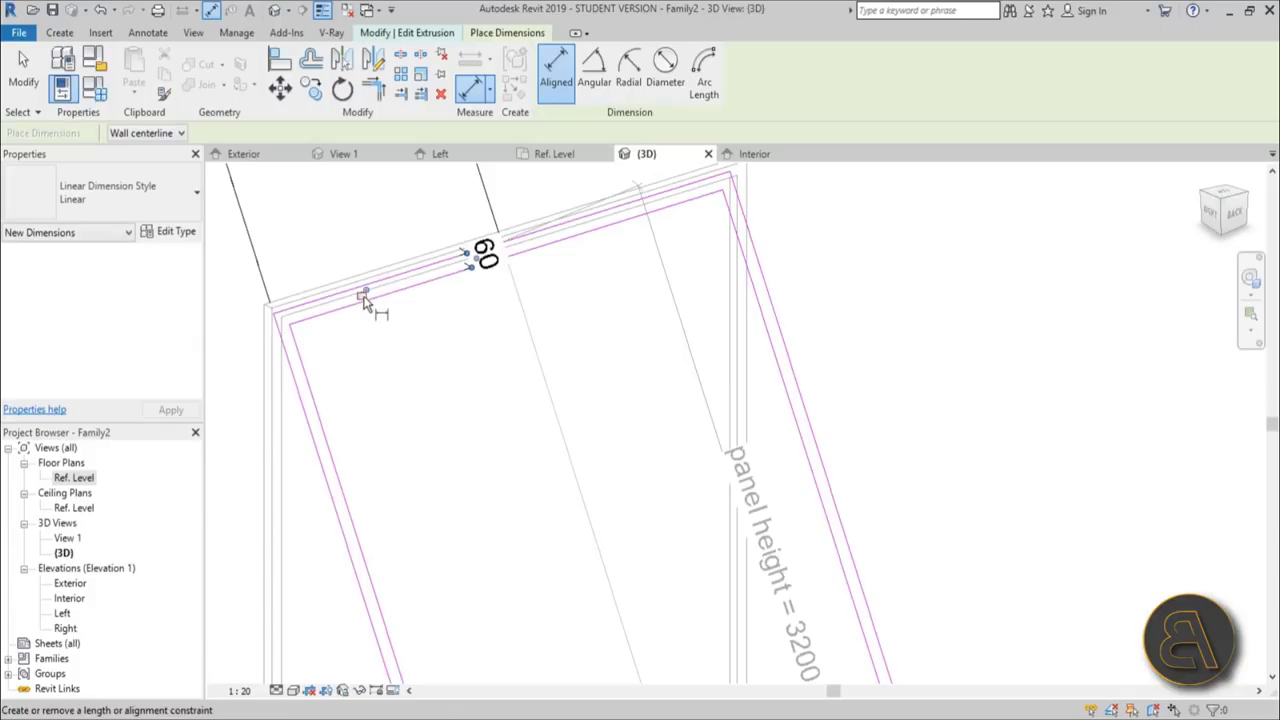
scroll(420, 312, "down", 2)
middle_click_drag(434, 309, 557, 500)
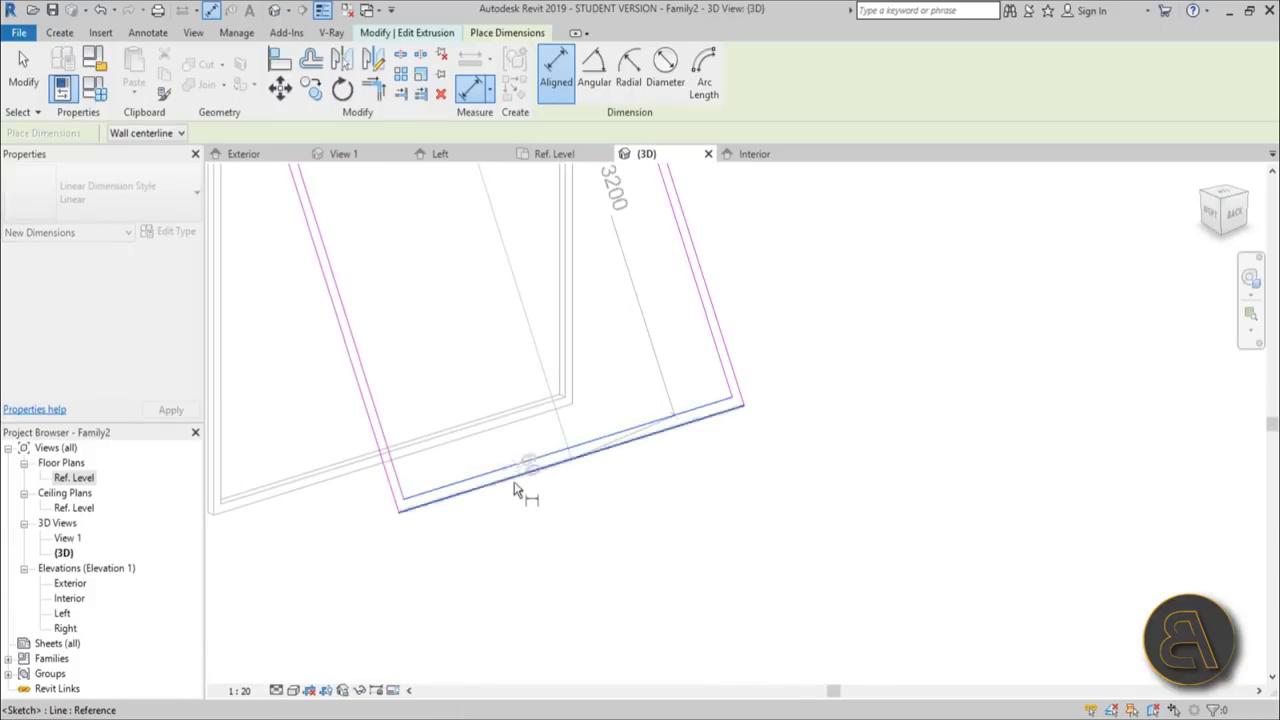
left_click(490, 512)
Step: Dimension the gap between the inner and outer sketch outlines along both long sides of the panel
left_click(391, 462)
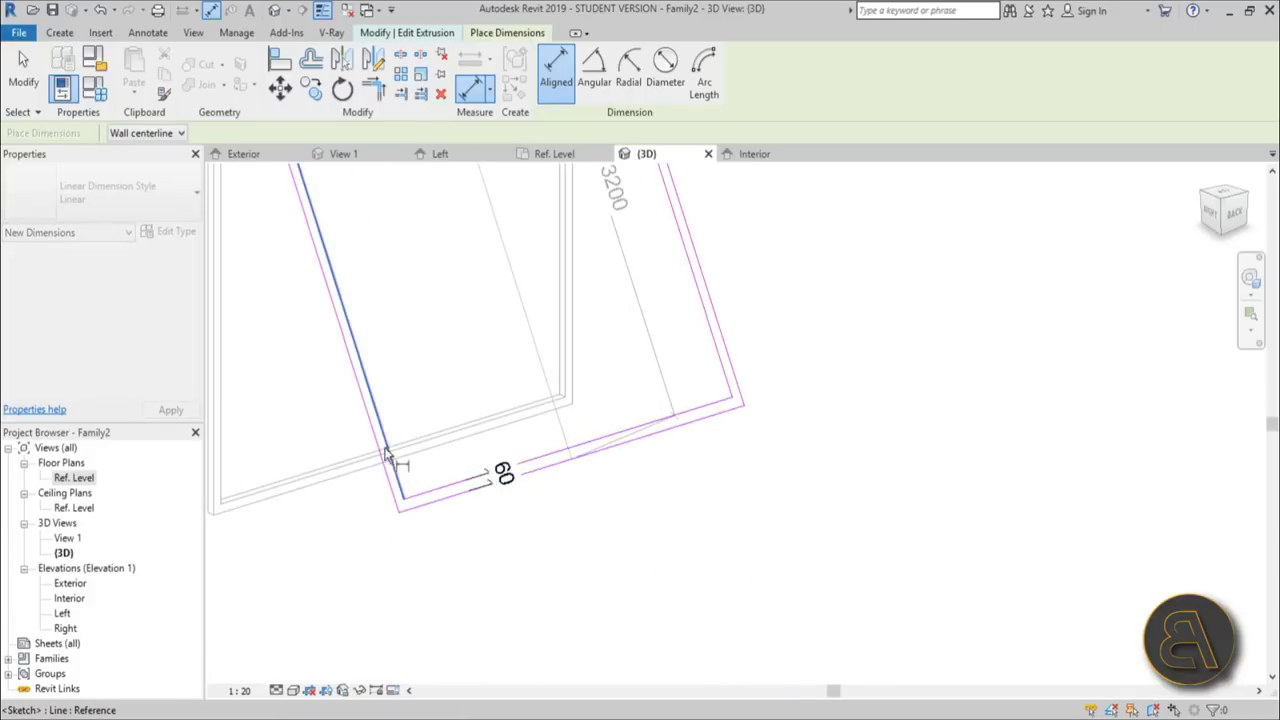
left_click(386, 456)
left_click(326, 406)
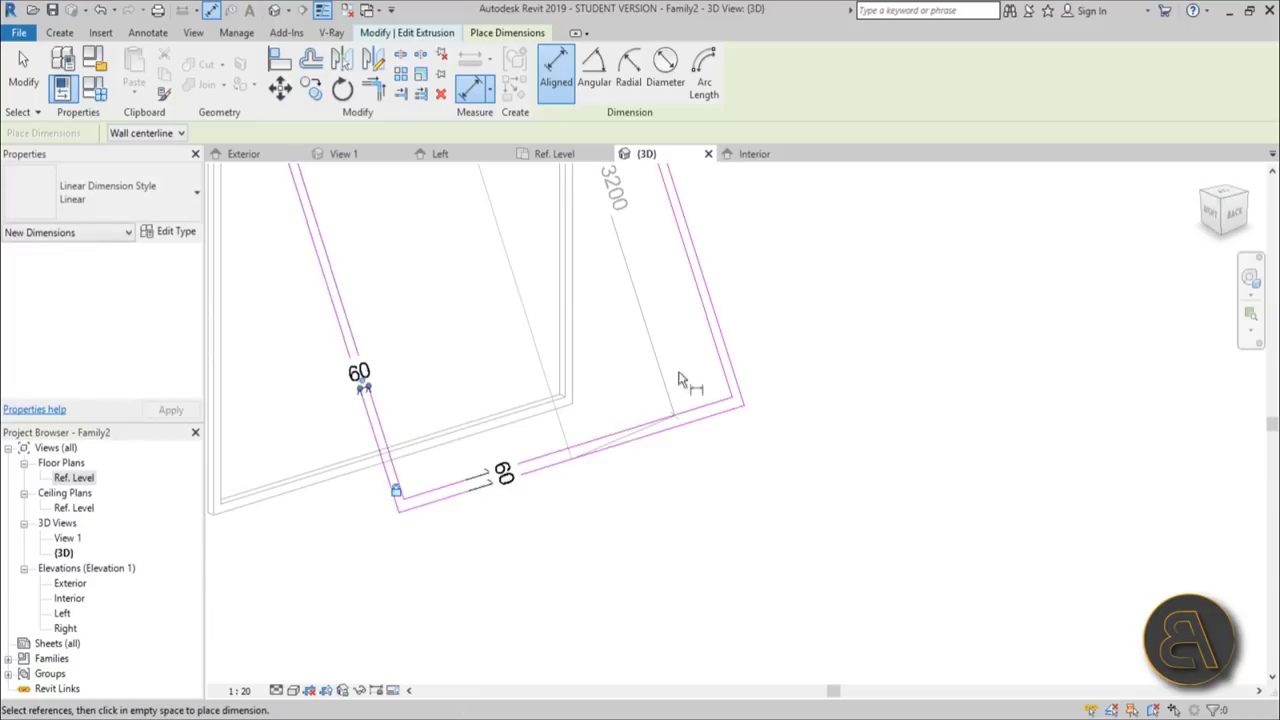
left_click(729, 370)
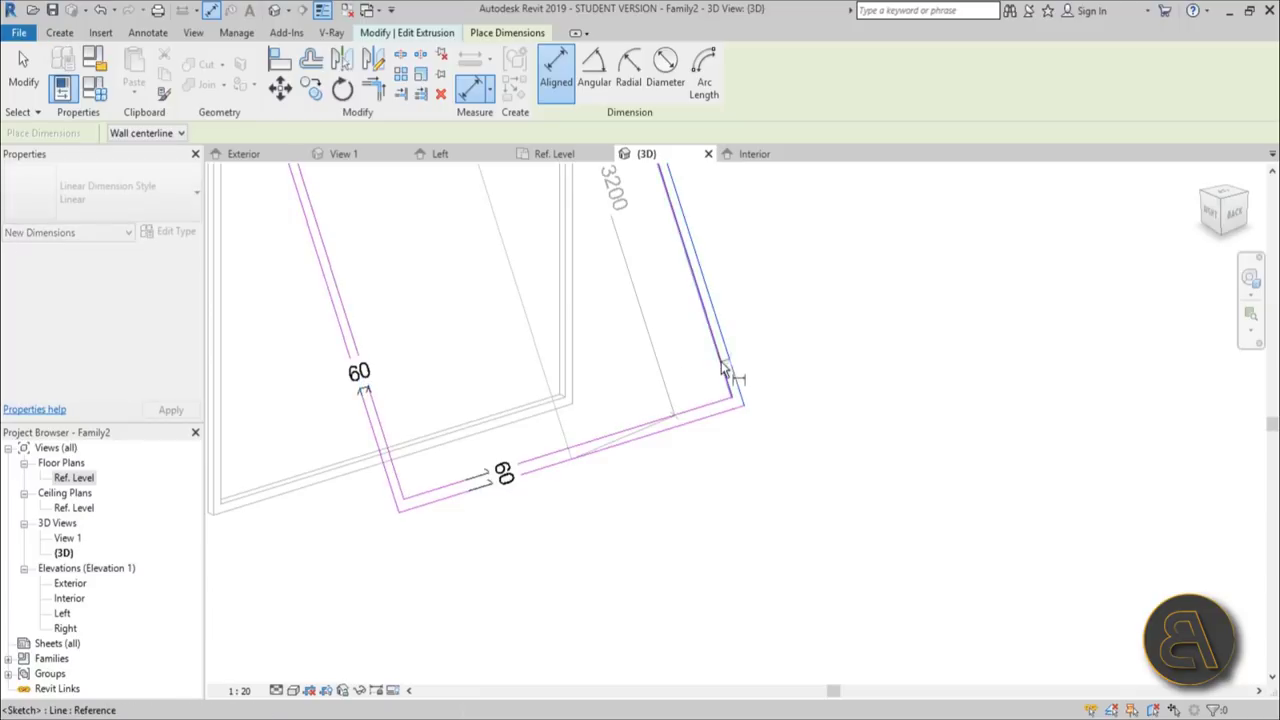
left_click(655, 315)
scroll(748, 408, "down", 4)
scroll(743, 445, "down", 2)
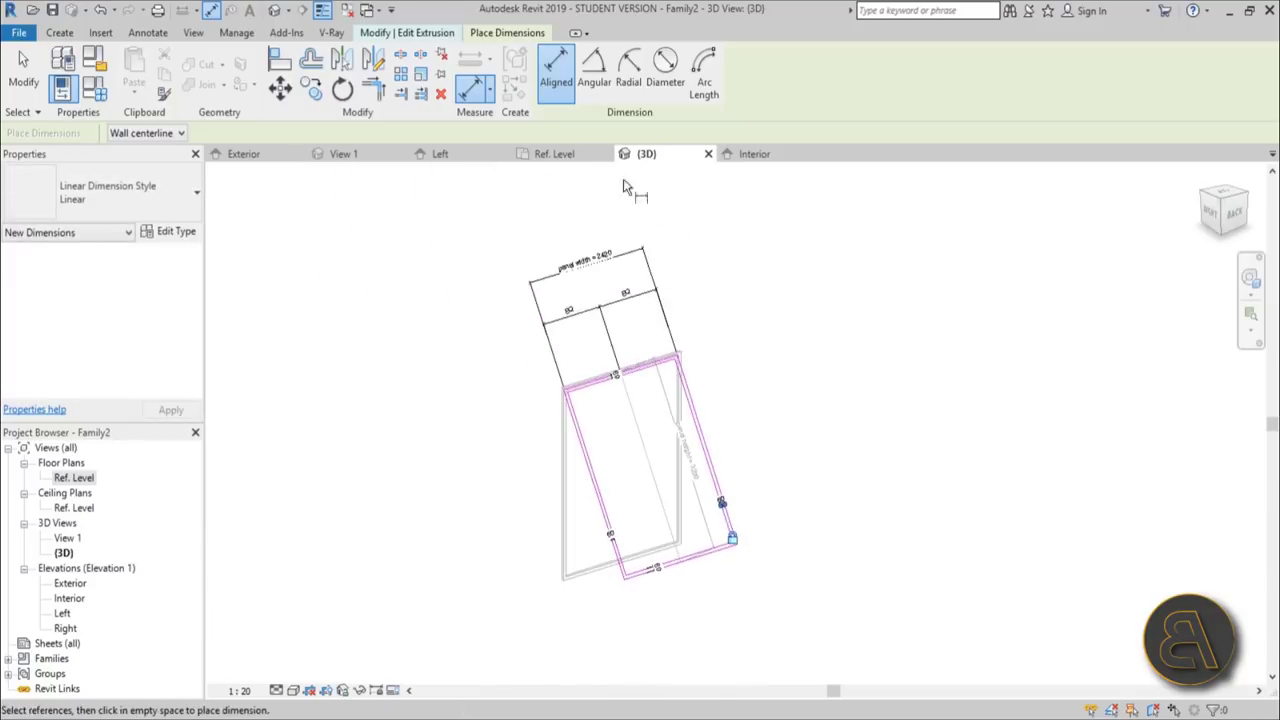
left_click(23, 72)
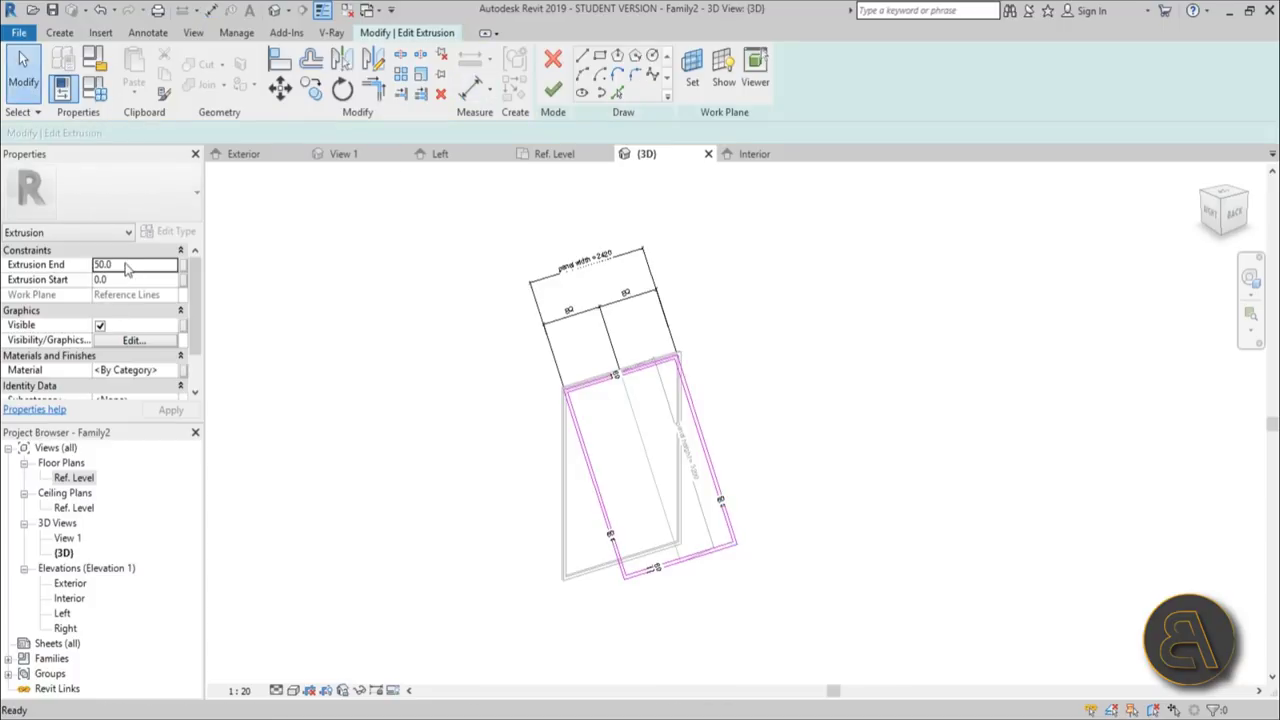
Step: Set the panel frame's extrusion end to -60 mm and finish editing the extrusion
left_click(137, 263)
type("-6")
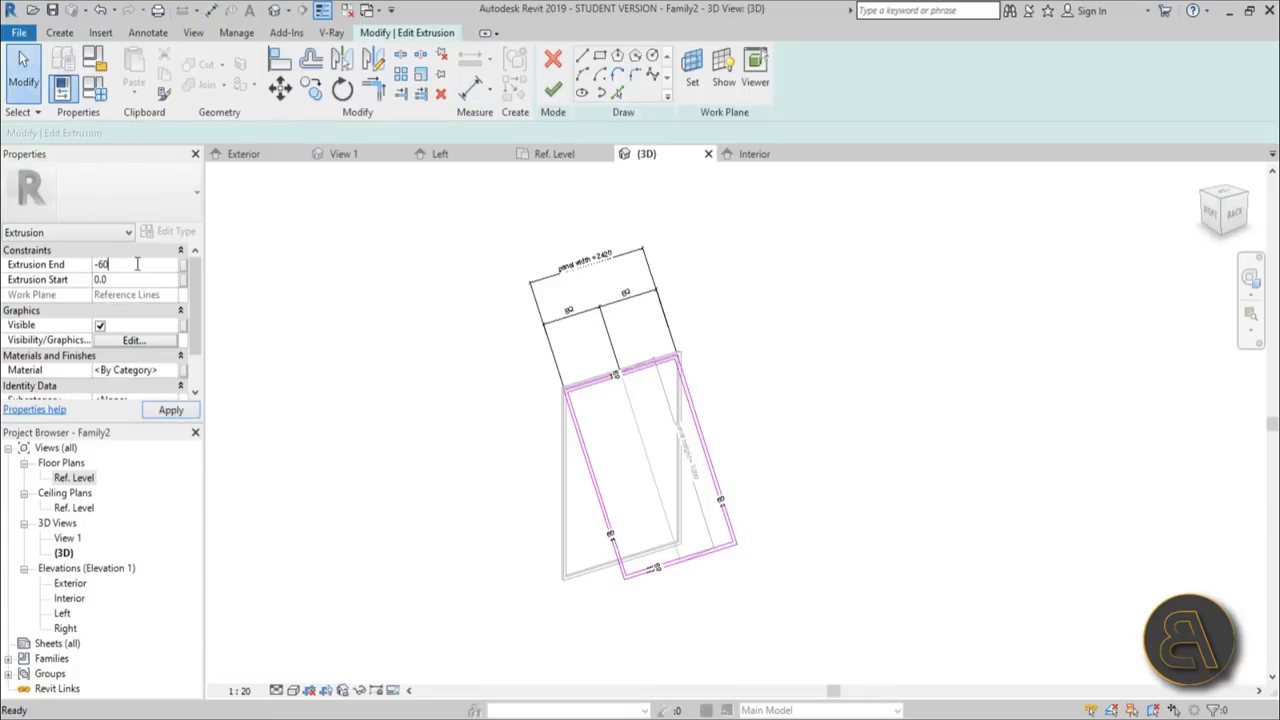
type("0")
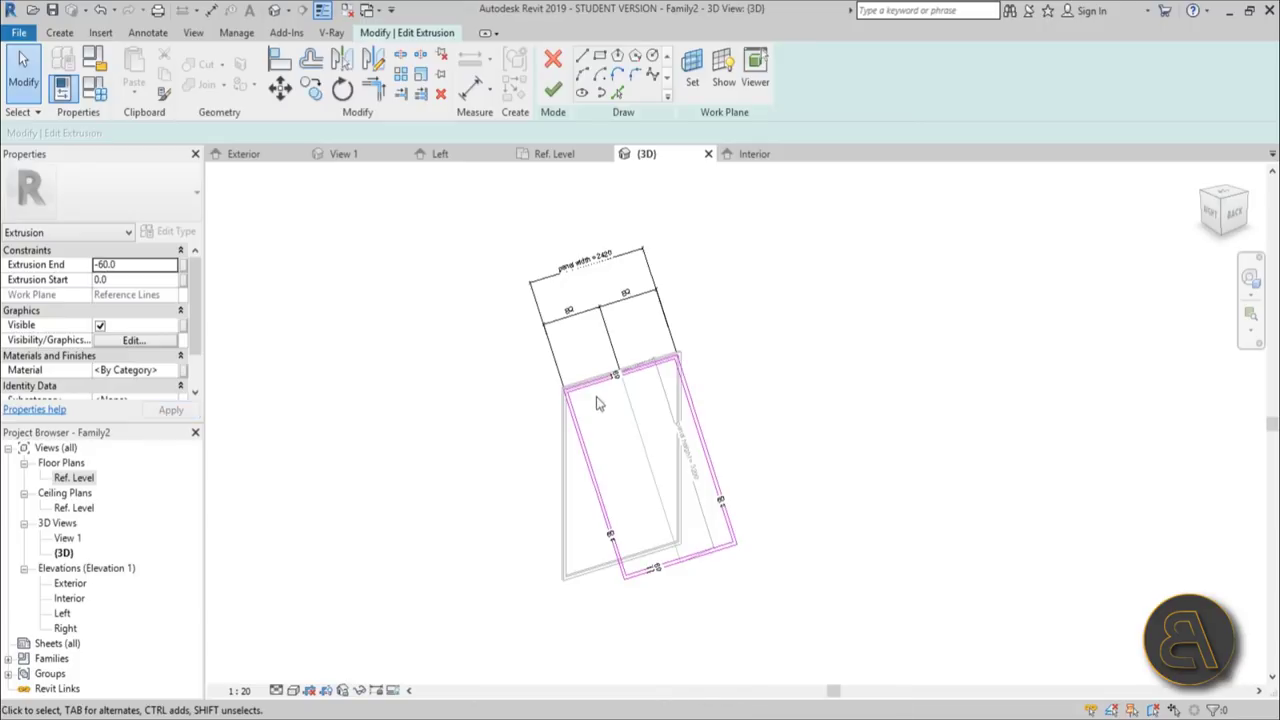
scroll(565, 405, "up", 1)
scroll(563, 405, "up", 3)
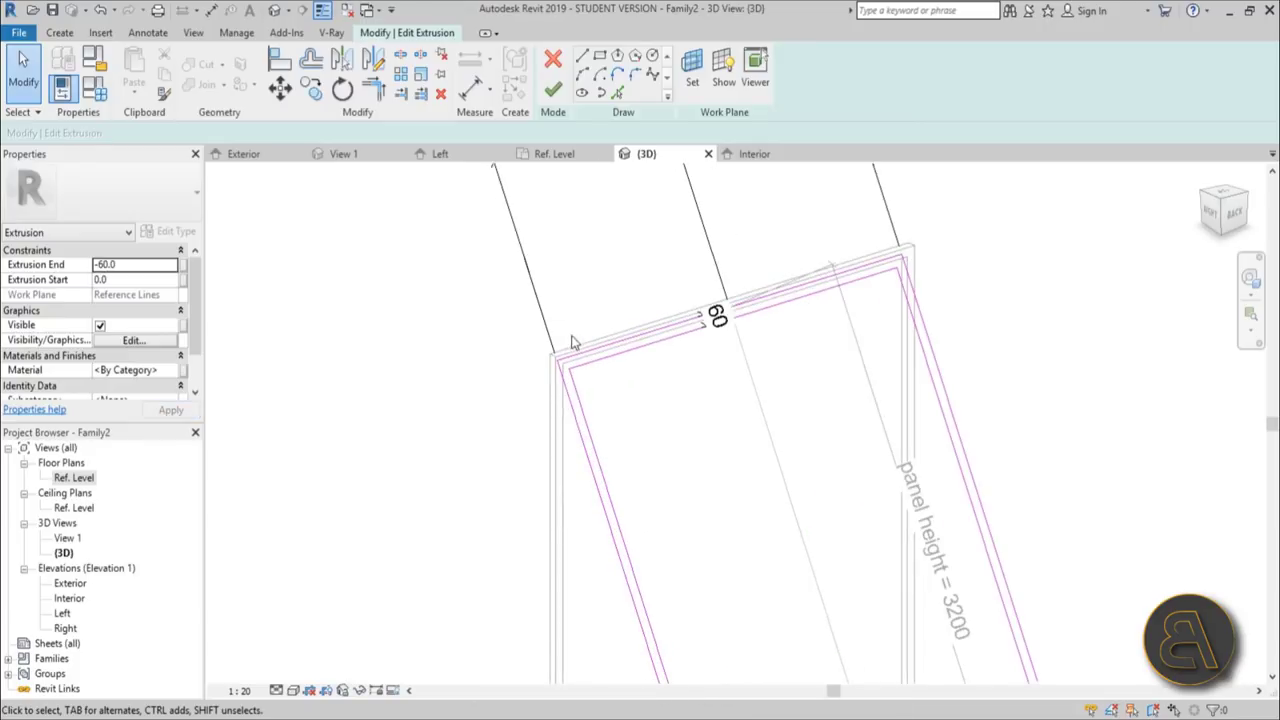
left_click(553, 90)
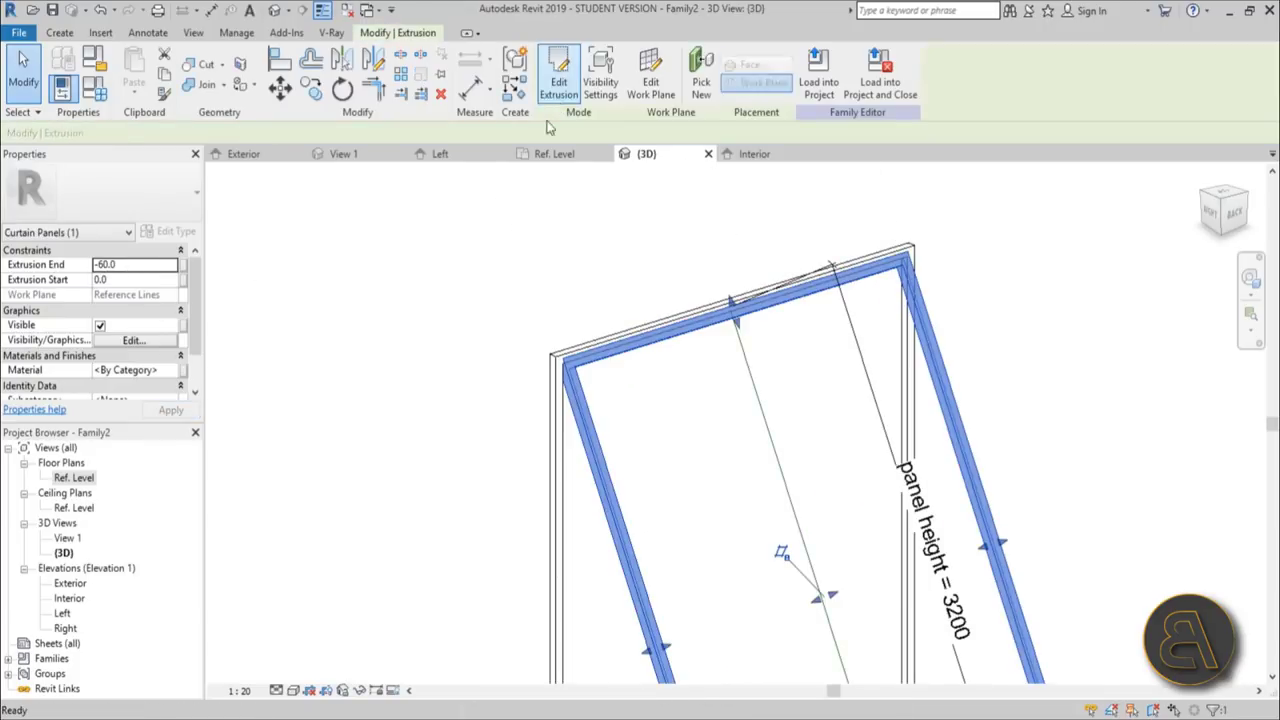
Step: In the Ref. Level floor plan, move the Left reference plane outward to stretch the family's width to about 2800 mm
scroll(692, 510, "down", 1)
middle_click_drag(697, 527, 570, 262, "shift")
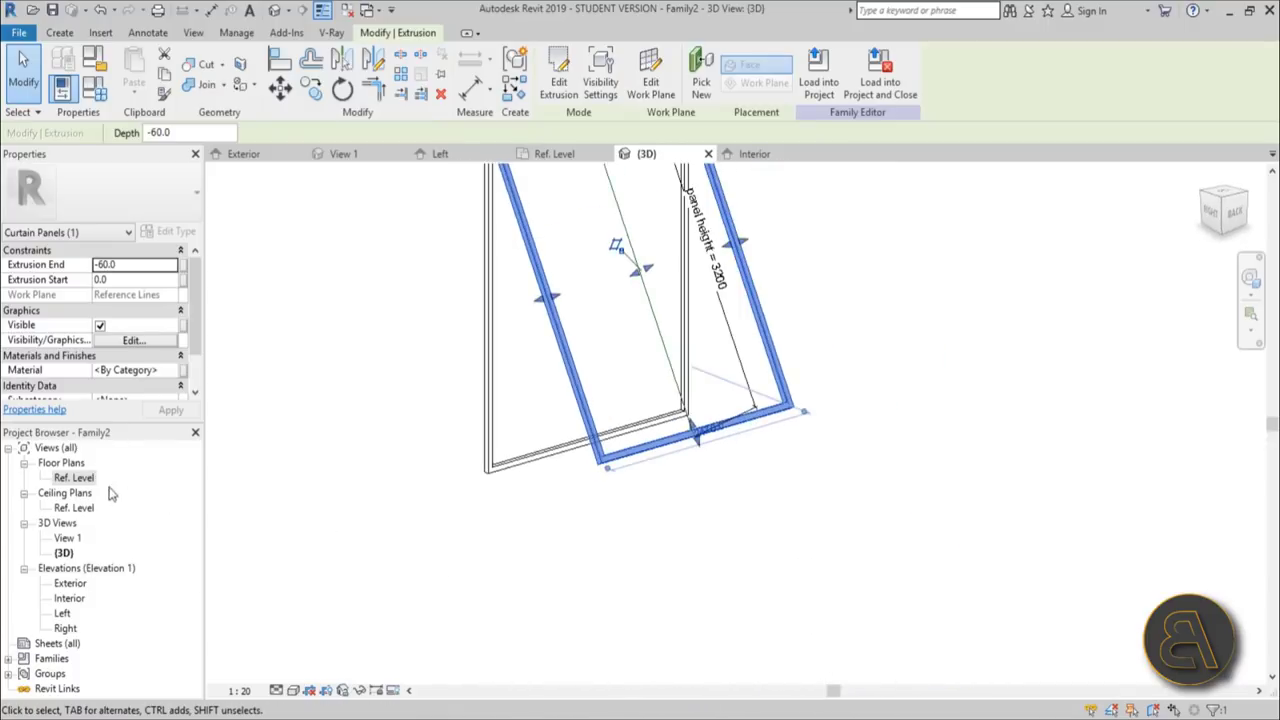
middle_click_drag(614, 538, 354, 523, "shift")
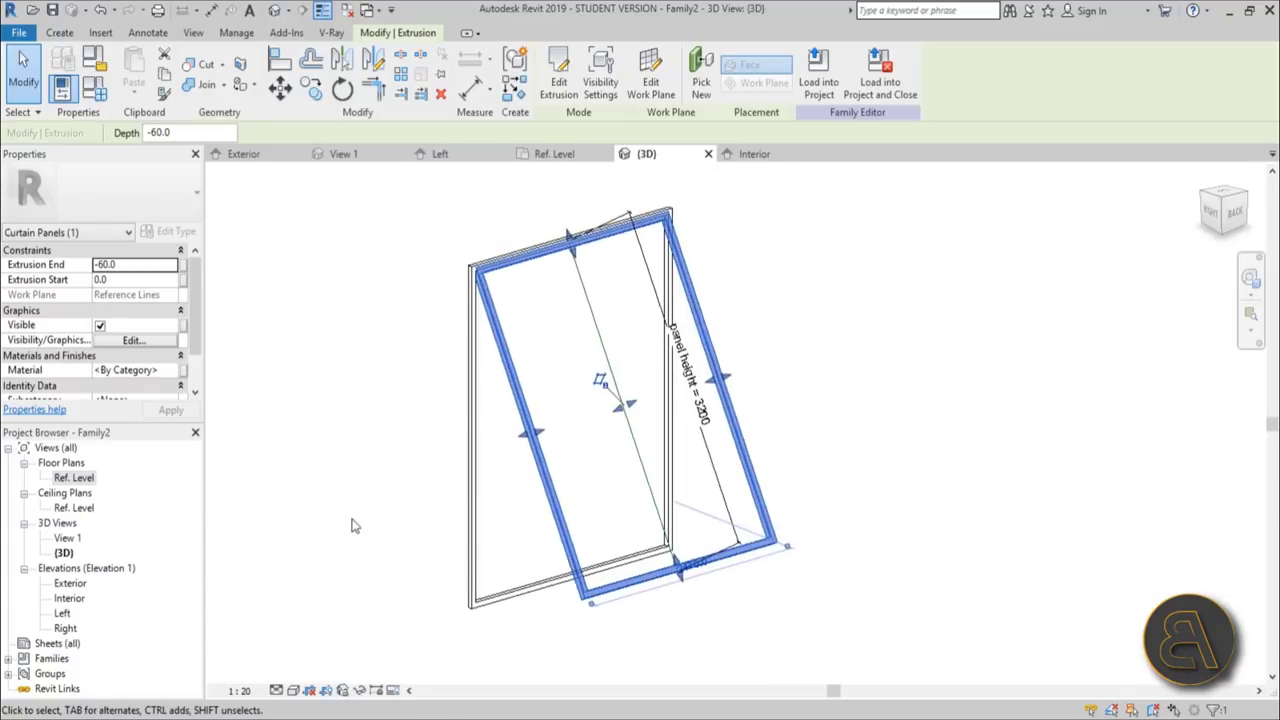
left_click(354, 523)
double_click(74, 478)
scroll(604, 336, "down", 2)
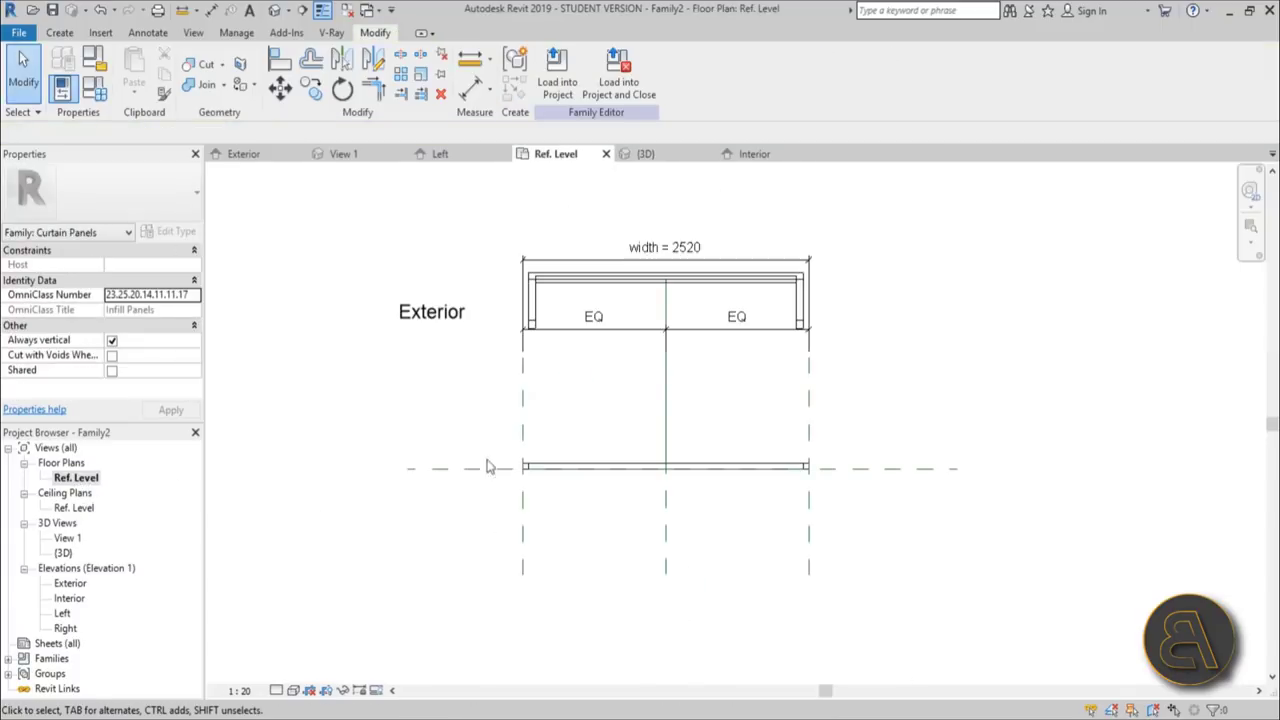
mouse_move(521, 511)
left_mouse_down()
mouse_move(445, 515)
mouse_move(528, 514)
mouse_move(470, 511)
mouse_move(523, 511)
mouse_move(500, 510)
left_mouse_up()
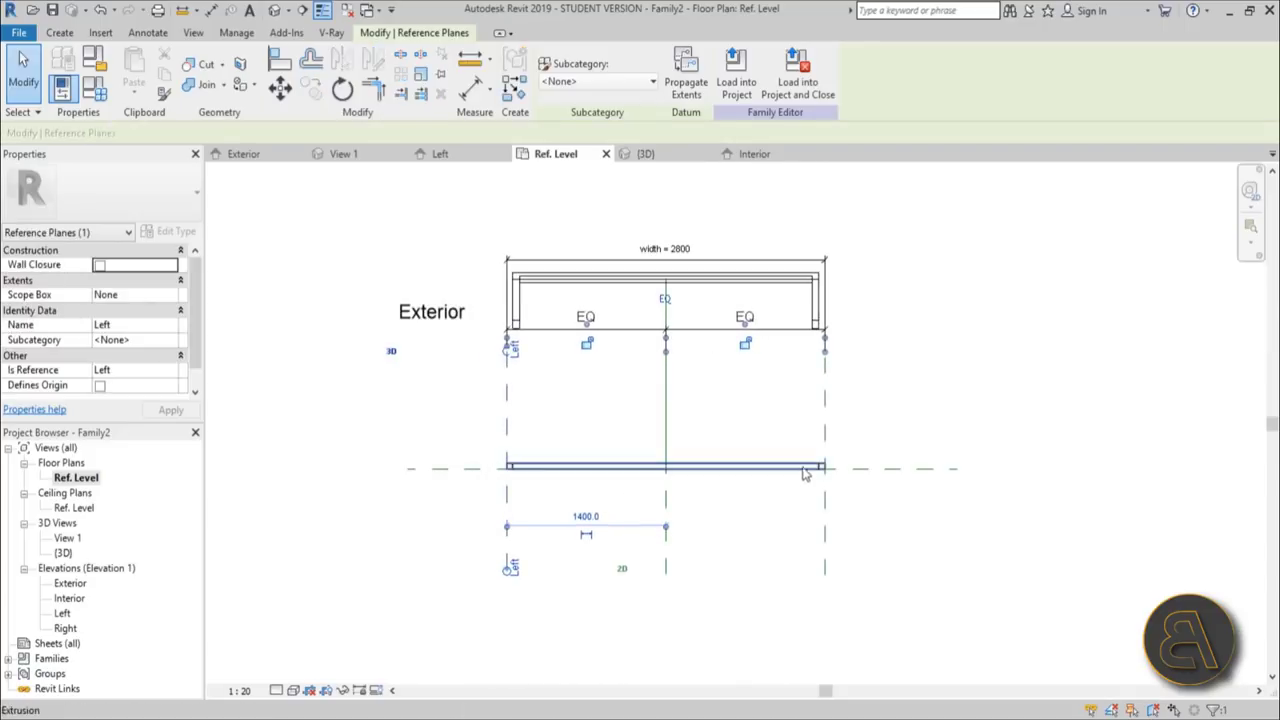
scroll(816, 296, "up", 5)
scroll(816, 296, "down", 4)
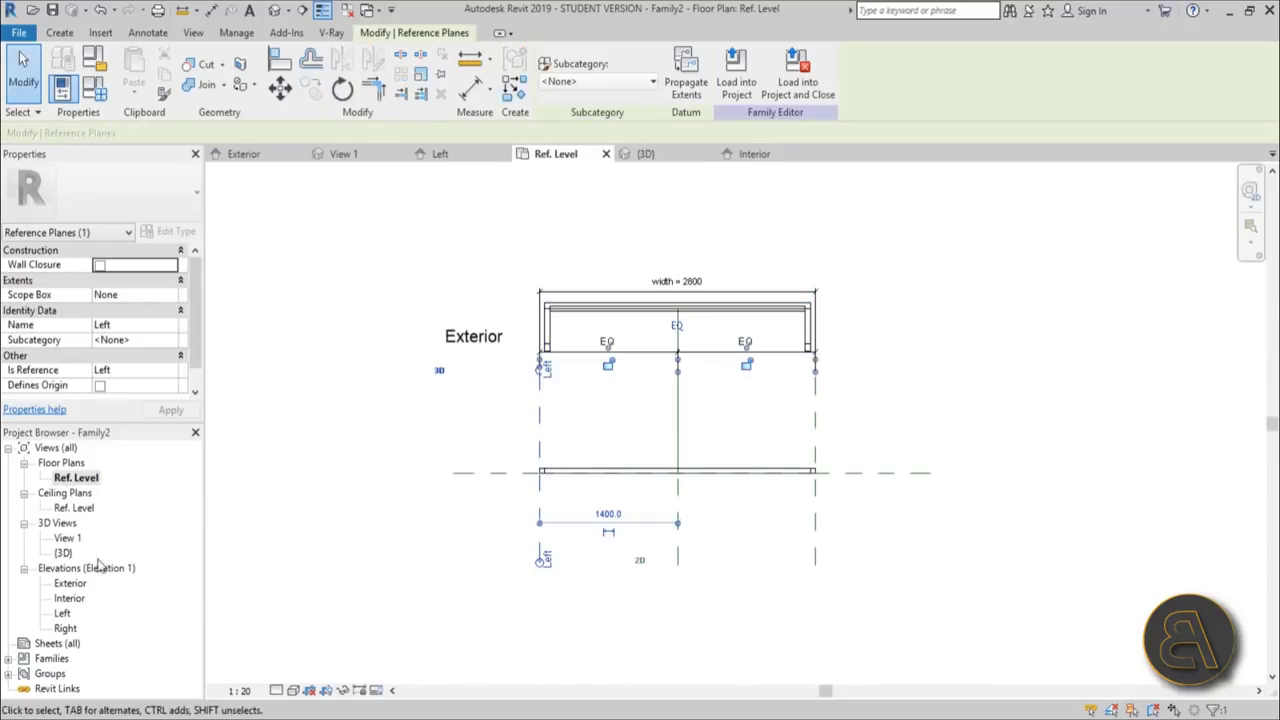
Step: Raise the Top reference plane to a height of about 3800 mm in the Exterior elevation, and to about 4400 mm in the Left elevation
double_click(70, 583)
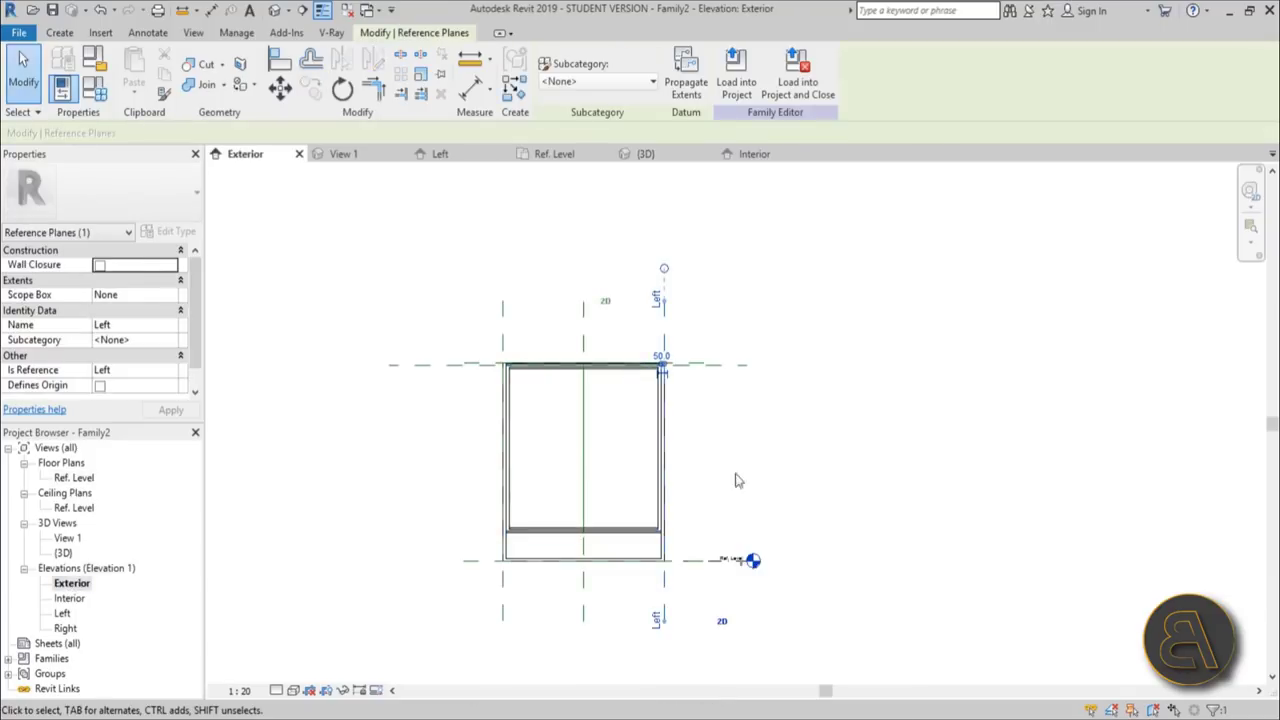
left_click_drag(748, 285, 748, 336)
double_click(62, 613)
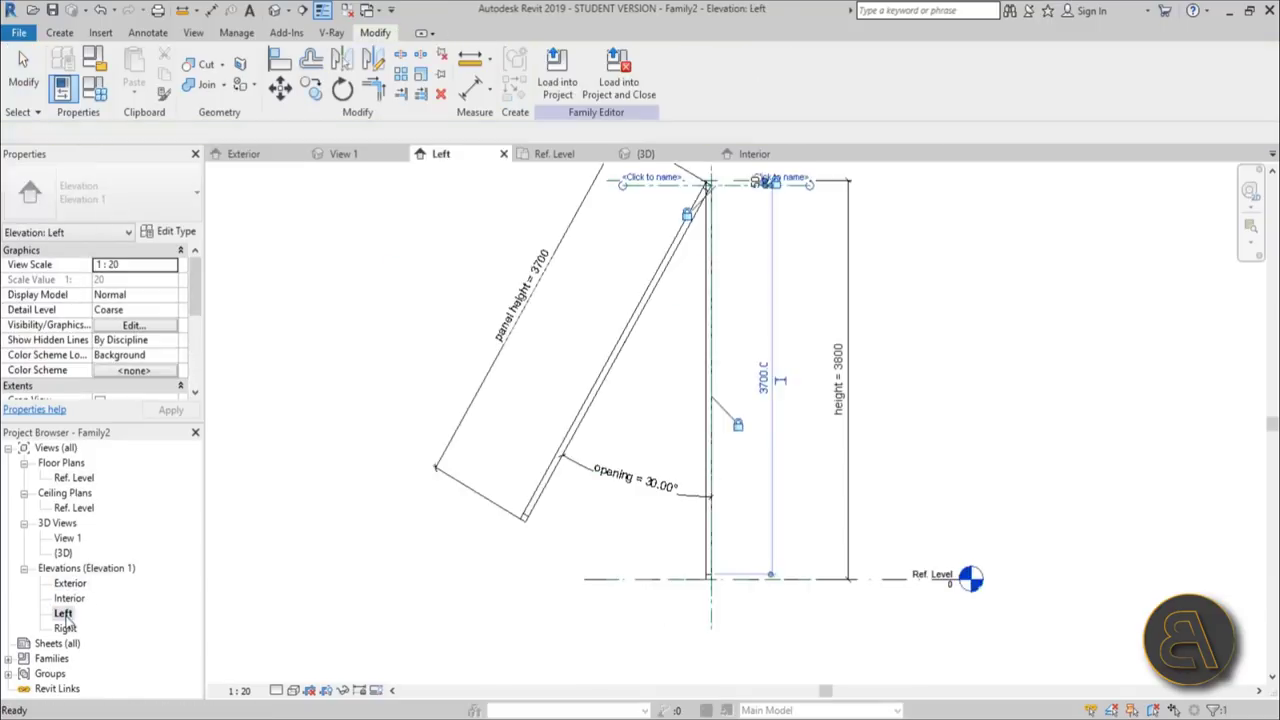
left_click(618, 400)
scroll(612, 320, "up", 2)
left_click(593, 303)
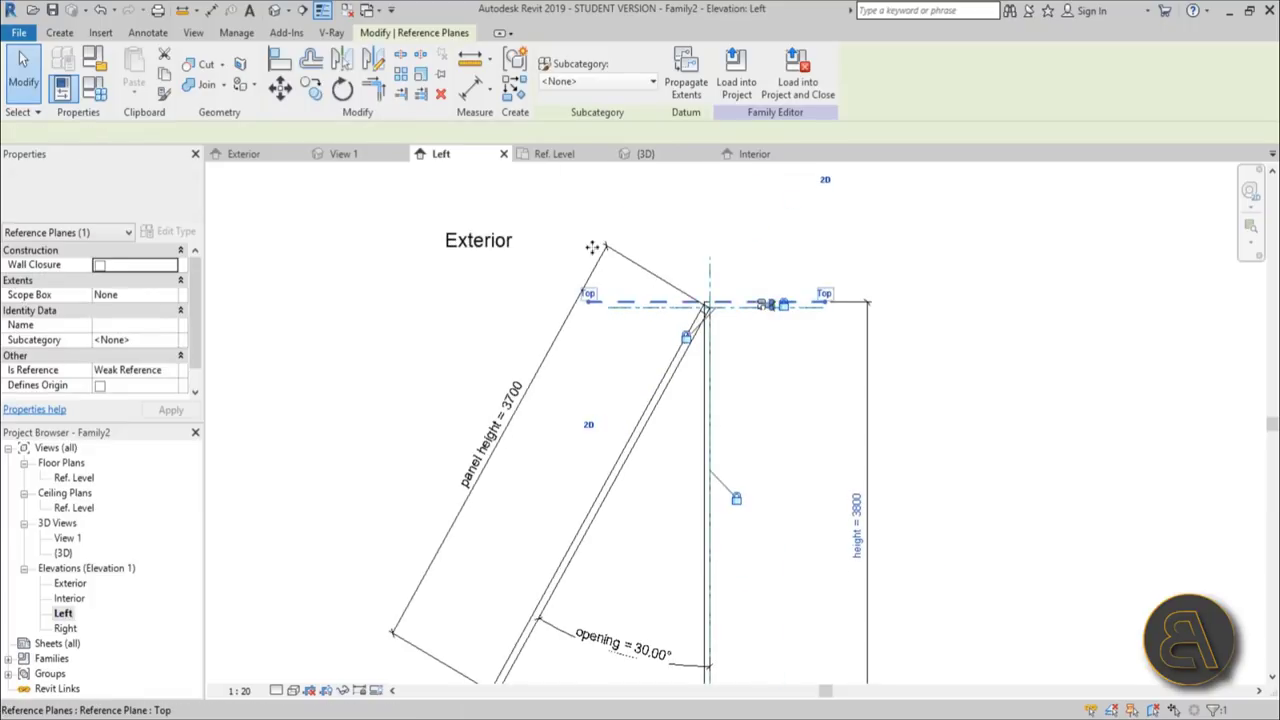
left_click_drag(594, 162, 672, 232)
scroll(549, 480, "up", 3)
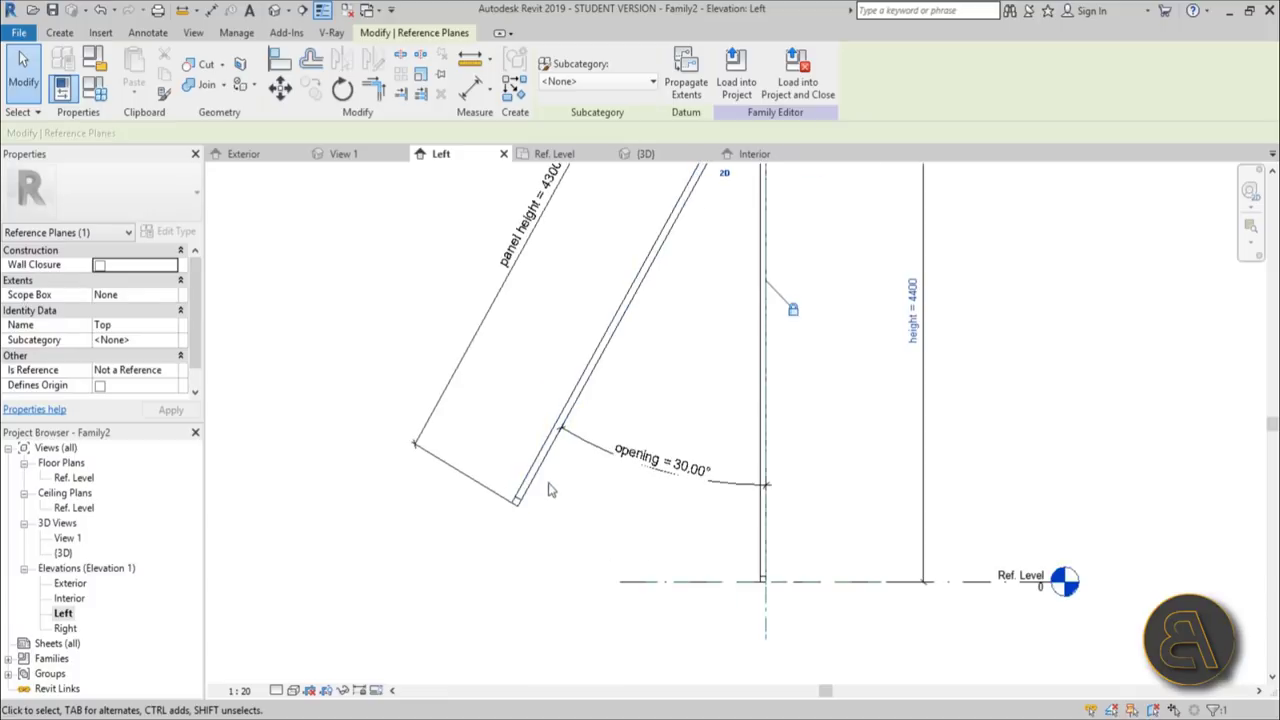
scroll(590, 475, "down", 1)
Step: With the 3D view open, set the opening parameter to 15° in the family types and apply it
left_click(104, 100)
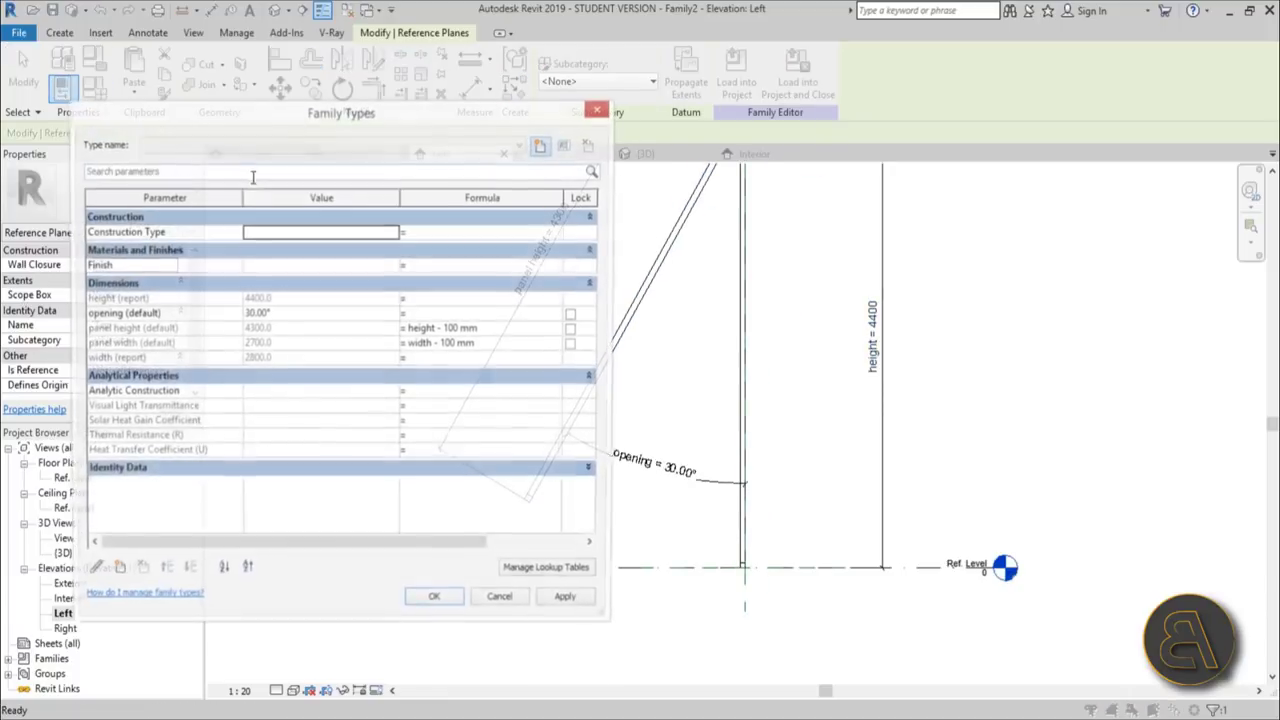
left_click(519, 607)
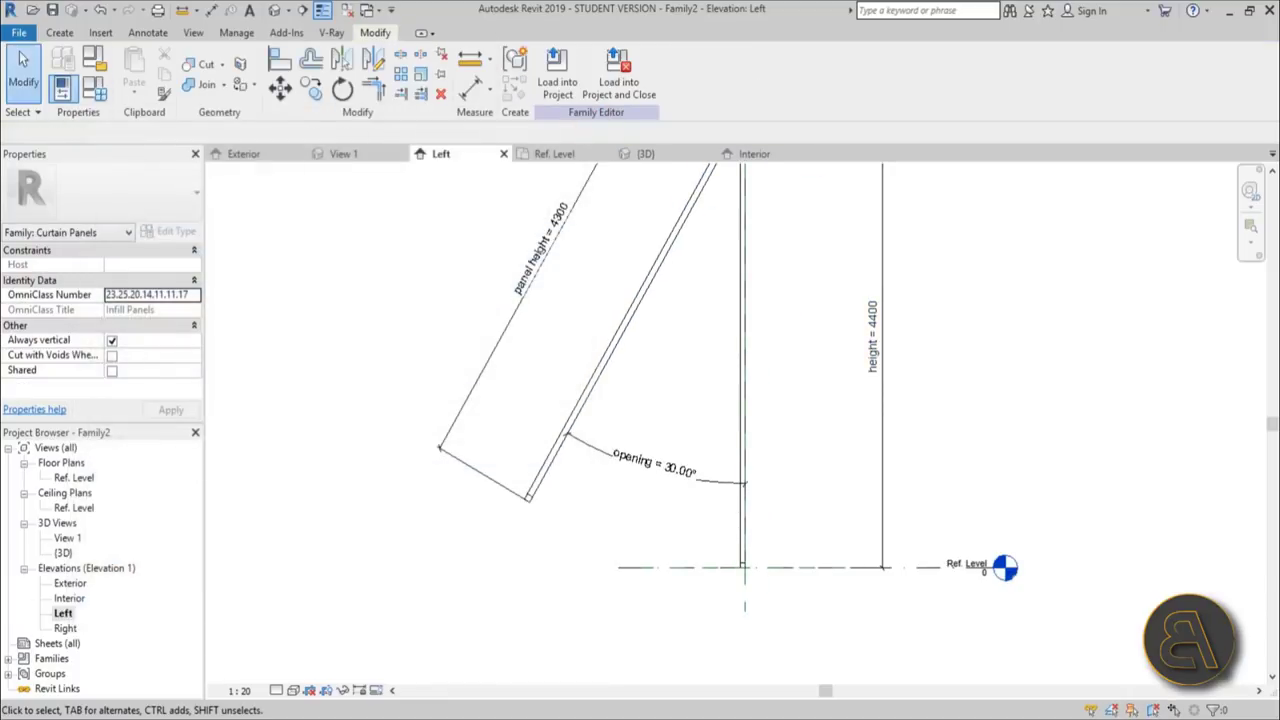
double_click(58, 553)
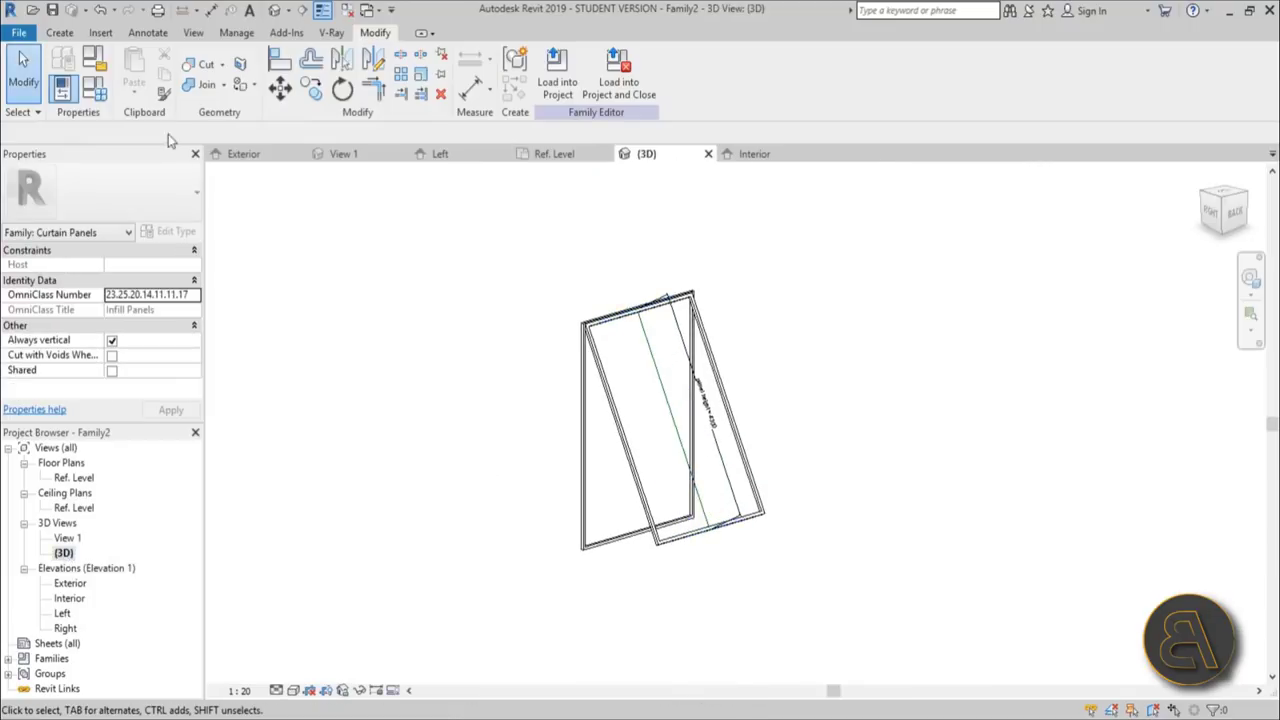
scroll(383, 377, "up", 3)
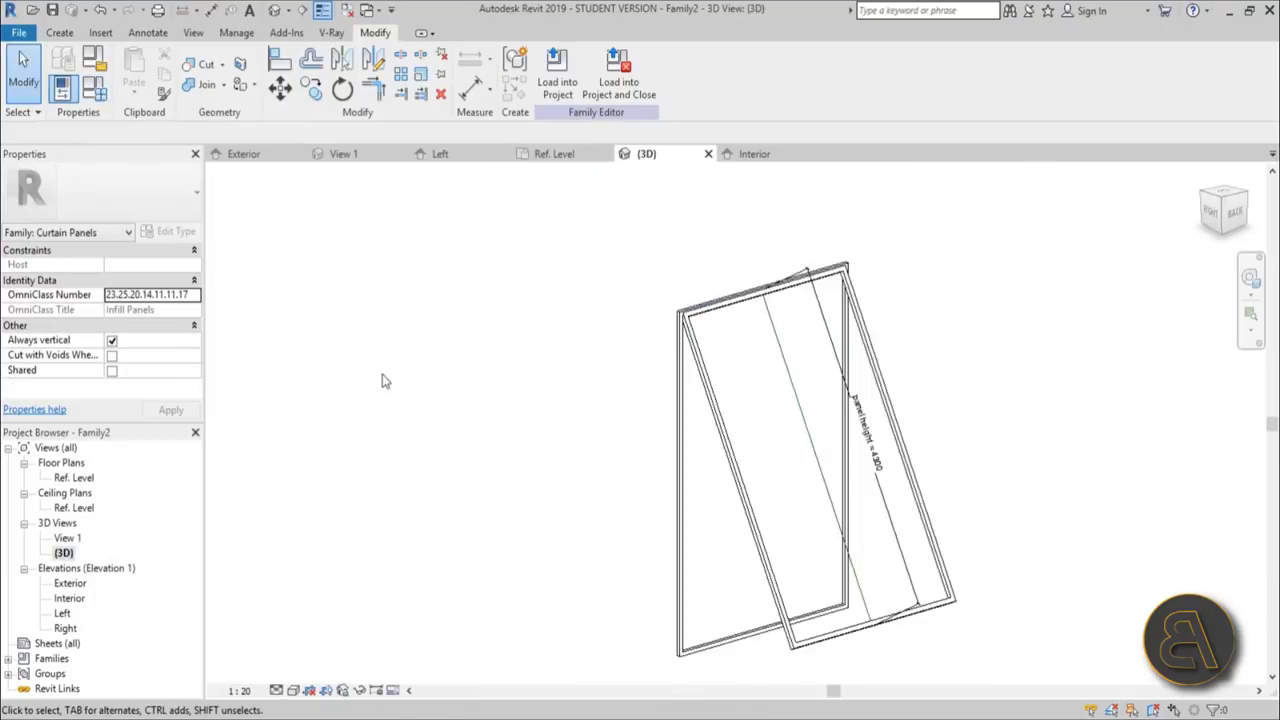
left_click(96, 88)
left_click(306, 313)
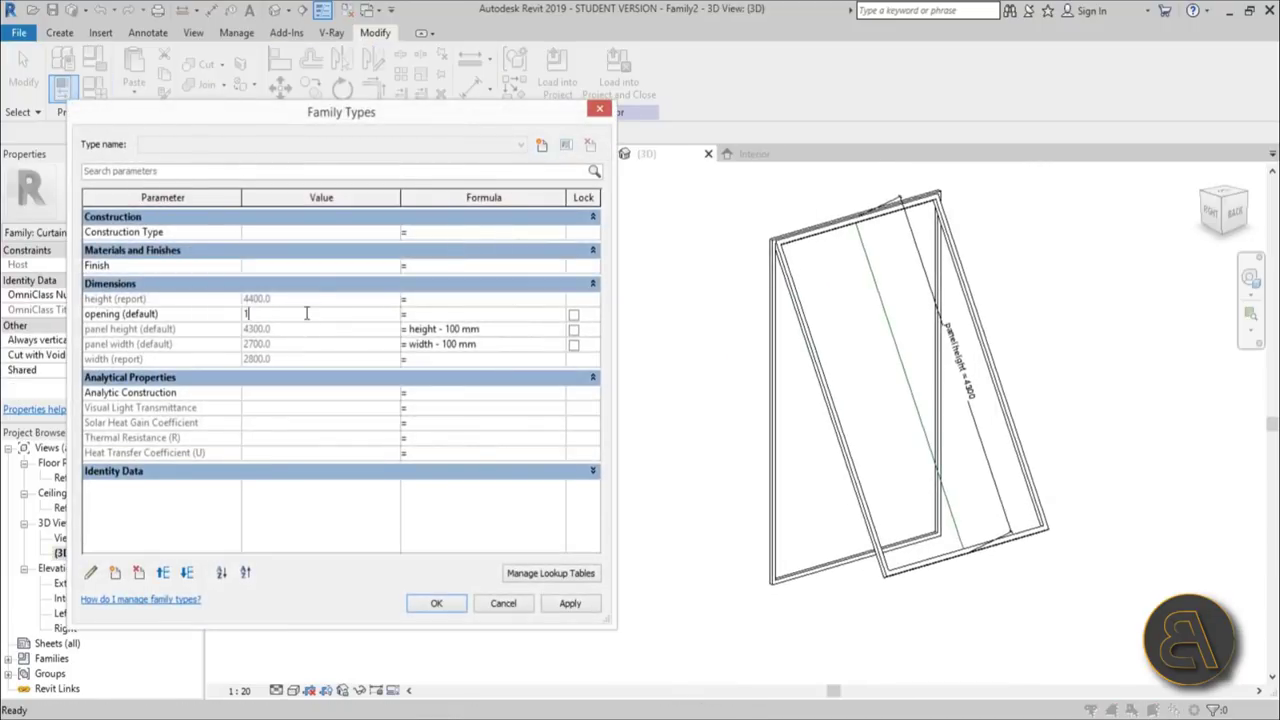
left_click(582, 610)
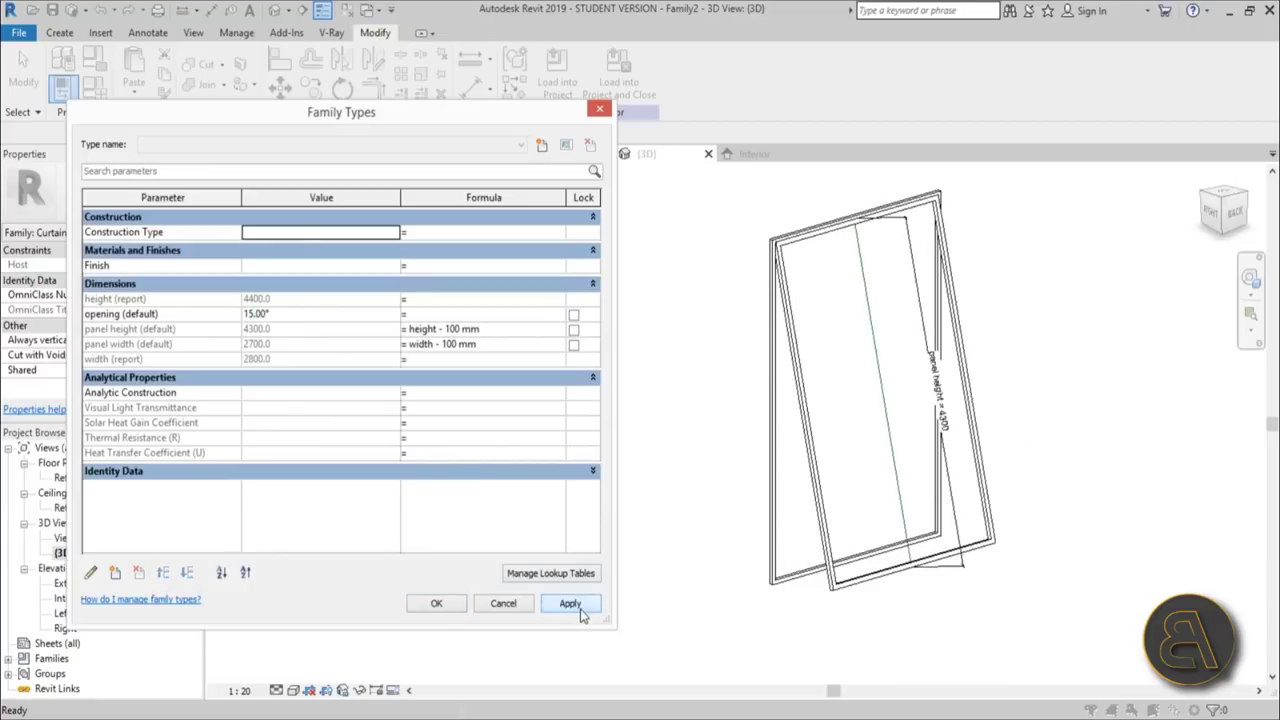
left_click(436, 606)
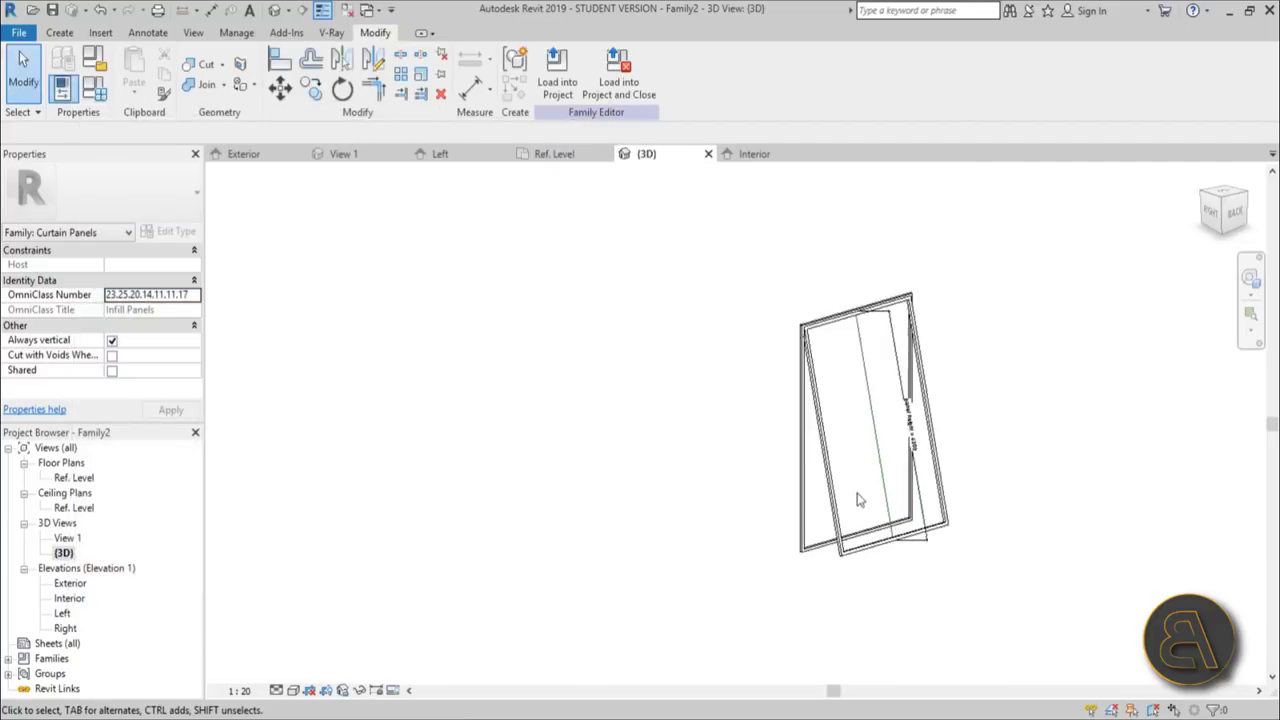
middle_click_drag(470, 440, 634, 527, "shift")
scroll(634, 527, "up", 3)
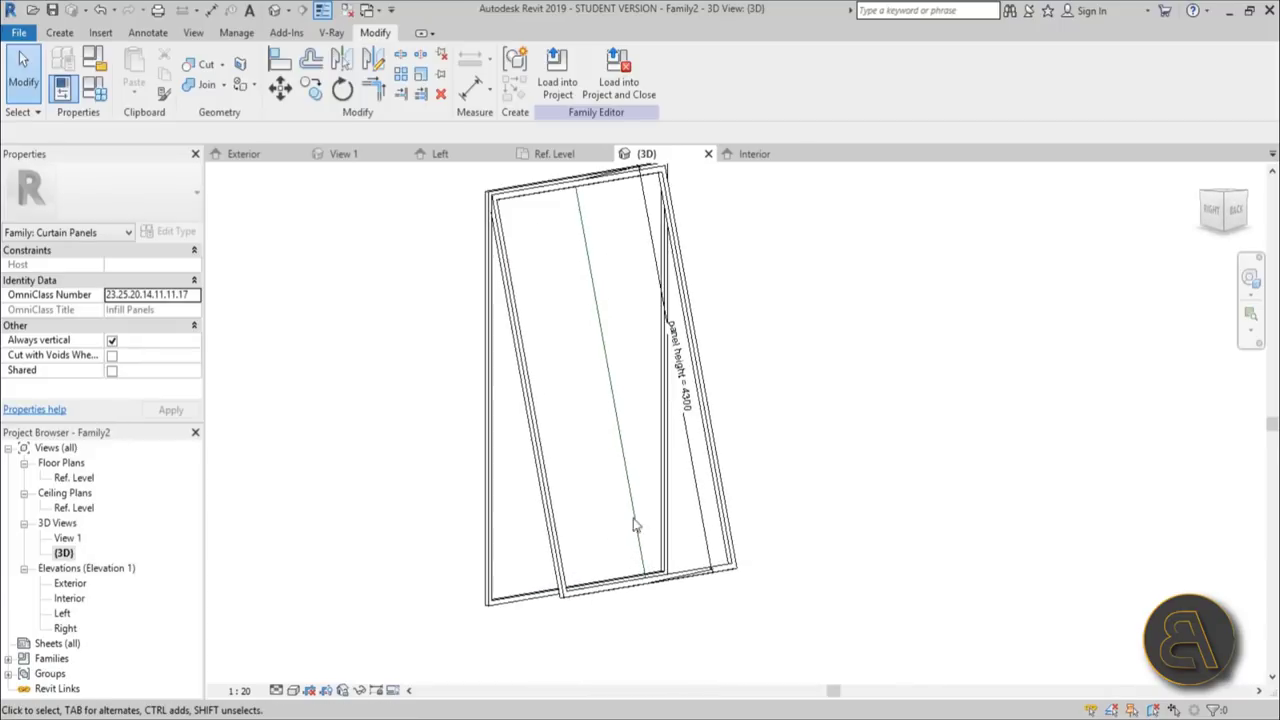
Step: Start an extrusion in the 3D view, sketch a rectangle between opposite inner corners of the tilted panel frame, and lock its sides to the frame
left_click(60, 33)
left_click(137, 70)
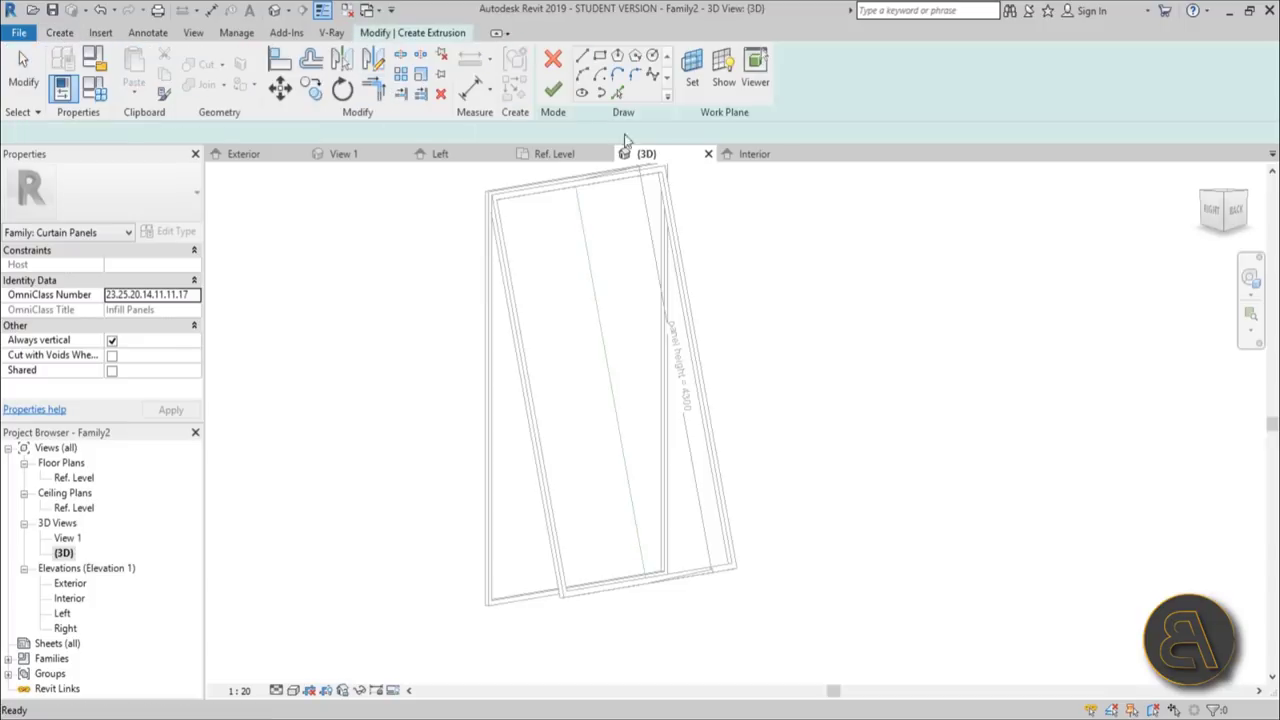
scroll(677, 217, "up", 6)
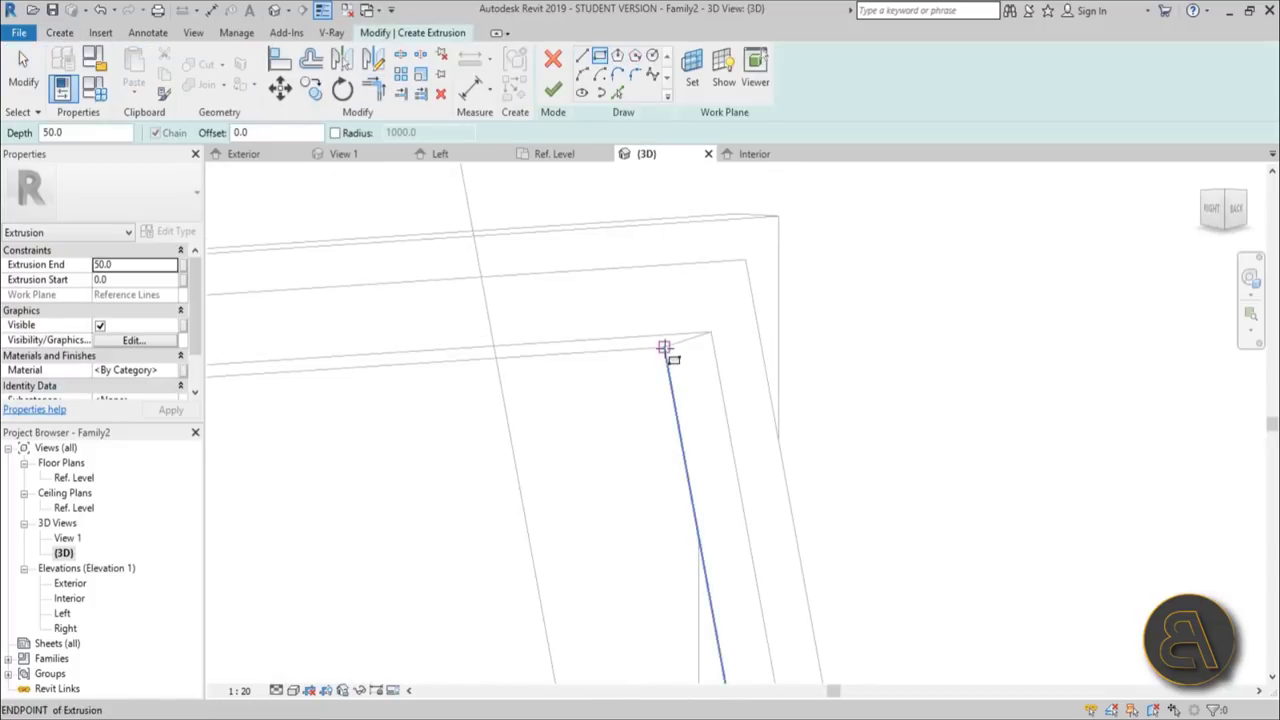
left_click(665, 350)
scroll(600, 386, "down", 5)
mouse_move(610, 240)
middle_mouse_down("shift")
mouse_move(543, 334)
mouse_move(643, 437)
middle_mouse_up("shift")
scroll(586, 294, "up", 4)
left_click(560, 299)
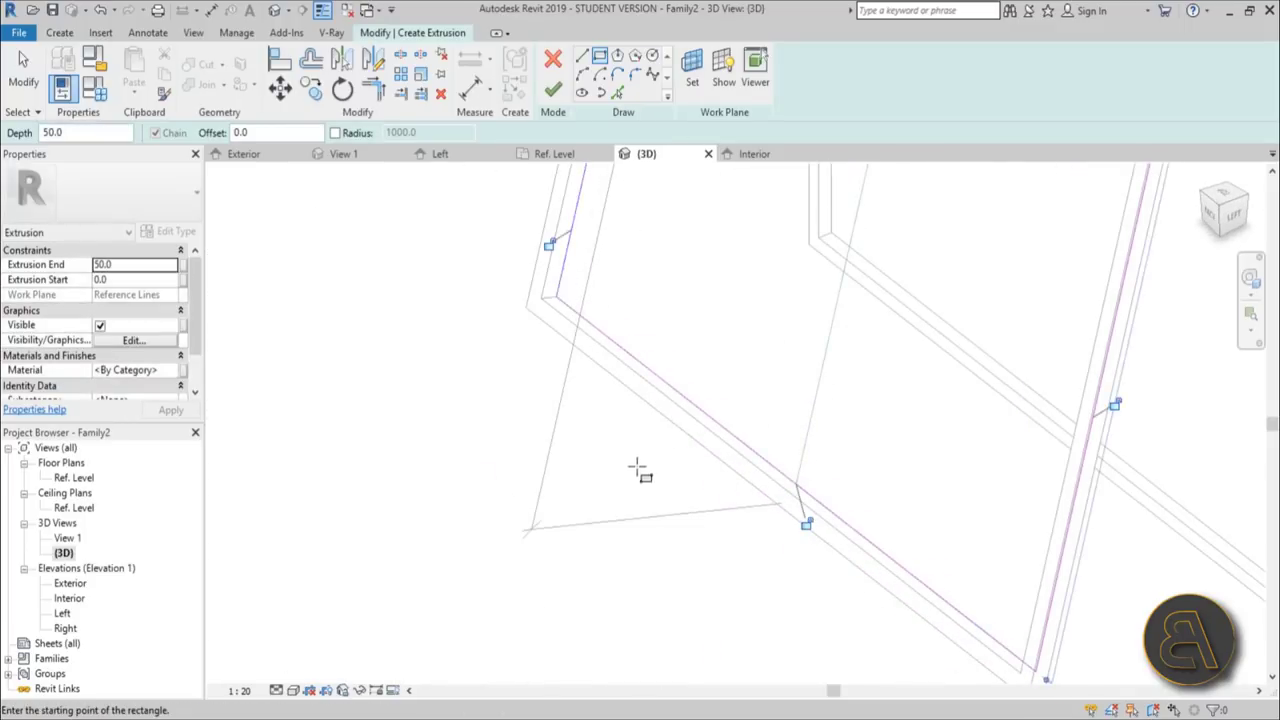
scroll(620, 450, "down", 3)
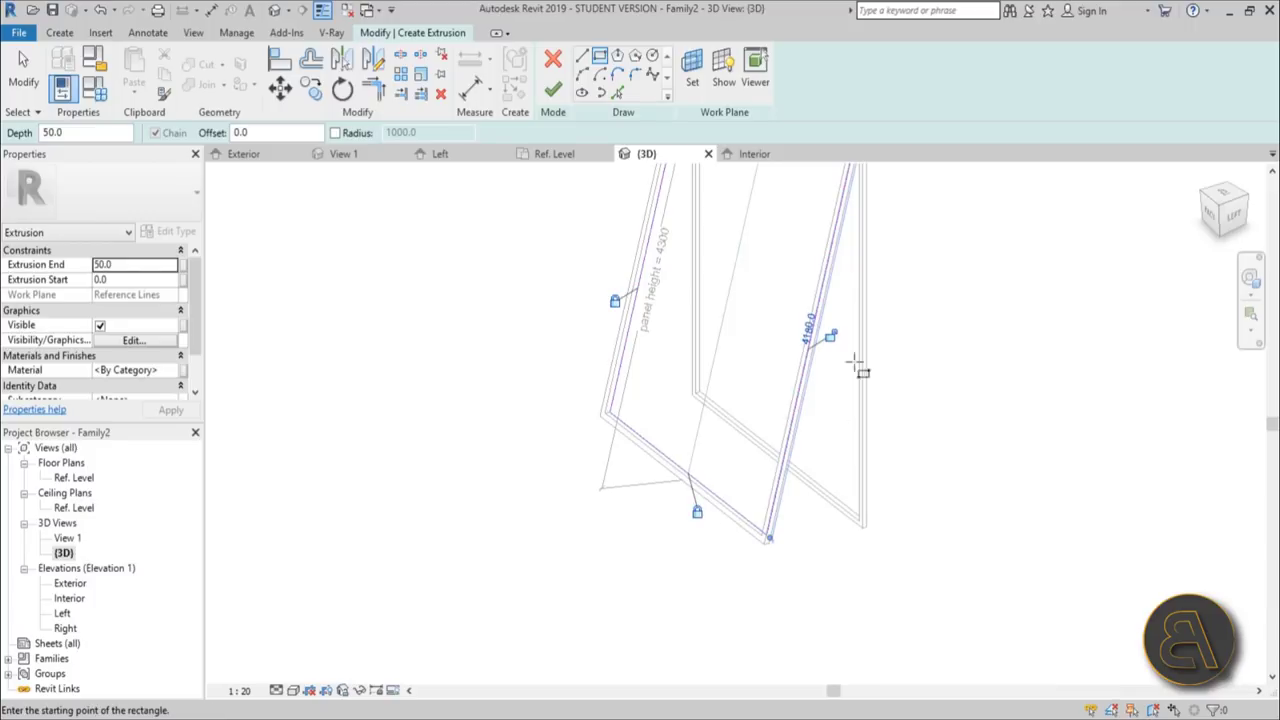
middle_click_drag(838, 338, 730, 375, "shift")
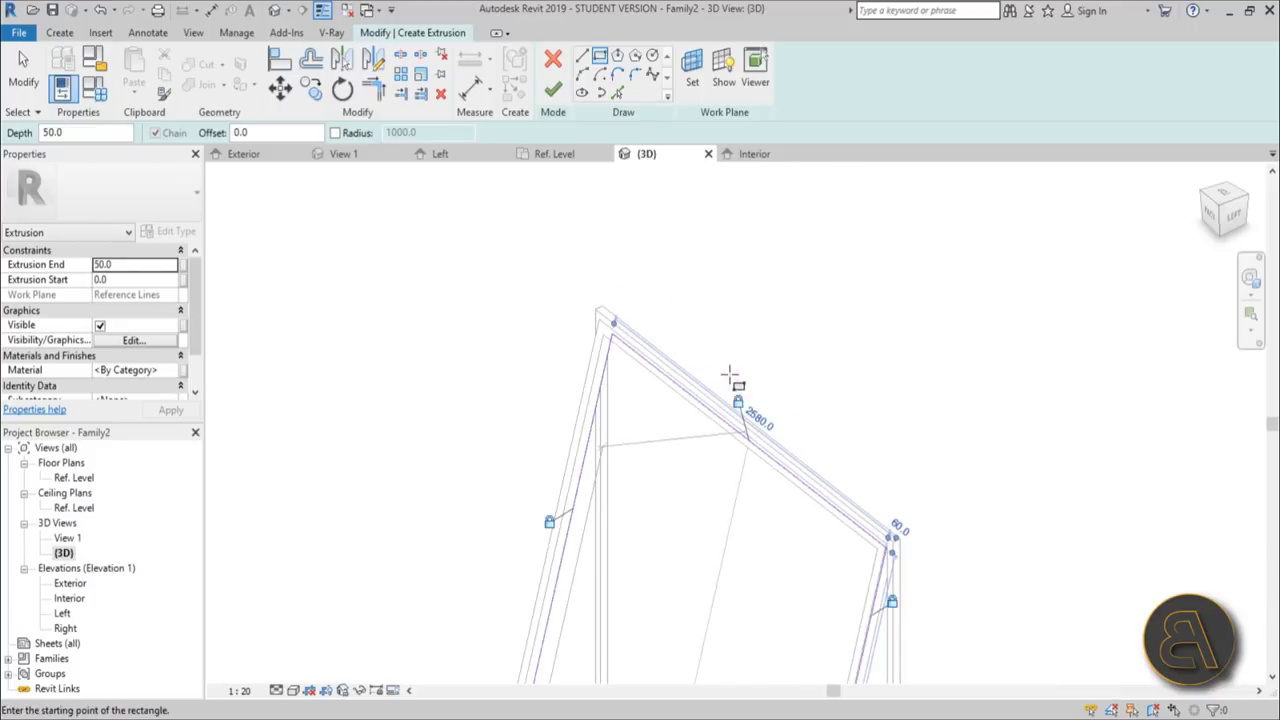
Step: Set the new extrusion's end to -6 mm and apply it
left_click(125, 265)
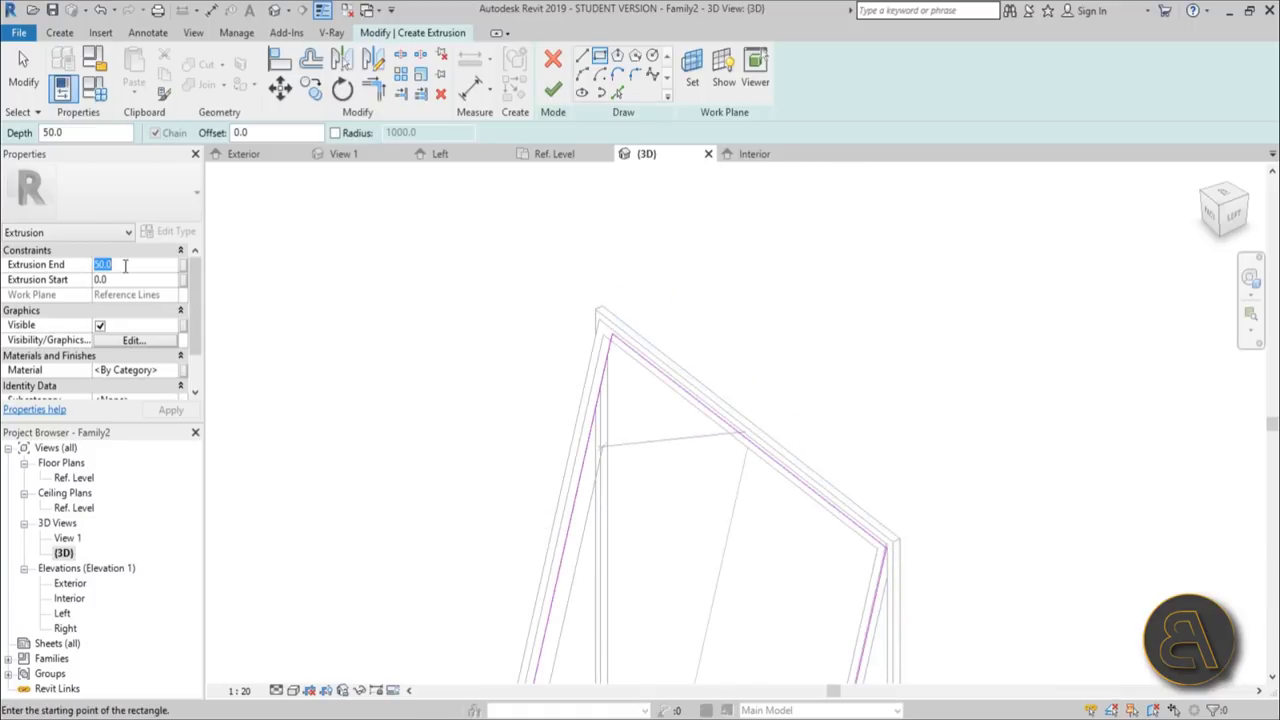
type("6")
key("Return")
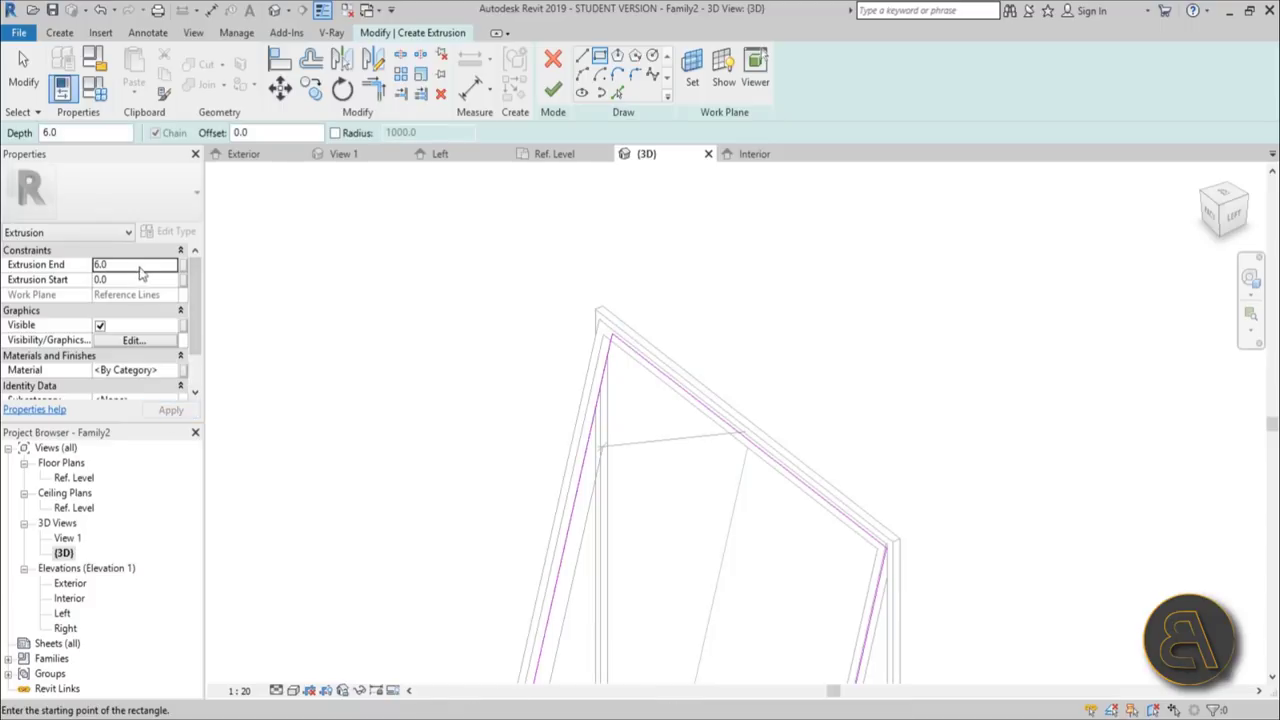
left_click(143, 264)
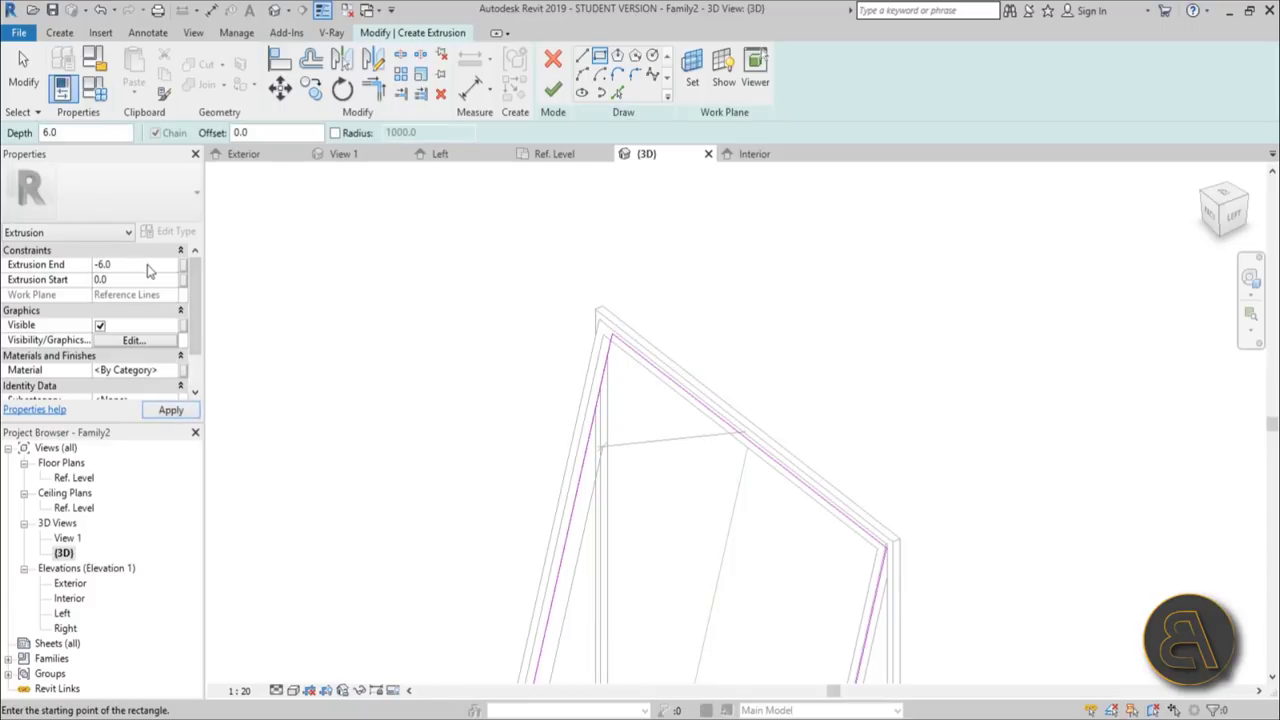
left_click(172, 411)
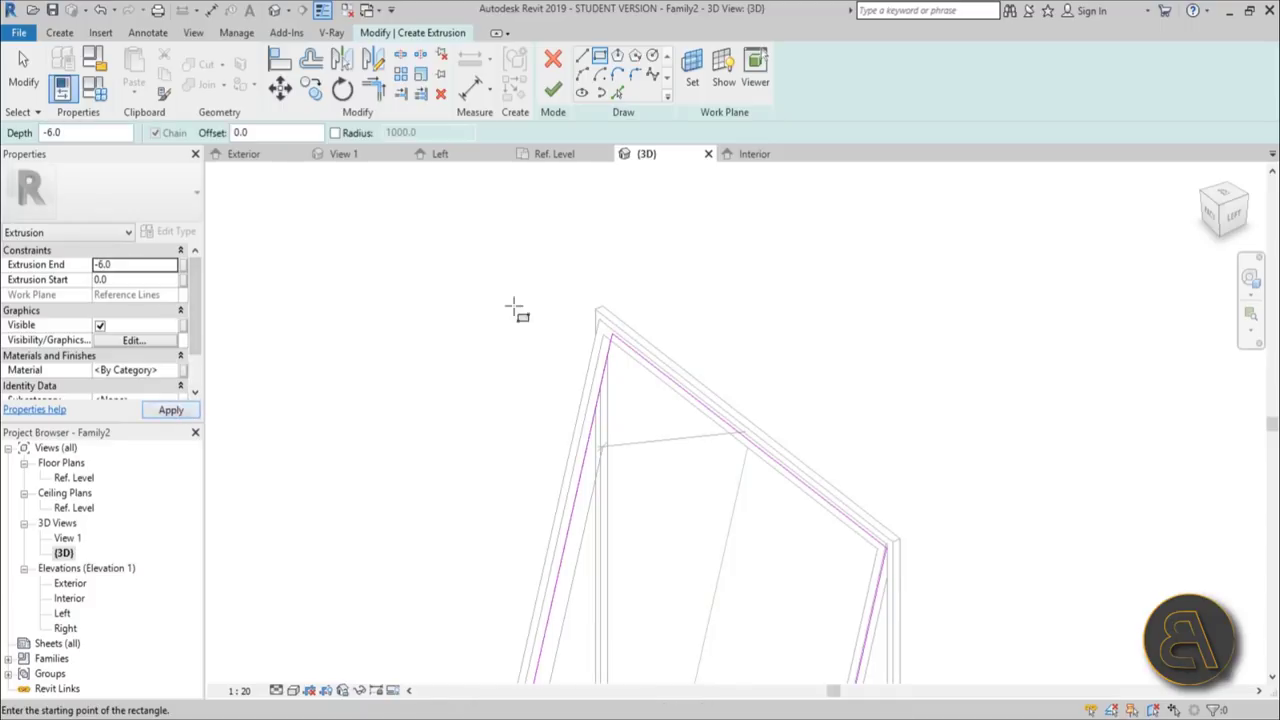
Step: Assign the Glass material to the new extrusion and finish its sketch
left_click(175, 372)
left_click(177, 370)
left_click(300, 258)
double_click(300, 258)
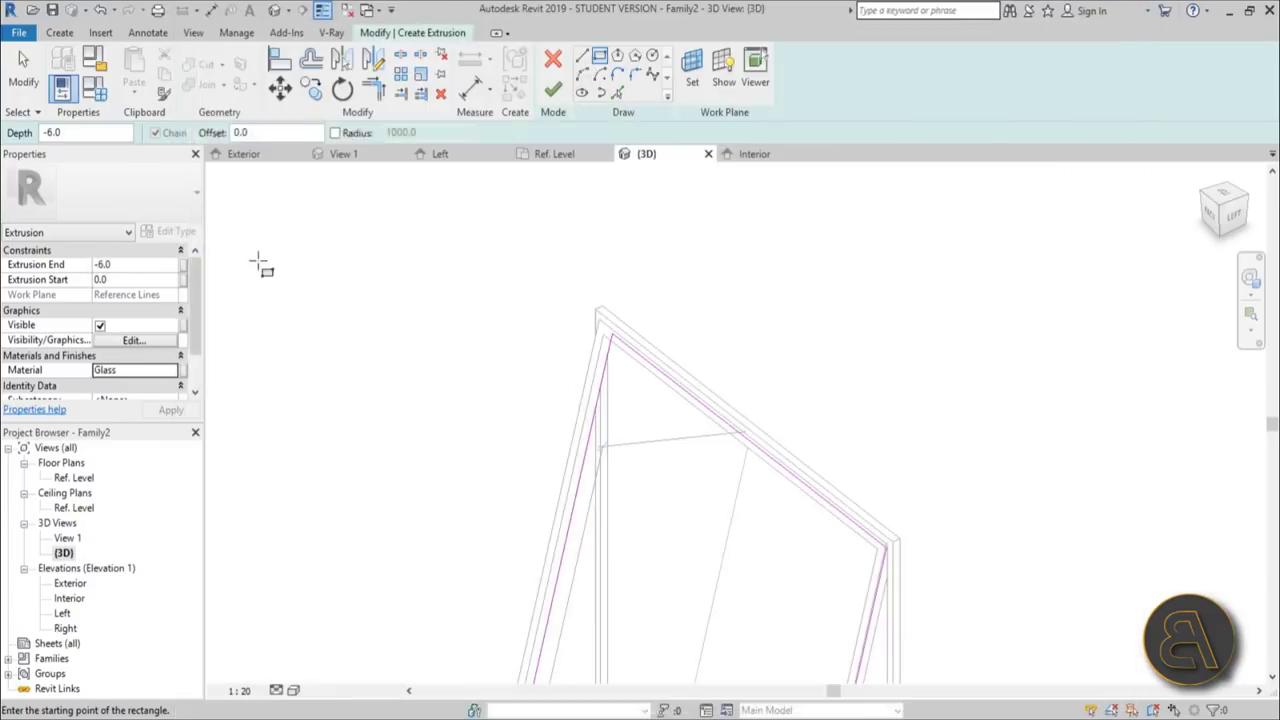
left_click(553, 90)
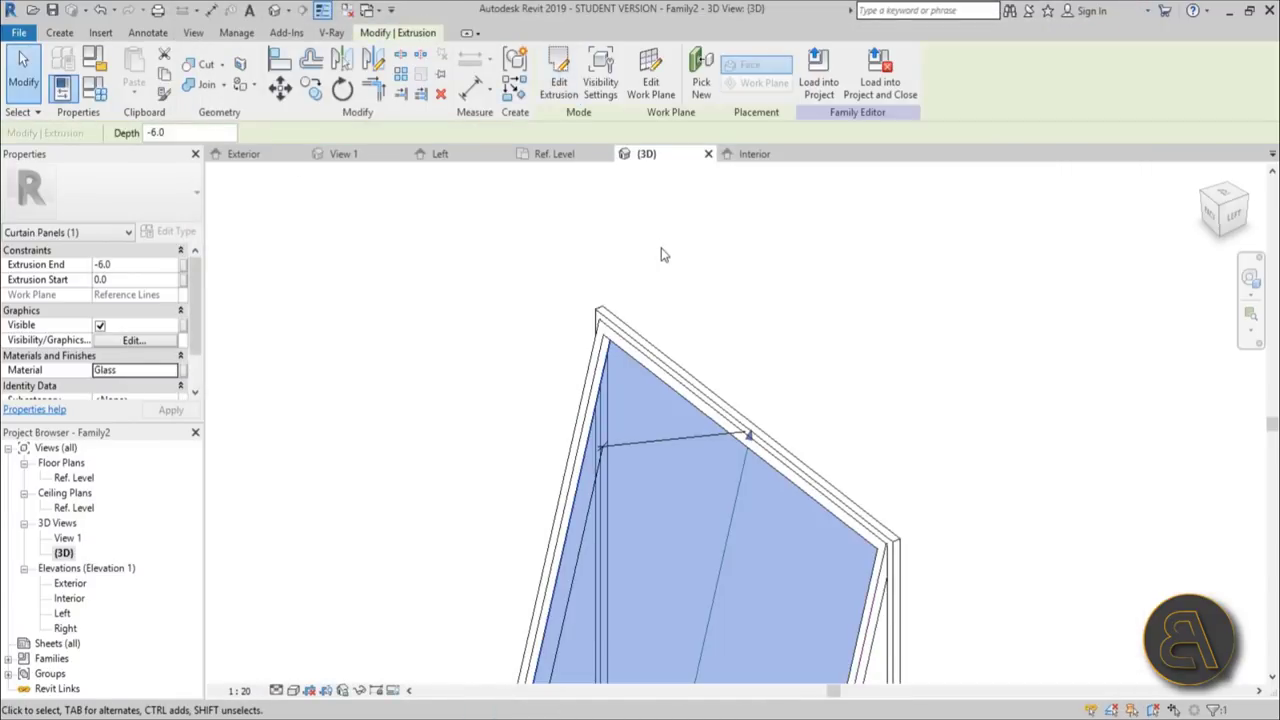
left_click(663, 251)
Step: Select both the outer frame and panel frame extrusions and open their material selection at the AEC Materials Metal library
middle_click_drag(610, 470, 595, 492, "shift")
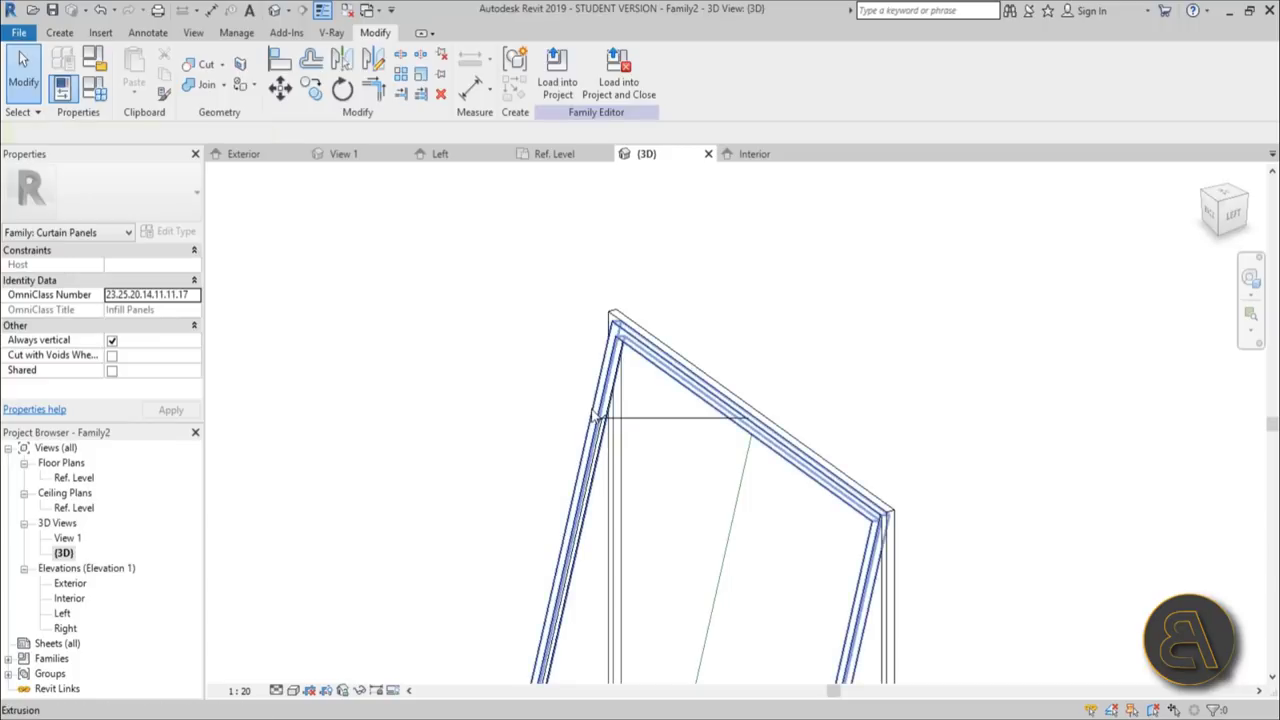
left_click(597, 417)
left_click(632, 324, "ctrl")
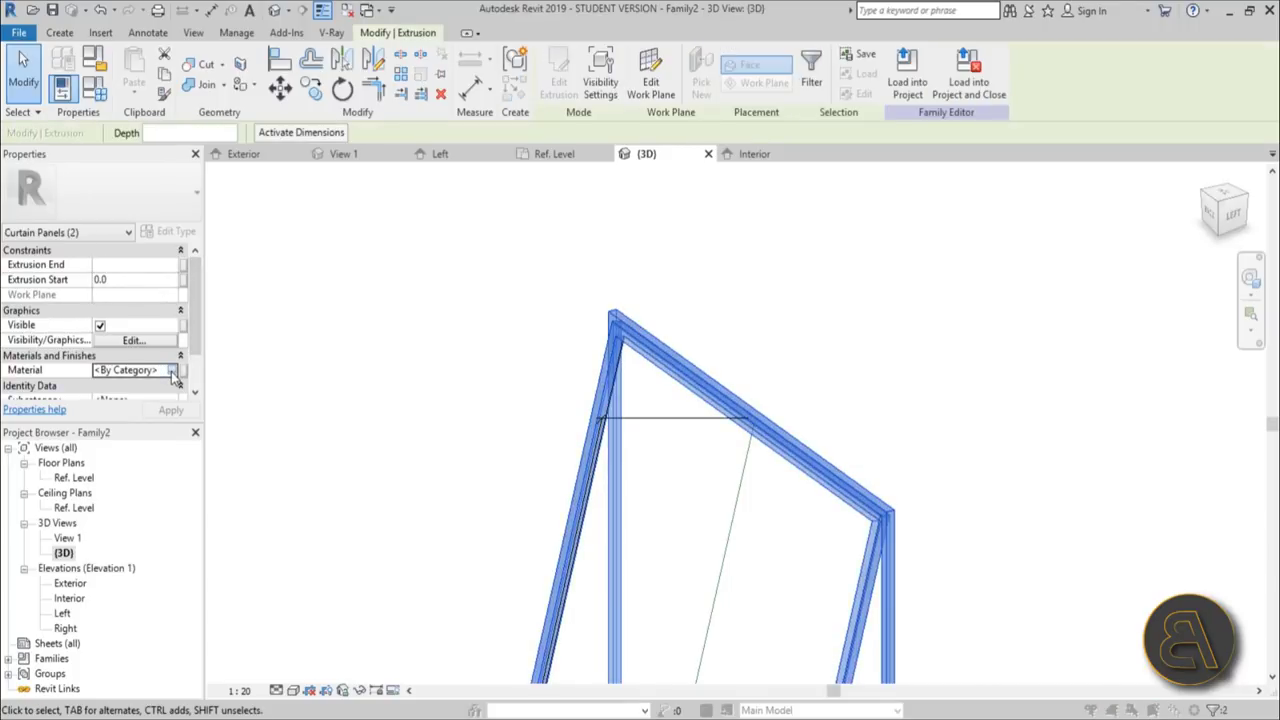
left_click(176, 371)
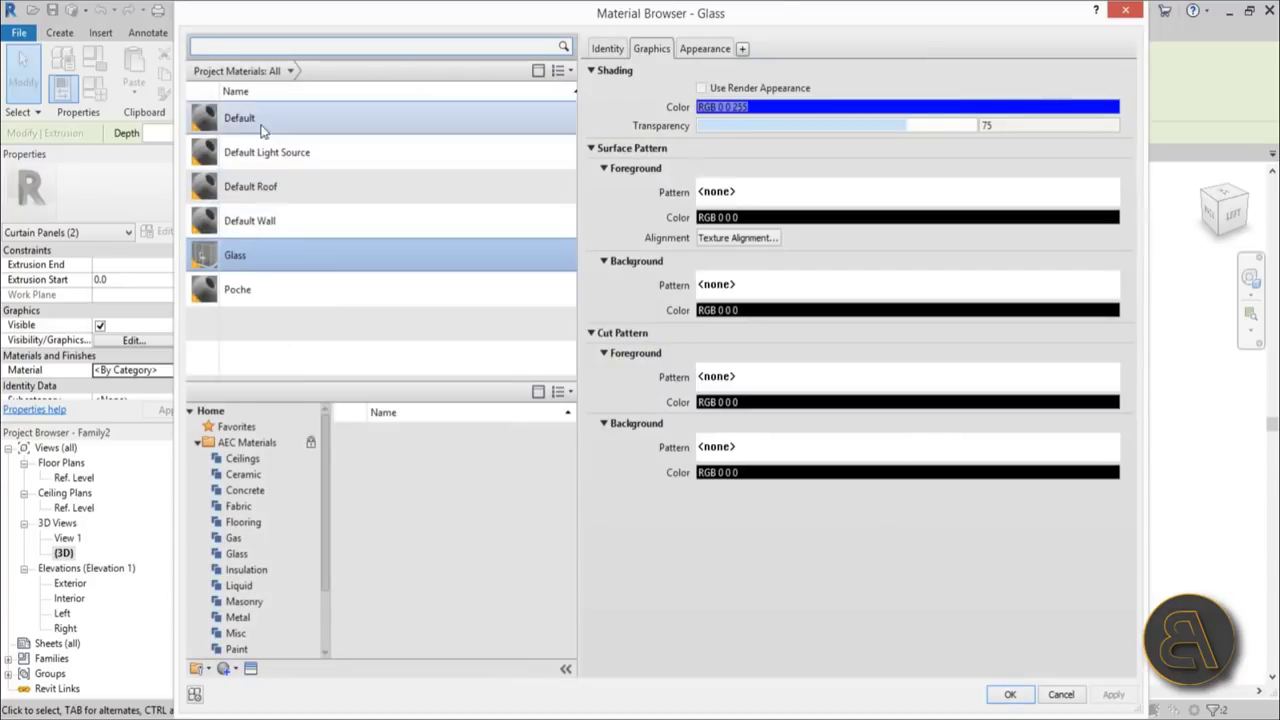
left_click(241, 617)
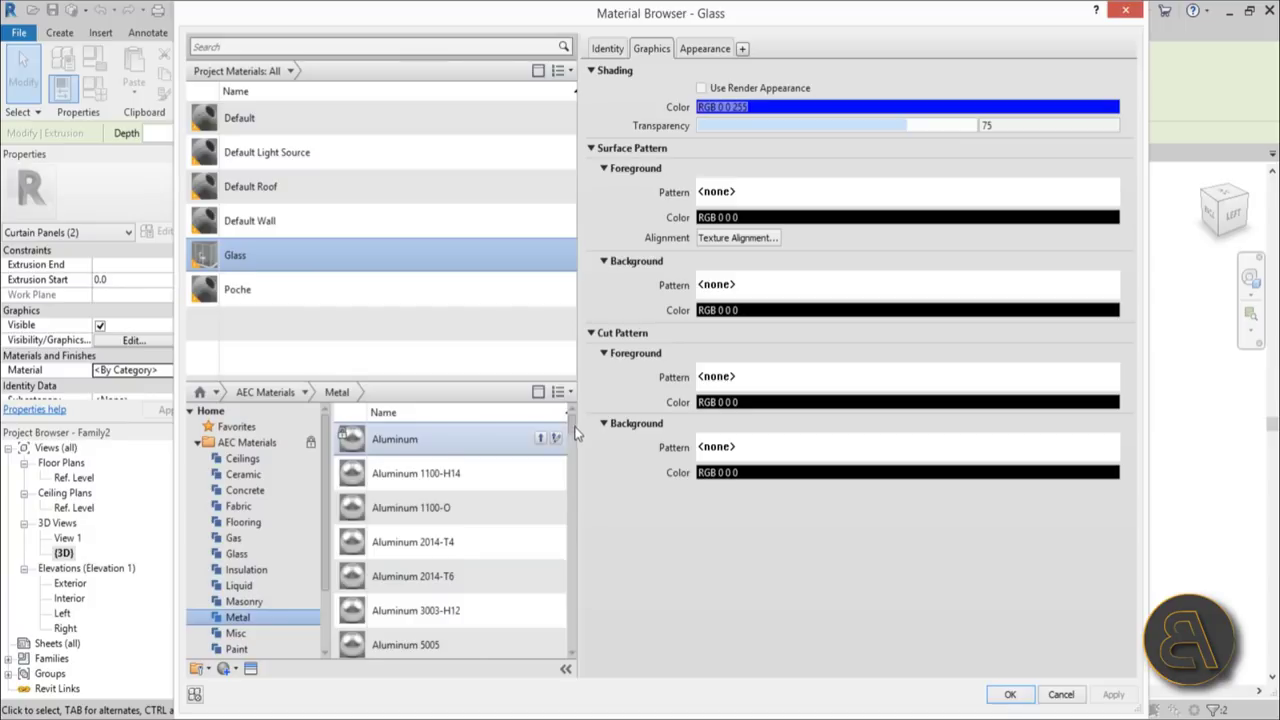
Step: Add Aluminum, Anodized Silver to the project materials and assign it to both frames
left_click_drag(576, 432, 566, 514)
scroll(566, 514, "down", 2)
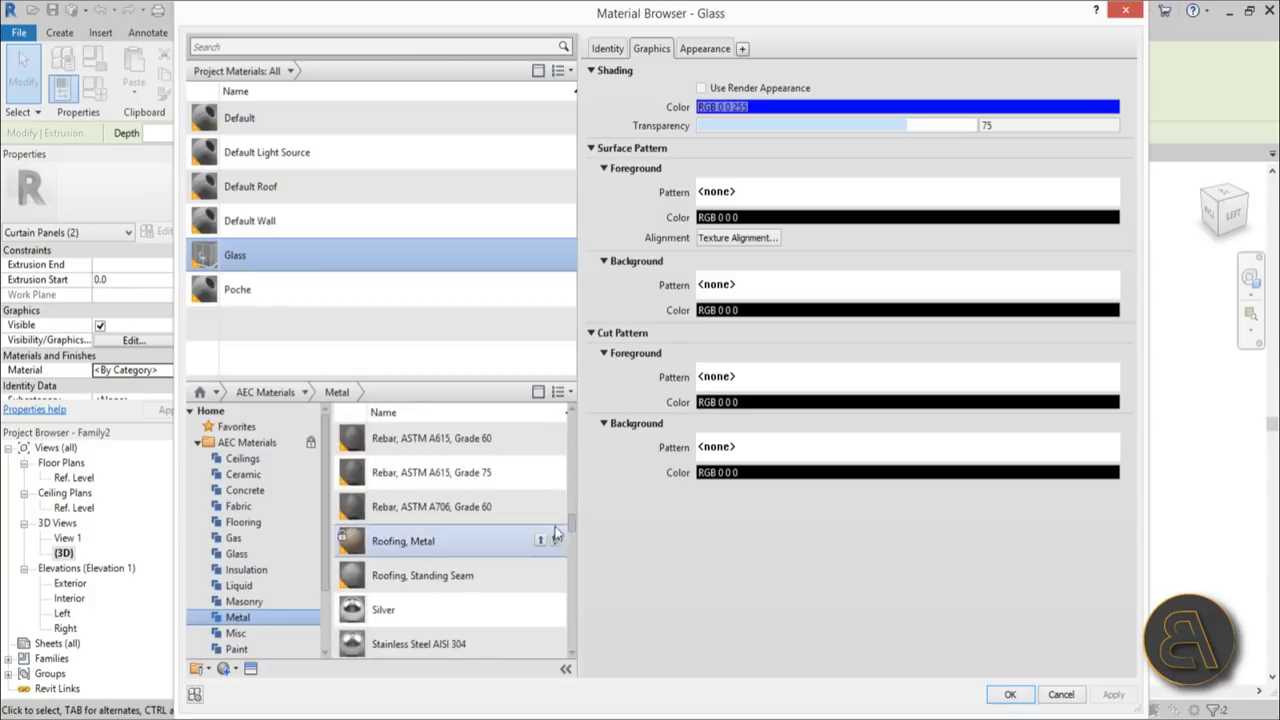
scroll(500, 487, "up", 6)
scroll(500, 497, "up", 10)
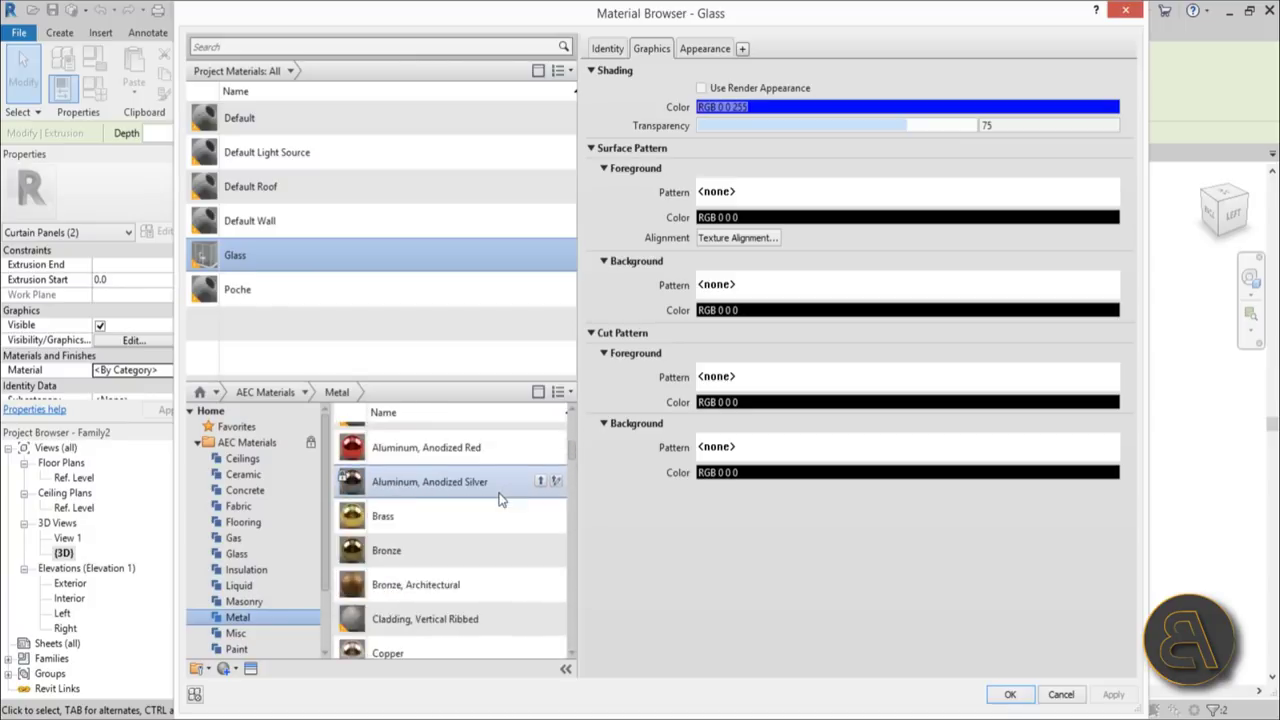
scroll(498, 502, "down", 2)
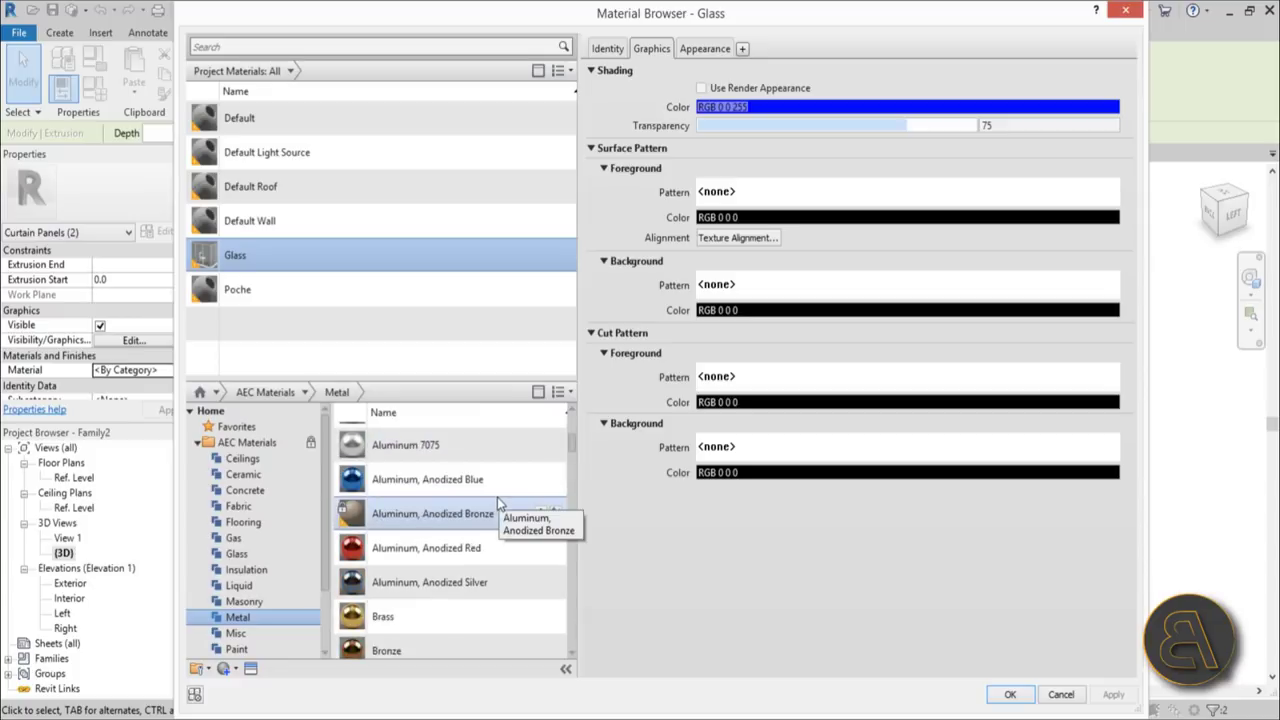
scroll(473, 537, "up", 2)
scroll(473, 540, "up", 1)
scroll(471, 537, "down", 3)
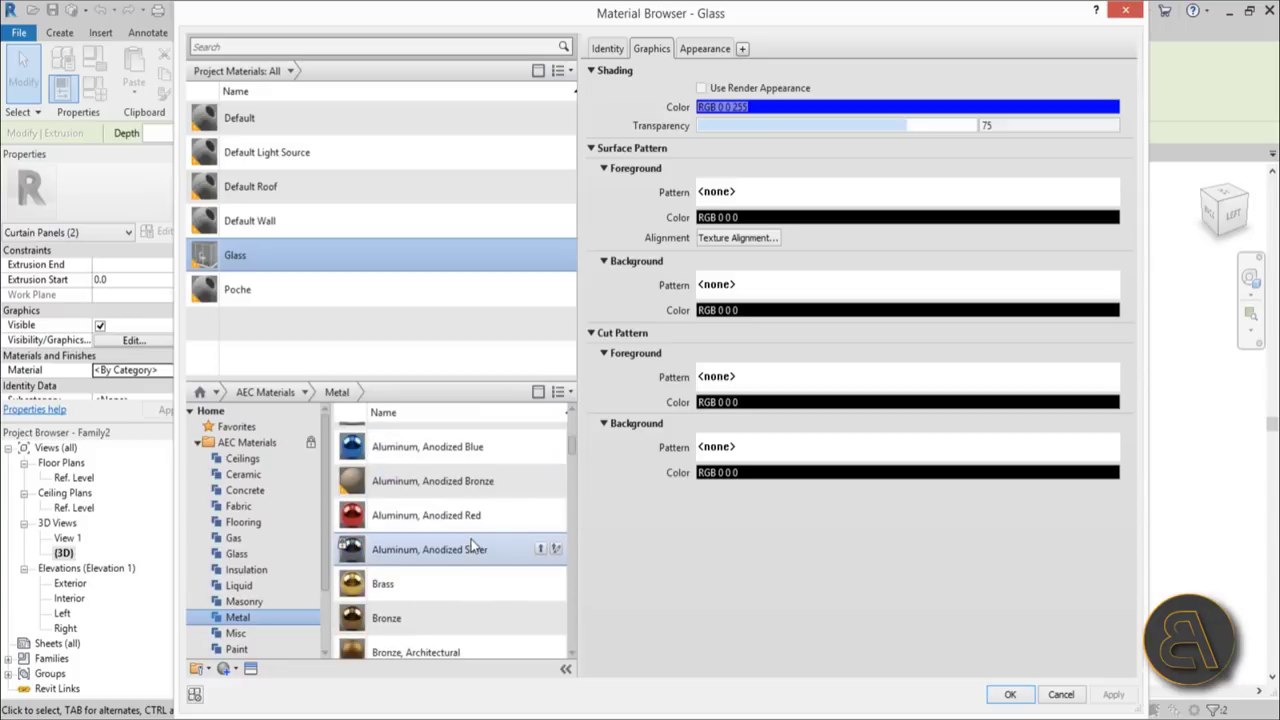
left_click(540, 549)
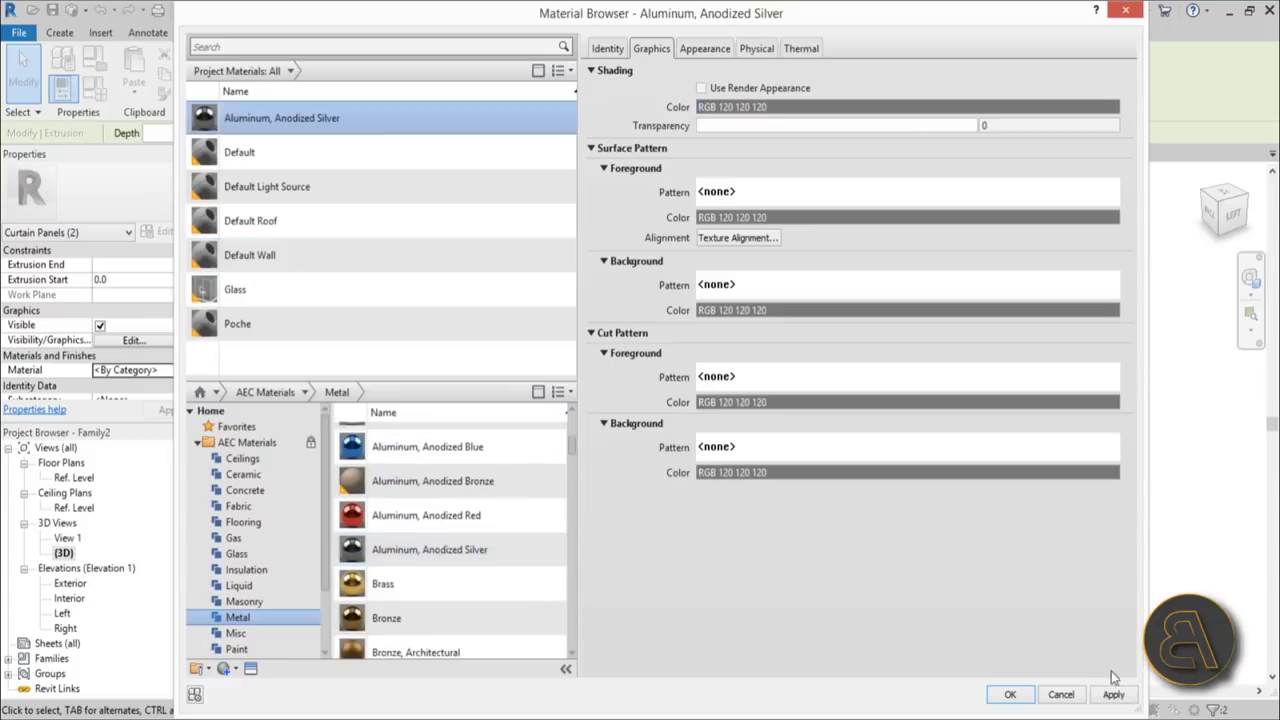
left_click(1010, 694)
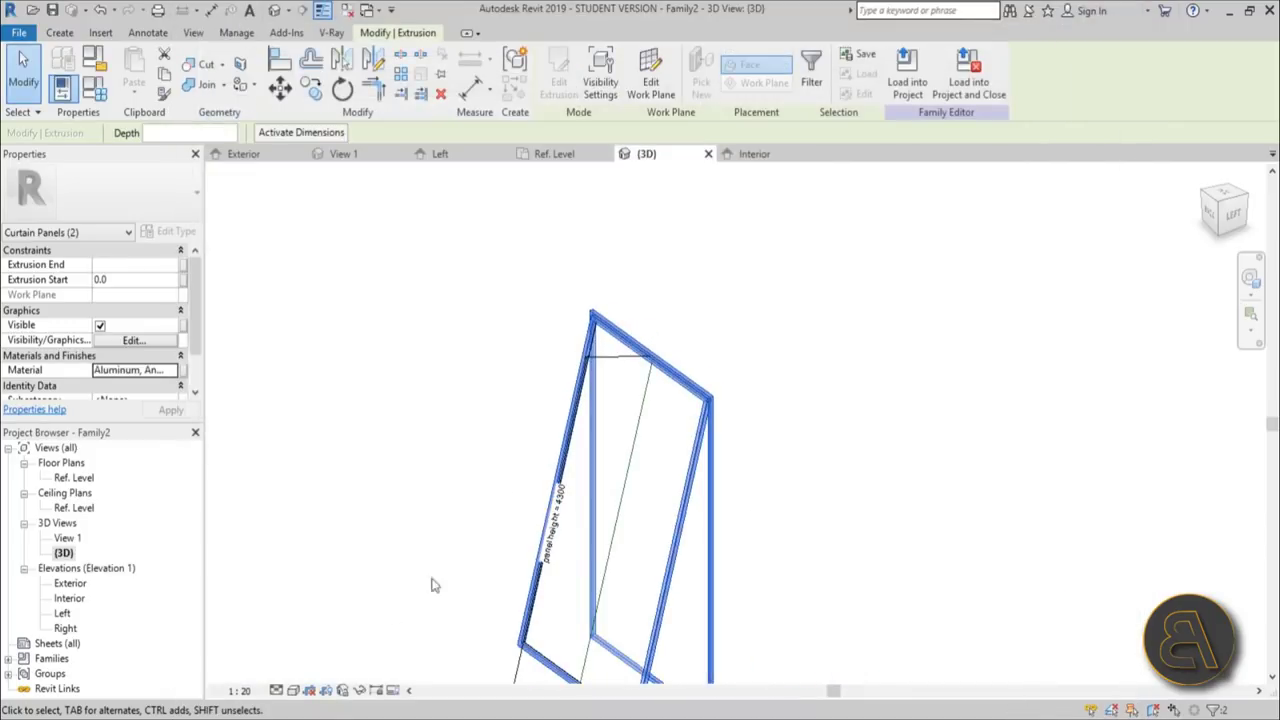
Step: Switch the 3D view to the Realistic visual style, deselect the frames, and view the glazed panel from the opposite side
left_click(309, 690)
left_click(343, 621)
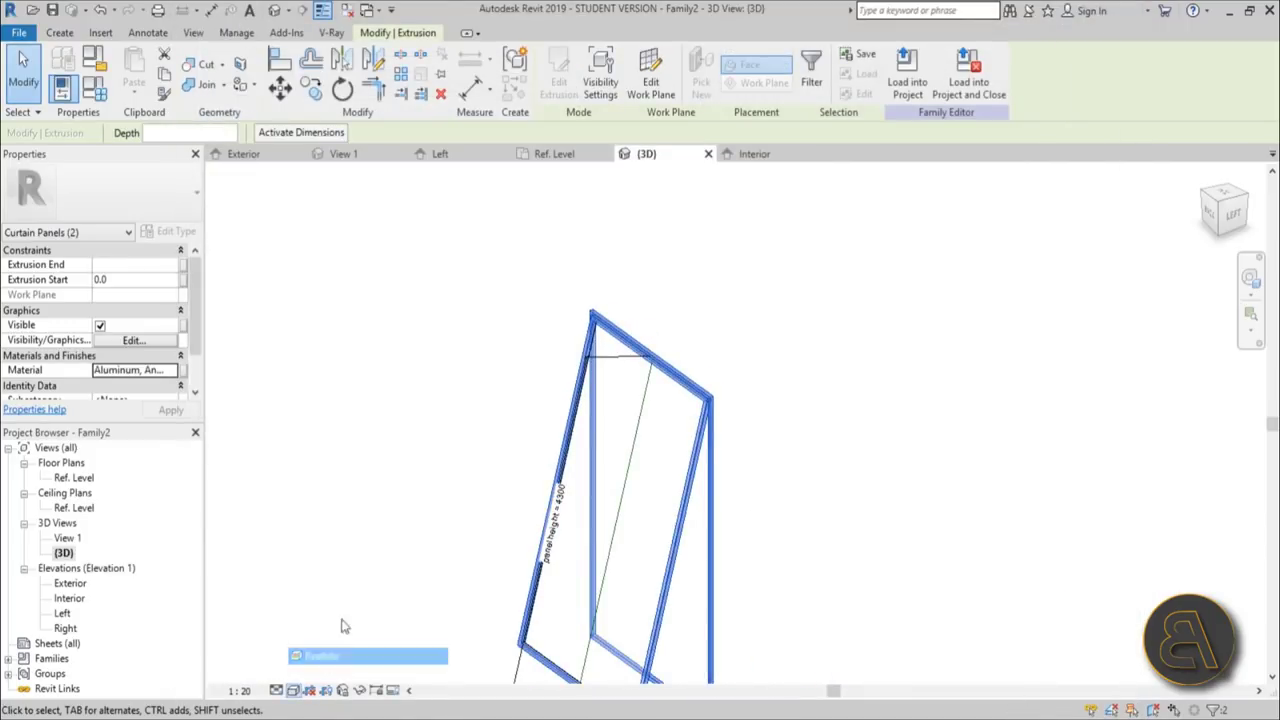
middle_click_drag(362, 421, 694, 380, "shift")
left_click(866, 457)
middle_click_drag(866, 457, 866, 527, "shift")
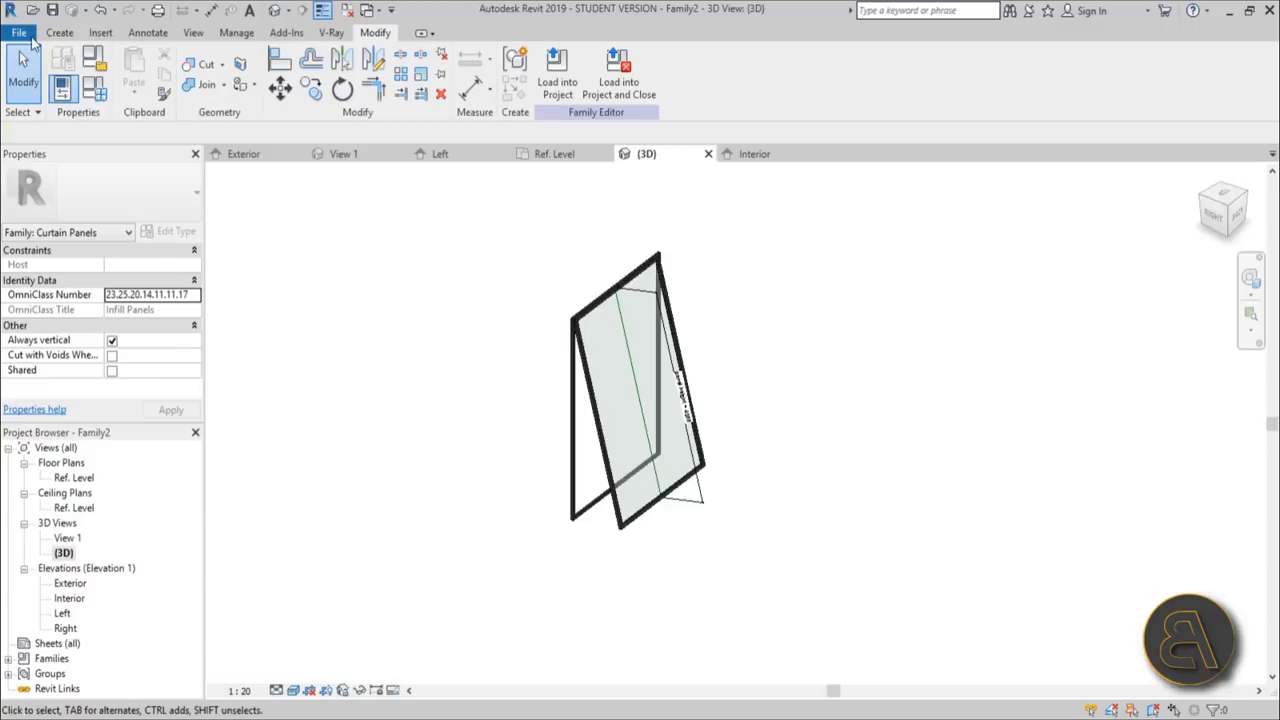
Step: Create a new project from the Architectural Template
left_click(20, 33)
mouse_move(72, 118)
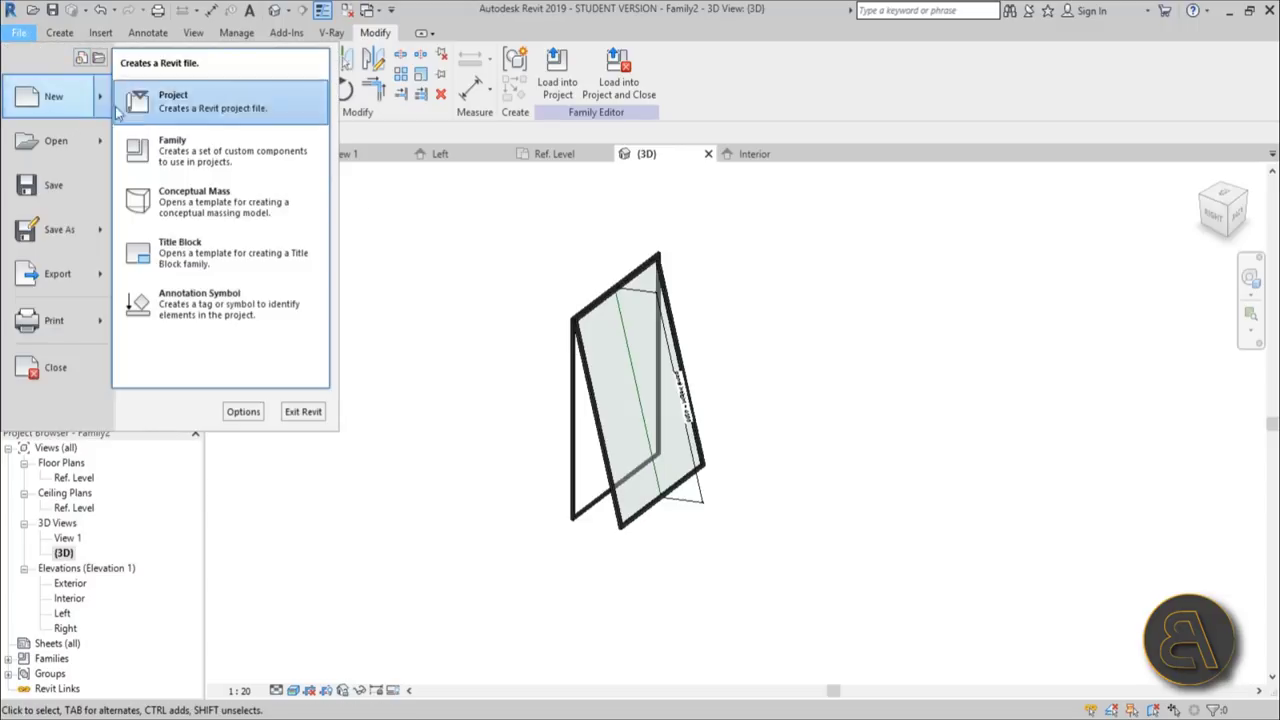
left_click(167, 115)
left_click(592, 213)
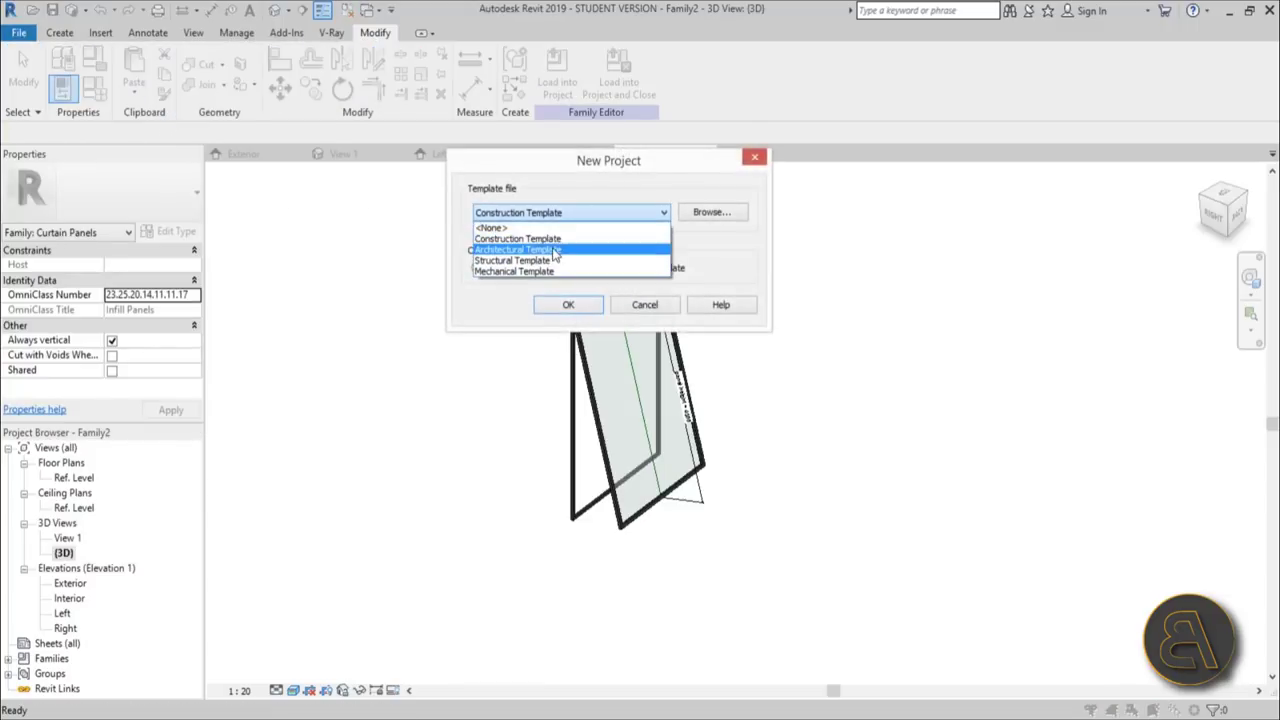
left_click(555, 248)
left_click(567, 305)
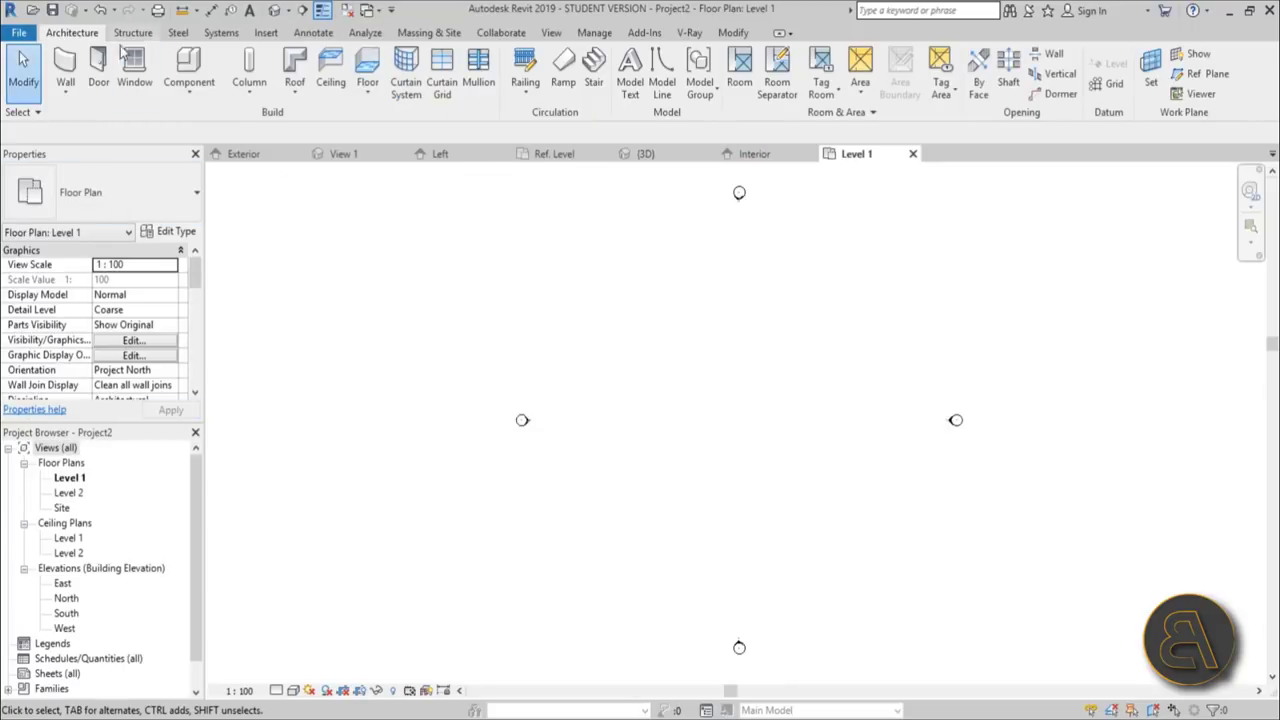
Step: Draw a horizontal Storefront curtain wall about 27000 mm long between the elevation markers in the Level 1 plan
left_click(64, 62)
left_click(100, 192)
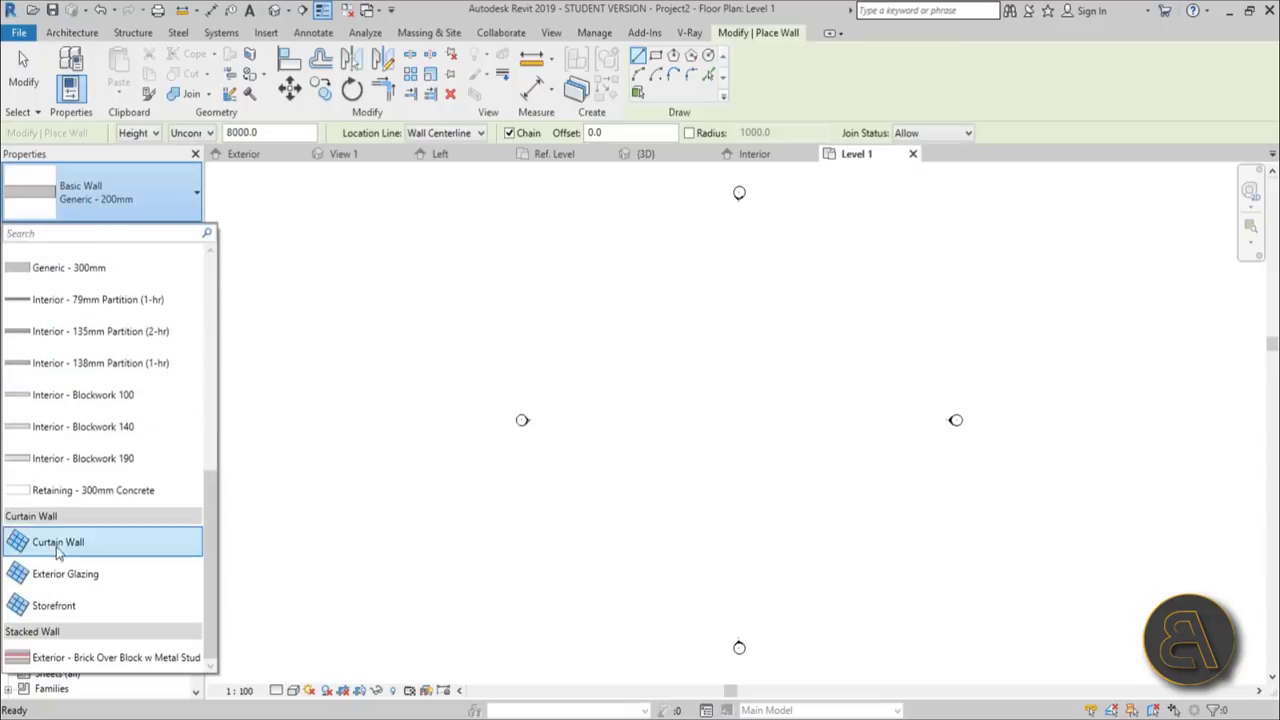
left_click(54, 605)
left_click(588, 428)
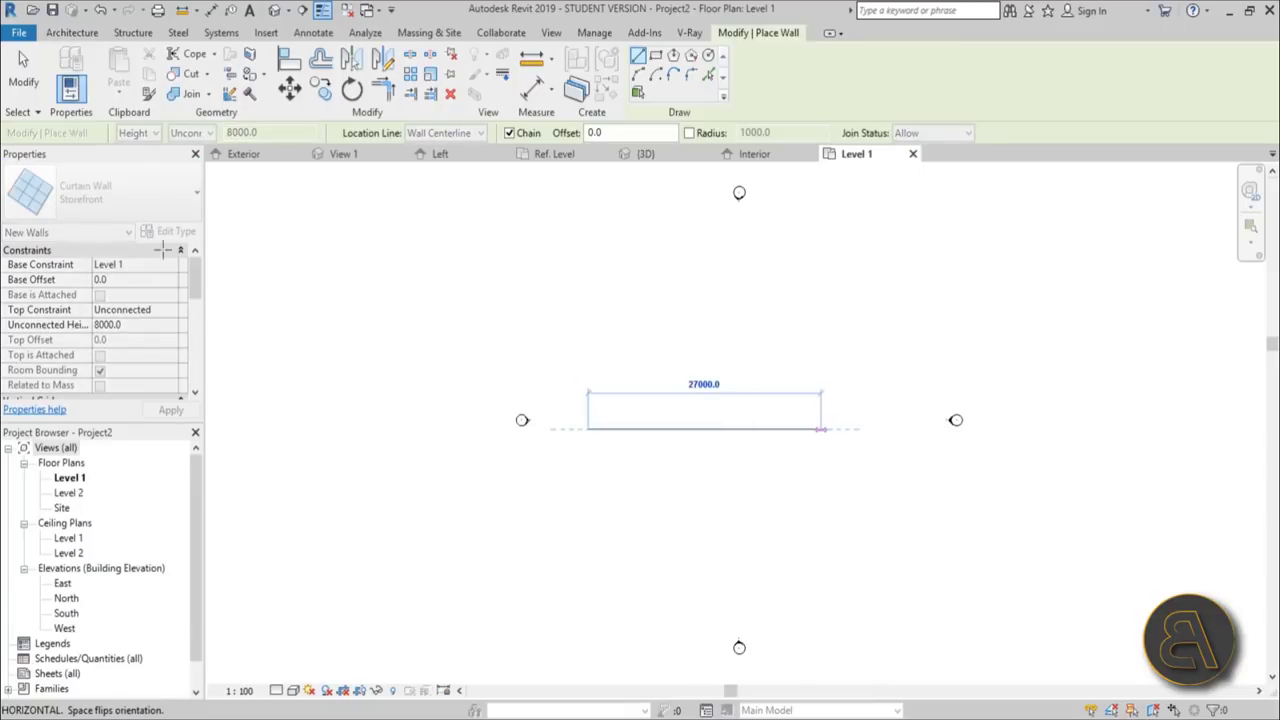
left_click(821, 428)
key("Escape")
key("Escape")
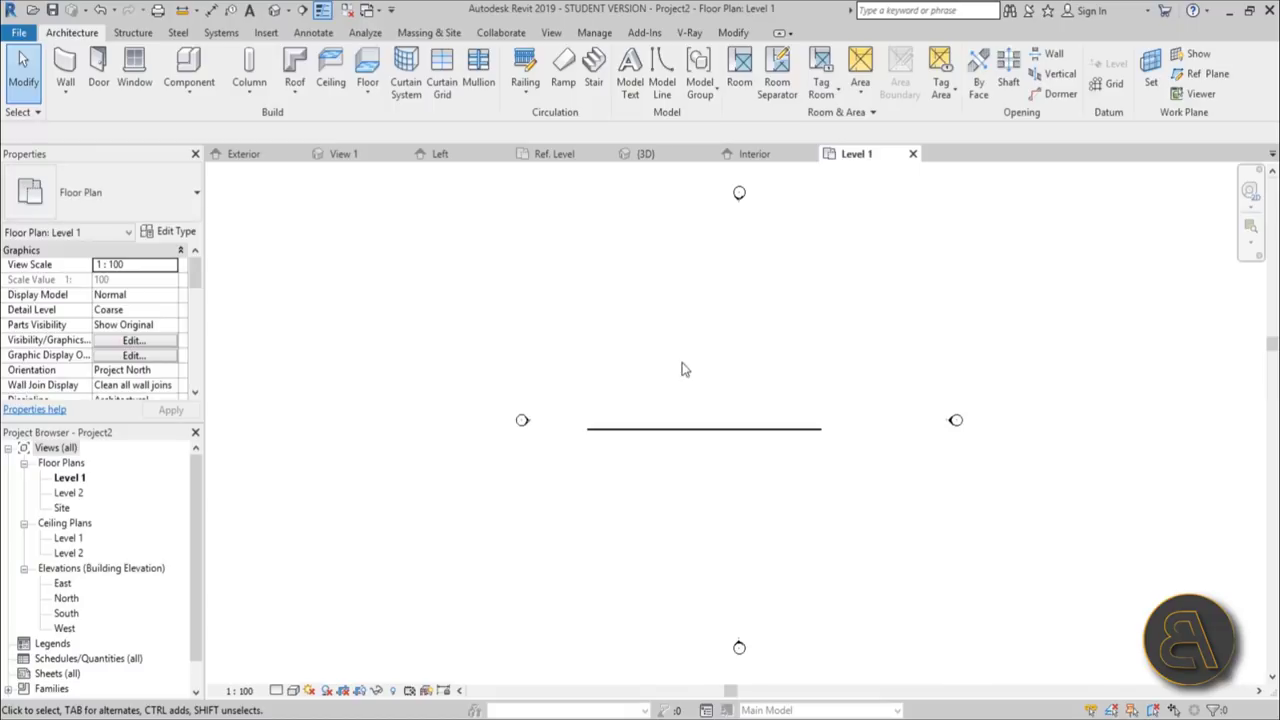
Step: Open the project's default 3D view and examine the storefront wall's grid and panels
left_click(287, 17)
middle_click_drag(566, 289, 700, 300, "shift")
scroll(718, 222, "up", 5)
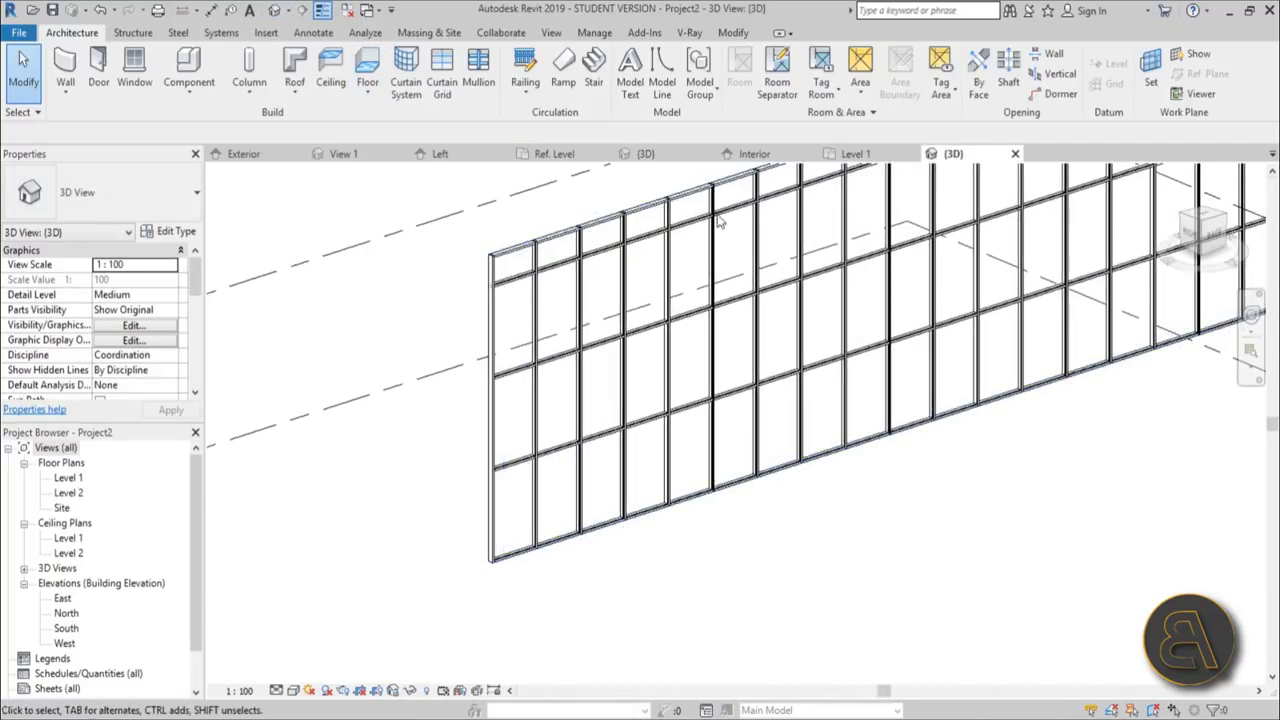
Step: Return to the curtain panel family's 3D view and load the family into the new project
left_click(868, 156)
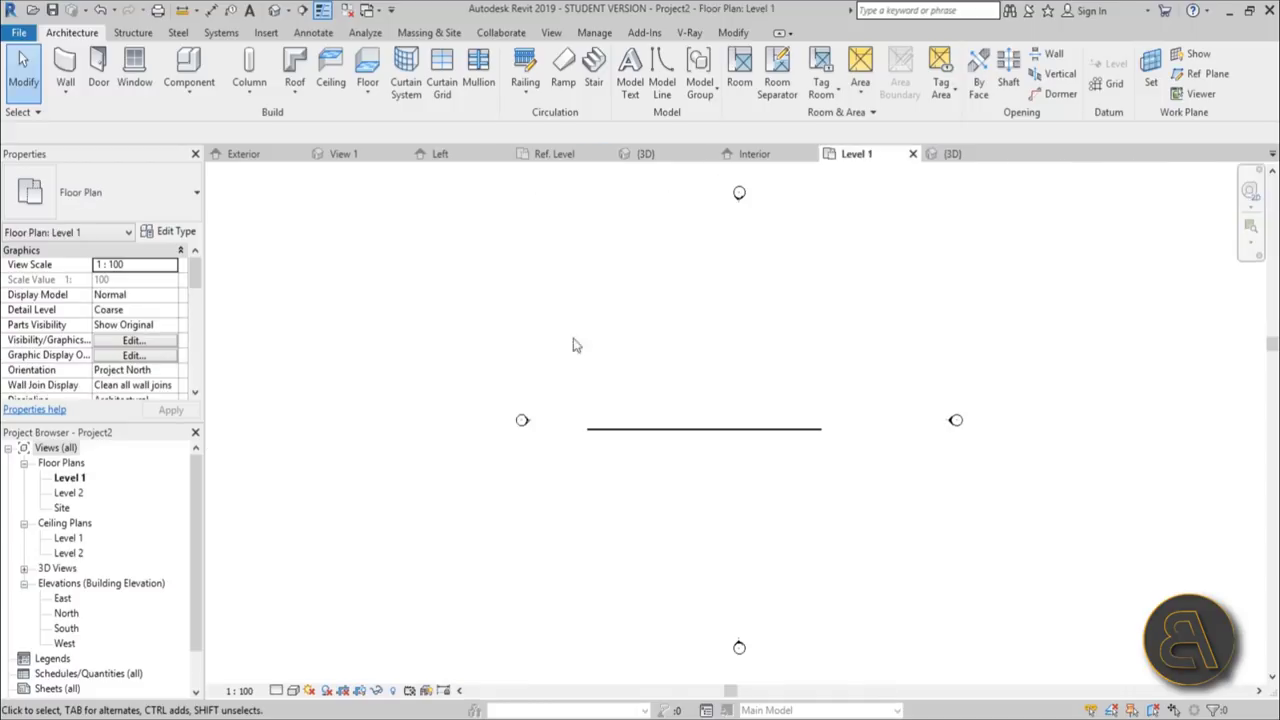
left_click(645, 154)
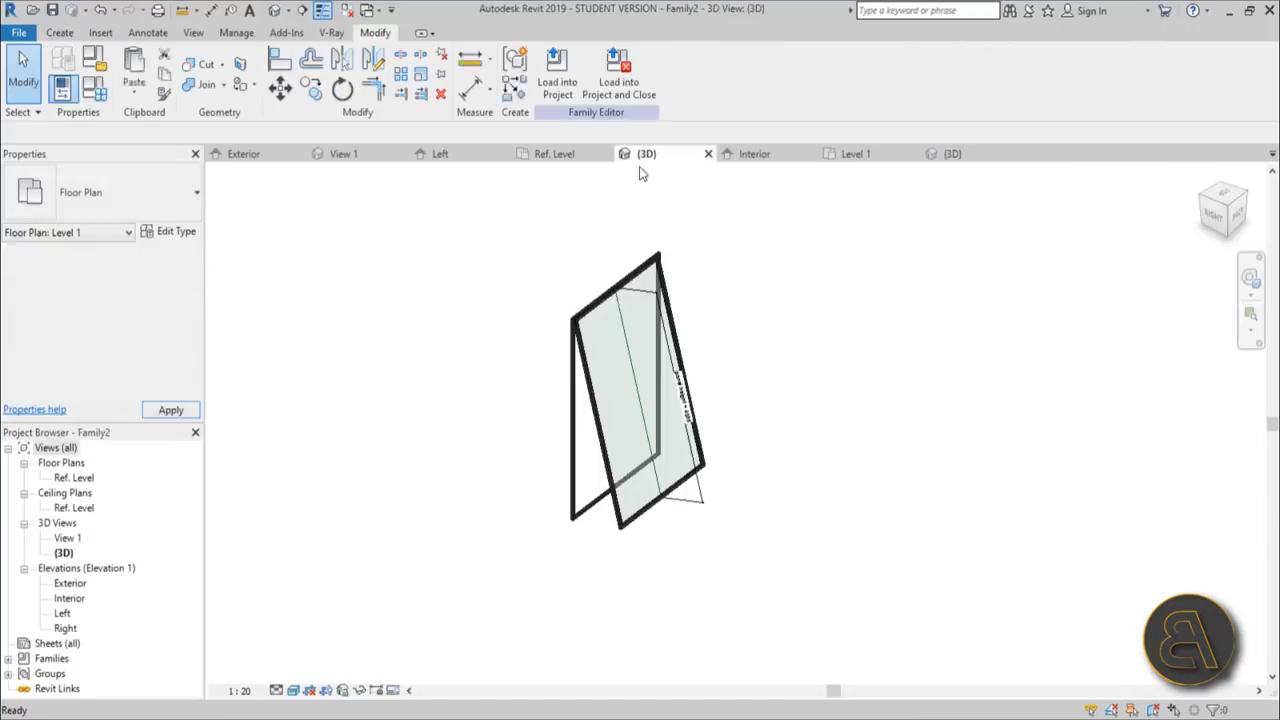
left_click(557, 95)
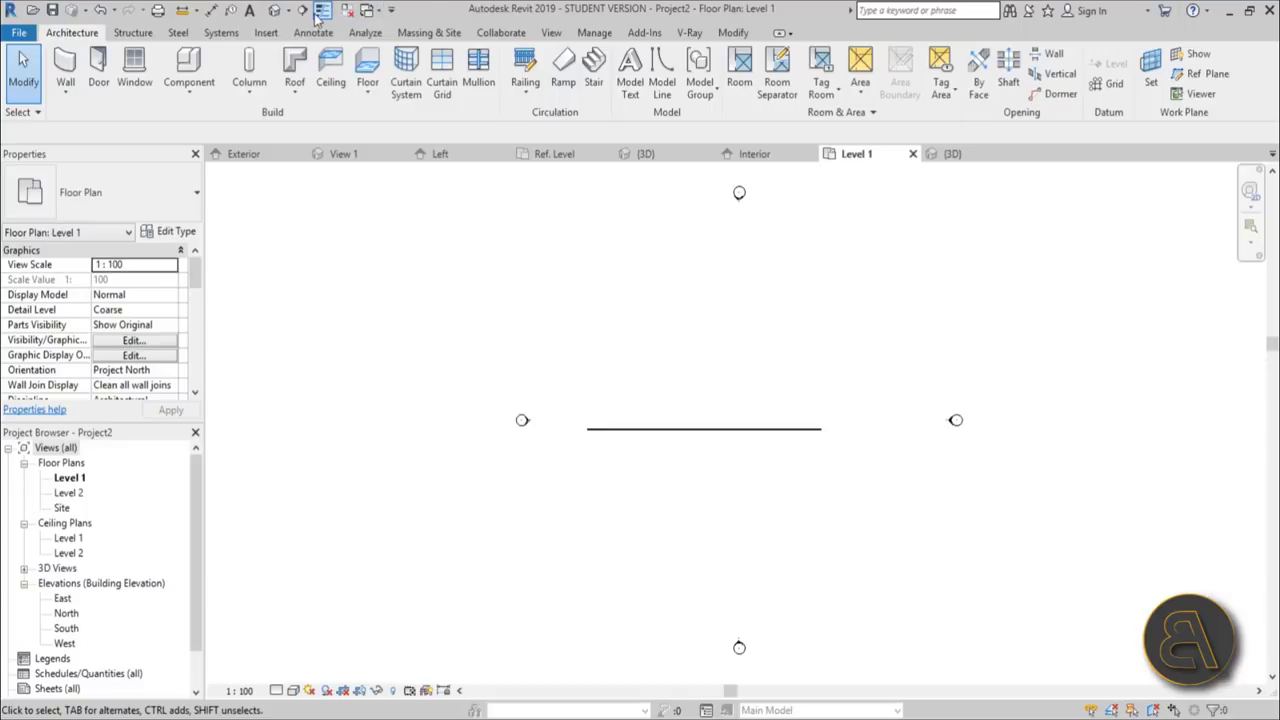
Step: In the project's default 3D view, change the glazed panel in the storefront's second bay, middle row, to the Family2 type
left_click(275, 11)
scroll(511, 549, "up", 5)
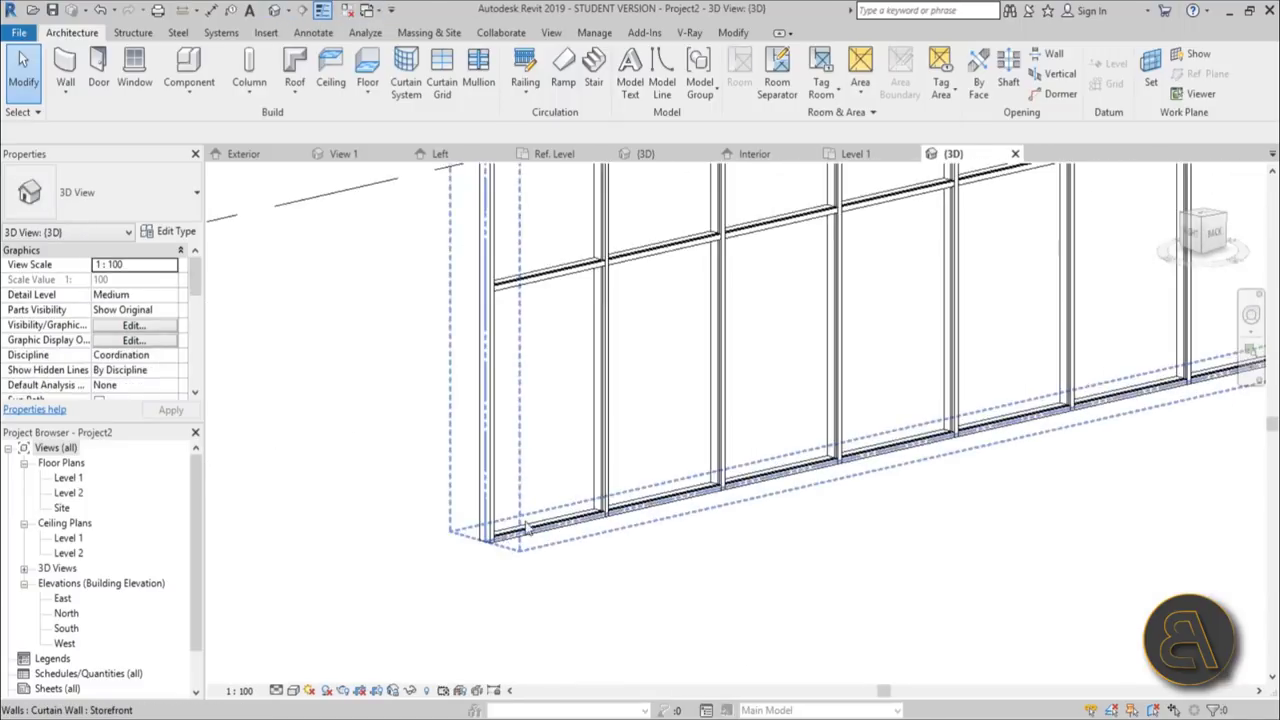
scroll(488, 567, "down", 10)
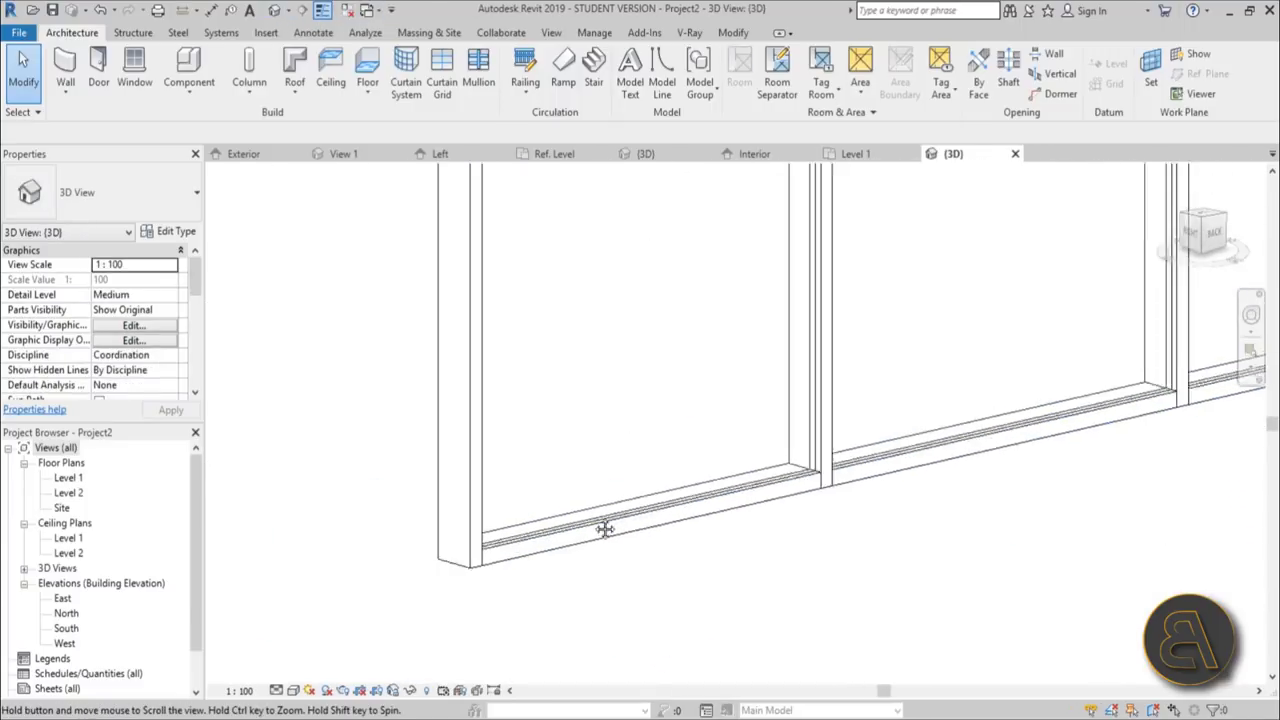
scroll(560, 480, "up", 5)
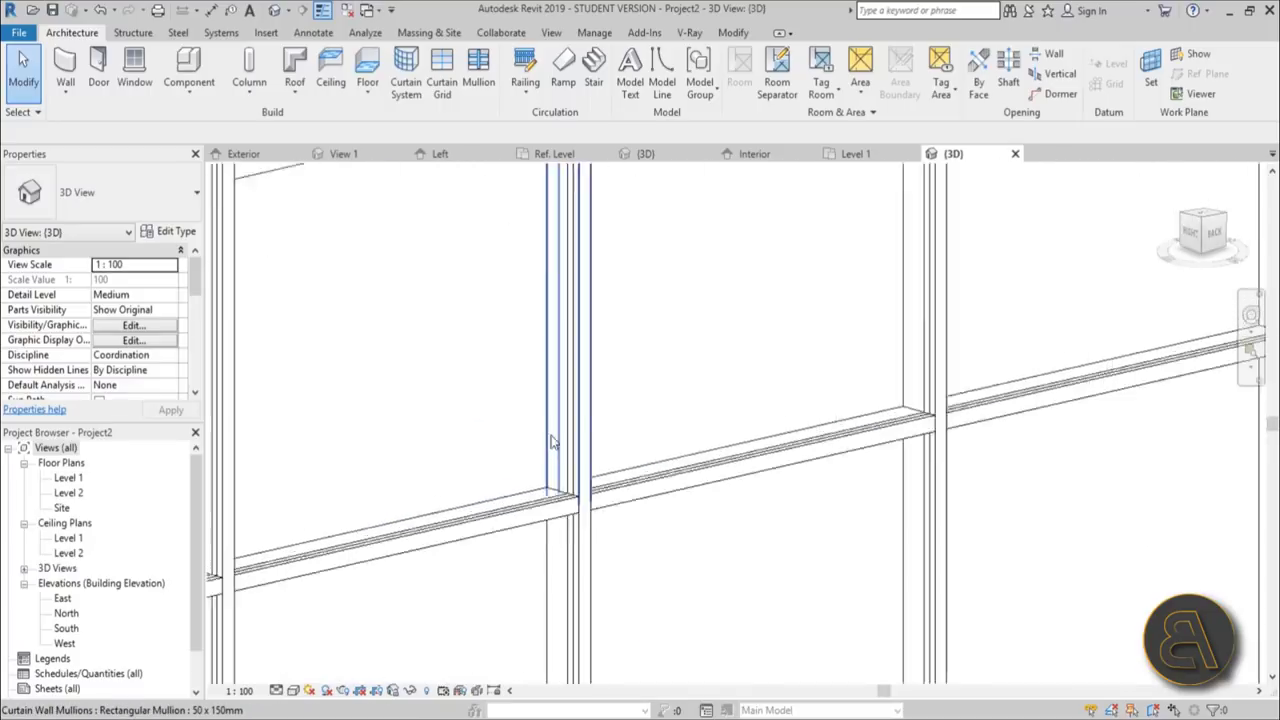
left_click(579, 480)
scroll(651, 529, "down", 5)
scroll(663, 541, "up", 1)
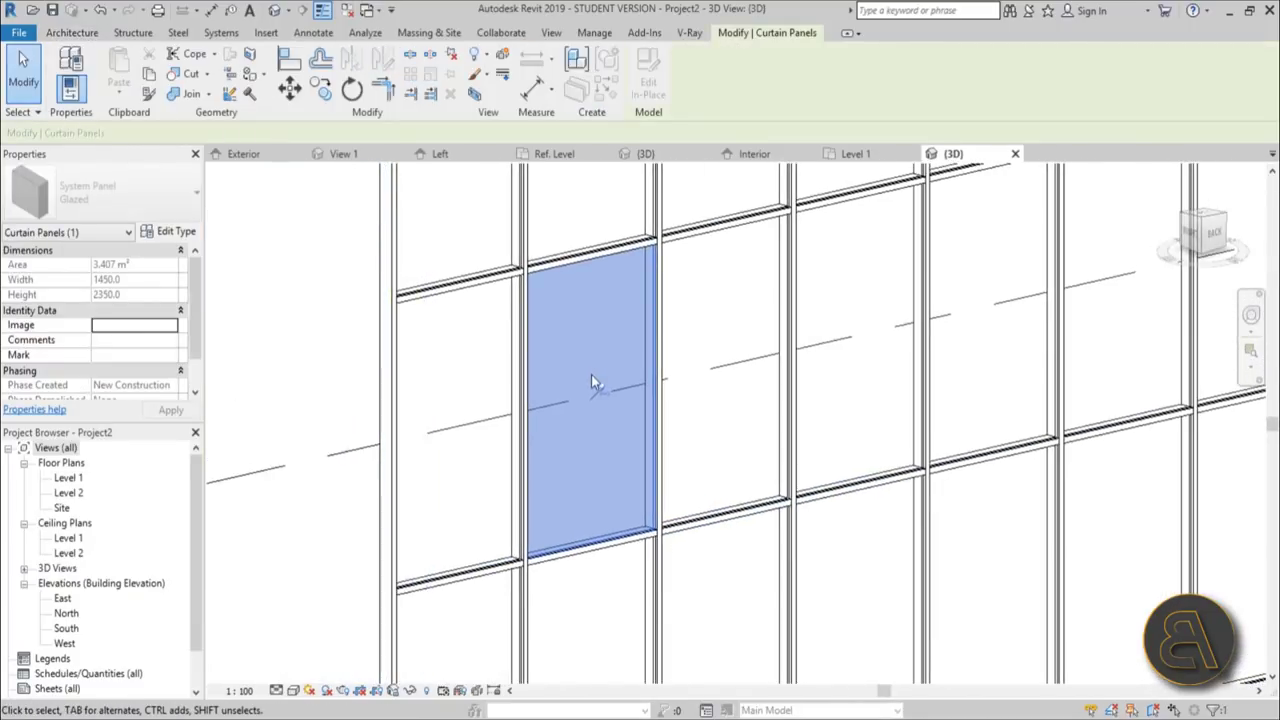
left_click(122, 189)
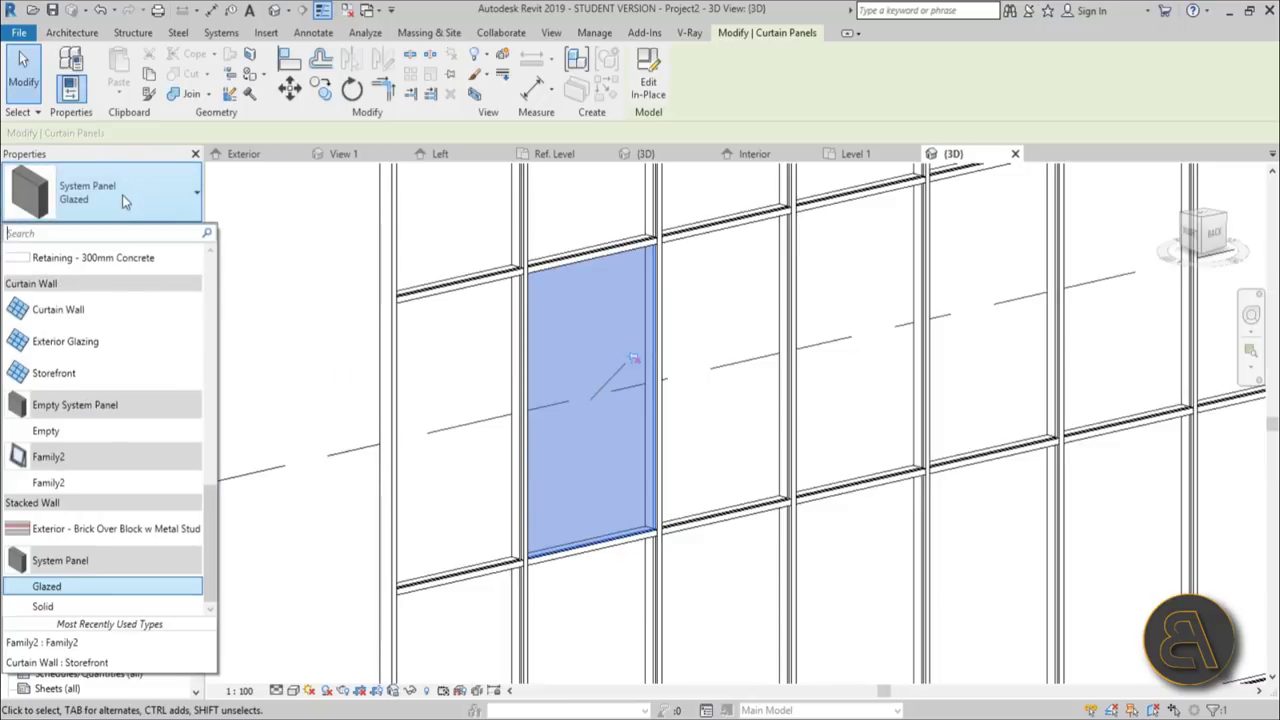
left_click(88, 483)
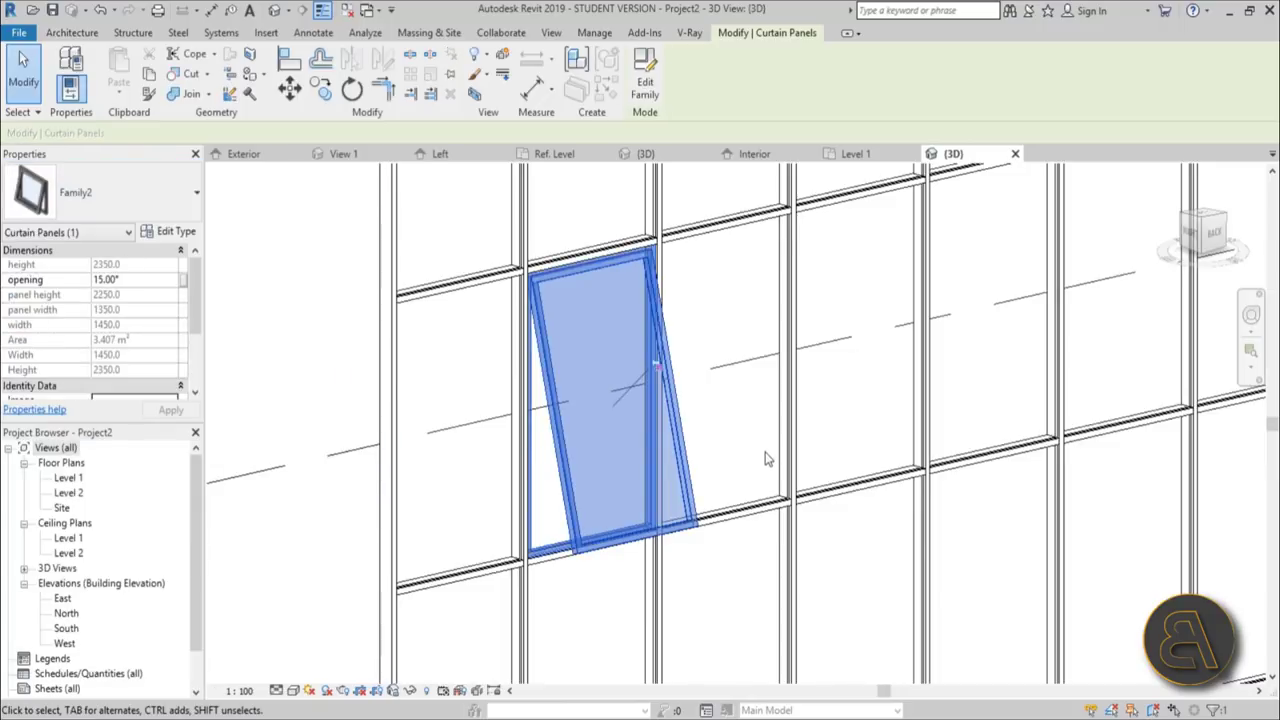
key("Escape")
Step: Change the glazed panel in the fourth bay of the row above to the Family2 type
scroll(765, 459, "down", 1)
scroll(694, 317, "up", 2)
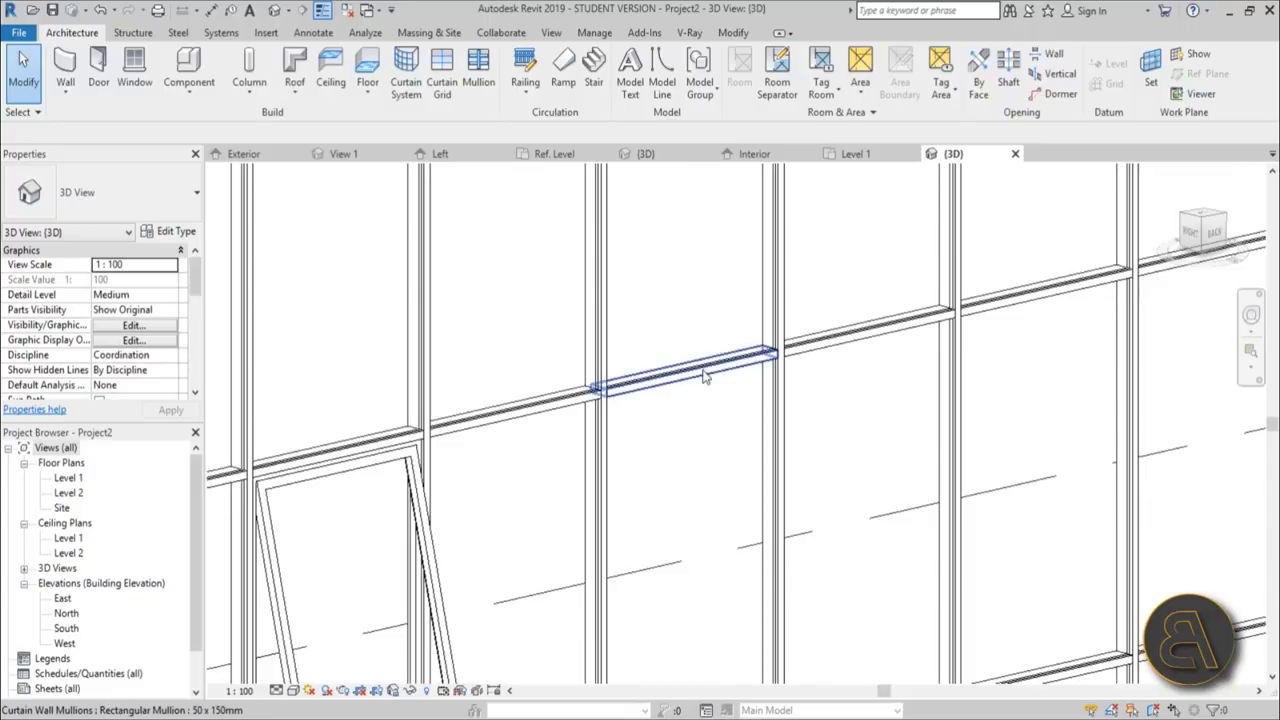
left_click(699, 324)
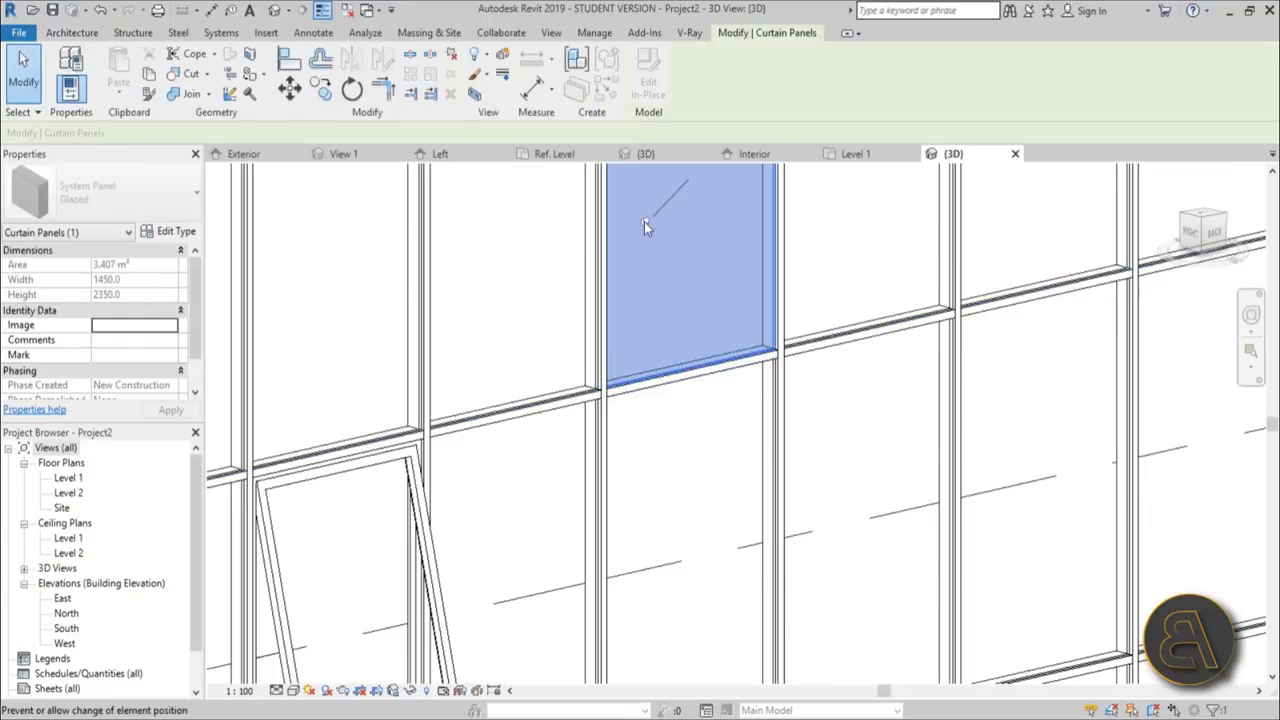
left_click(100, 195)
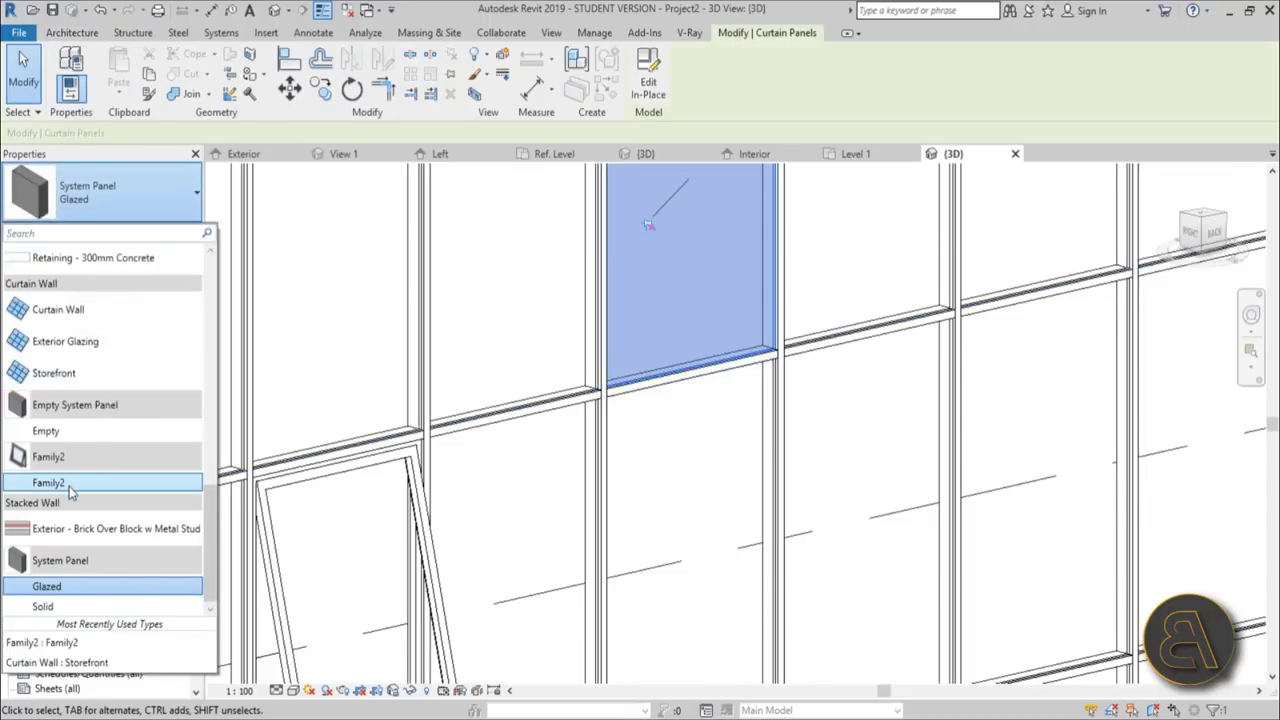
left_click(88, 483)
Step: Change the glazed panel in the middle row's eighth bay to the Family2 type and set its opening to 60°
scroll(606, 421, "down", 2)
scroll(694, 481, "up", 2)
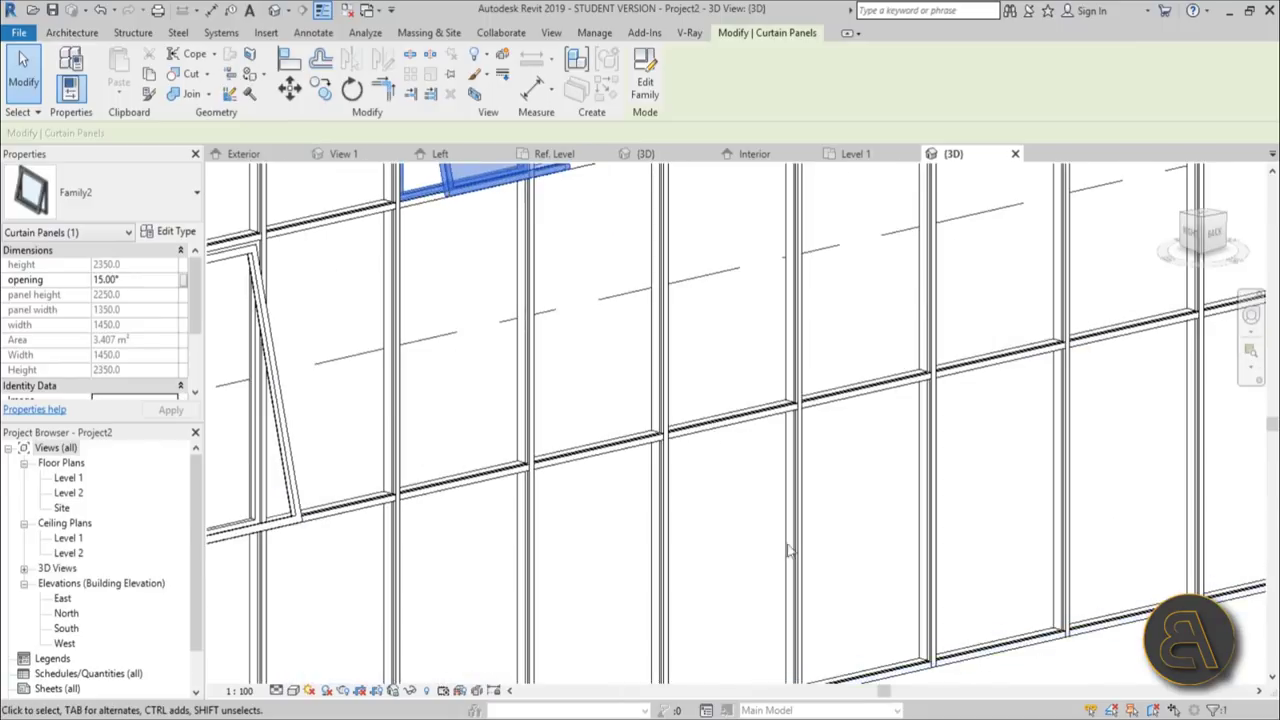
left_click(953, 366)
middle_click_drag(994, 397, 949, 502)
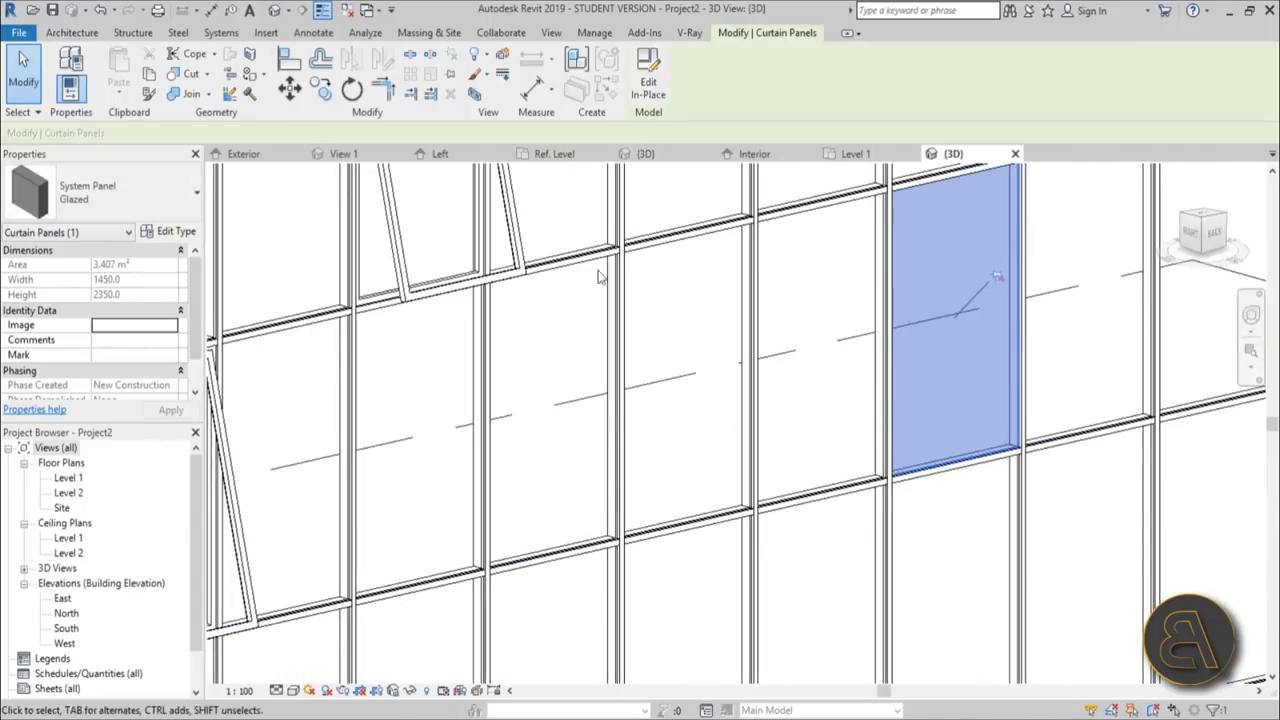
left_click(100, 195)
left_click(48, 482)
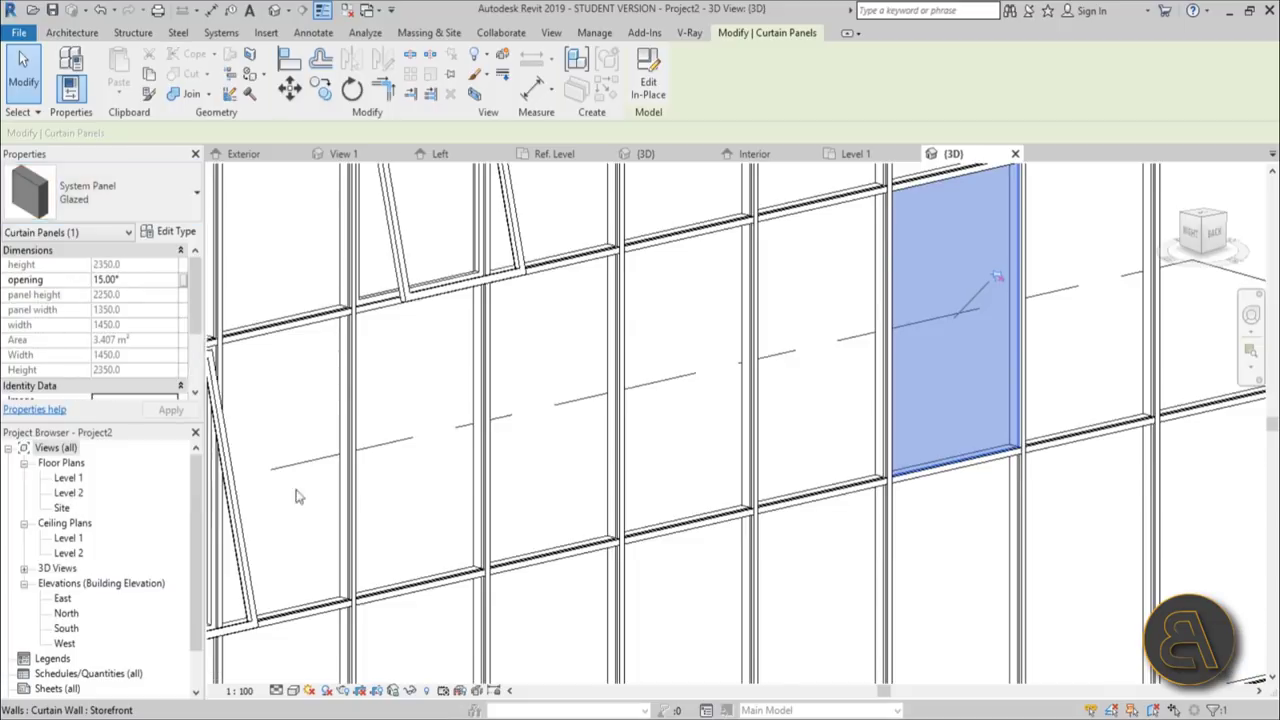
scroll(395, 421, "down", 2)
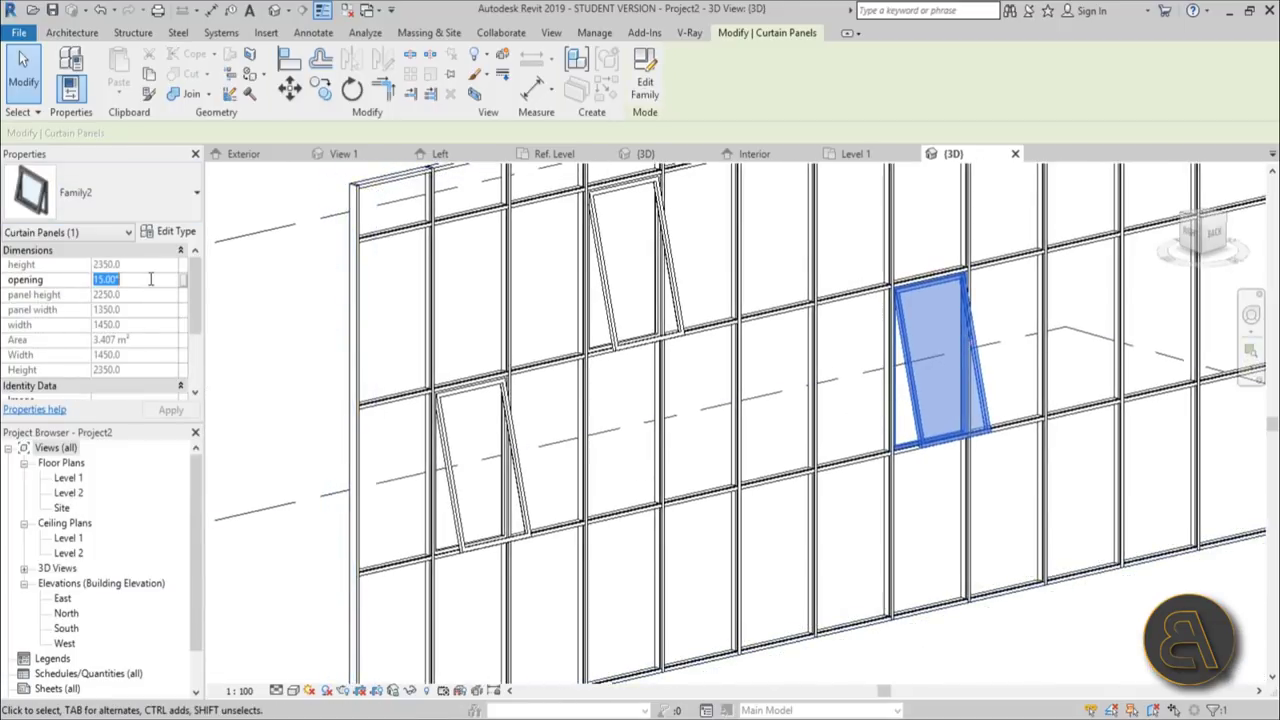
key("Return")
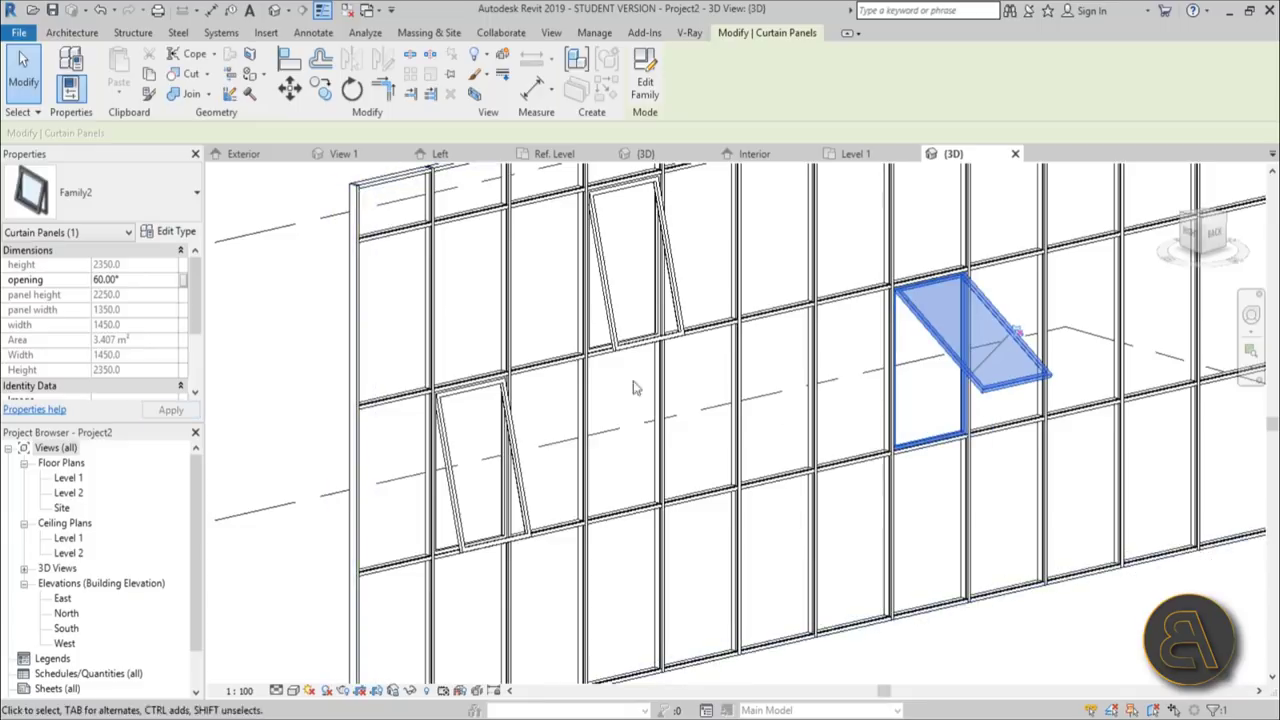
Step: Set the opening of the Family2 panel in the upper row's fourth bay to 1°
key("Tab")
key("Tab")
left_click(622, 345)
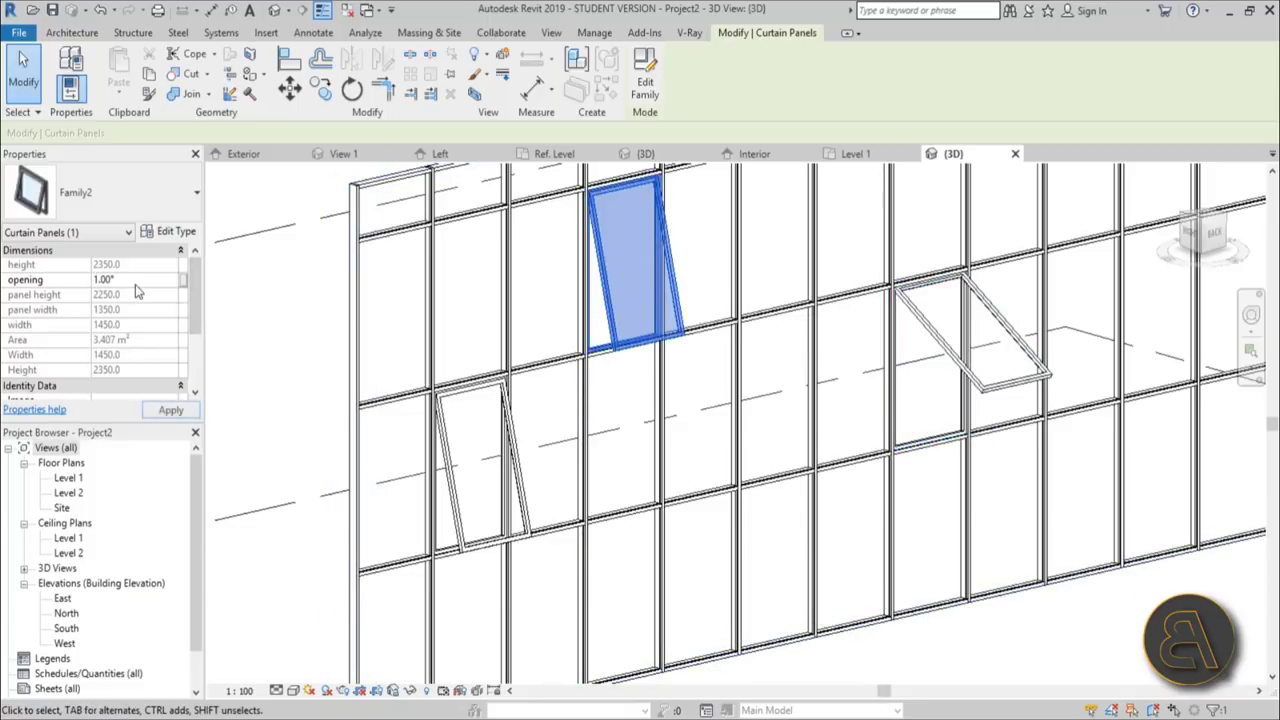
key("Return")
Step: Set the opening of the Family2 panel in the middle row's second bay to 30°
left_click(458, 522)
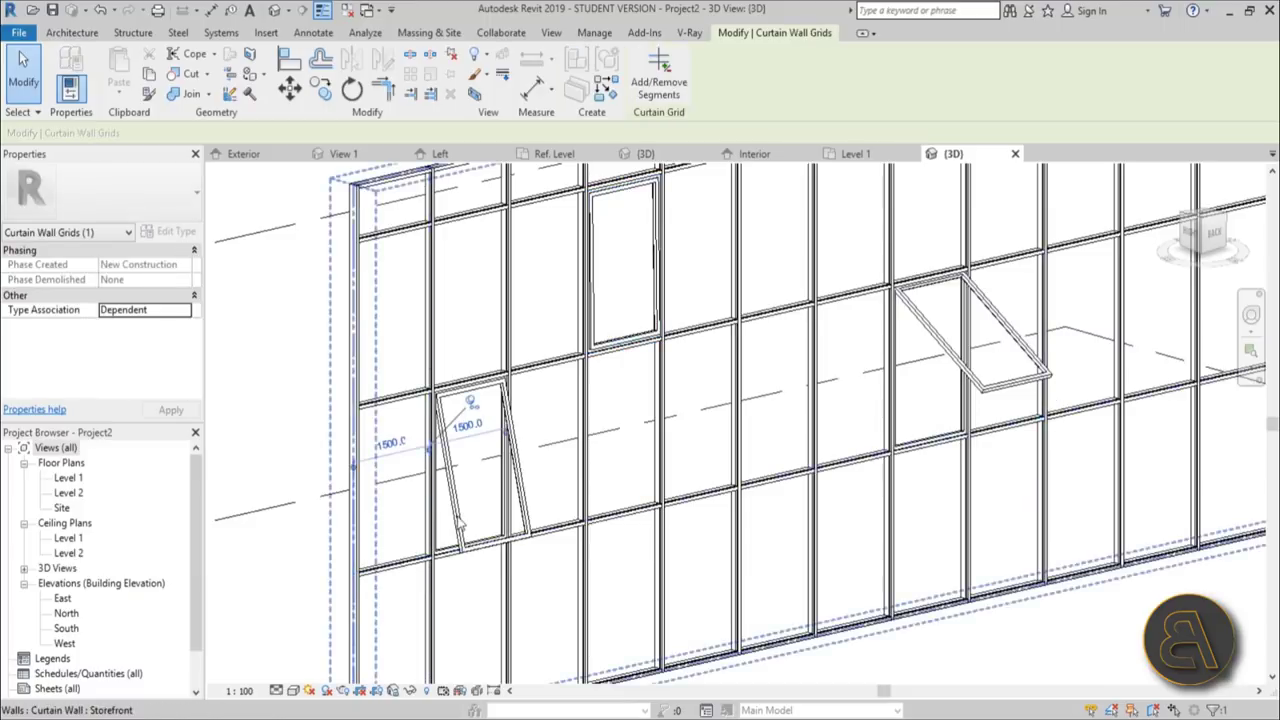
key("Tab")
left_click(458, 522)
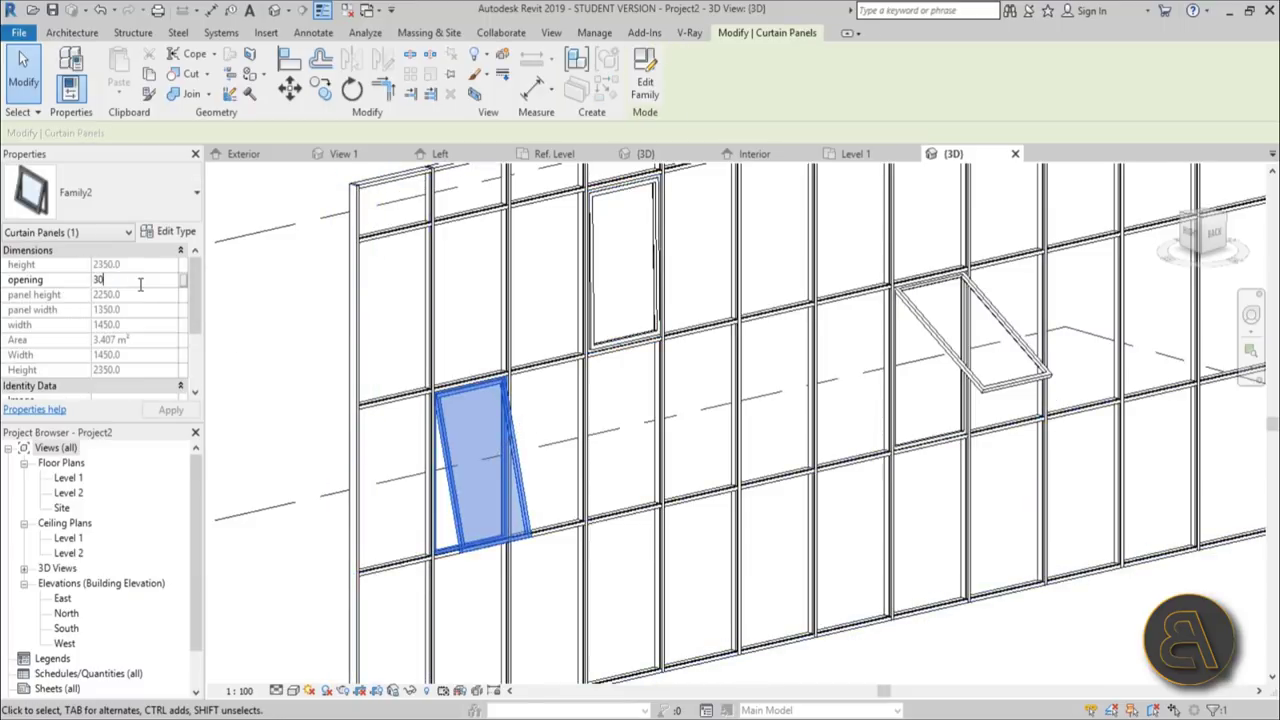
key("Return")
scroll(812, 583, "down", 3)
key("Escape")
Step: Set the opening of the Family2 panel in the upper row's fourth bay to 10°
middle_click_drag(812, 583, 790, 420, "shift")
scroll(770, 360, "up", 3)
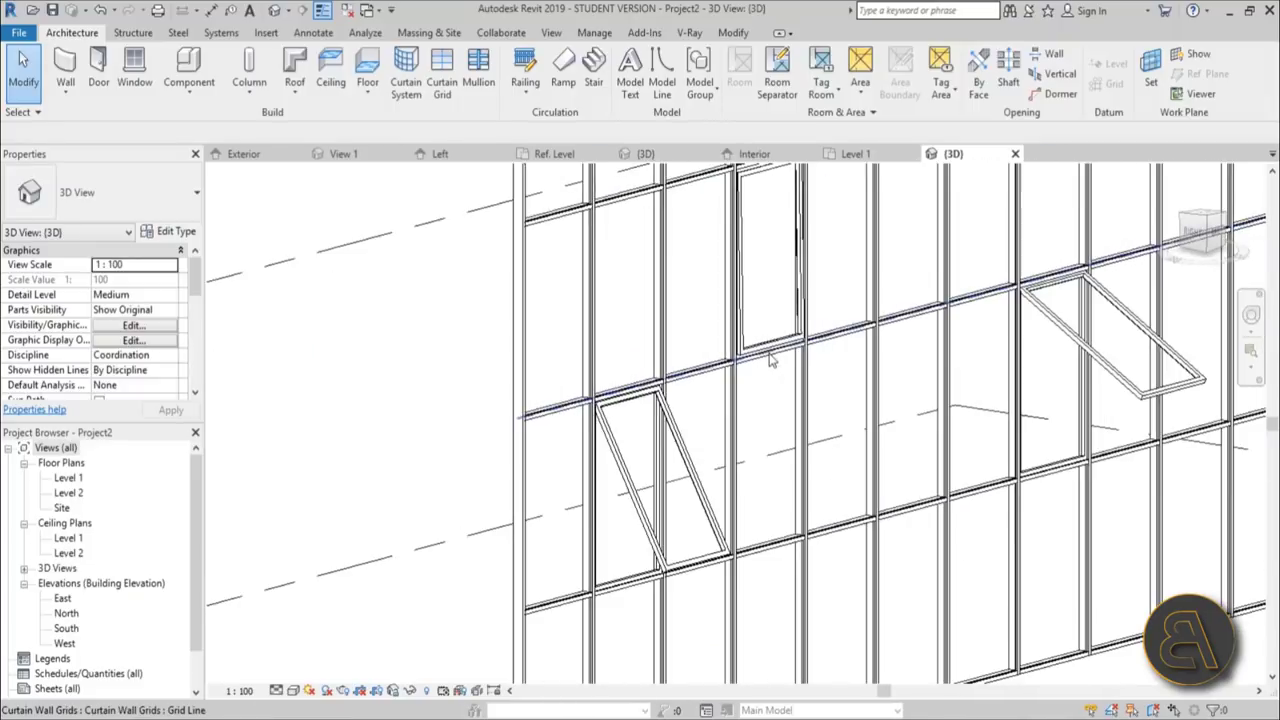
key("Tab")
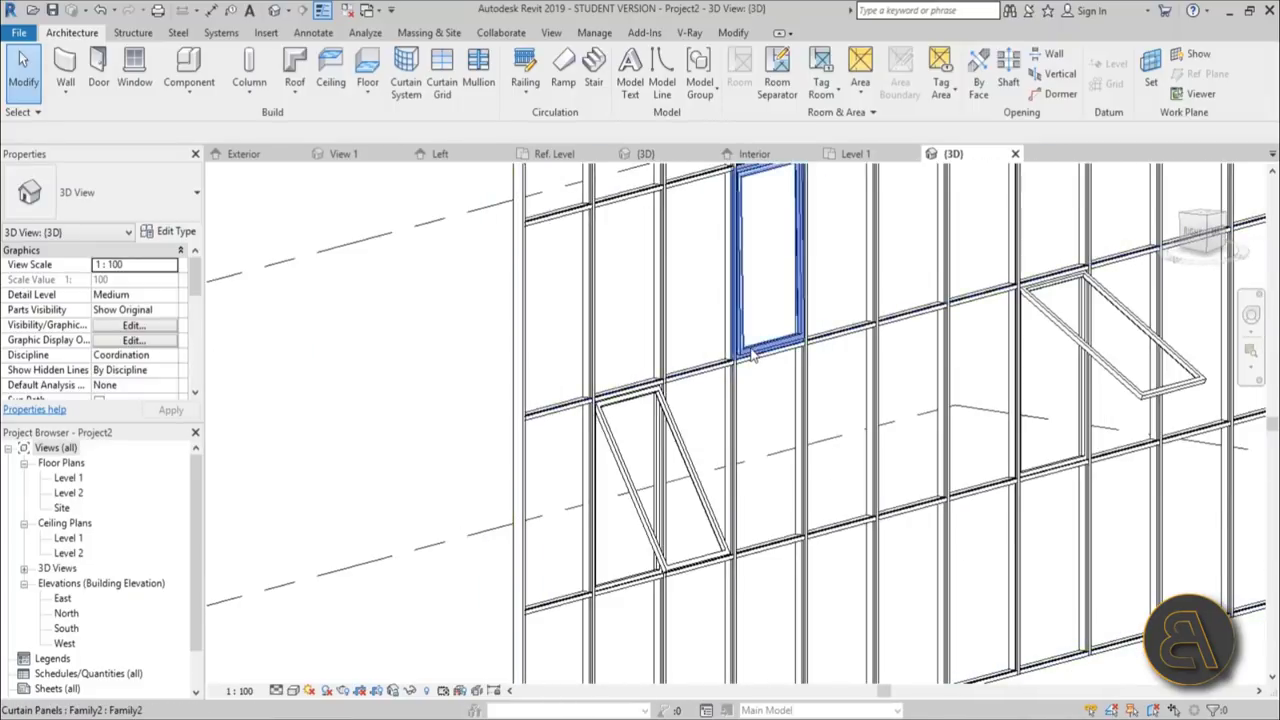
left_click(755, 355)
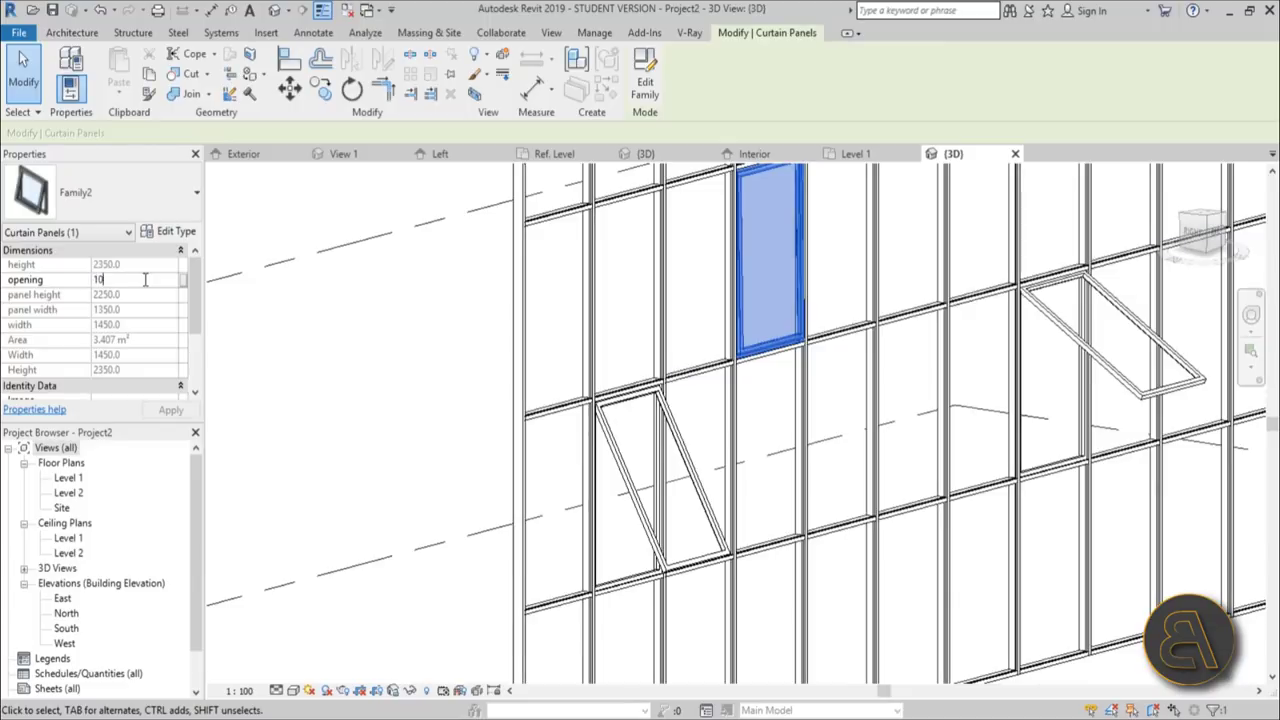
key("Return")
key("Escape")
Step: Display the storefront wall's 3D view in the Realistic visual style
middle_click_drag(404, 408, 670, 370, "shift")
scroll(670, 370, "up", 4)
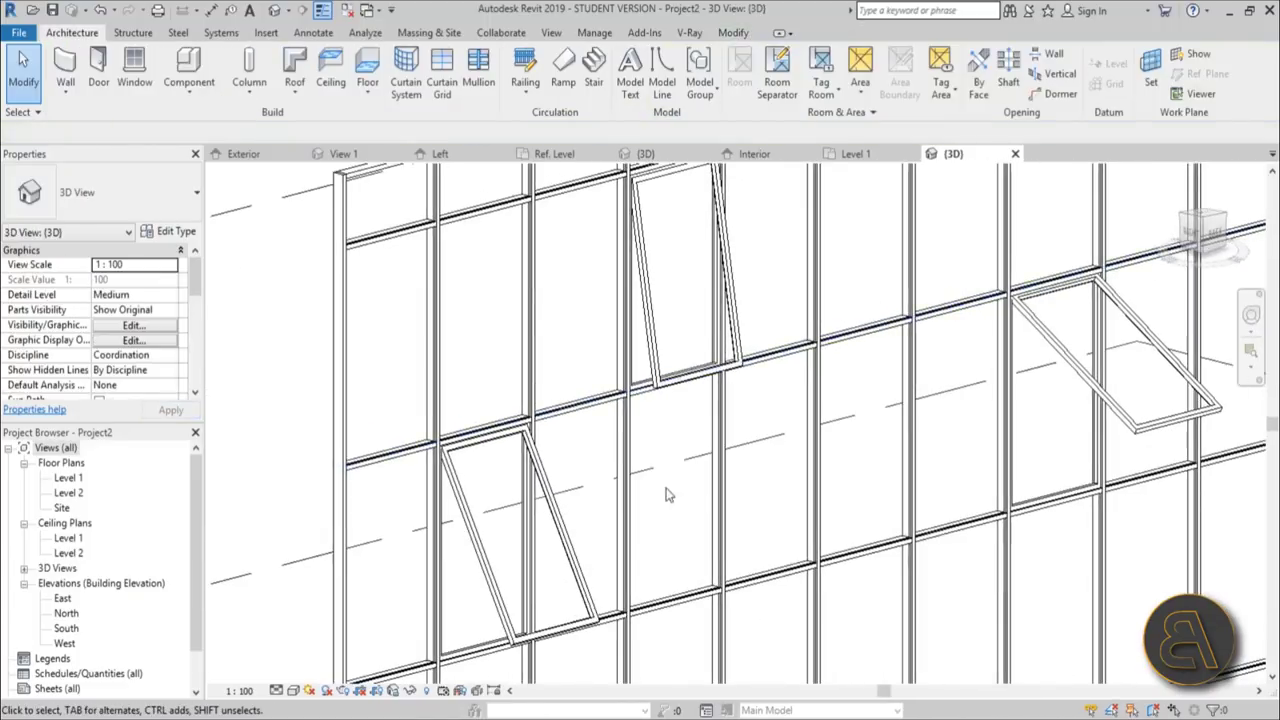
mouse_move(668, 494)
middle_mouse_down("shift")
mouse_move(655, 440)
mouse_move(690, 466)
mouse_move(694, 490)
mouse_move(667, 500)
mouse_move(677, 449)
mouse_move(657, 443)
mouse_move(702, 428)
mouse_move(692, 460)
middle_mouse_up("shift")
left_click(294, 690)
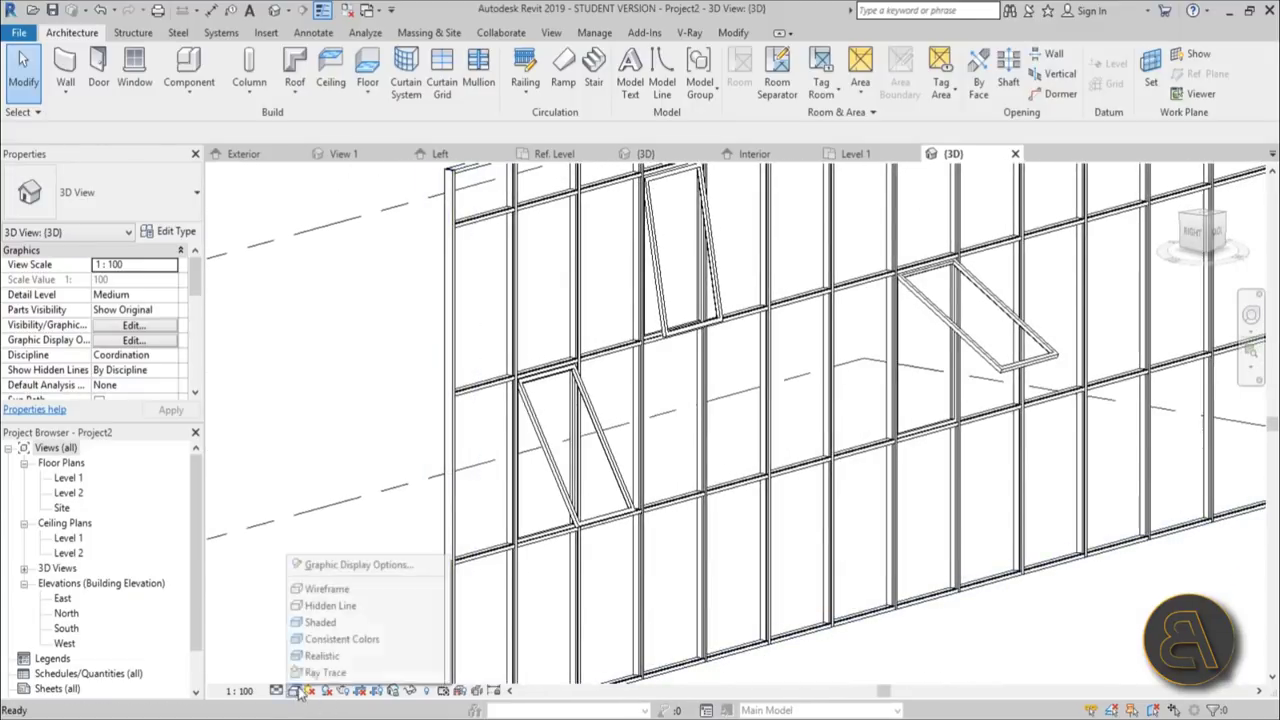
left_click(322, 655)
Step: Examine the opened panels' frames and glass, up close and across the whole storefront wall
mouse_move(700, 480)
middle_mouse_down("shift")
mouse_move(849, 523)
mouse_move(740, 508)
mouse_move(694, 469)
mouse_move(777, 669)
mouse_move(854, 623)
mouse_move(868, 553)
middle_mouse_up("shift")
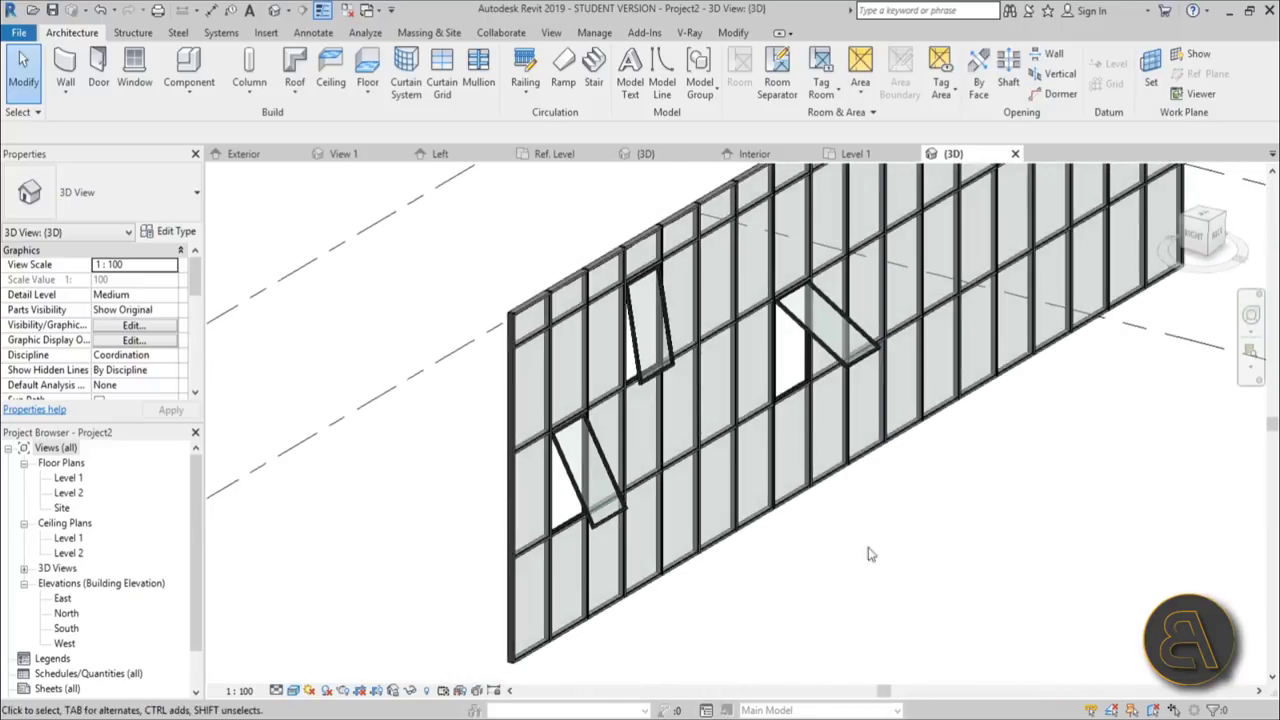
scroll(835, 334, "up", 4)
scroll(835, 334, "down", 3)
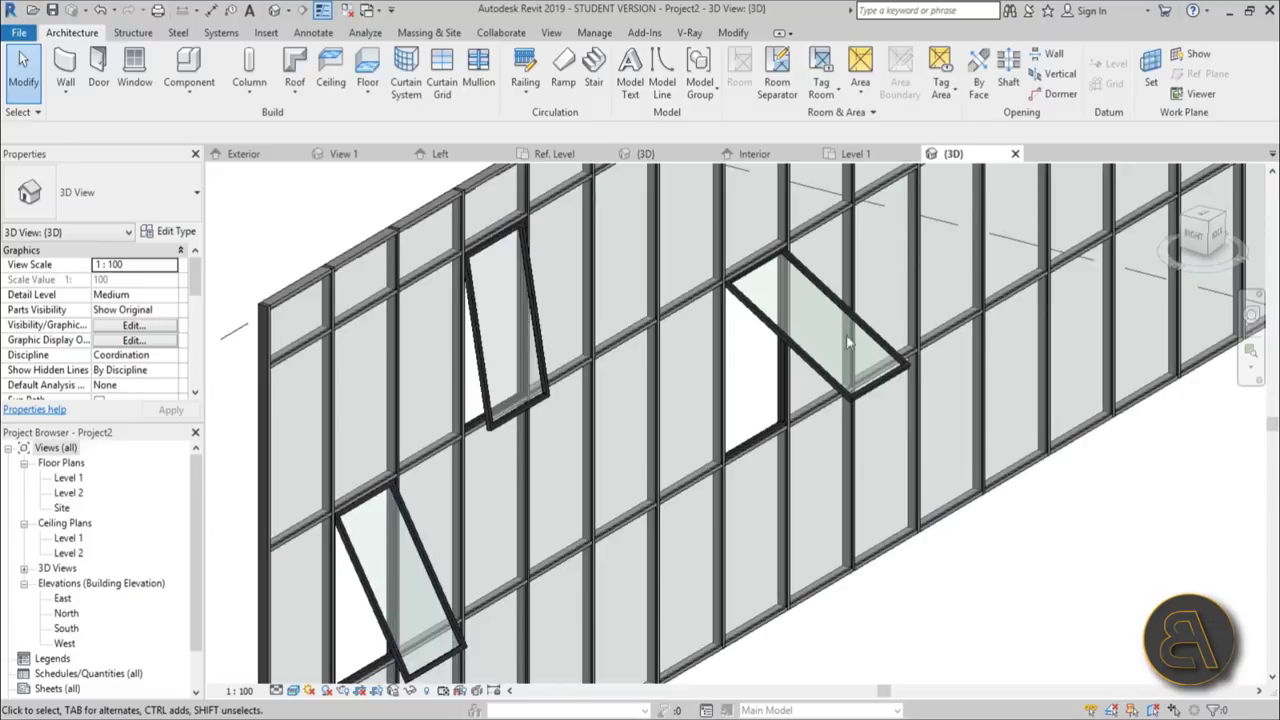
middle_click_drag(835, 334, 417, 329, "shift")
scroll(417, 329, "up", 5)
scroll(343, 434, "up", 2)
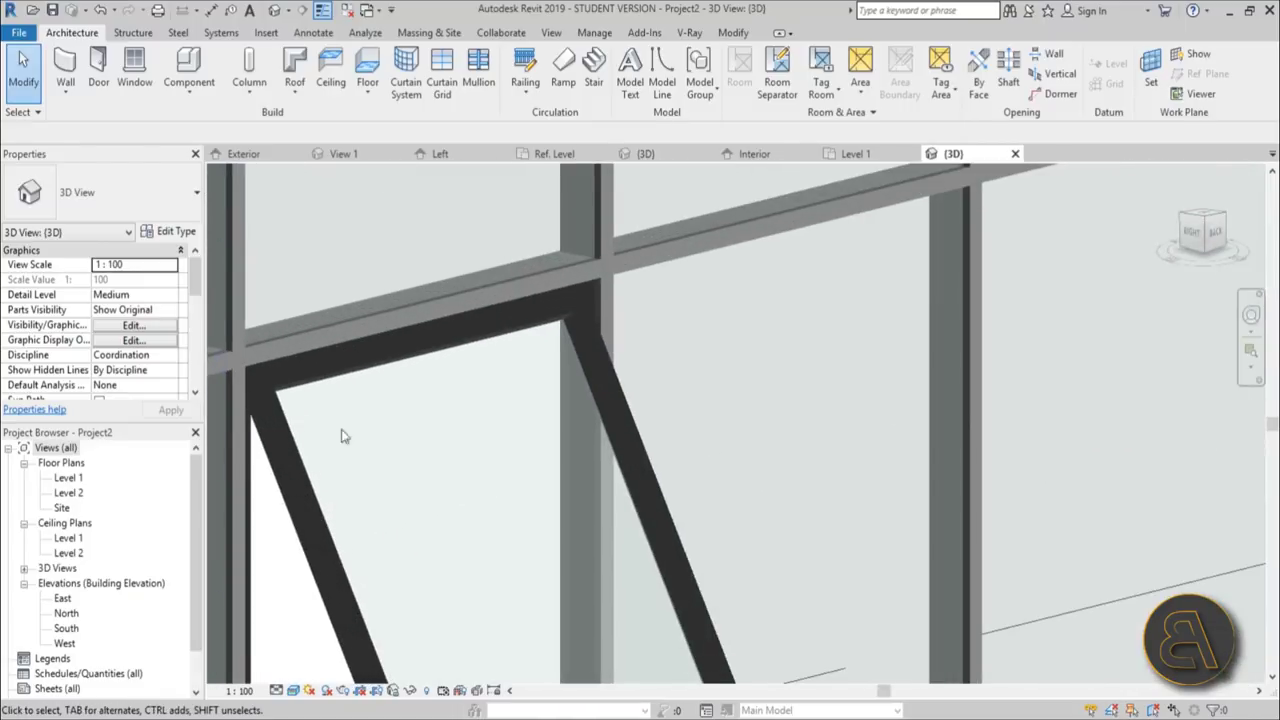
scroll(455, 204, "down", 6)
middle_click_drag(729, 362, 765, 607, "shift")
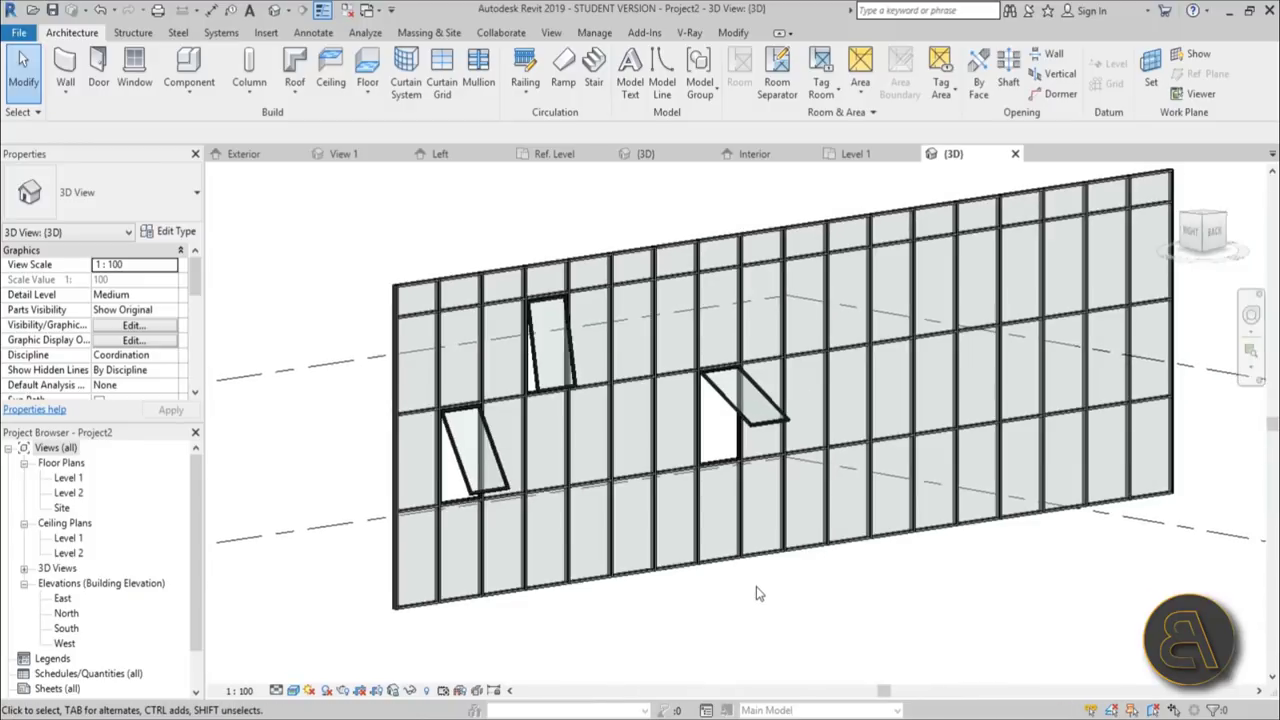